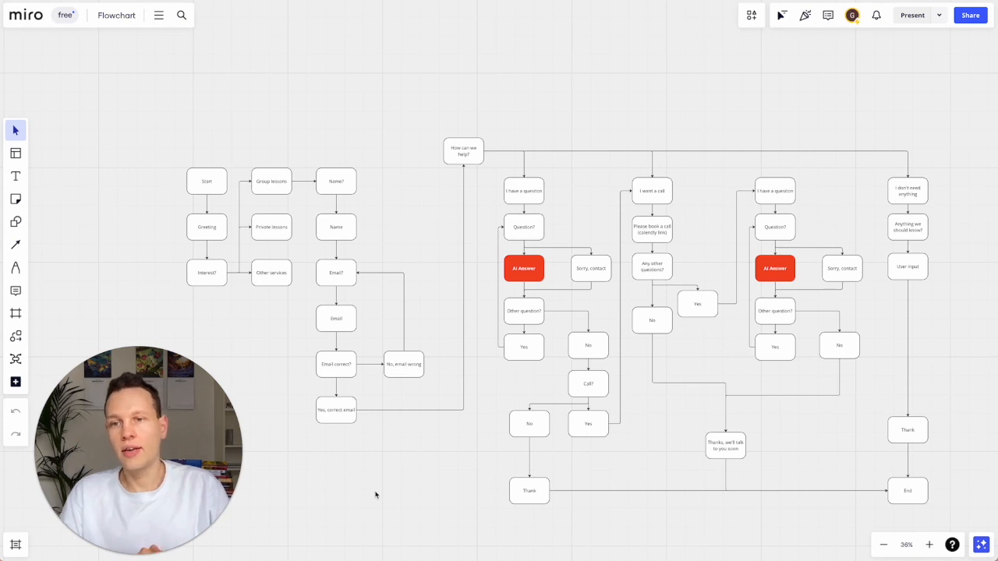
# Step: Rename the board from its details as "AI Assistant for Language Schools"
pyautogui.click(114, 16)
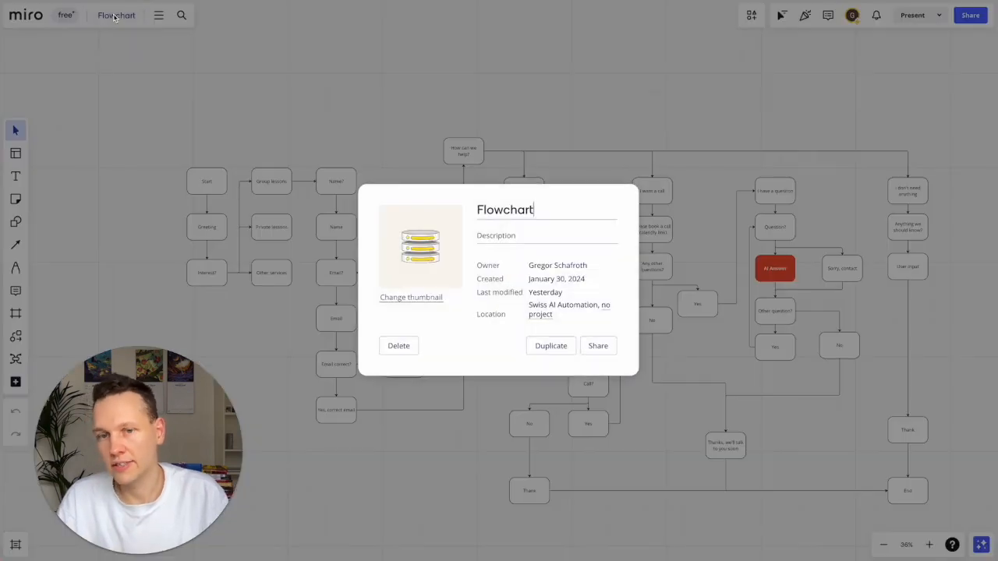
pyautogui.doubleClick(505, 211)
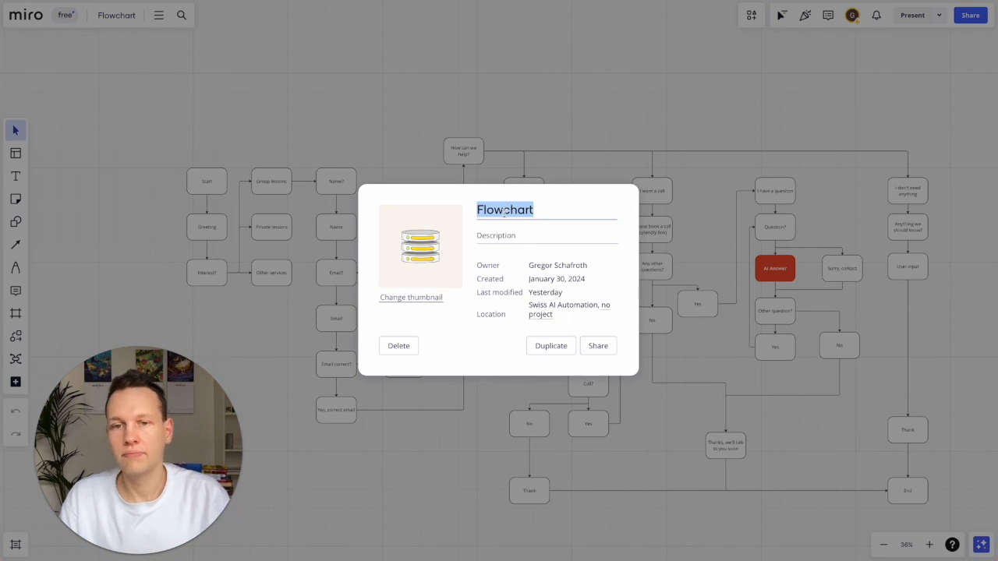
pyautogui.write('AI a')
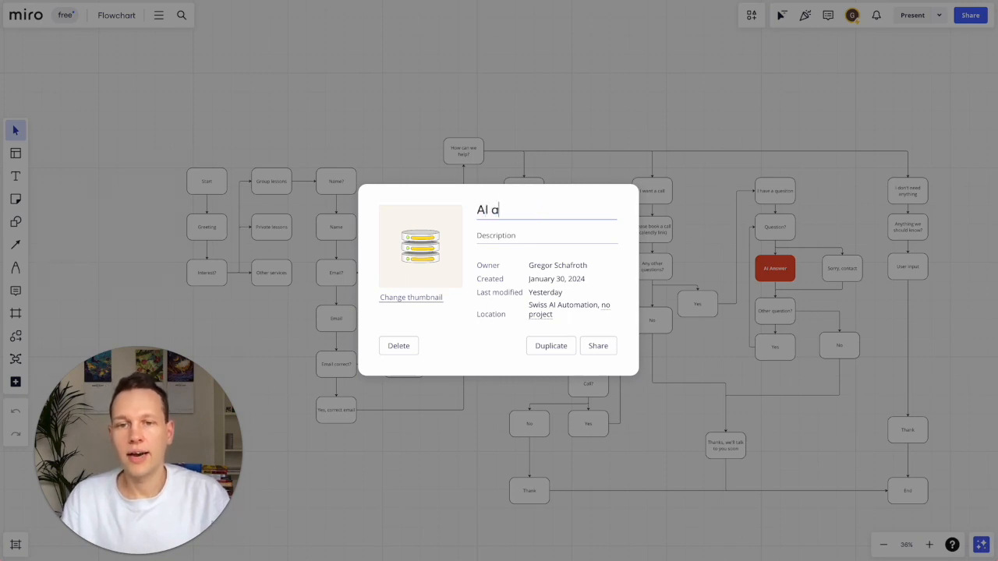
pyautogui.press('BackSpace')
pyautogui.write('Assistant for')
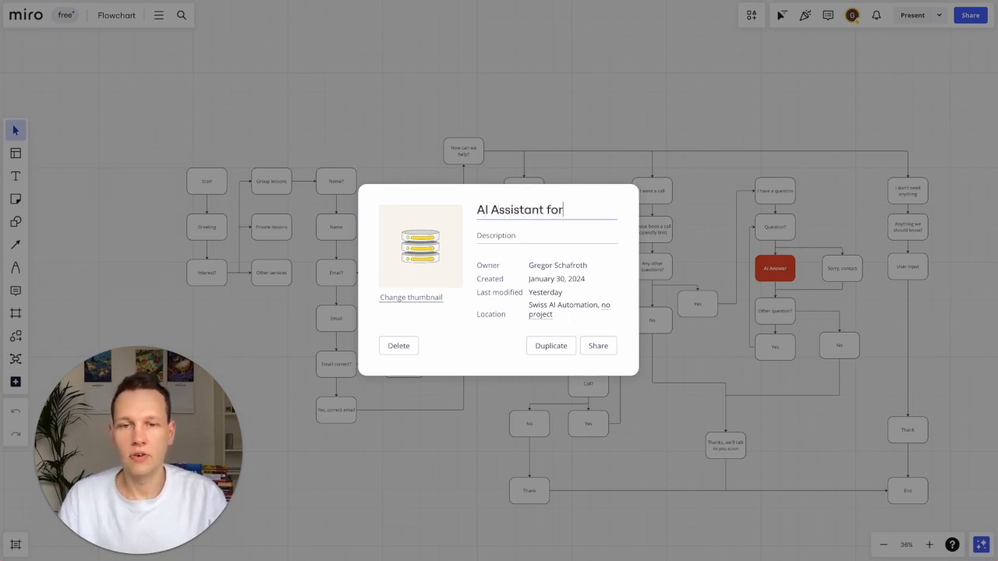
pyautogui.write(' Language Schools')
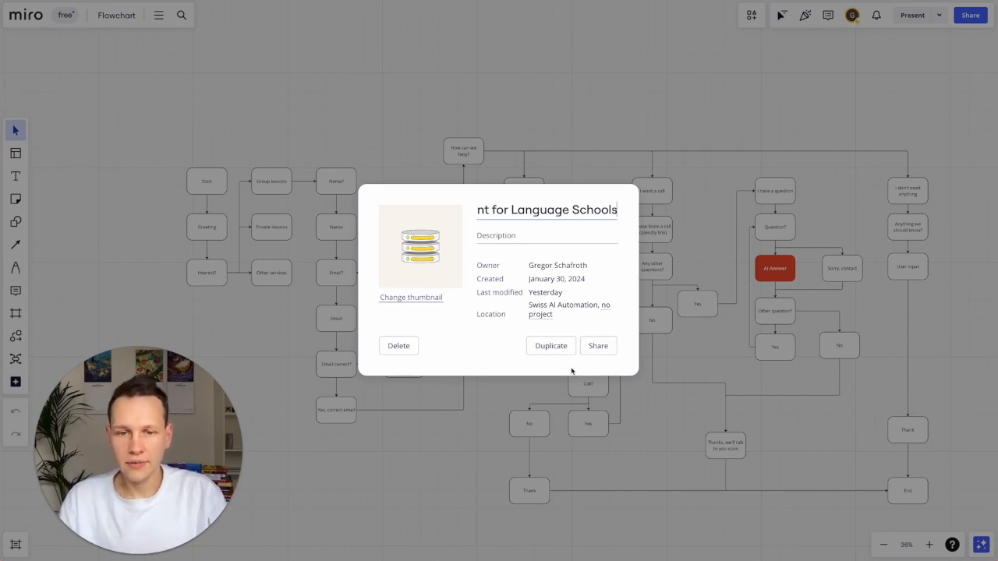
pyautogui.click(595, 348)
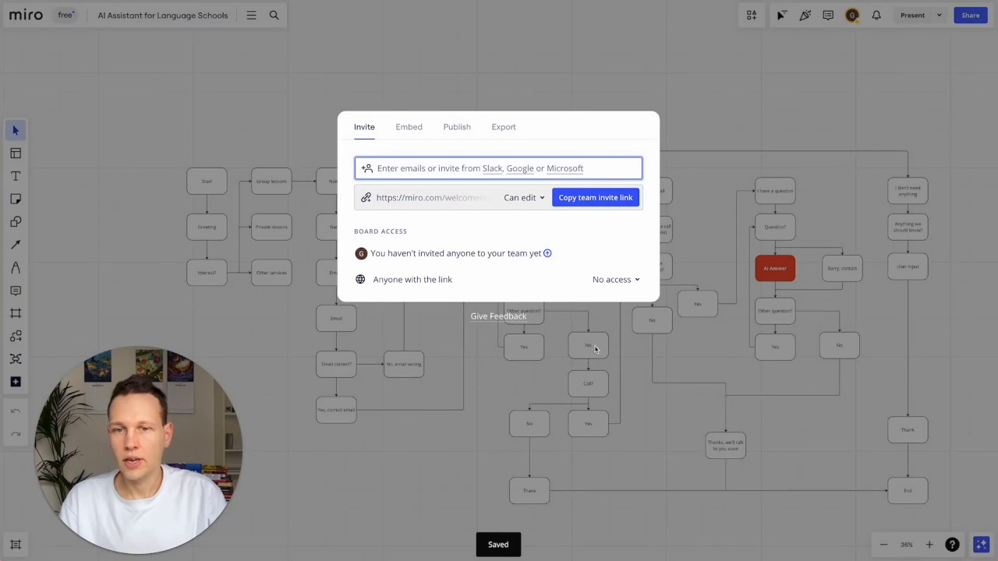
pyautogui.click(546, 81)
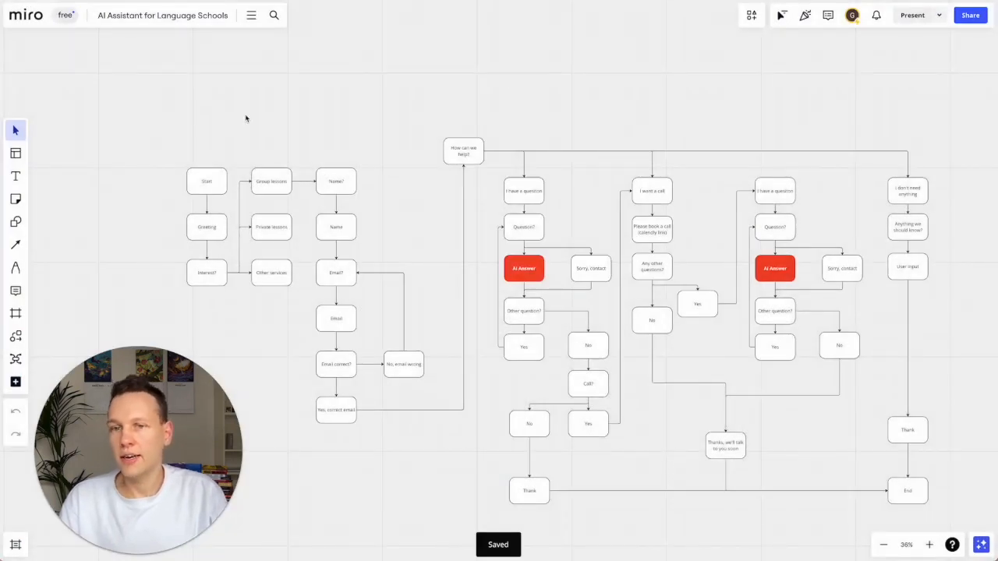
# Step: Add a bold, size 48 text title reading "AI Assistant for Language Schools" above the start of the flowchart
pyautogui.click(19, 178)
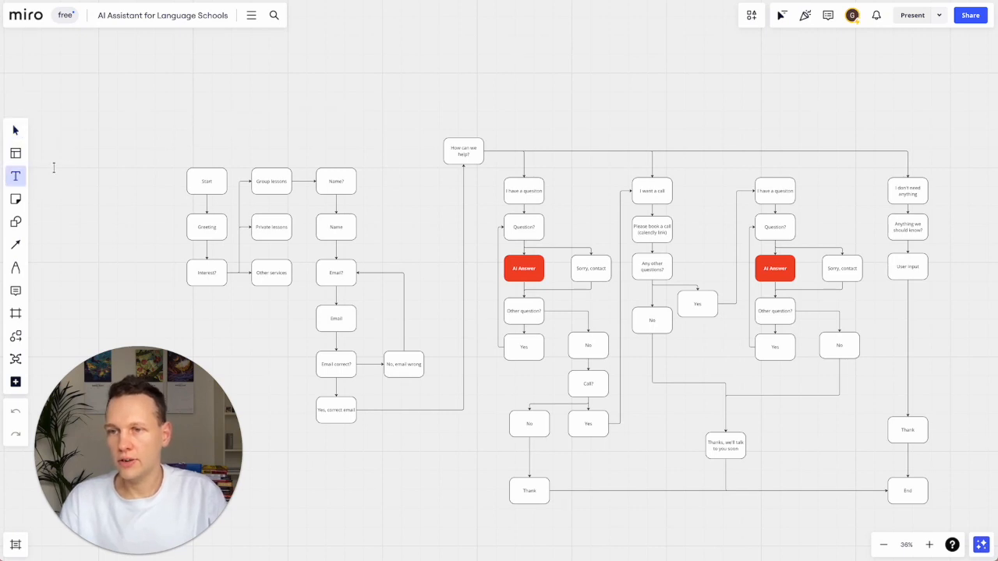
pyautogui.click(204, 95)
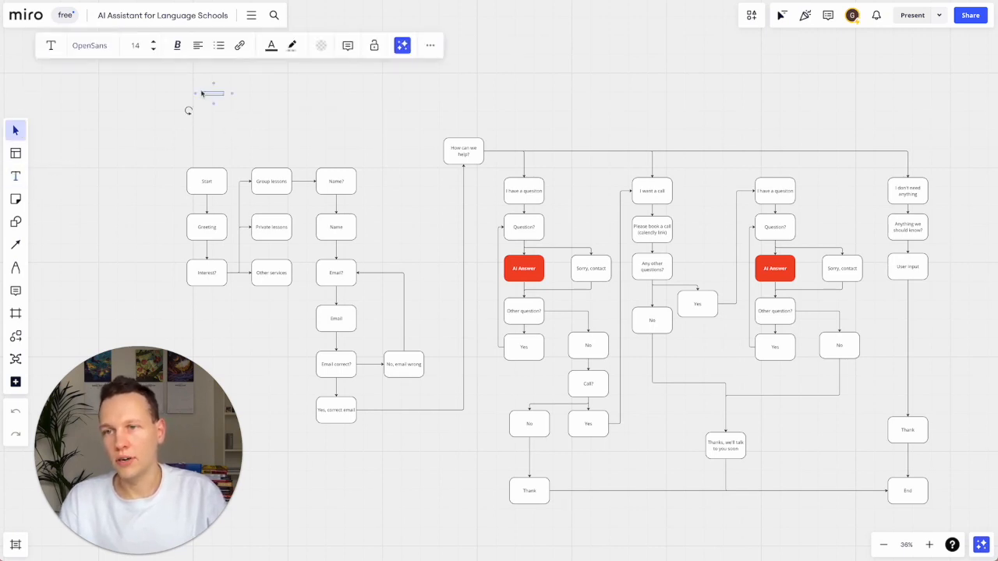
pyautogui.click(133, 47)
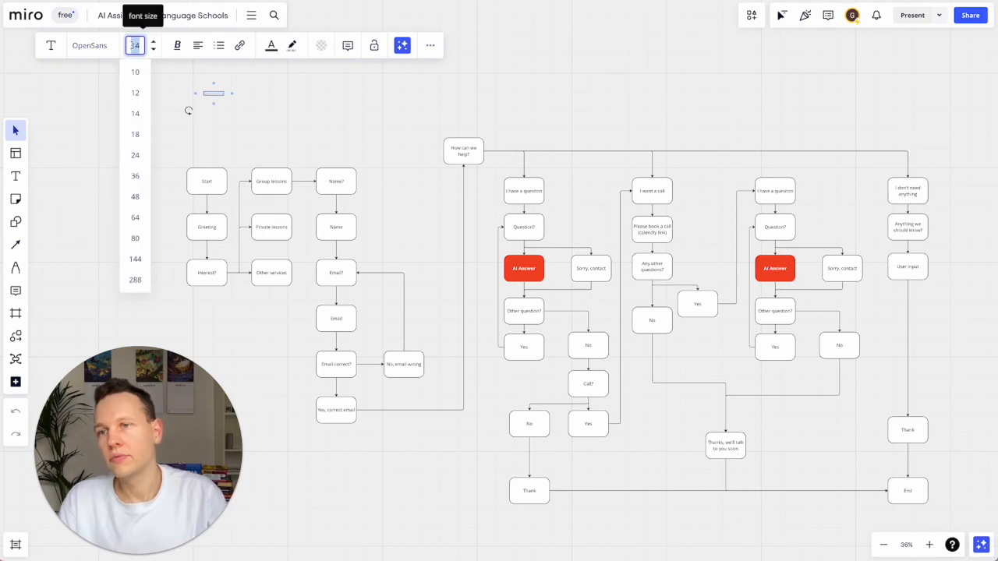
pyautogui.click(135, 198)
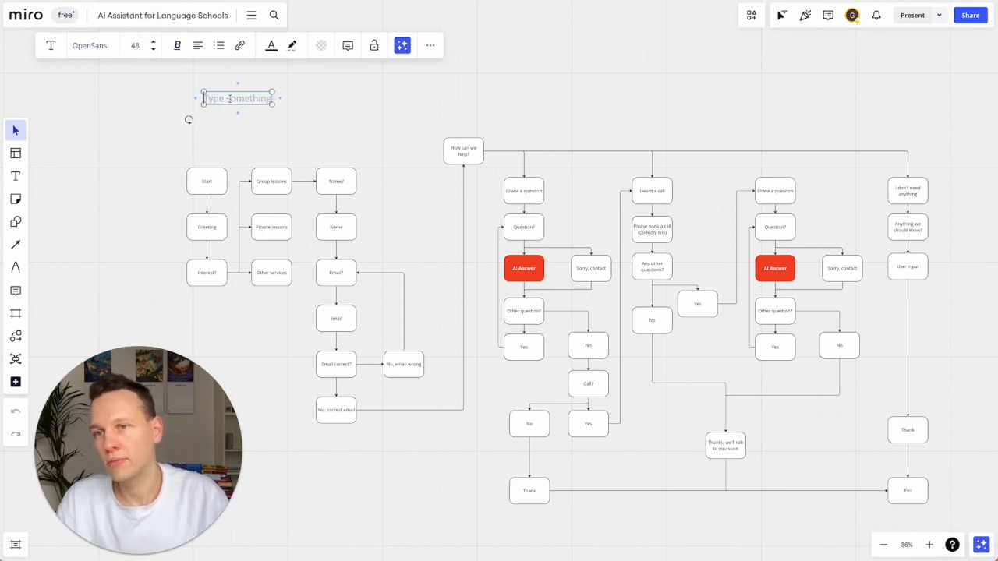
pyautogui.write('AI As')
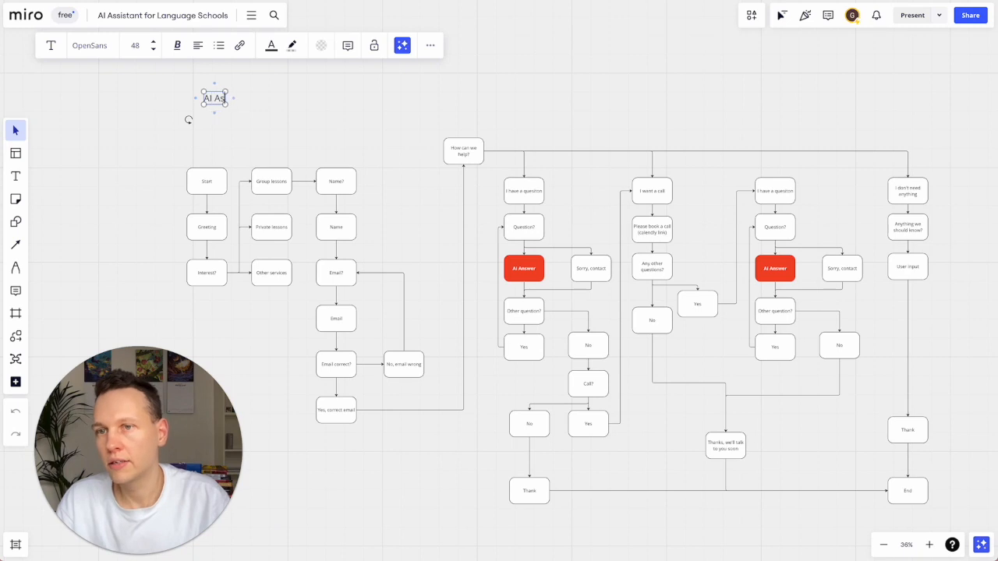
pyautogui.write('sistant for Languag')
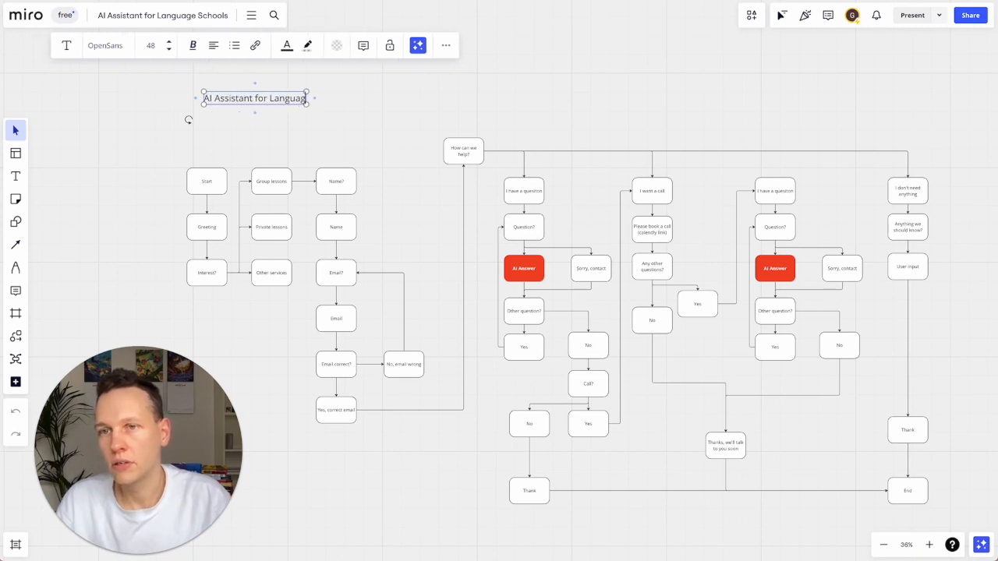
pyautogui.write('e Schools')
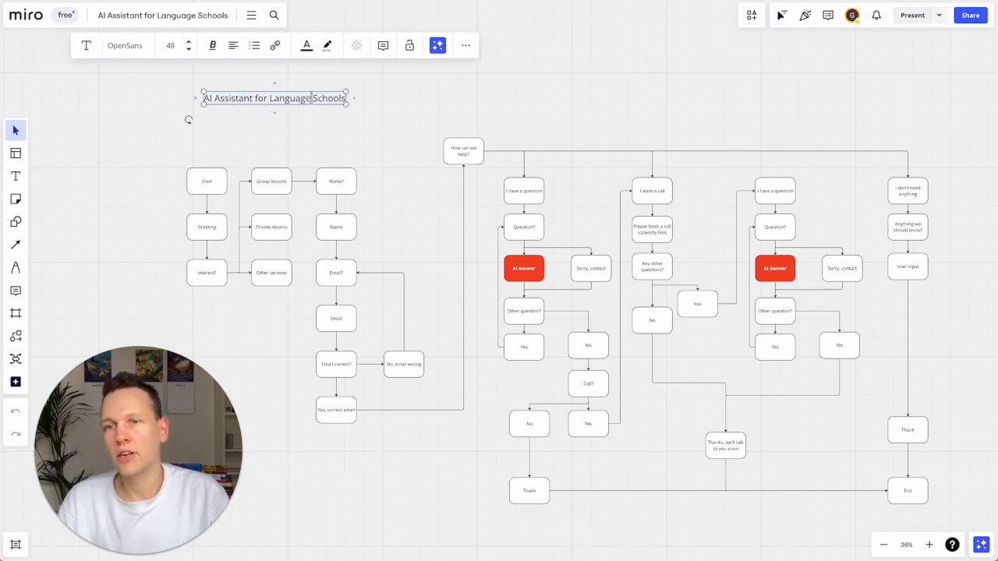
pyautogui.hotkey('ctrl', 'a')
pyautogui.hotkey('ctrl', 'b')
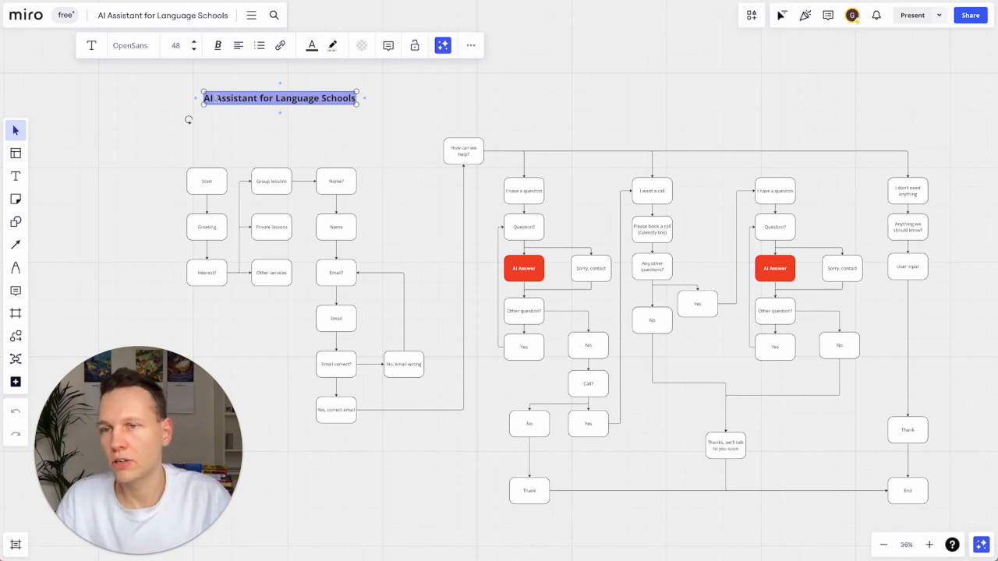
# Step: Prefix the title text with "Flowchart for" and line its start up with the left edge of the Start box
pyautogui.click(207, 98)
pyautogui.write('Flowchart f')
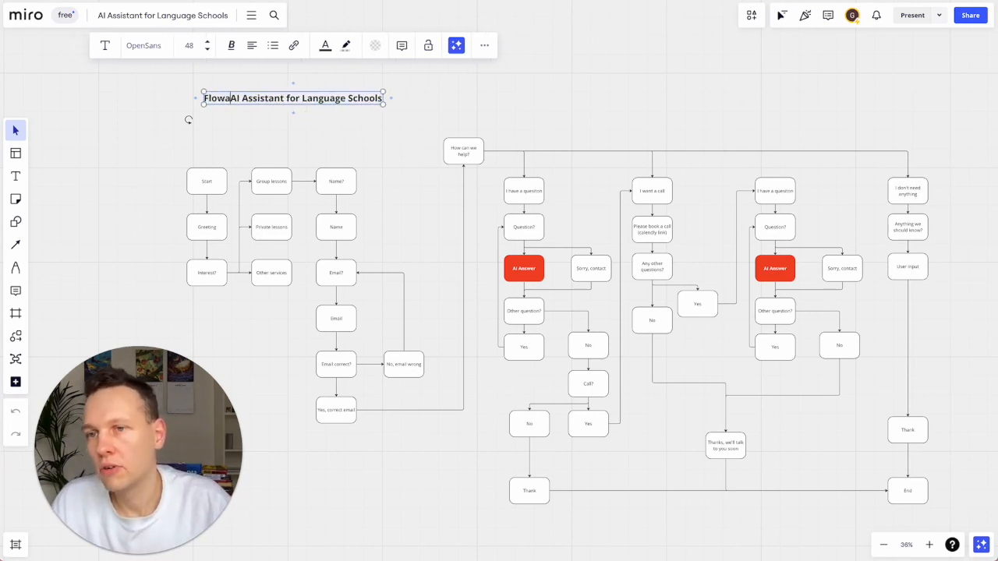
pyautogui.write('or')
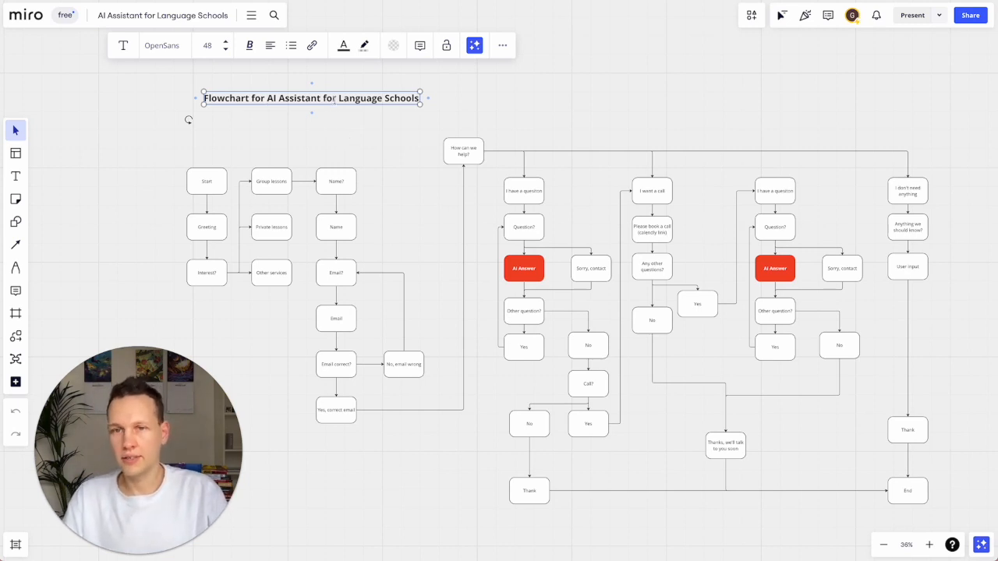
pyautogui.click(341, 146)
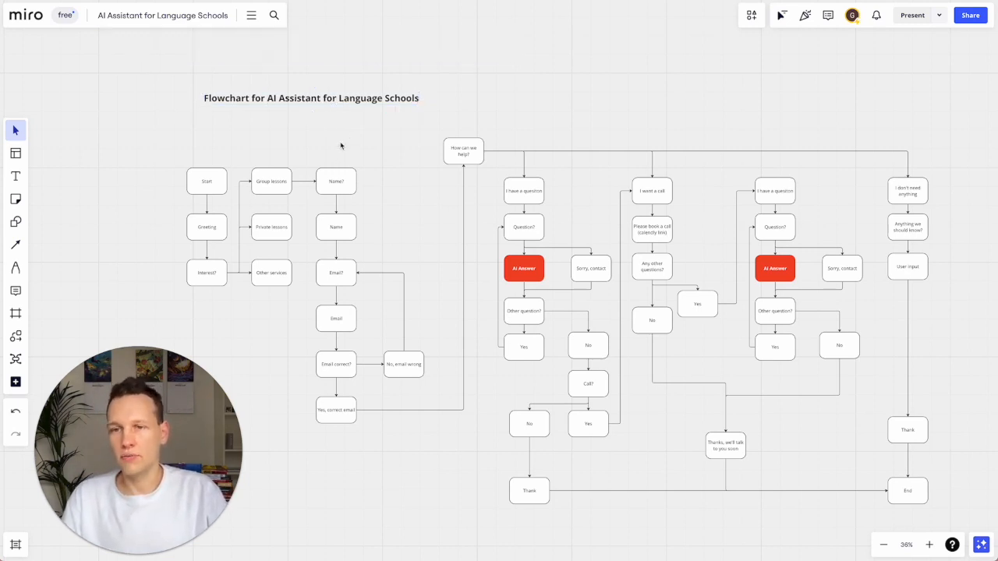
pyautogui.moveTo(337, 100); pyautogui.dragTo(321, 101)
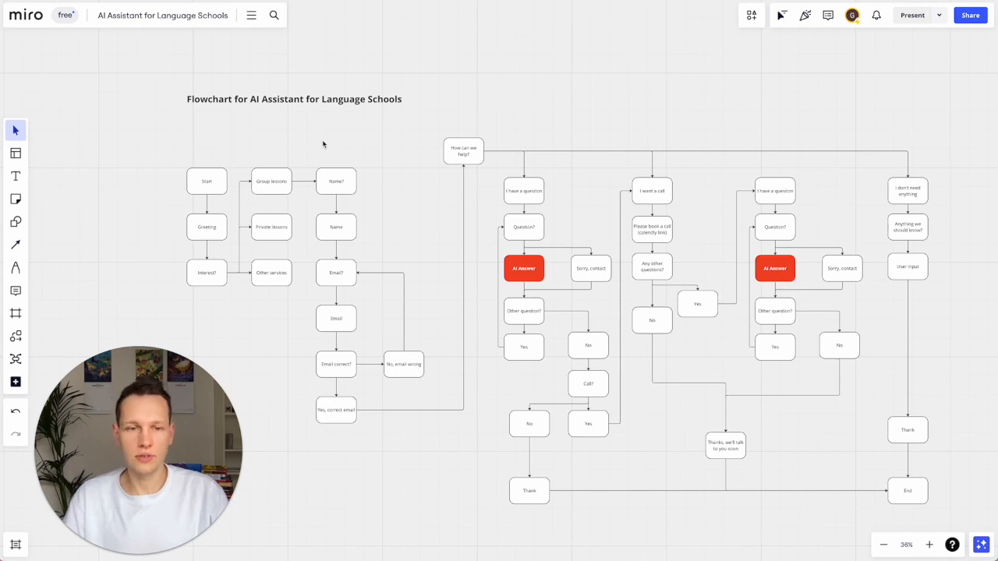
# Step: Paste the Swiss AI Automation logo and place it above the "I don't need anything" branch, level with the title
pyautogui.hotkey('ctrl', 'v')
pyautogui.moveTo(909, 58); pyautogui.dragTo(795, 142)
pyautogui.click(731, 147)
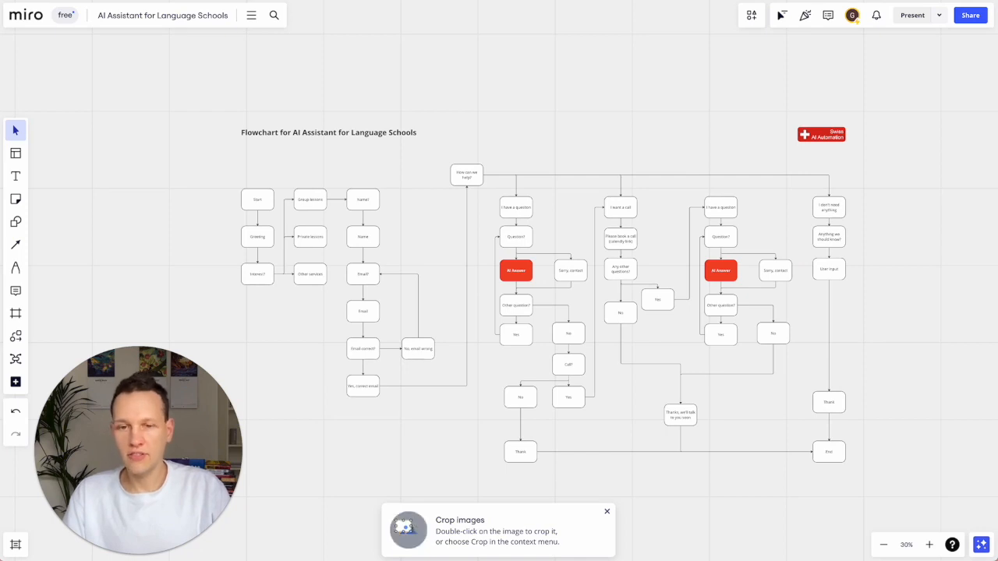
pyautogui.hscroll(-2, 463, 414)
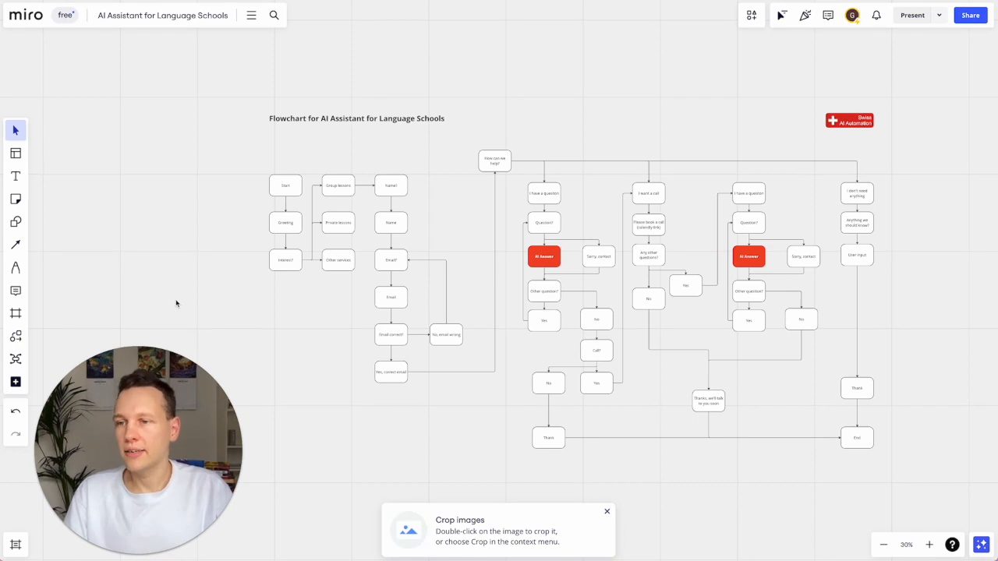
# Step: Draw a rectangle around the first section, from Start to "Yes, correct email", with a pale yellow fill and no border
pyautogui.click(16, 223)
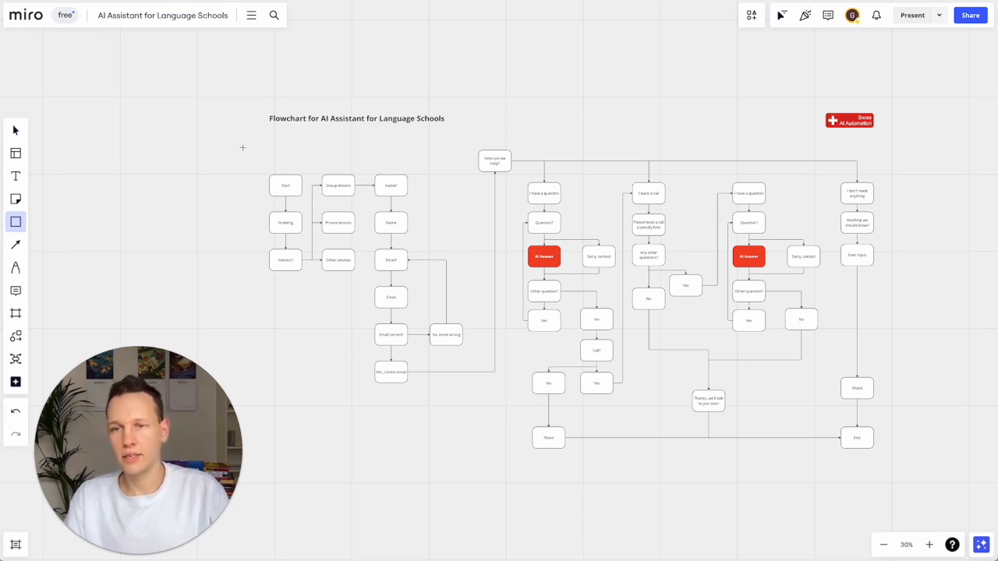
pyautogui.moveTo(243, 147)
pyautogui.mouseDown()
pyautogui.moveTo(397, 335)
pyautogui.moveTo(471, 401)
pyautogui.mouseUp()
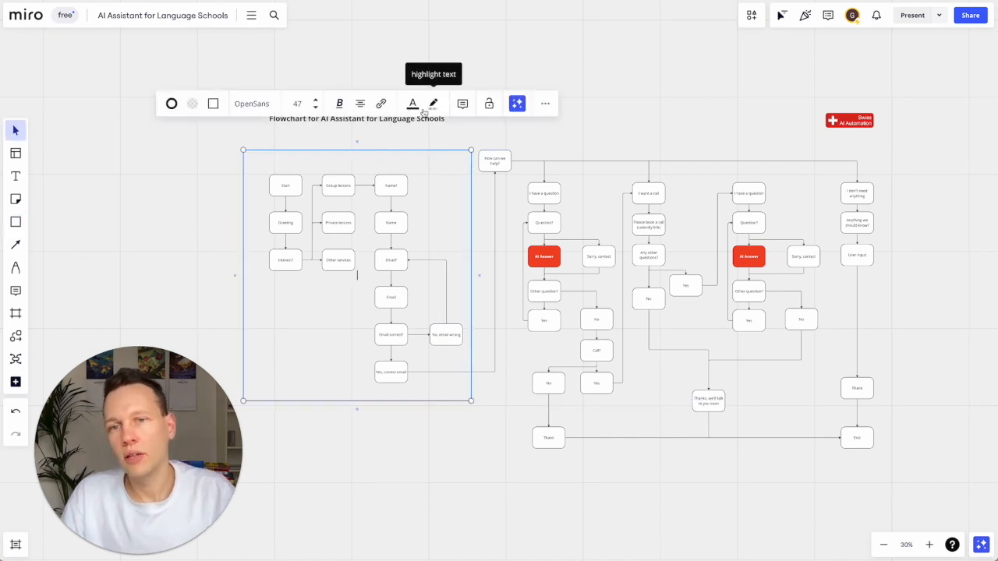
pyautogui.click(212, 103)
pyautogui.click(192, 104)
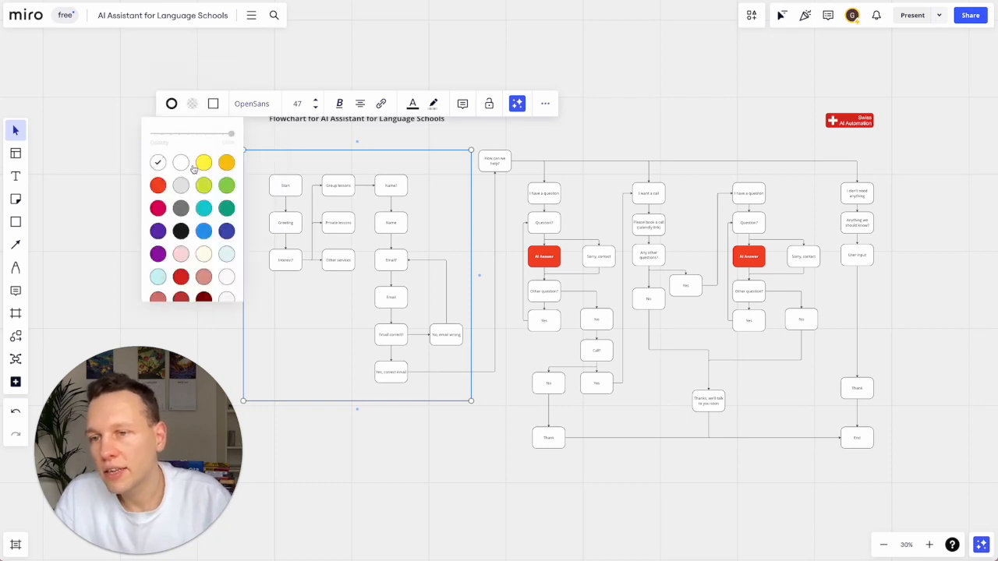
pyautogui.click(204, 253)
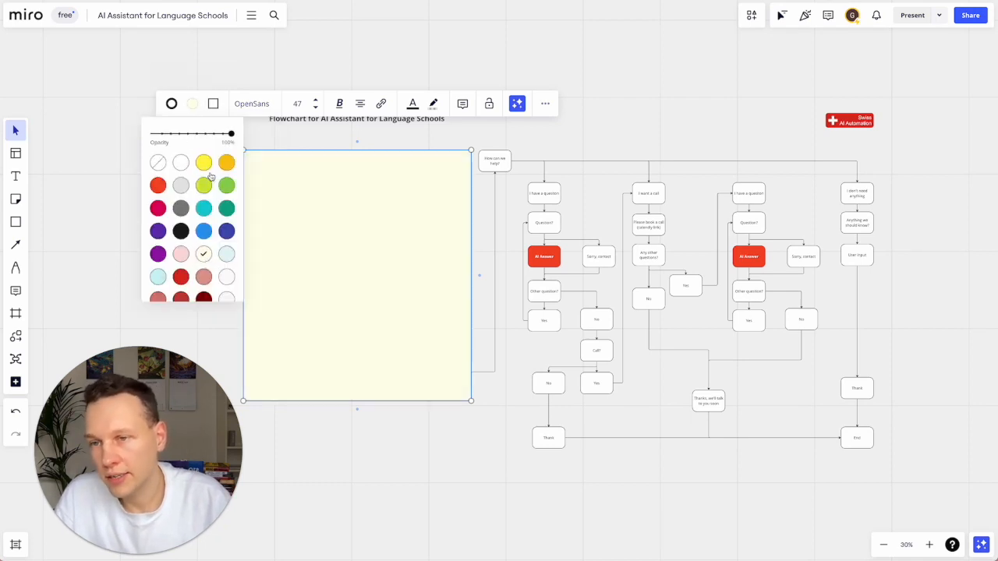
pyautogui.click(171, 103)
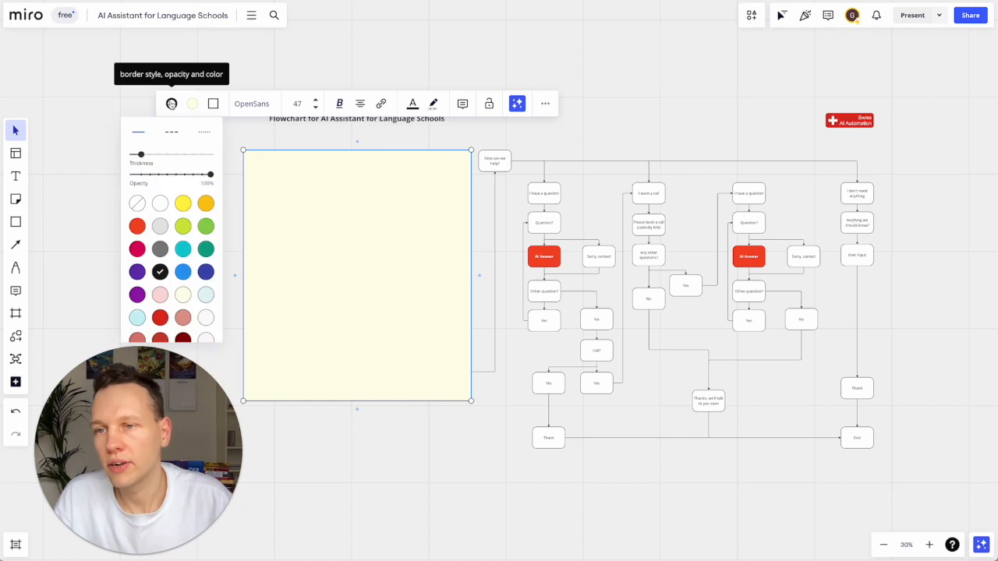
pyautogui.click(137, 204)
# Step: Send the yellow rectangle behind the first section's boxes and narrow it slightly from its right edge
pyautogui.click(340, 228)
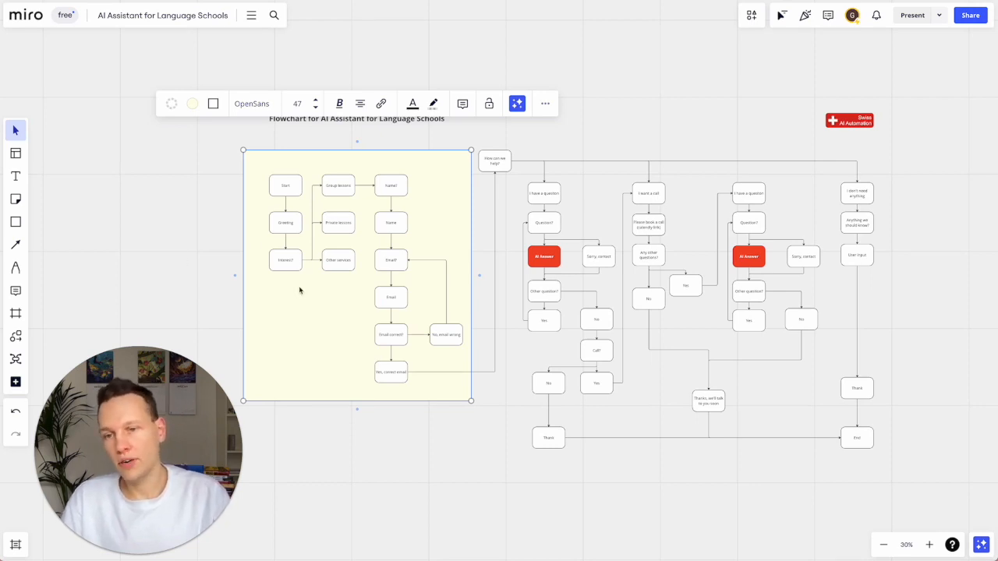
pyautogui.rightClick(322, 310)
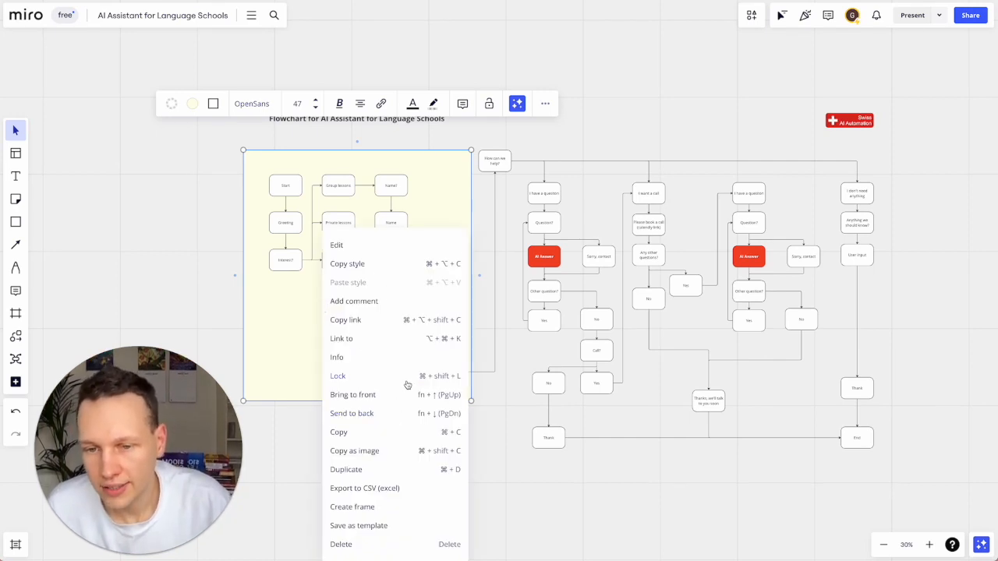
pyautogui.click(287, 336)
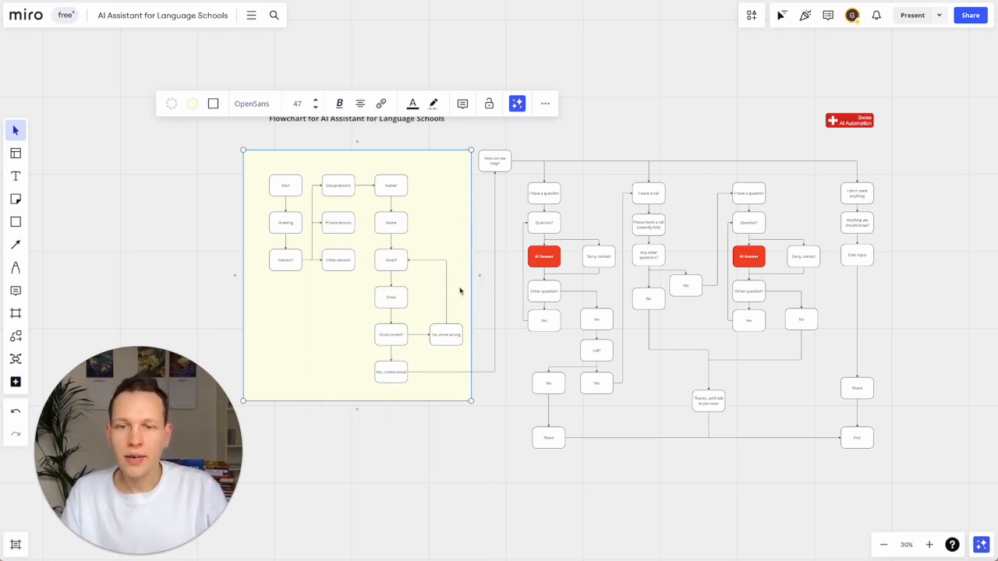
pyautogui.moveTo(471, 209); pyautogui.dragTo(466, 214)
# Step: Paste a copy of the yellow rectangle over the first "I have a question" branch and send it to the back
pyautogui.hotkey('ctrl', 'v')
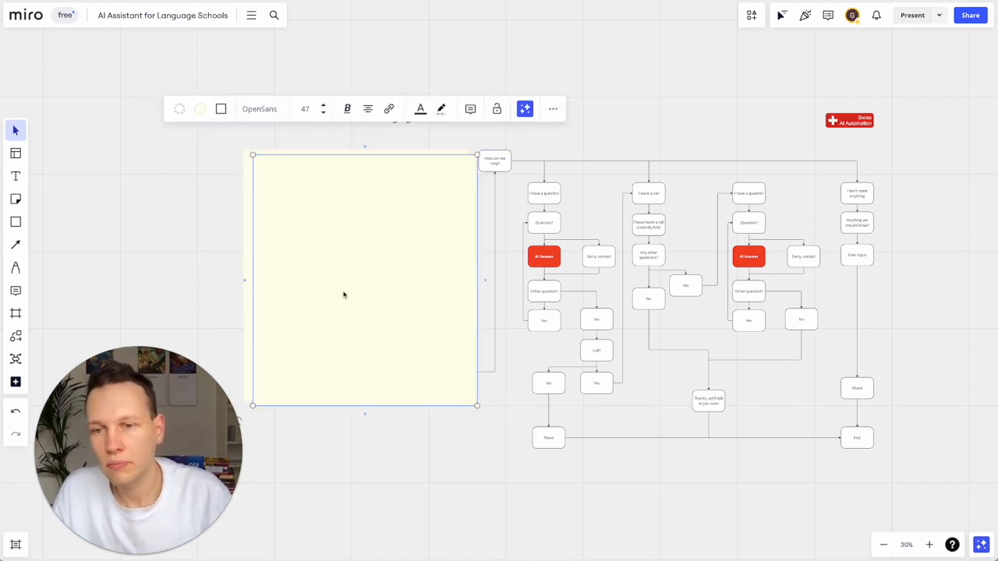
pyautogui.moveTo(350, 270); pyautogui.dragTo(499, 284)
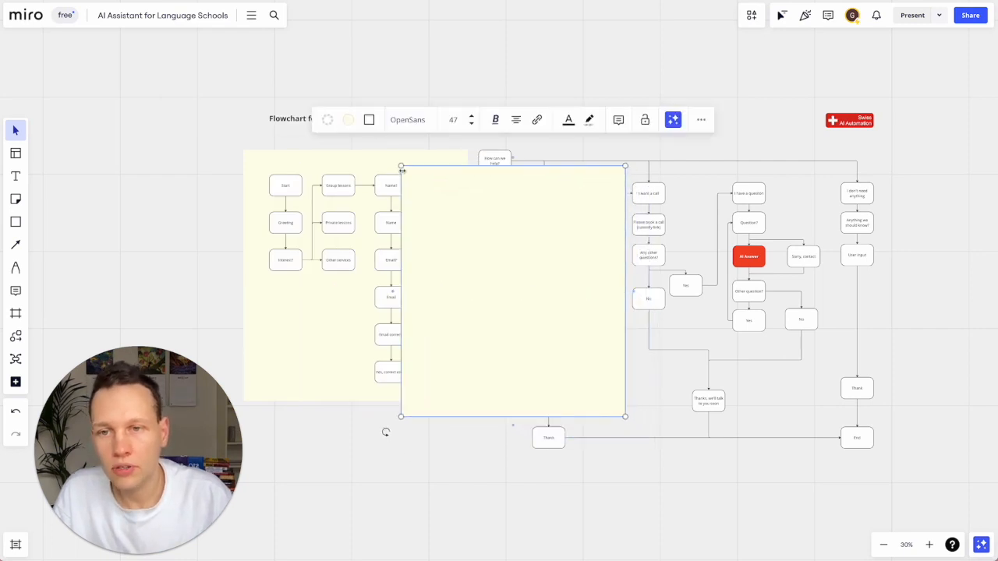
pyautogui.moveTo(401, 166); pyautogui.dragTo(402, 167)
pyautogui.press('Tab')
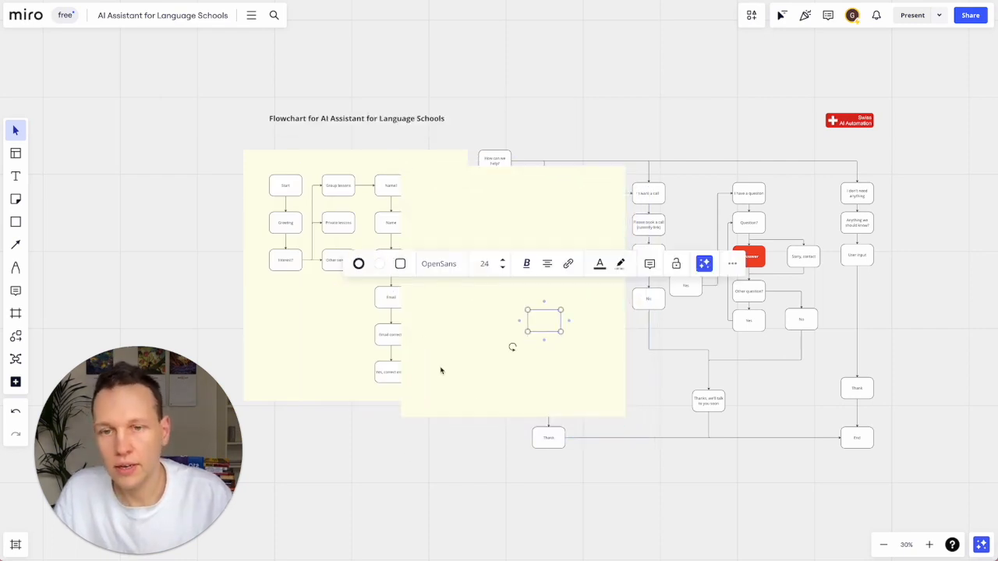
pyautogui.click(470, 391)
pyautogui.press('pagedown')
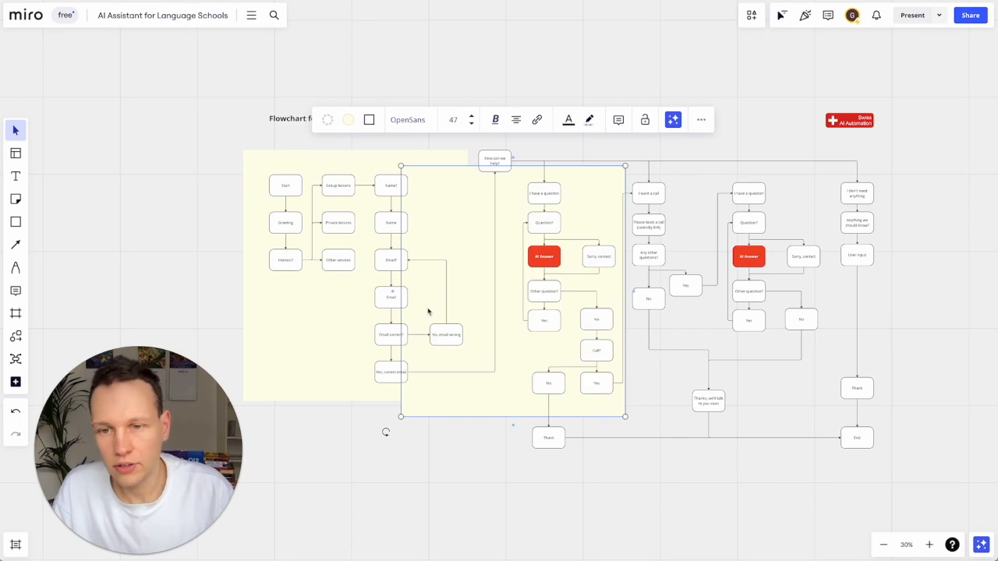
# Step: Trim the yellow rectangle to about 770 × 1452 so it fits around the first "I have a question" branch
pyautogui.moveTo(397, 297); pyautogui.dragTo(505, 297)
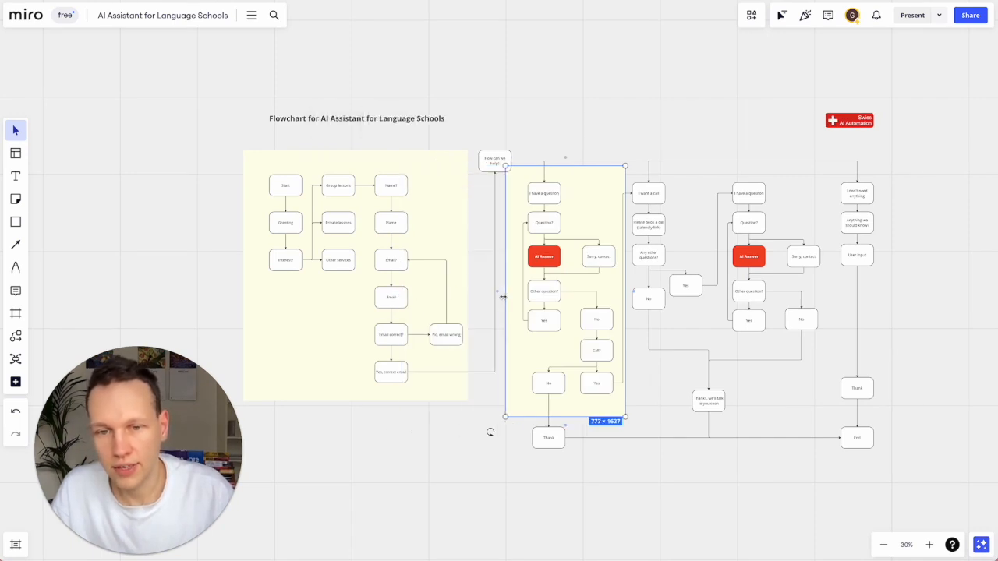
pyautogui.moveTo(572, 165); pyautogui.dragTo(573, 181)
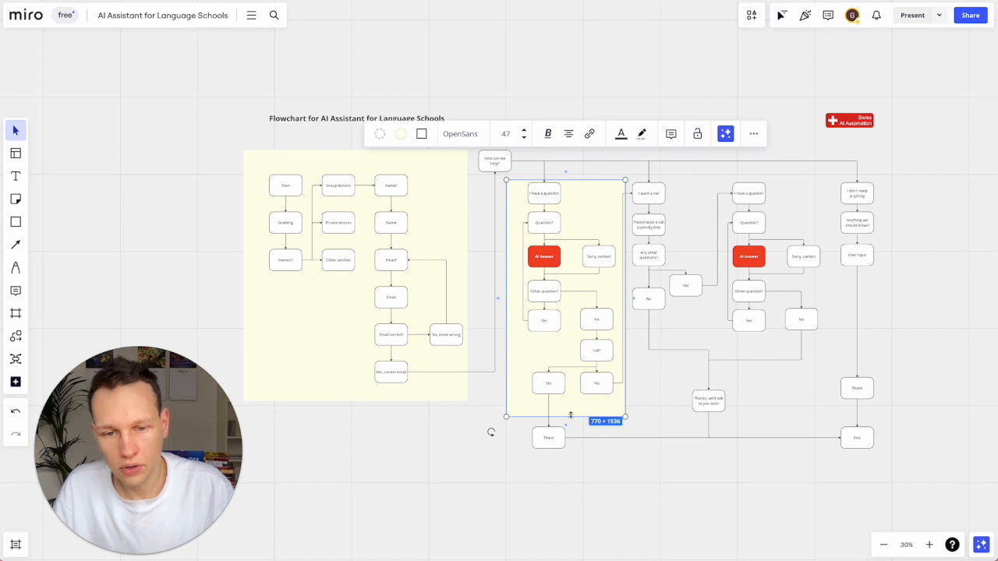
pyautogui.moveTo(565, 418); pyautogui.dragTo(564, 403)
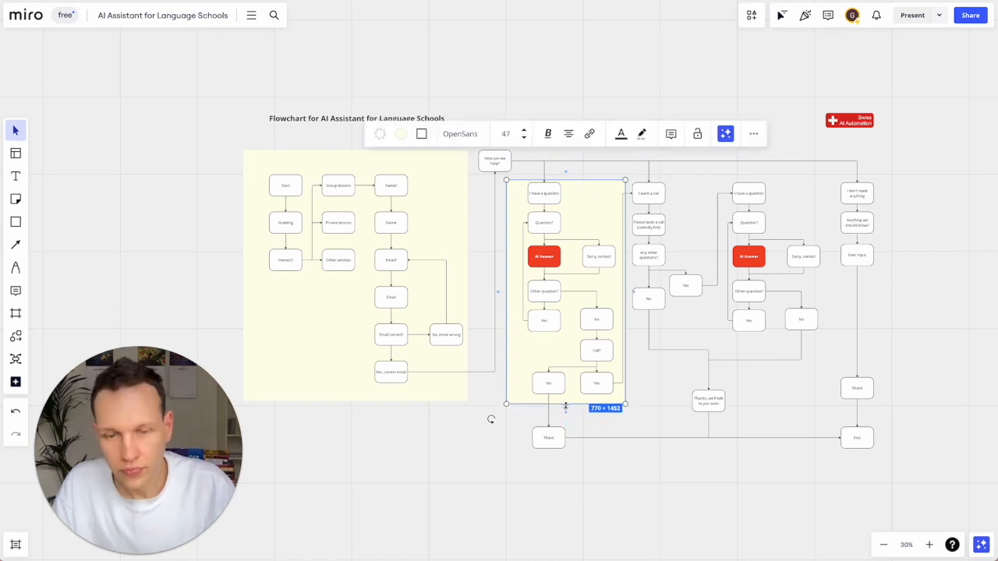
# Step: Paste a copy of the rectangle behind the "I want a call" branch and resize it to about 607 × 1279
pyautogui.press('super+c')
pyautogui.press('super+v')
pyautogui.moveTo(626, 407); pyautogui.dragTo(695, 350)
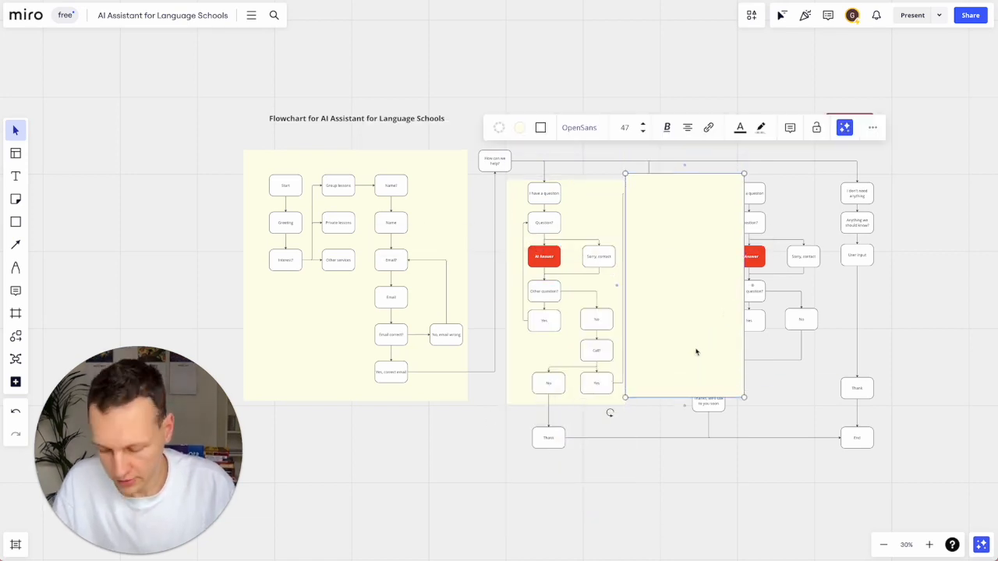
pyautogui.press('pagedown')
pyautogui.moveTo(744, 274); pyautogui.dragTo(718, 276)
pyautogui.moveTo(677, 338); pyautogui.dragTo(693, 328)
pyautogui.moveTo(679, 405); pyautogui.dragTo(678, 377)
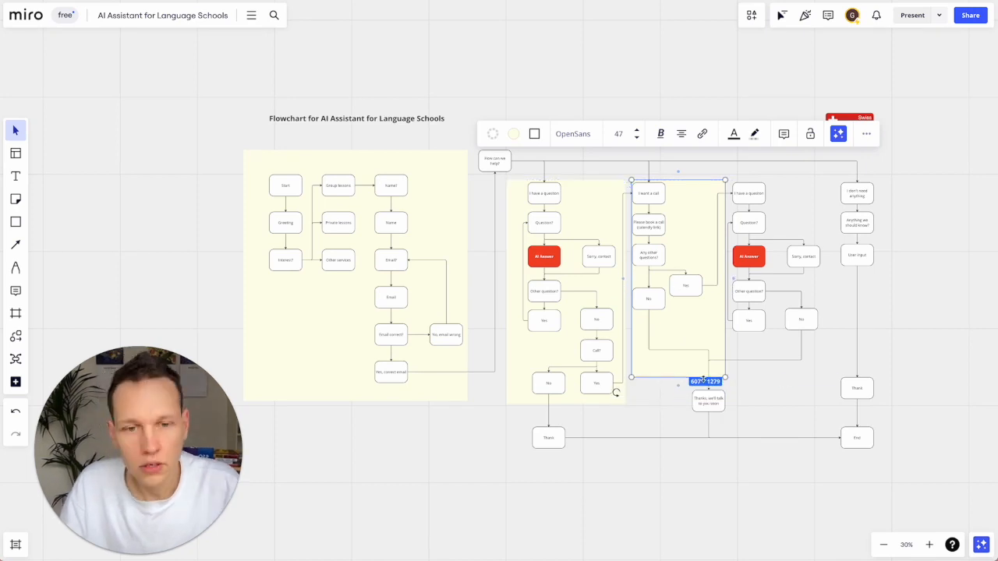
# Step: Duplicate the call branch's yellow rectangle and place the copy behind the second "I have a question" branch
pyautogui.click(652, 423)
pyautogui.click(652, 366)
pyautogui.hotkey('ctrl', 'v')
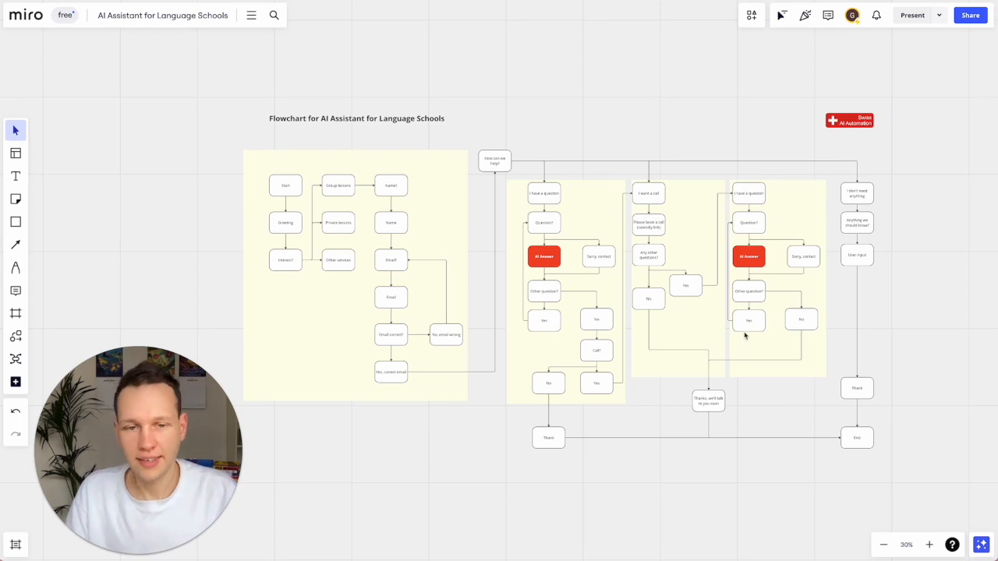
# Step: Place another copy of the rectangle behind the "I don't need anything" branch, narrowing it and ending it above the "Thank" box
pyautogui.click(759, 353)
pyautogui.moveTo(760, 353); pyautogui.dragTo(880, 330)
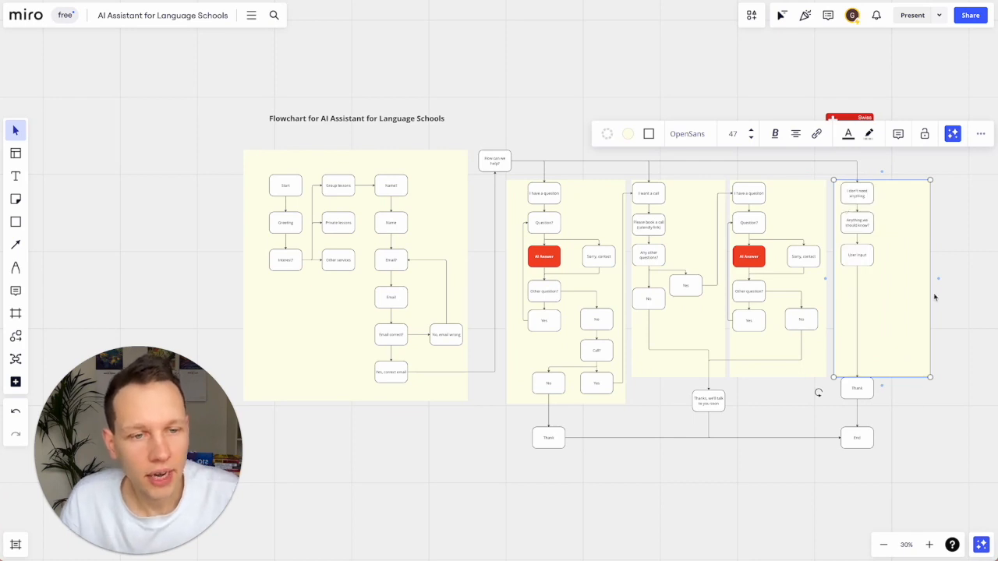
pyautogui.moveTo(911, 338); pyautogui.dragTo(909, 335)
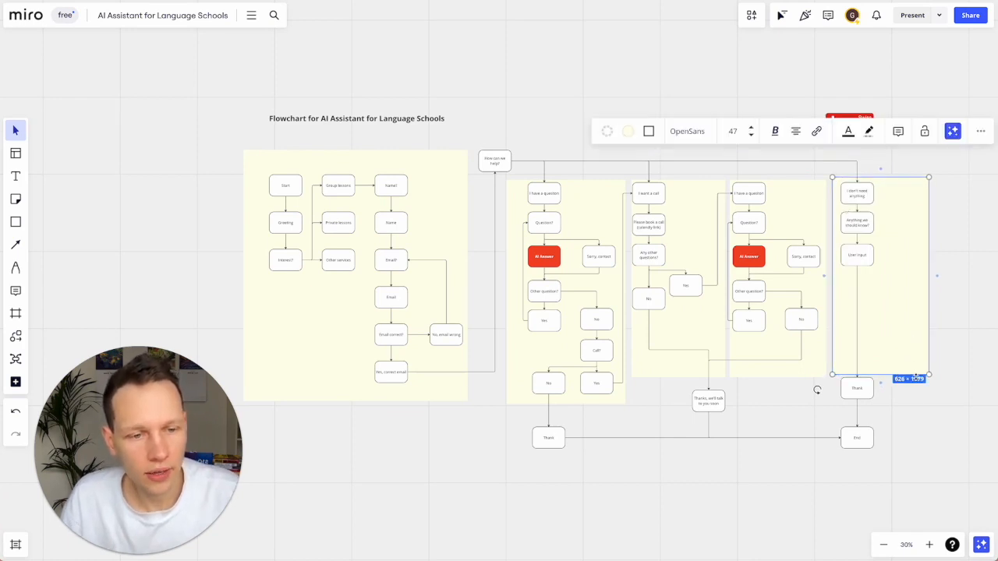
pyautogui.moveTo(929, 375); pyautogui.dragTo(888, 370)
# Step: Paste another yellow rectangle and reshape it into a wide band below the branches, behind the closing boxes
pyautogui.hotkey('ctrl', 'v')
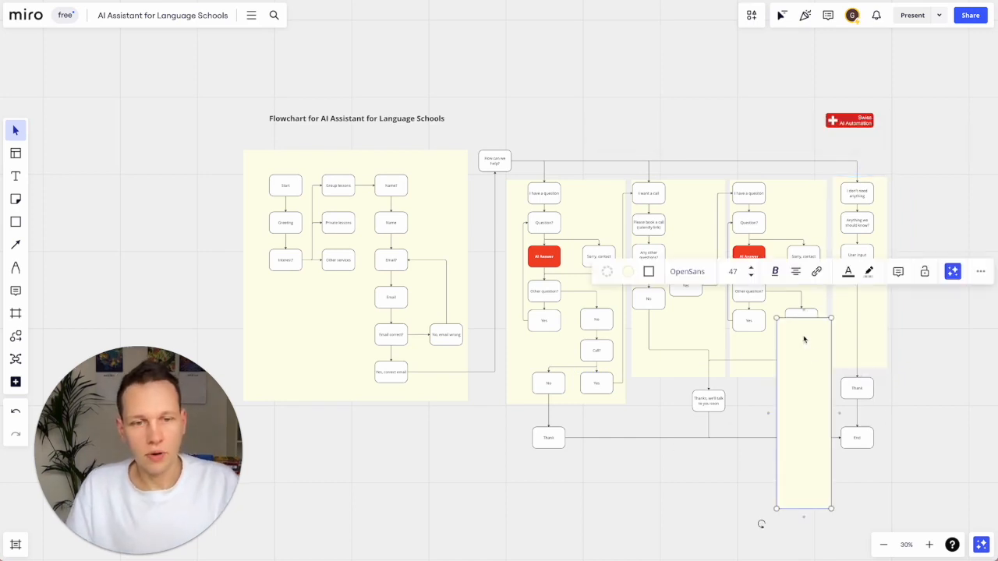
pyautogui.moveTo(803, 337); pyautogui.dragTo(900, 327)
pyautogui.scroll(-5, 574, 551)
# Step: Move the "Thank", "Thanks, we'll talk to you soon" and "End" boxes down together into the wide yellow band
pyautogui.moveTo(939, 285); pyautogui.dragTo(663, 216)
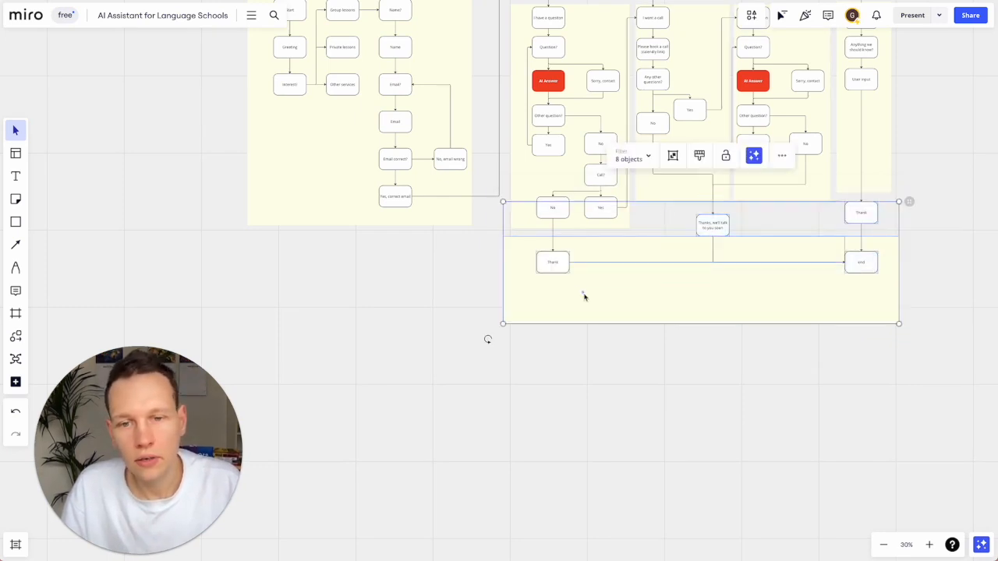
pyautogui.keyDown('shift'); pyautogui.click(720, 304); pyautogui.keyUp('shift')
pyautogui.moveTo(717, 232); pyautogui.dragTo(717, 272)
pyautogui.click(586, 421)
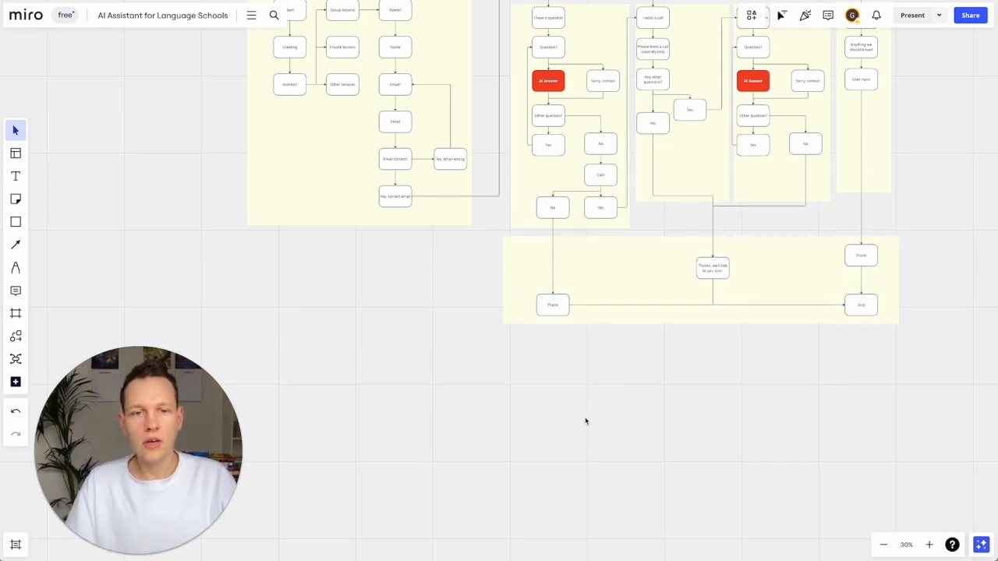
pyautogui.scroll(3, 586, 421)
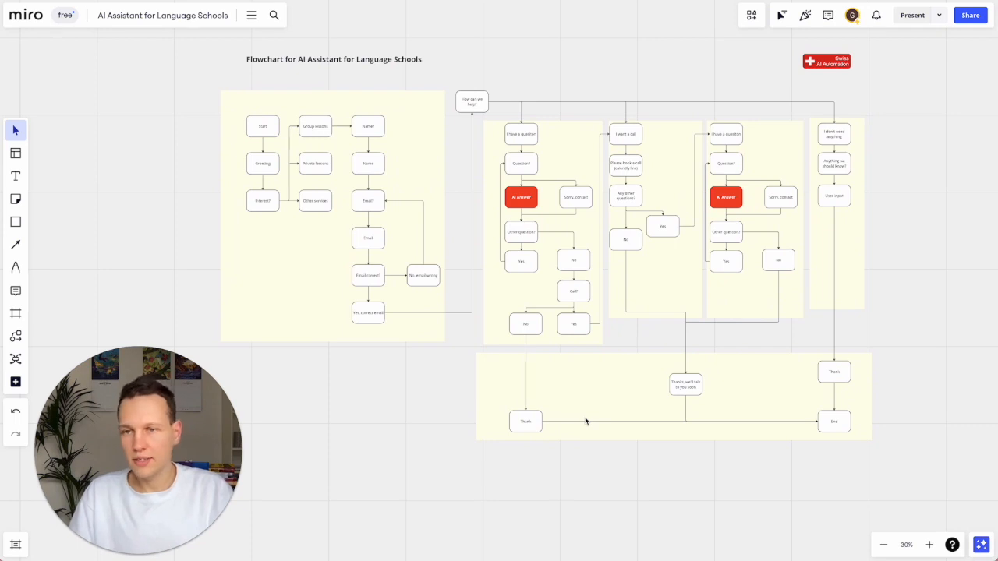
# Step: Align the text of all six yellow background rectangles to the left and top
pyautogui.click(293, 110)
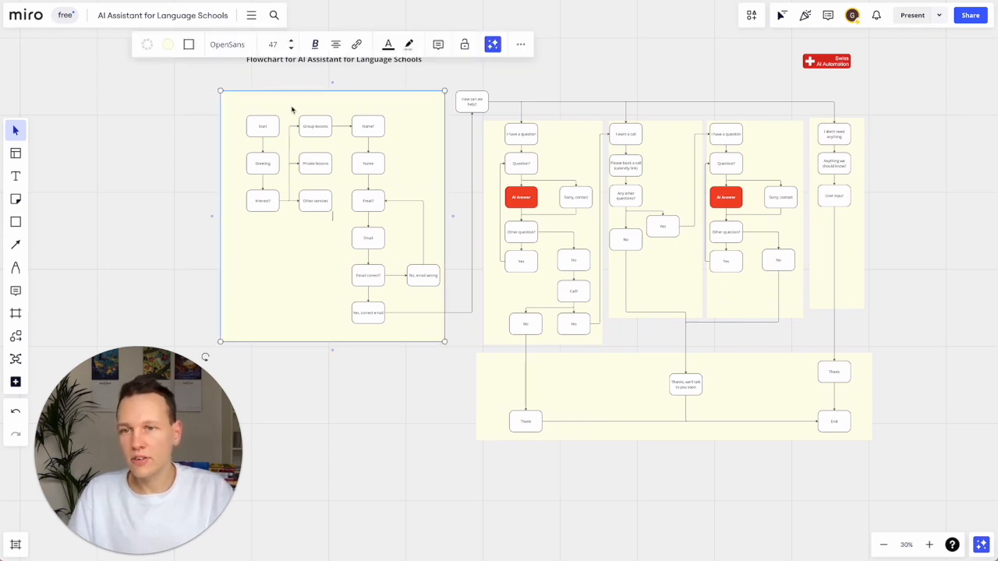
pyautogui.keyDown('shift'); pyautogui.click(501, 341); pyautogui.keyUp('shift')
pyautogui.keyDown('shift'); pyautogui.click(668, 286); pyautogui.keyUp('shift')
pyautogui.keyDown('shift'); pyautogui.click(766, 304); pyautogui.keyUp('shift')
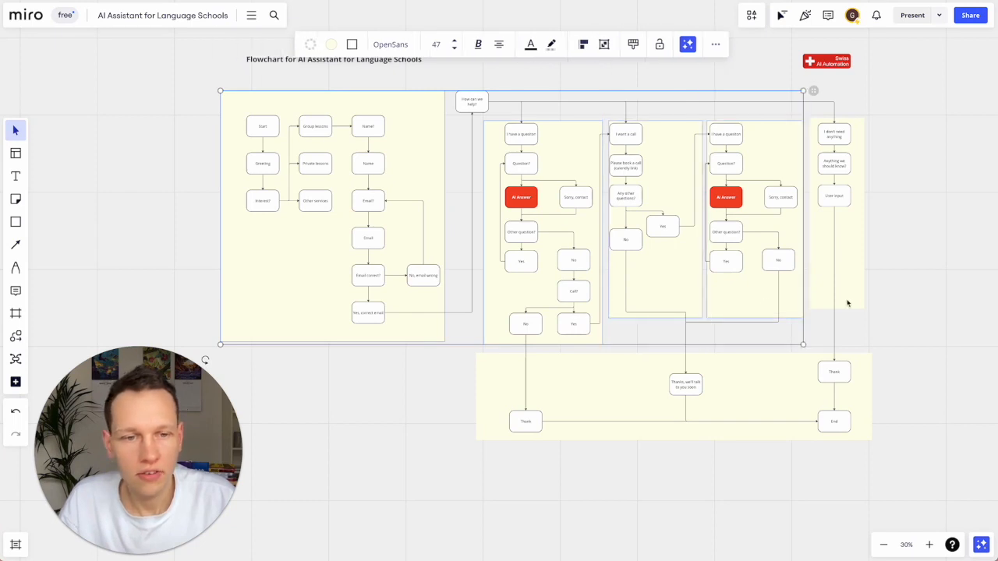
pyautogui.keyDown('shift'); pyautogui.click(861, 301); pyautogui.keyUp('shift')
pyautogui.keyDown('shift'); pyautogui.click(868, 407); pyautogui.keyUp('shift')
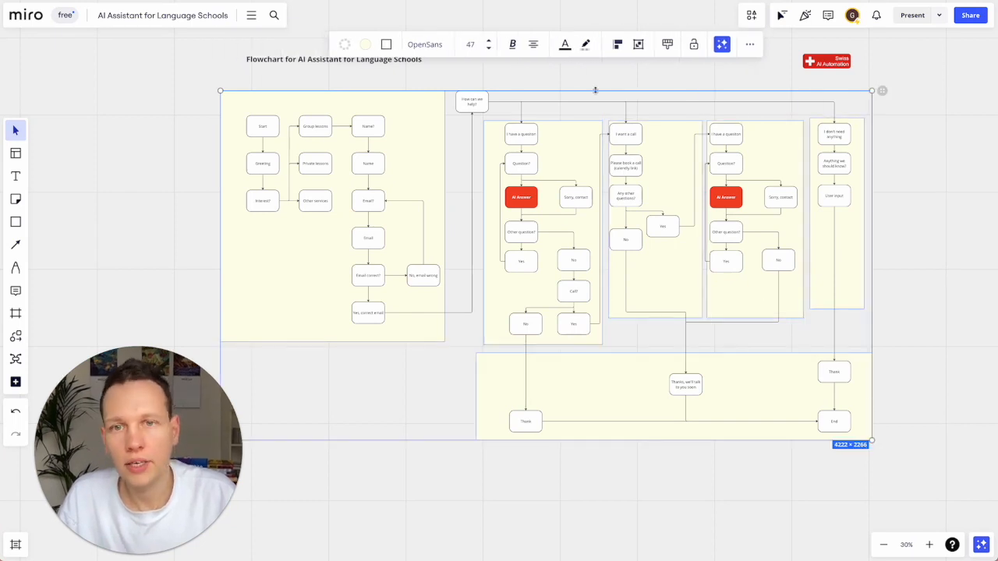
pyautogui.click(533, 47)
pyautogui.click(515, 73)
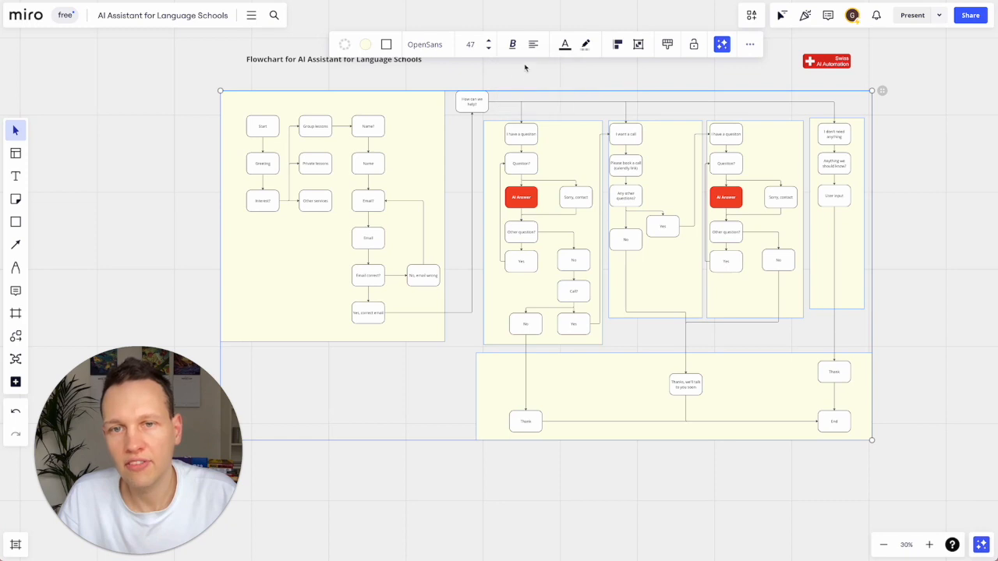
pyautogui.click(534, 48)
pyautogui.click(512, 97)
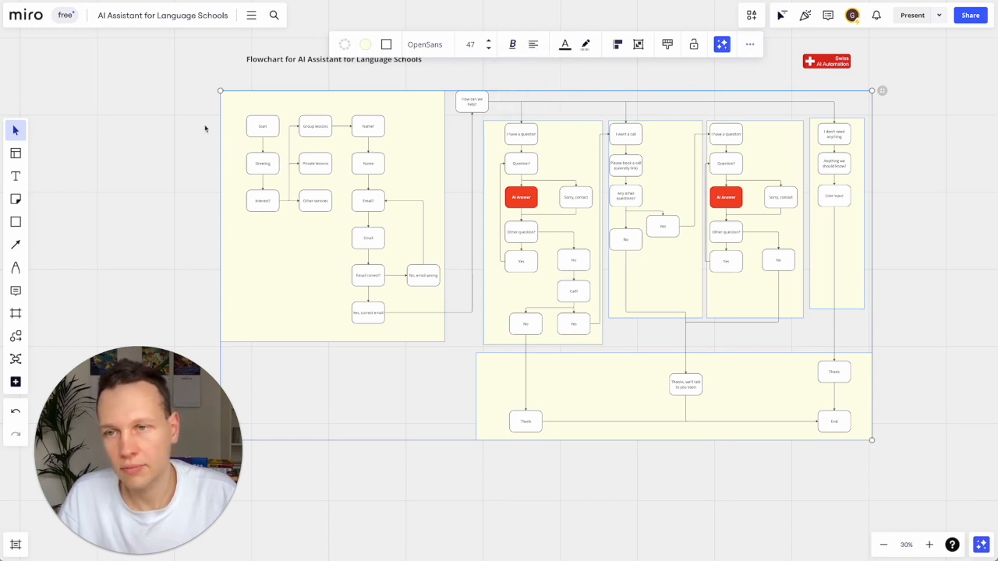
pyautogui.click(190, 130)
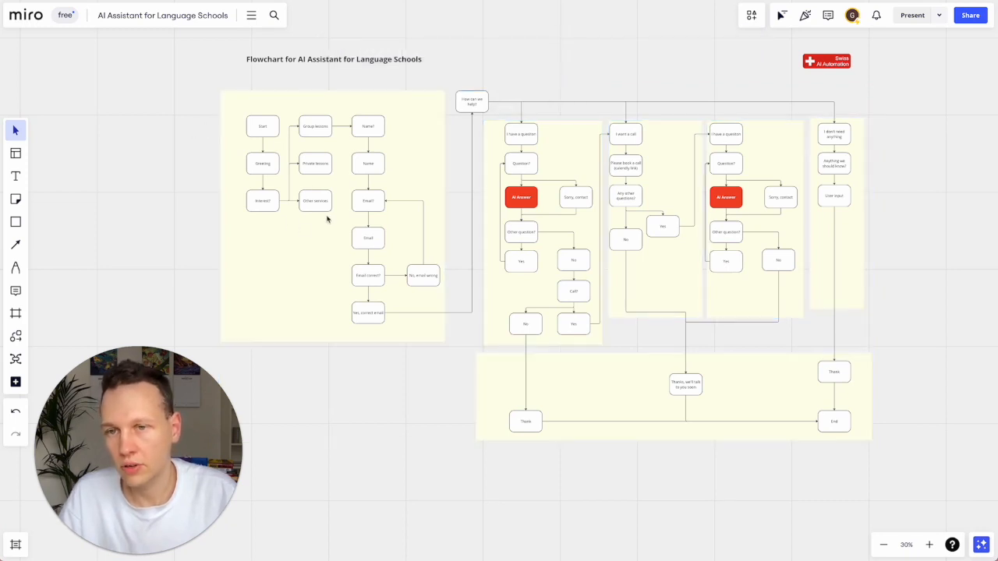
# Step: Label the first section's rectangle "Intro Block" and the first "I have a question" rectangle "AI Block 1"
pyautogui.click(273, 101)
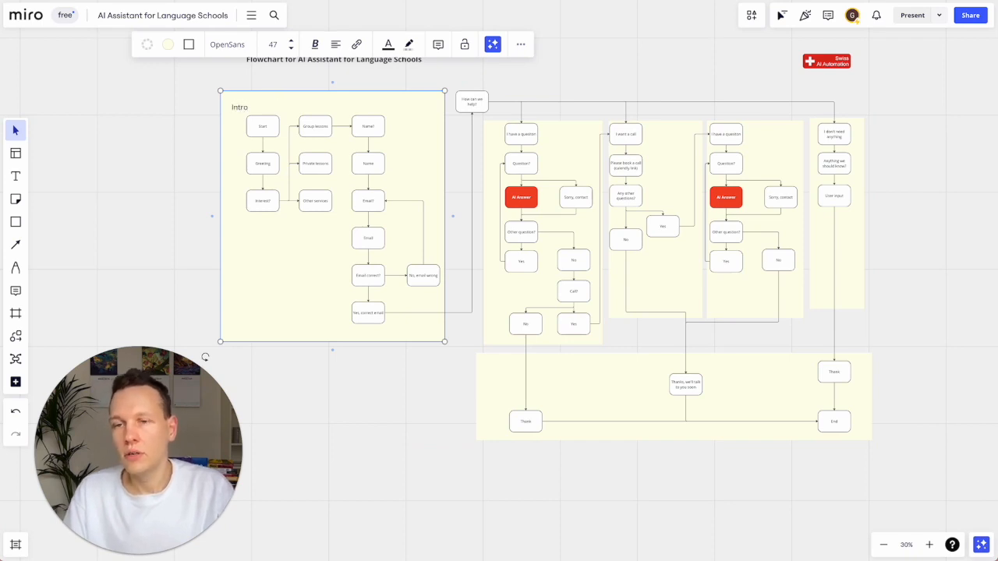
pyautogui.write('Intro Block')
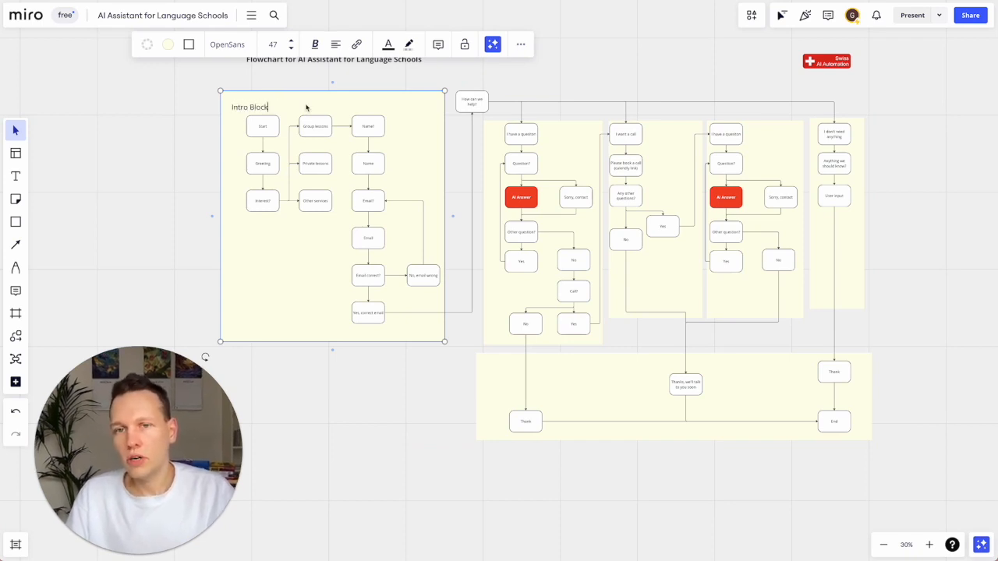
pyautogui.click(566, 182)
pyautogui.click(569, 175)
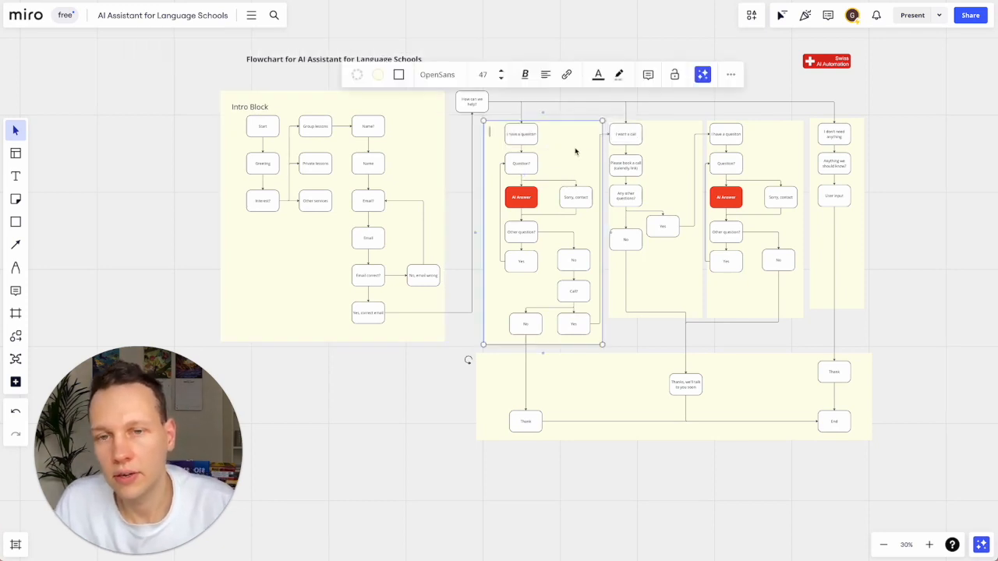
pyautogui.write('Q')
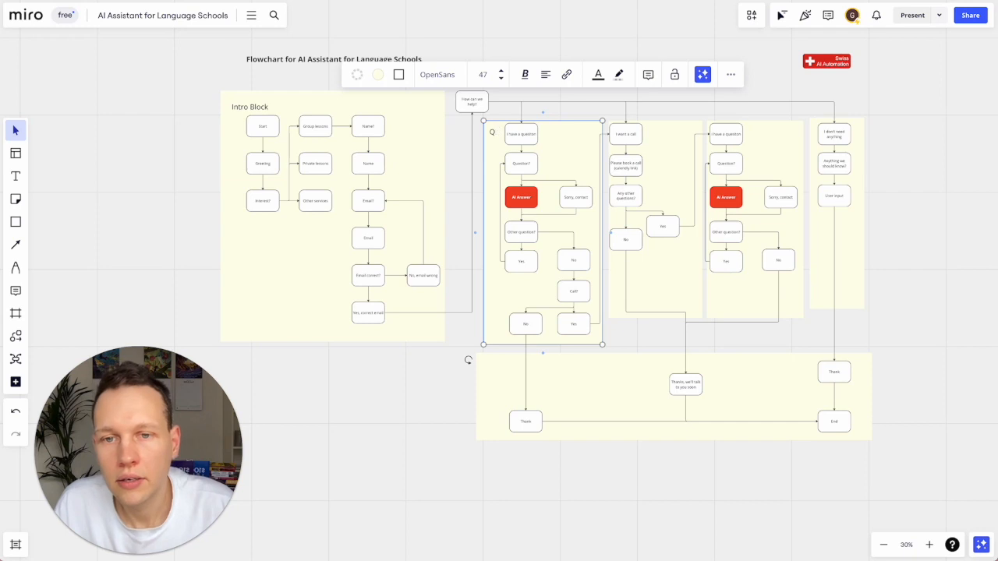
pyautogui.write('I Block')
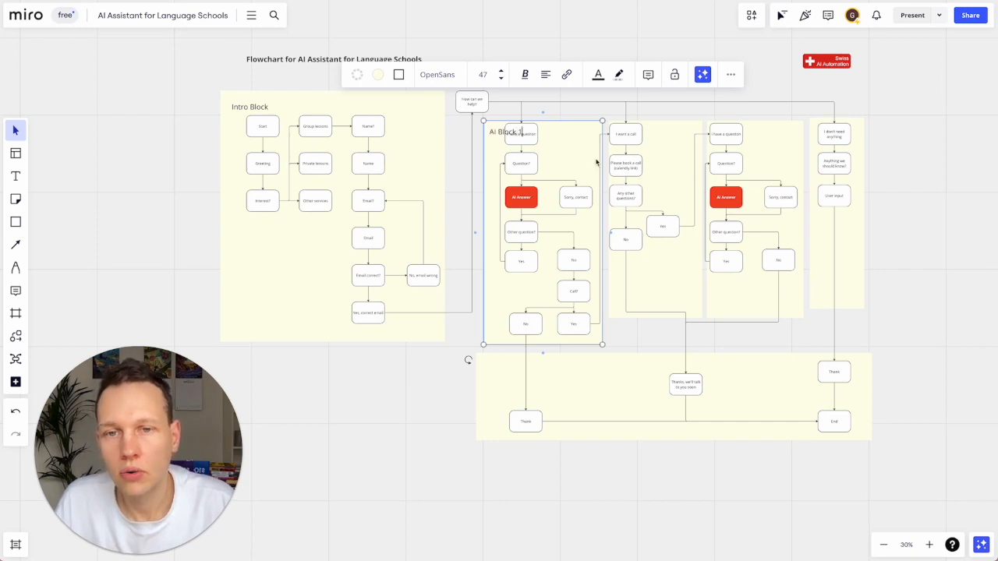
pyautogui.write(' 1')
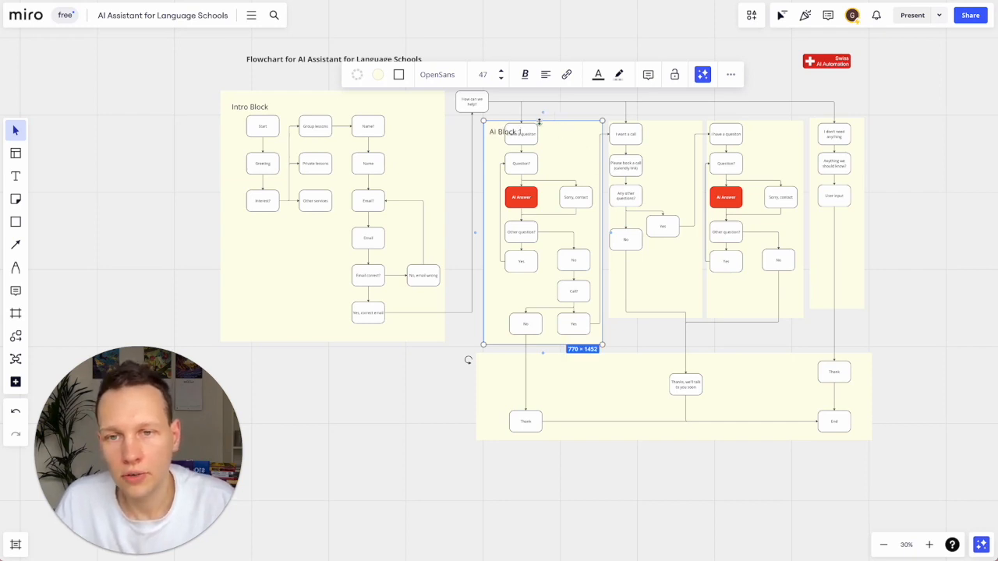
# Step: Raise the "How can we help?" box to the title's level and extend the four branch rectangles upward to about 2467 × 1527 overall
pyautogui.scroll(2, 538, 121)
pyautogui.moveTo(462, 162); pyautogui.dragTo(463, 123)
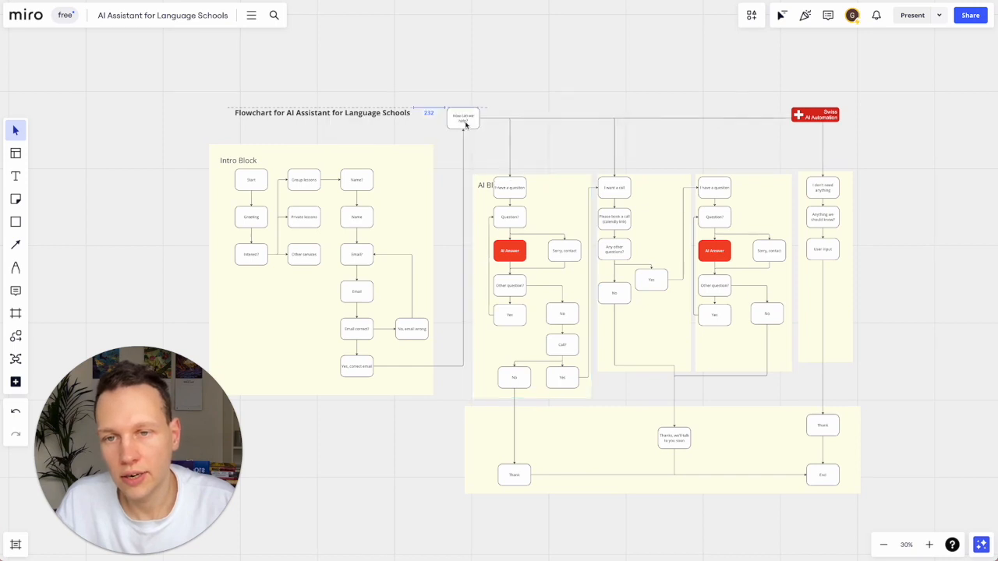
pyautogui.click(543, 179)
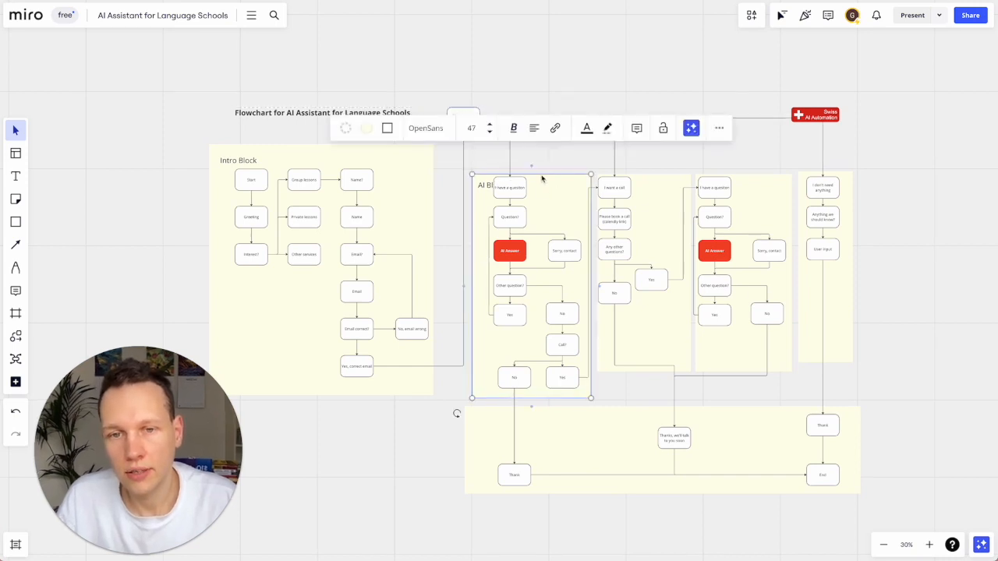
pyautogui.keyDown('shift'); pyautogui.click(672, 209); pyautogui.keyUp('shift')
pyautogui.keyDown('shift'); pyautogui.click(767, 208); pyautogui.keyUp('shift')
pyautogui.keyDown('shift'); pyautogui.click(846, 187); pyautogui.keyUp('shift')
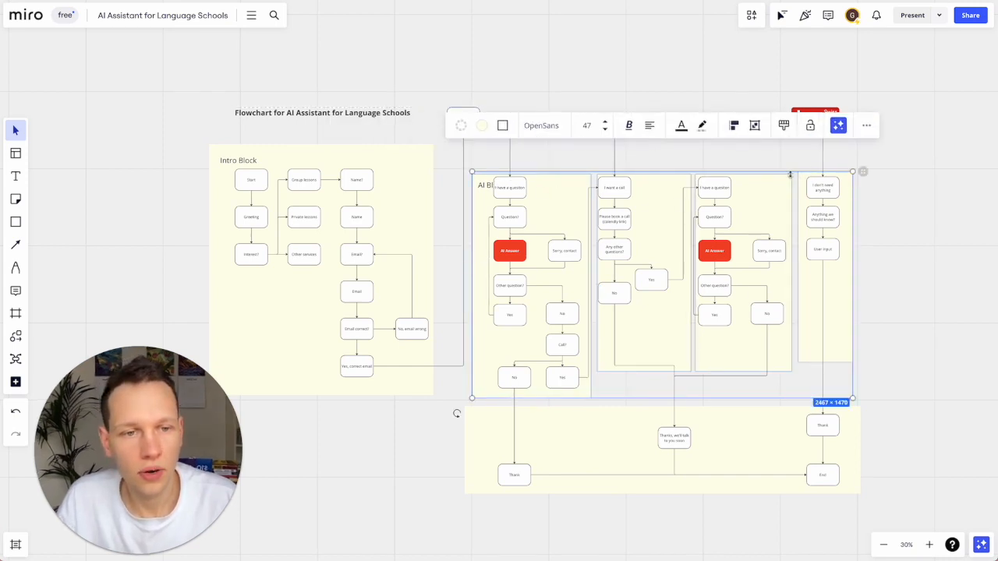
pyautogui.moveTo(791, 171); pyautogui.dragTo(792, 145)
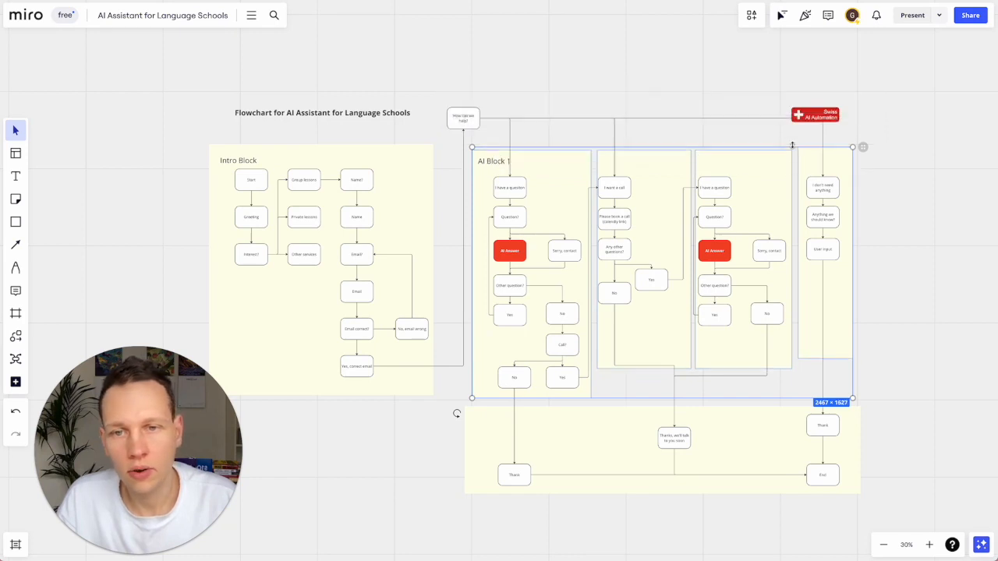
# Step: Reattach the connector from "How can we help?" to the right side of the first "I have a question" box
pyautogui.click(509, 143)
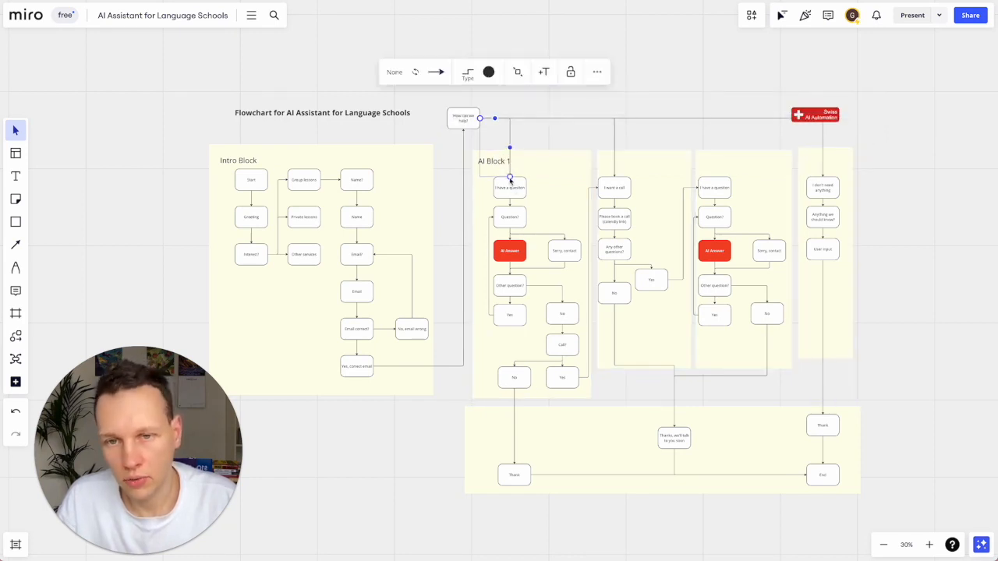
pyautogui.moveTo(510, 180); pyautogui.dragTo(531, 194)
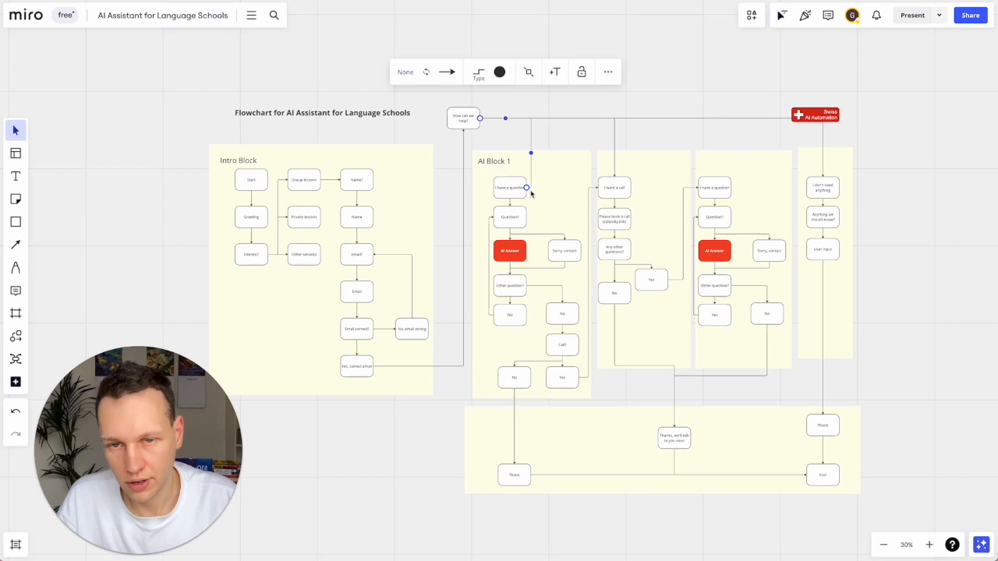
# Step: Copy the "AI Block 1" label into the second "I have a question" rectangle and change it to "AI Block 2"
pyautogui.click(499, 162)
pyautogui.click(499, 161)
pyautogui.hotkey('ctrl', 'c')
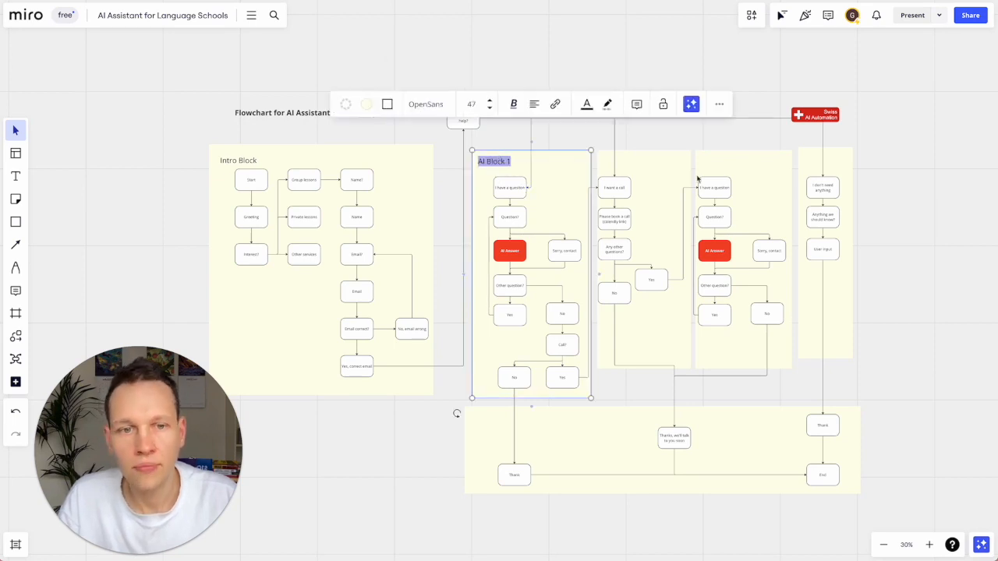
pyautogui.doubleClick(704, 167)
pyautogui.hotkey('ctrl', 'v')
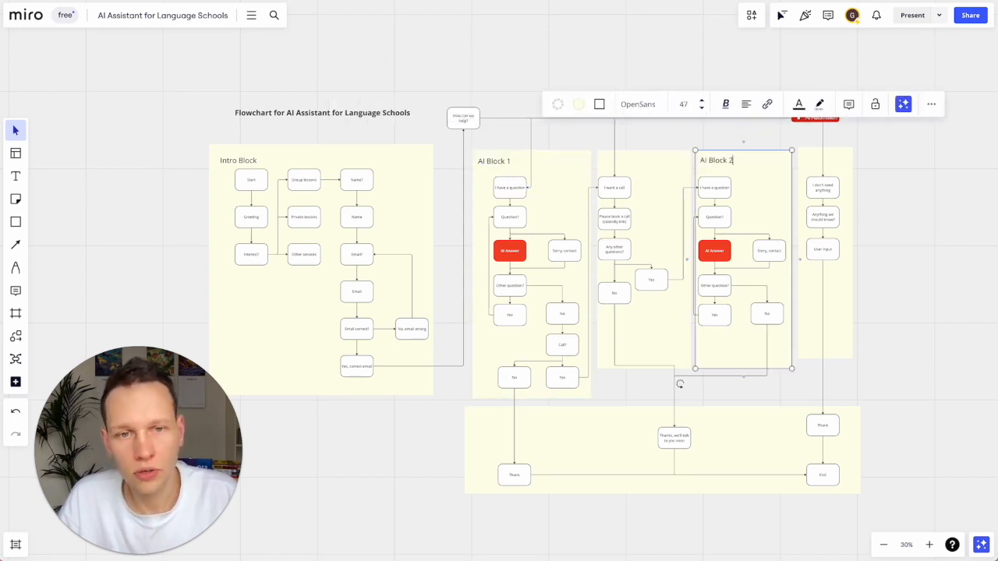
# Step: Reattach the connector from "How can we help?" to the right side of the "I want a call" box
pyautogui.click(633, 181)
pyautogui.click(614, 173)
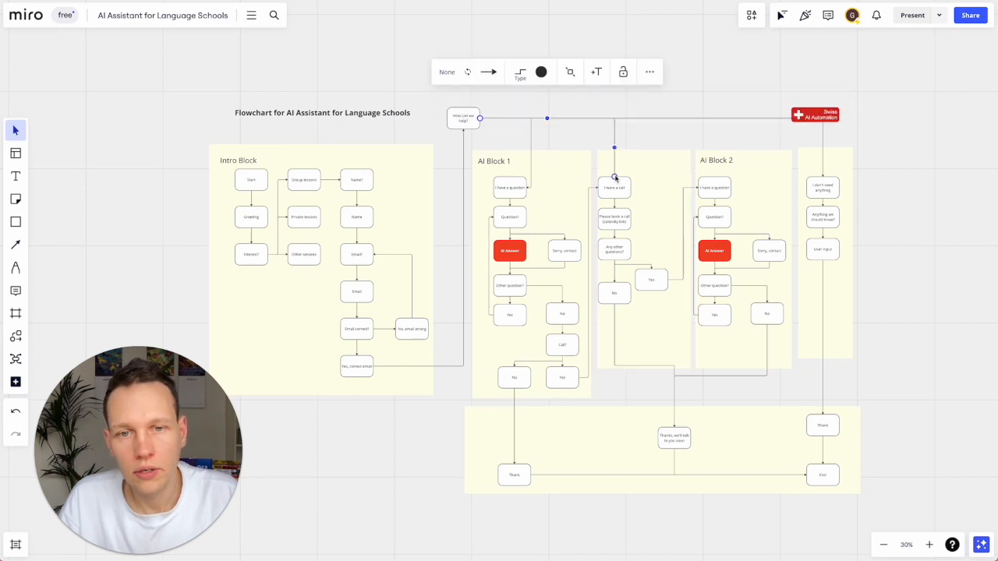
pyautogui.moveTo(614, 177); pyautogui.dragTo(630, 189)
# Step: Label the "I want a call" rectangle "Call Block" and the "I don't need anything" rectangle "Nothing Block"
pyautogui.click(614, 175)
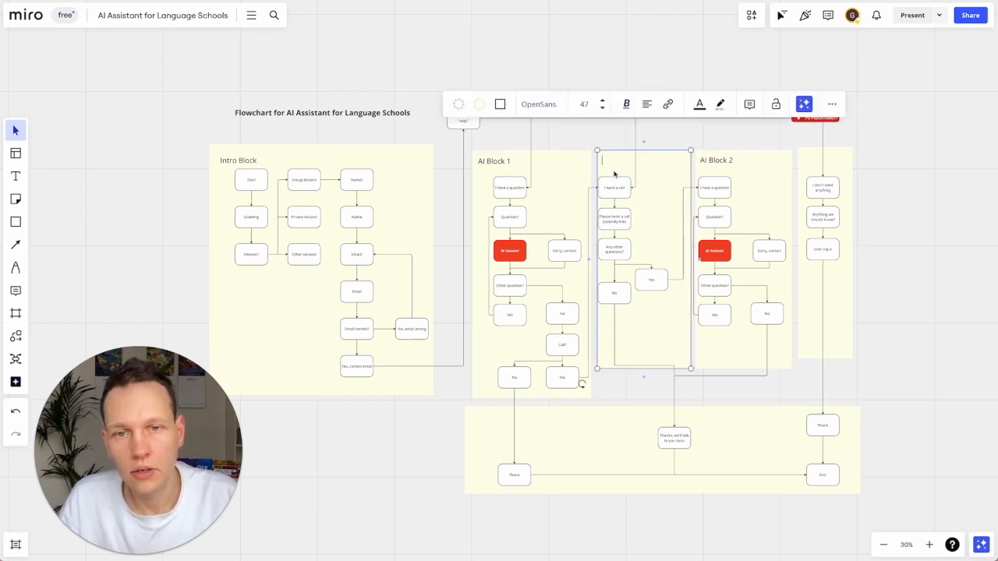
pyautogui.write('Call Bl')
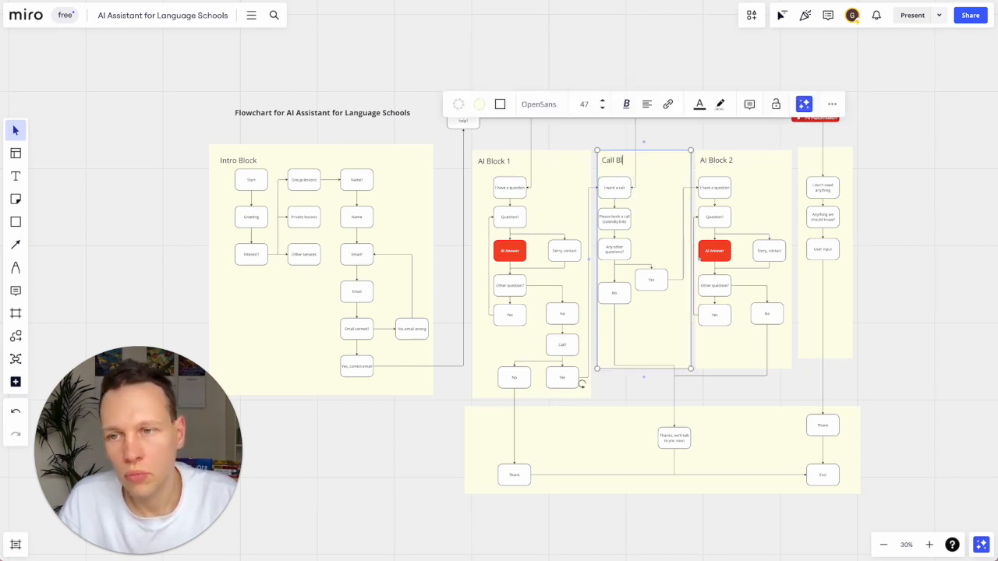
pyautogui.write('ock')
pyautogui.click(806, 160)
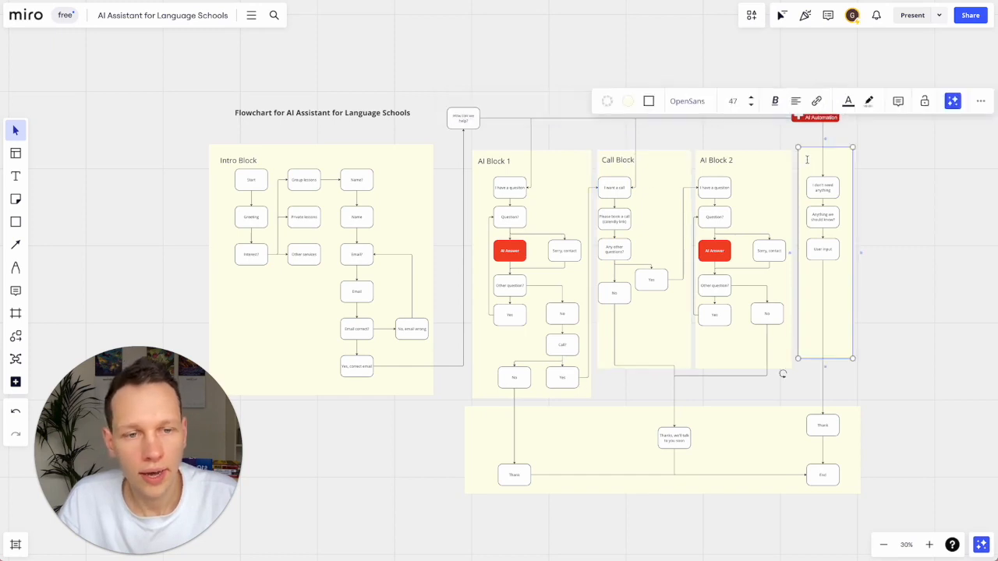
pyautogui.write('Nothing Block')
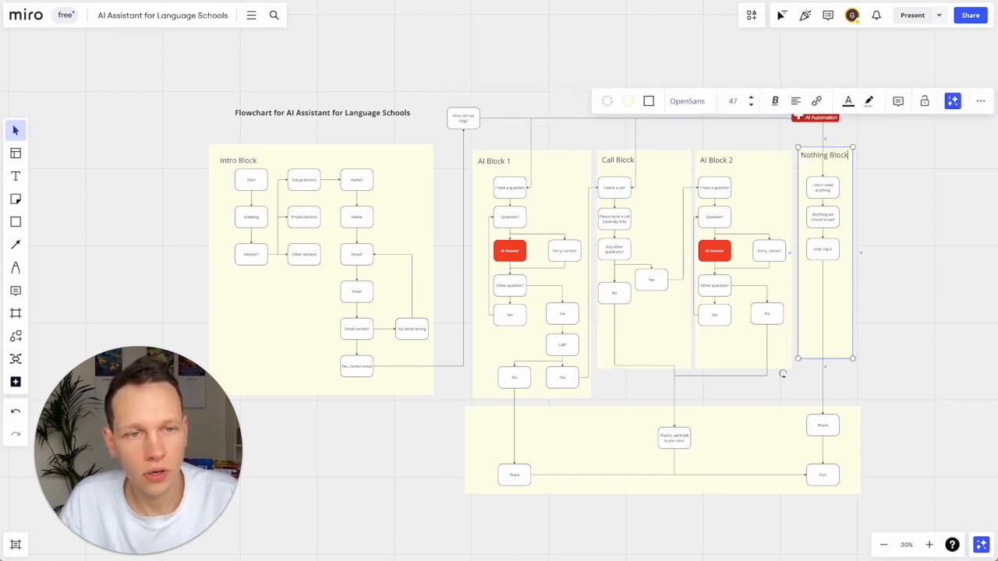
# Step: Reattach the connector from "How can we help?" to the right side of the "I don't need anything" box
pyautogui.click(821, 177)
pyautogui.moveTo(821, 178); pyautogui.dragTo(838, 187)
pyautogui.click(818, 164)
pyautogui.keyDown('shift'); pyautogui.click(756, 166); pyautogui.keyUp('shift')
pyautogui.keyDown('shift'); pyautogui.click(685, 168); pyautogui.keyUp('shift')
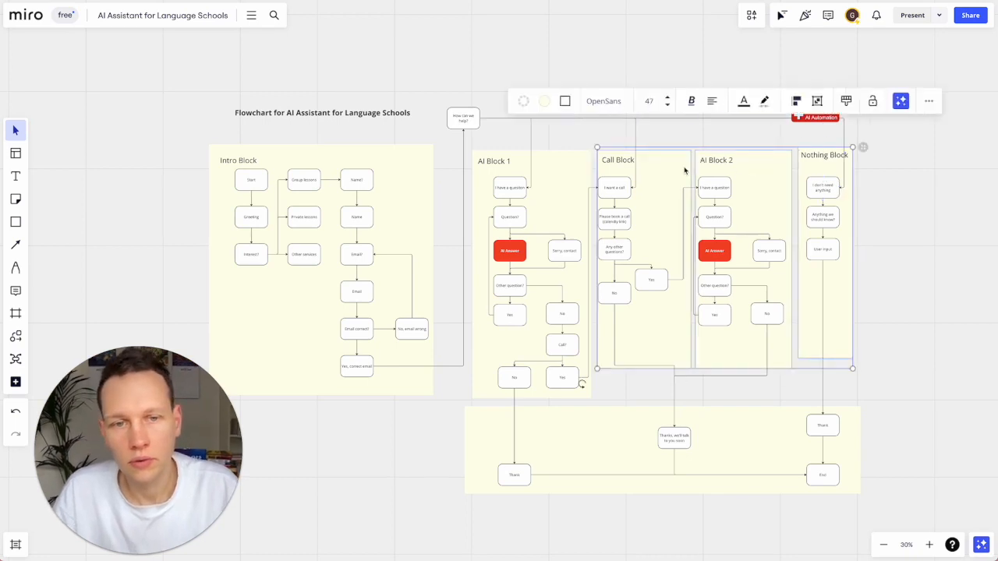
pyautogui.keyDown('shift'); pyautogui.click(533, 166); pyautogui.keyUp('shift')
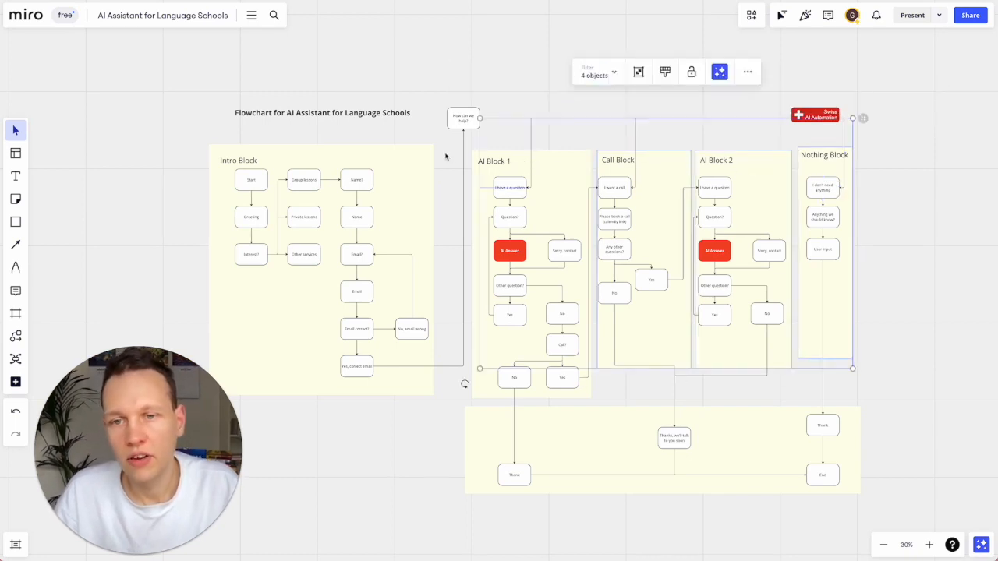
pyautogui.keyDown('shift'); pyautogui.click(418, 172); pyautogui.keyUp('shift')
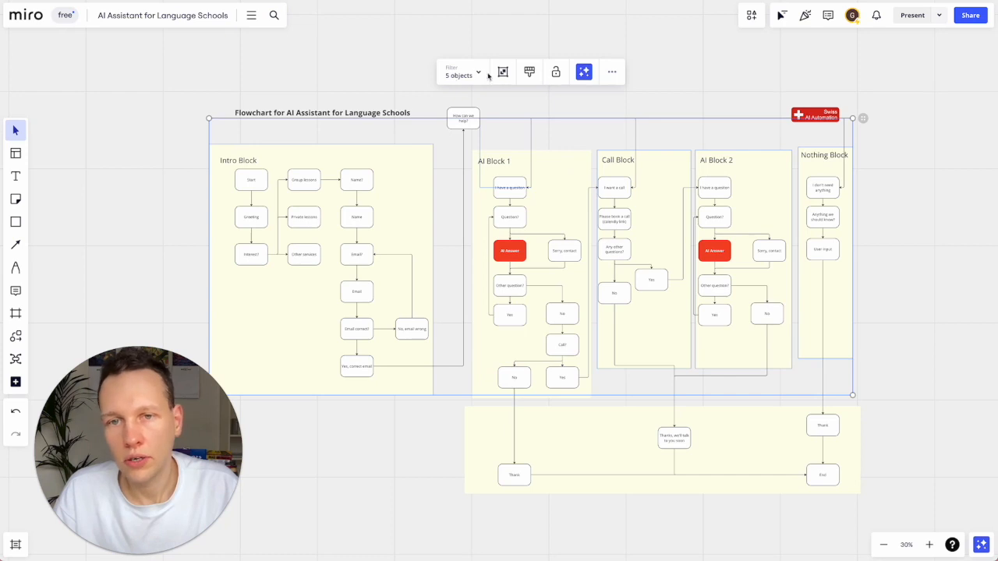
# Step: Set the font size of the Intro, AI Block 1, Call, AI Block 2 and Nothing Block labels to 36
pyautogui.click(388, 172)
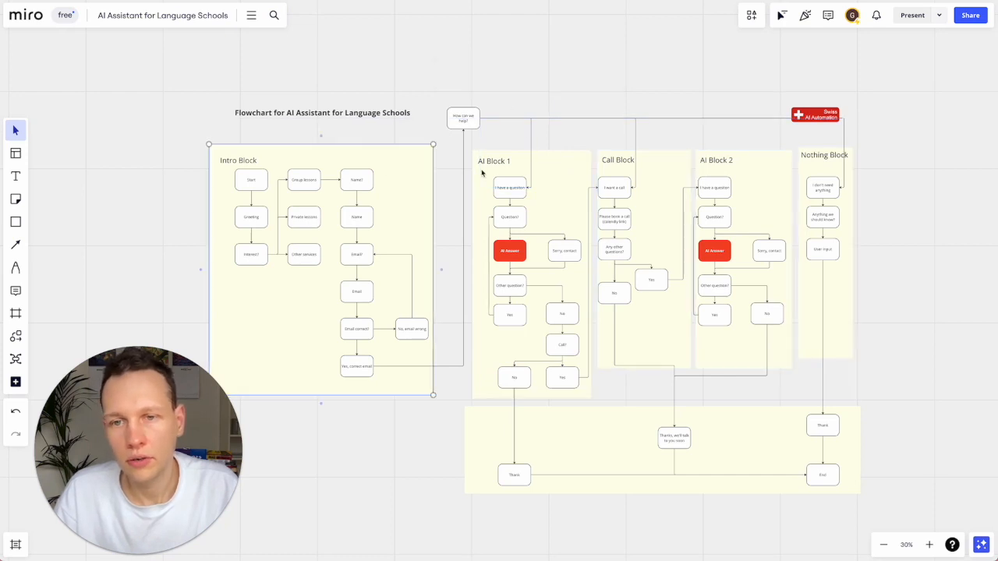
pyautogui.keyDown('shift'); pyautogui.click(575, 171); pyautogui.keyUp('shift')
pyautogui.keyDown('shift'); pyautogui.click(675, 178); pyautogui.keyUp('shift')
pyautogui.keyDown('shift'); pyautogui.click(784, 155); pyautogui.keyUp('shift')
pyautogui.keyDown('shift'); pyautogui.click(819, 163); pyautogui.keyUp('shift')
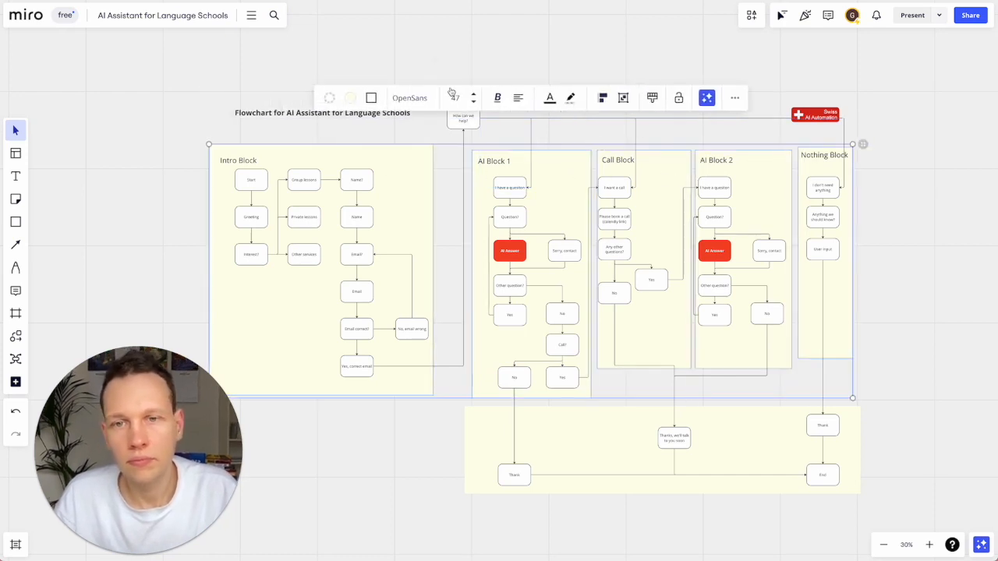
pyautogui.click(454, 97)
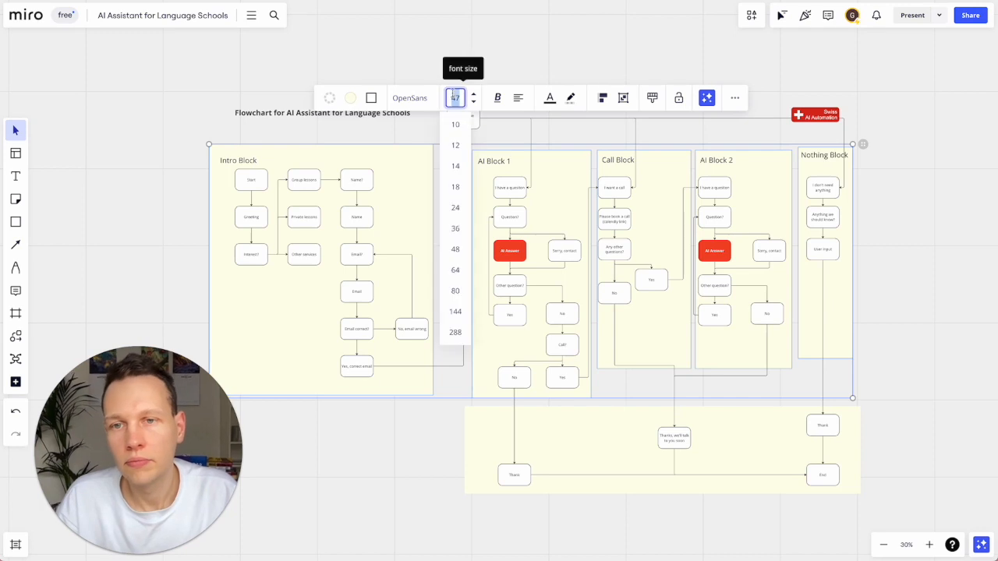
pyautogui.click(456, 228)
# Step: Label the wide rectangle around the "Thank" and "End" boxes "Exit Block"
pyautogui.click(574, 434)
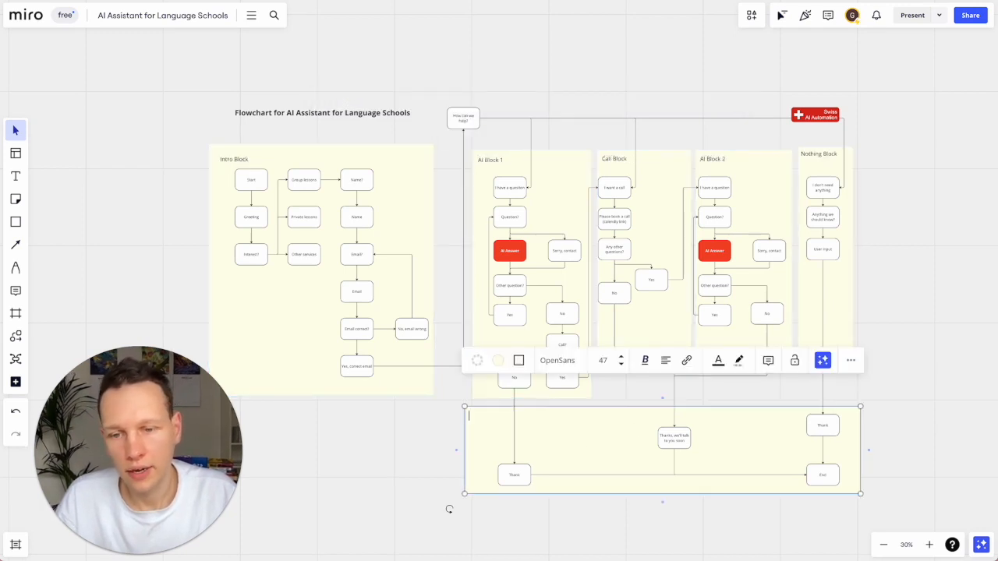
pyautogui.write('Exit Block')
pyautogui.click(396, 499)
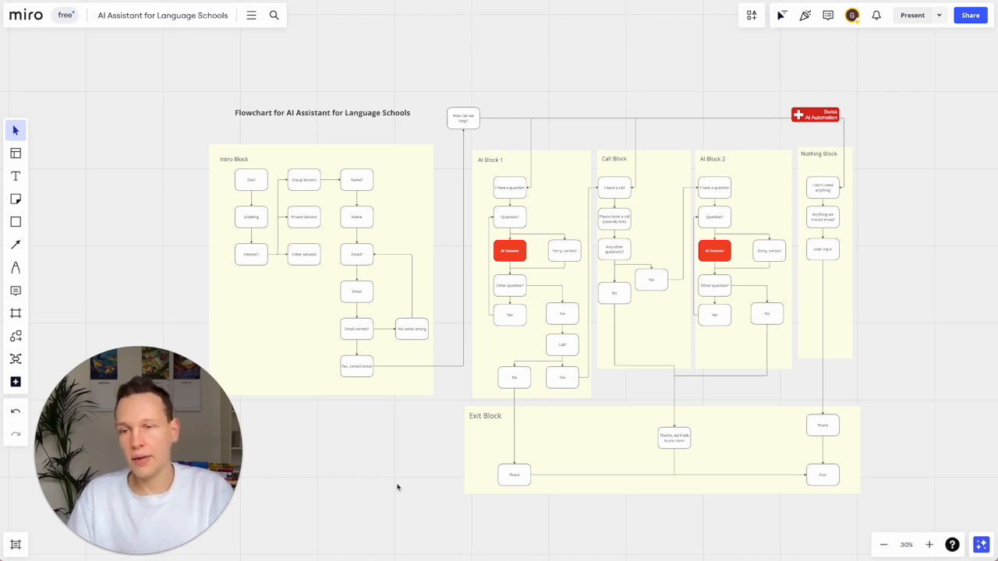
pyautogui.click(220, 187)
pyautogui.scroll(5, 215, 188)
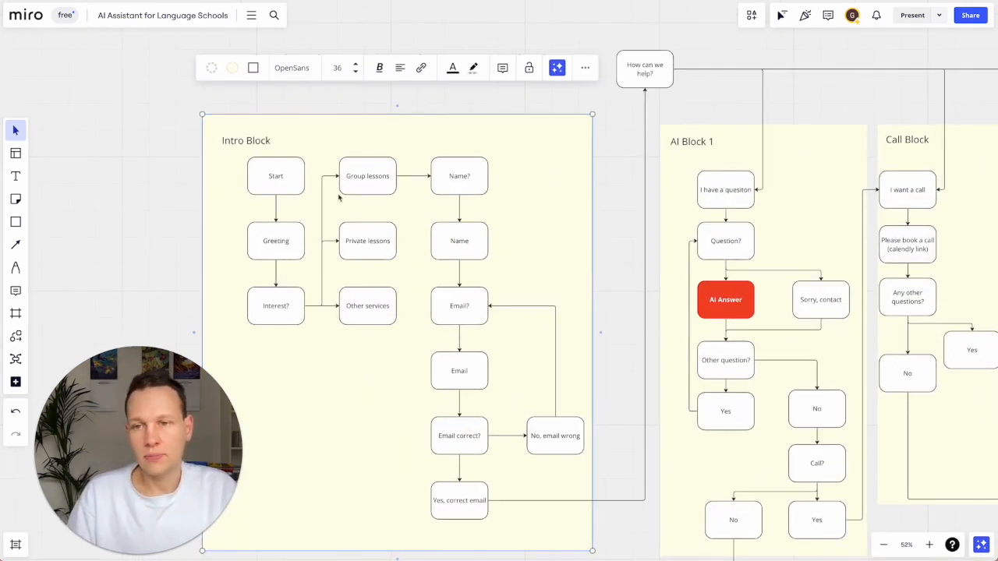
pyautogui.click(296, 174)
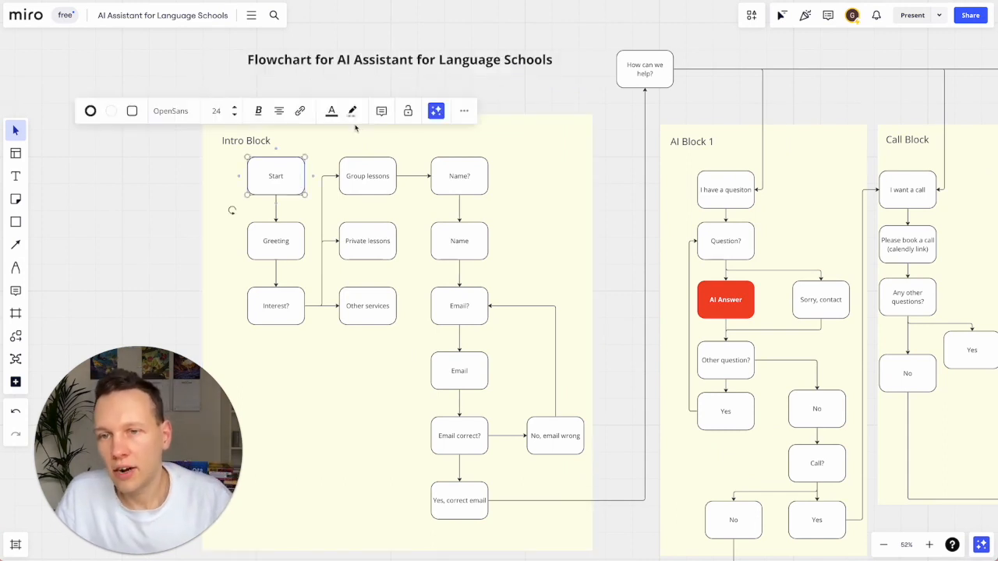
pyautogui.click(133, 112)
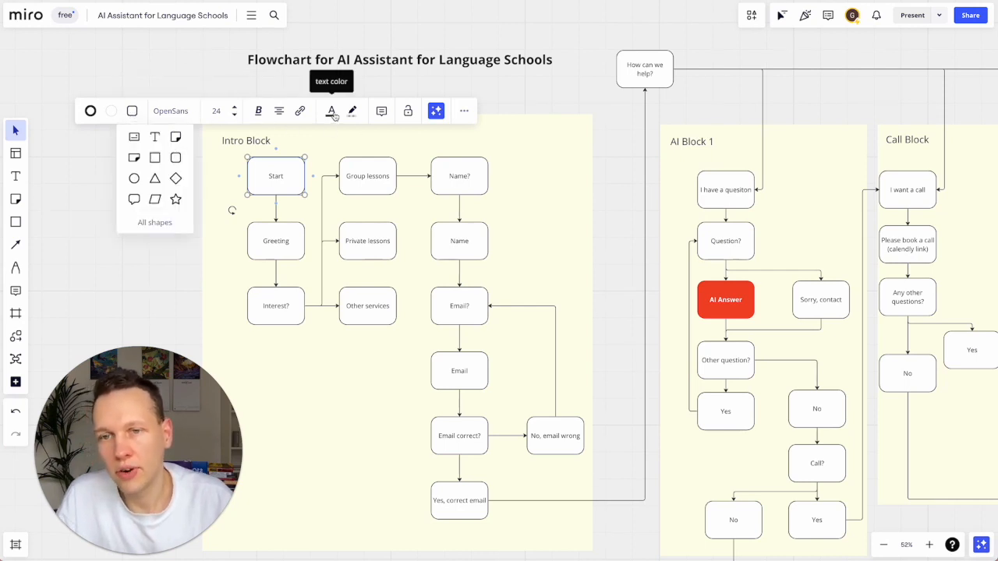
pyautogui.click(352, 112)
pyautogui.click(159, 191)
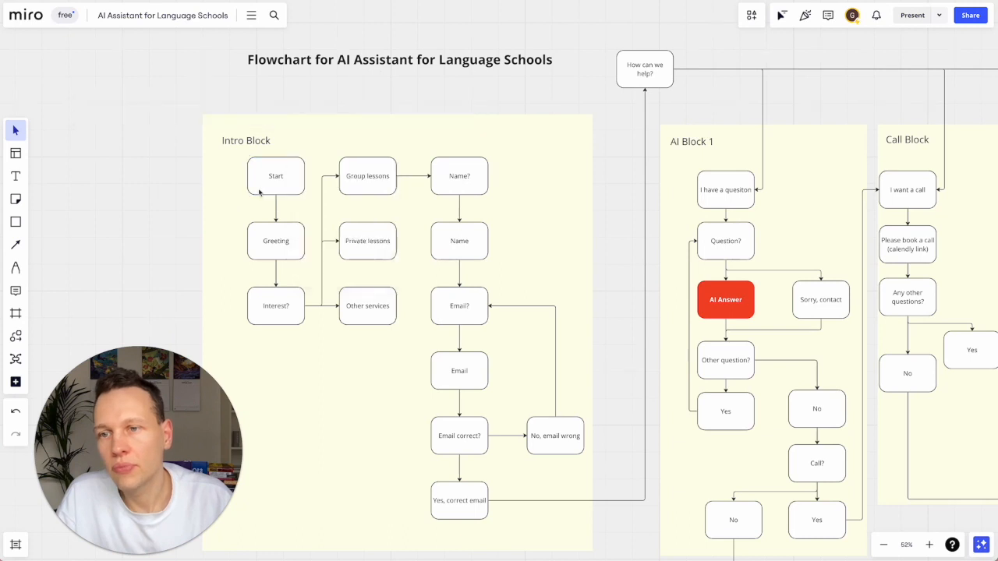
# Step: Fill the "Start" box in the Intro Block with yellow
pyautogui.click(293, 185)
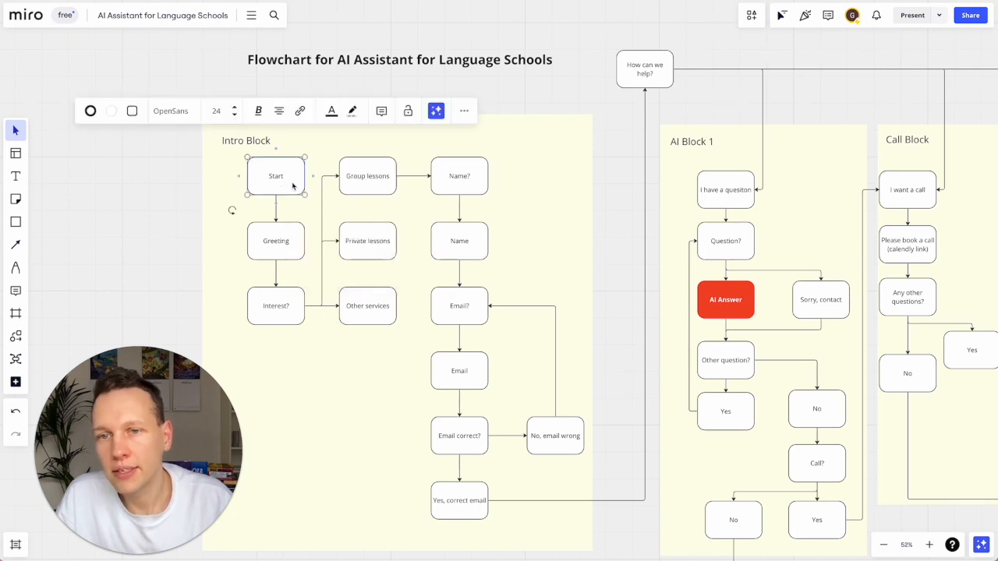
pyautogui.click(111, 113)
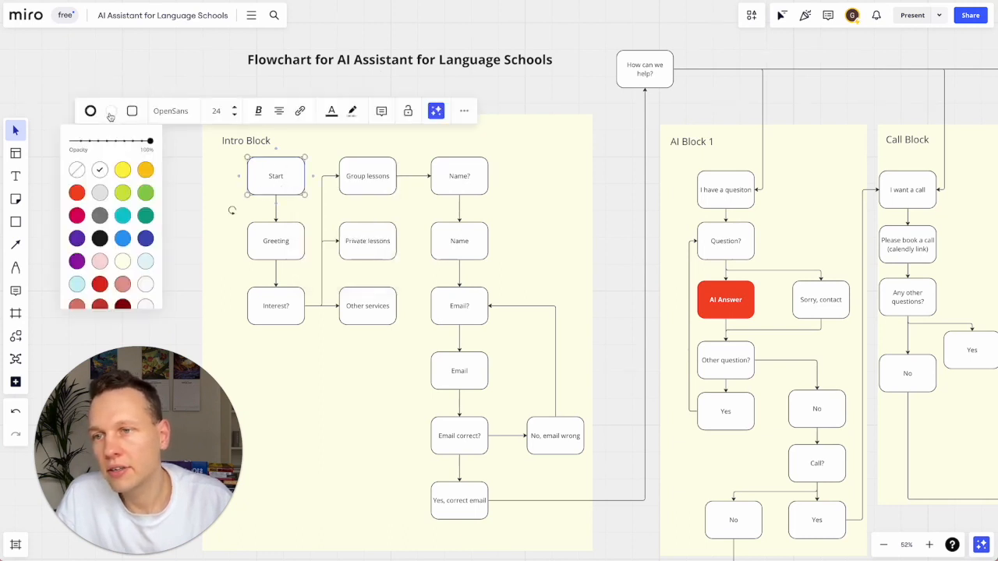
pyautogui.click(123, 169)
pyautogui.click(376, 395)
# Step: Fill the "End" box in the Exit Block with the same yellow as the "Start" box
pyautogui.scroll(-7, 376, 394)
pyautogui.hscroll(12, 375, 394)
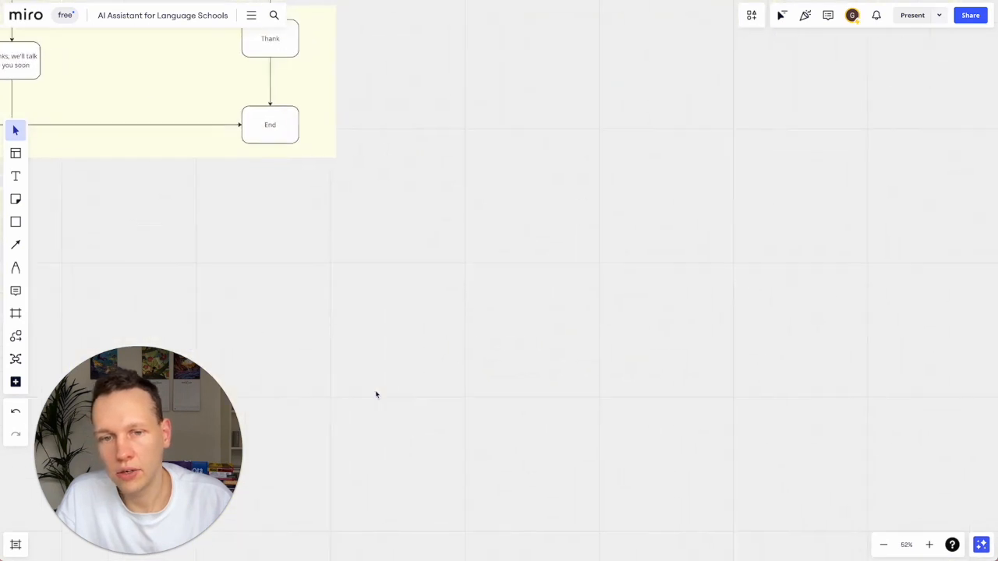
pyautogui.scroll(1, 376, 390)
pyautogui.hscroll(-1, 376, 390)
pyautogui.click(375, 222)
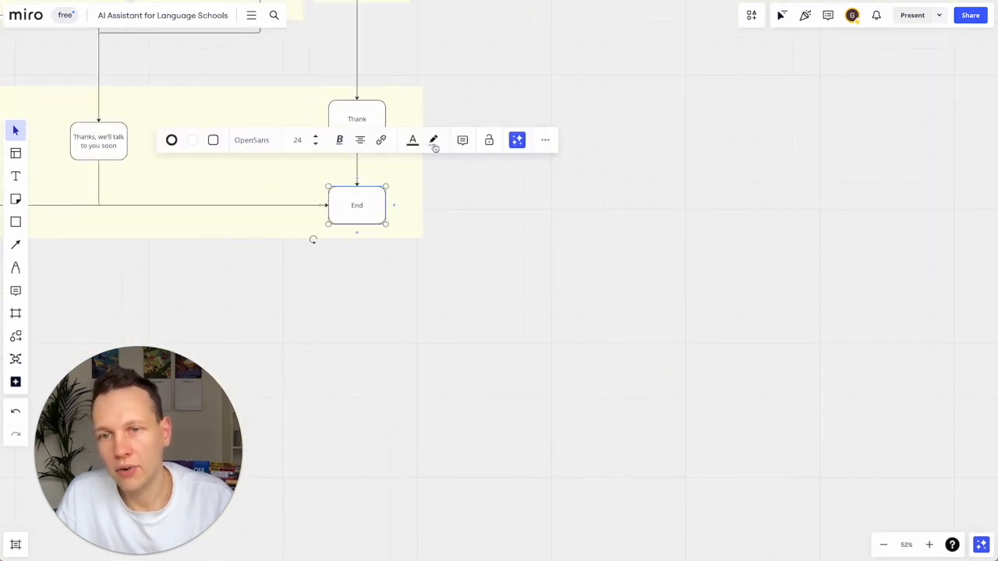
pyautogui.click(194, 139)
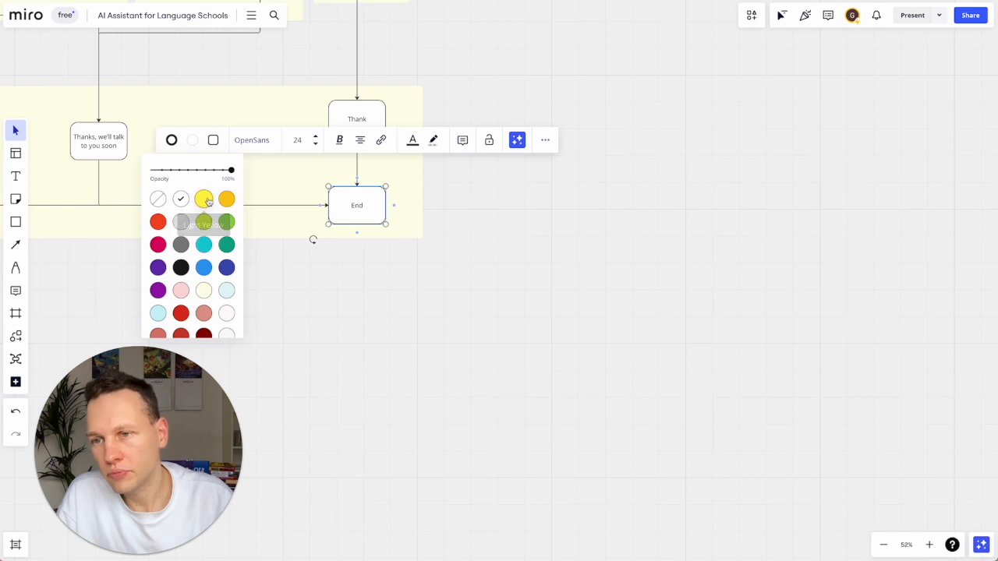
pyautogui.click(205, 200)
pyautogui.click(356, 292)
# Step: Select the yellow "Start" box in the Intro Block
pyautogui.scroll(3, 356, 293)
pyautogui.hscroll(-4, 356, 293)
pyautogui.scroll(5, 356, 294)
pyautogui.hscroll(-10, 356, 294)
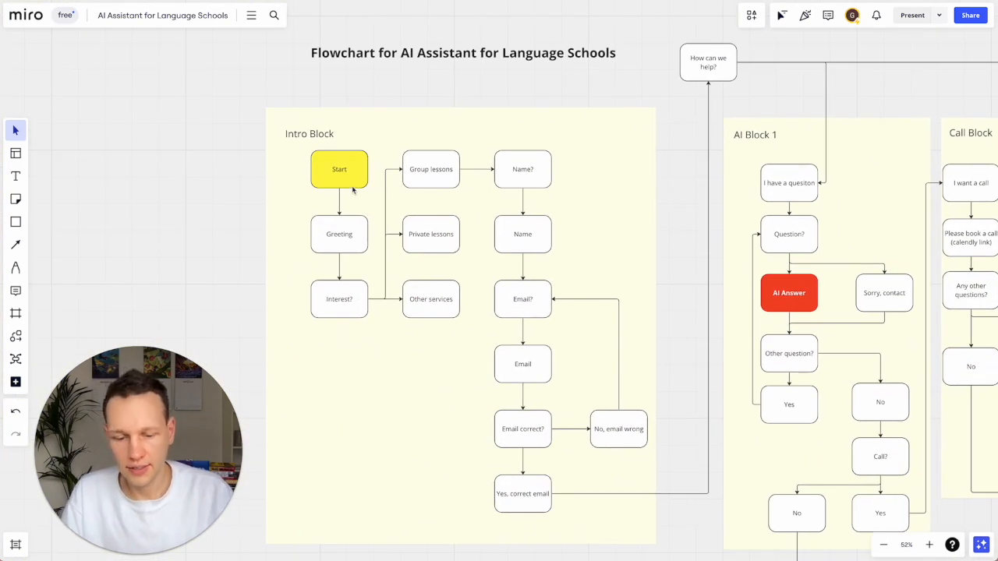
pyautogui.click(353, 187)
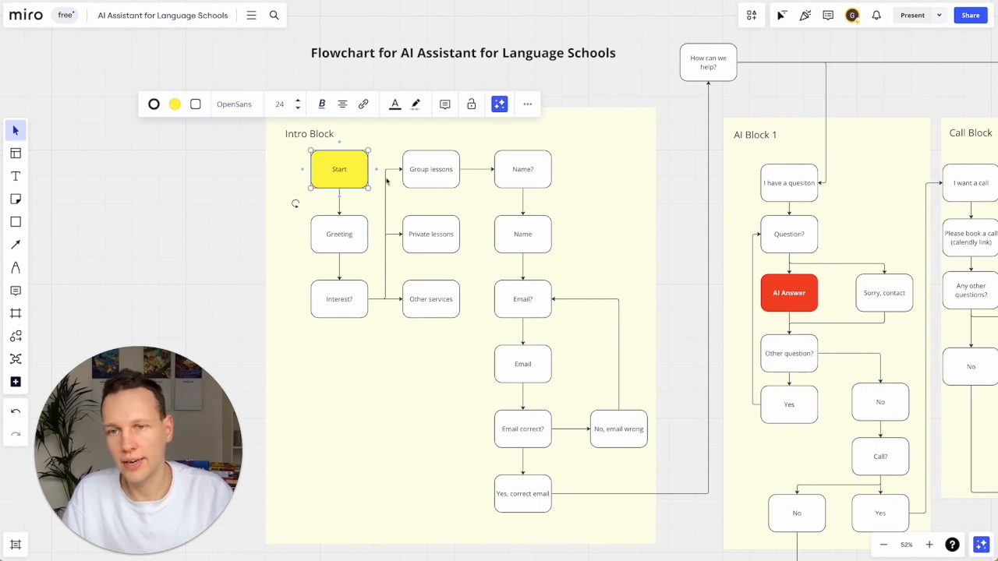
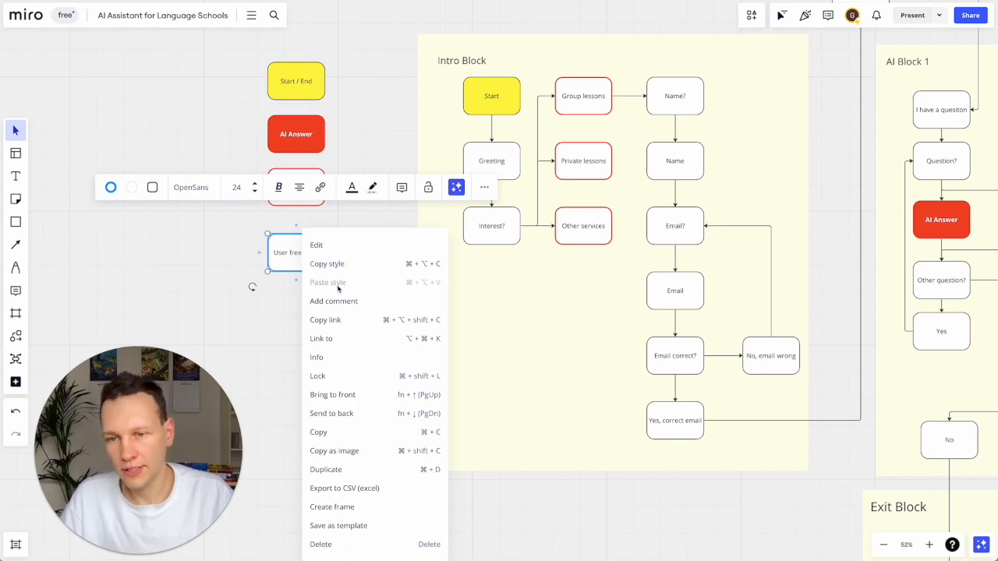
# Step: Copy the blue-outlined style of the "User free input" legend box onto the "Name" box in the Intro Block
pyautogui.click(222, 268)
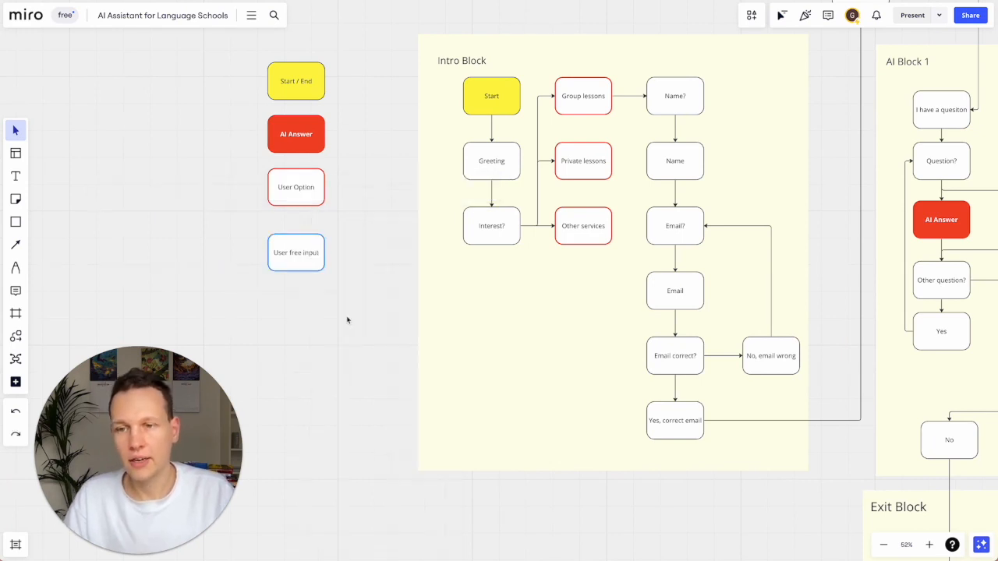
pyautogui.click(308, 269)
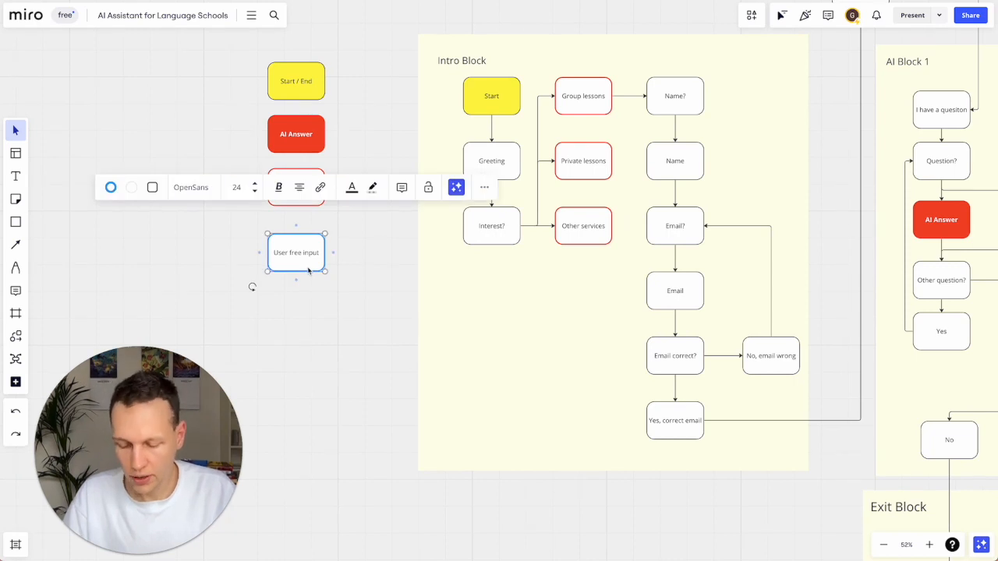
pyautogui.click(683, 178)
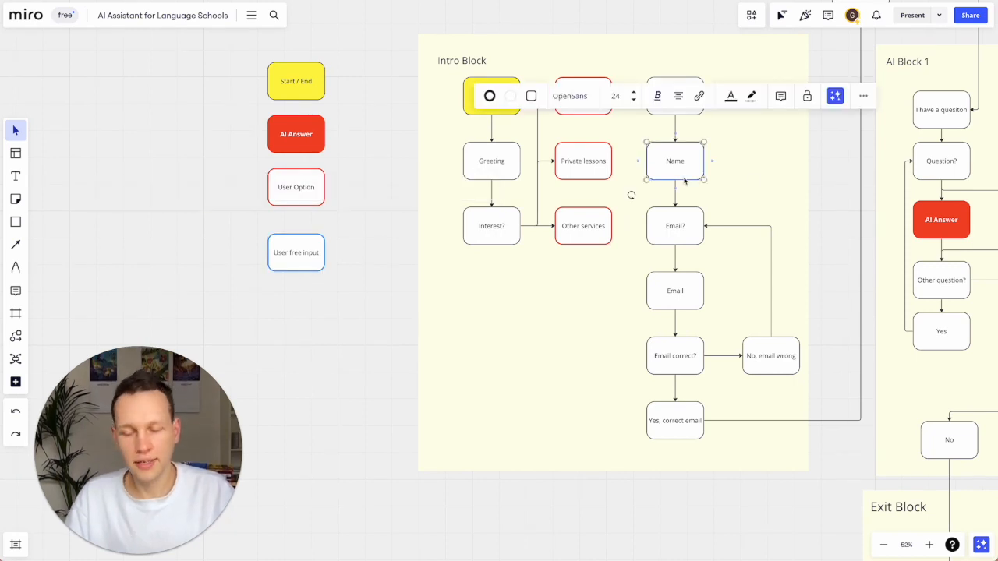
pyautogui.hotkey('ctrl', 'alt', 'v')
pyautogui.click(752, 167)
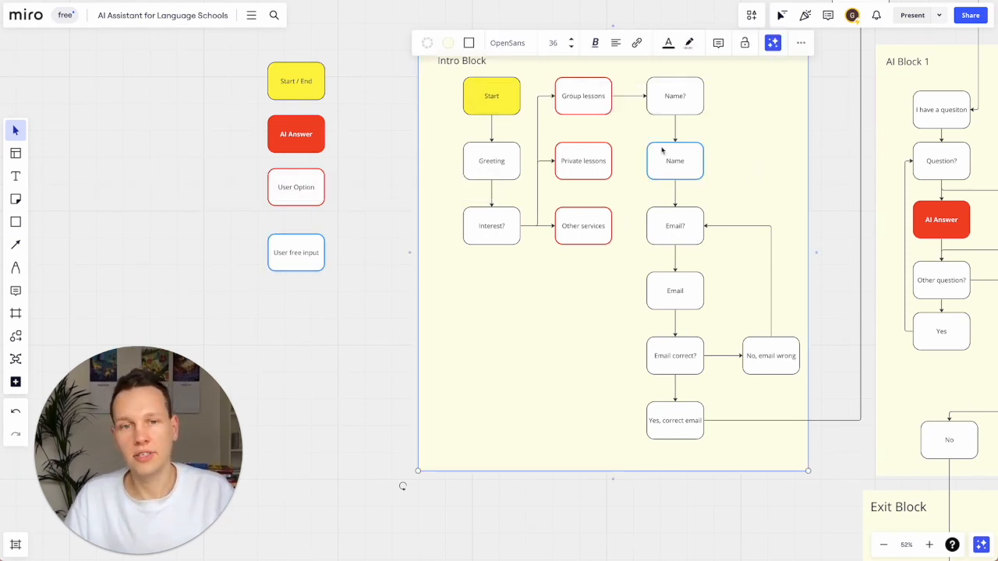
# Step: Copy the blue-outlined style of the "Name" box onto the "Email" box
pyautogui.click(680, 159)
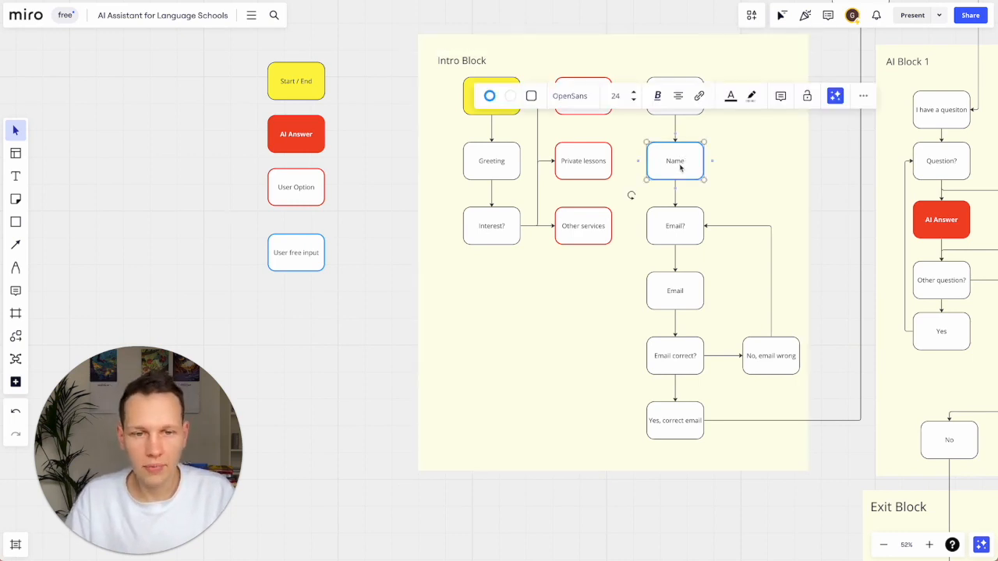
pyautogui.click(315, 202)
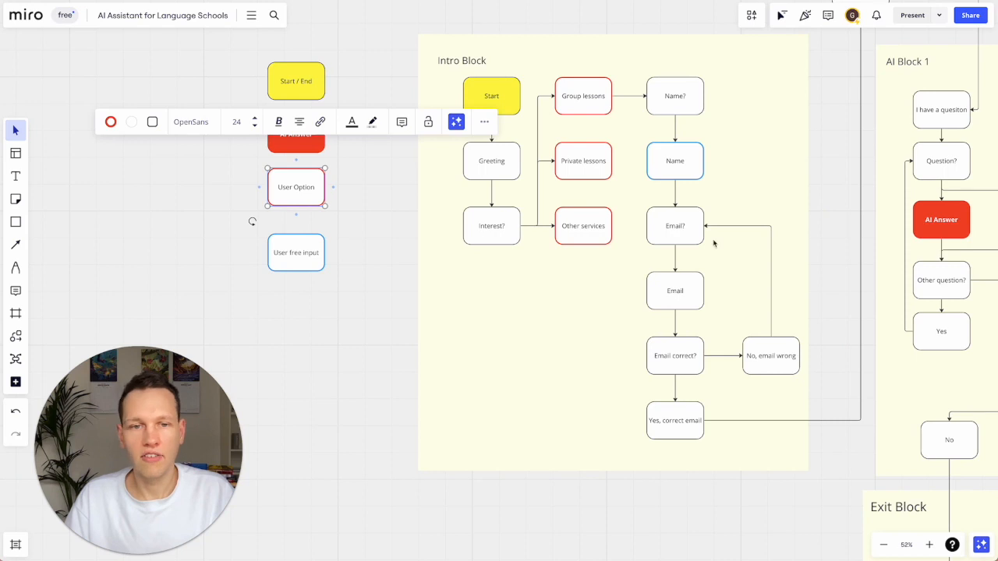
pyautogui.click(681, 178)
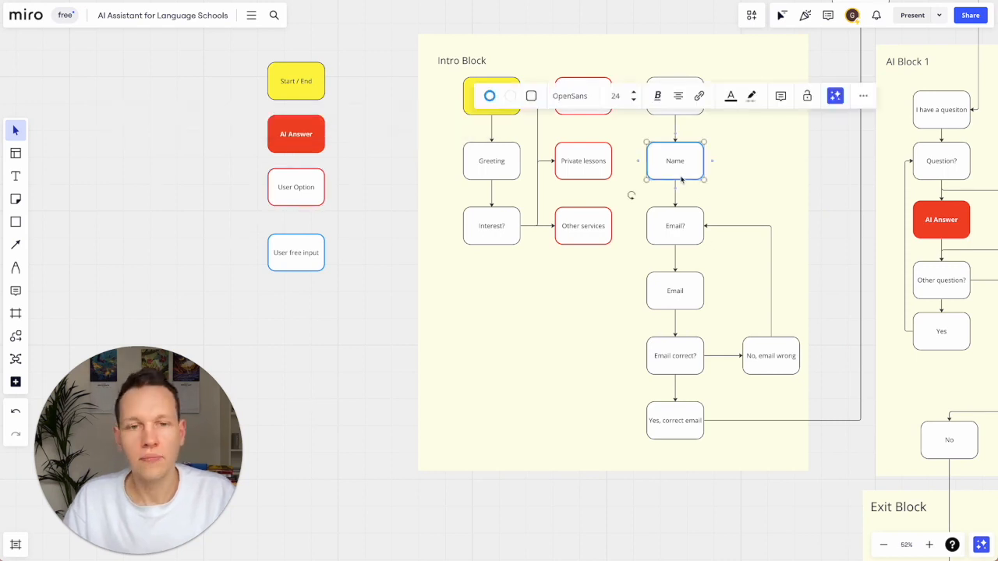
pyautogui.click(682, 307)
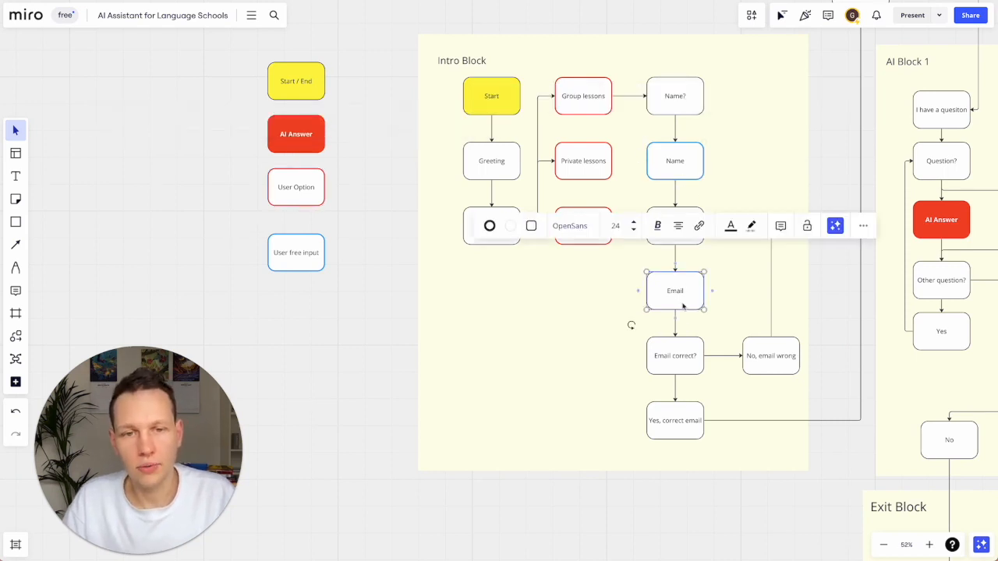
pyautogui.hotkey('ctrl', 'alt', 'v')
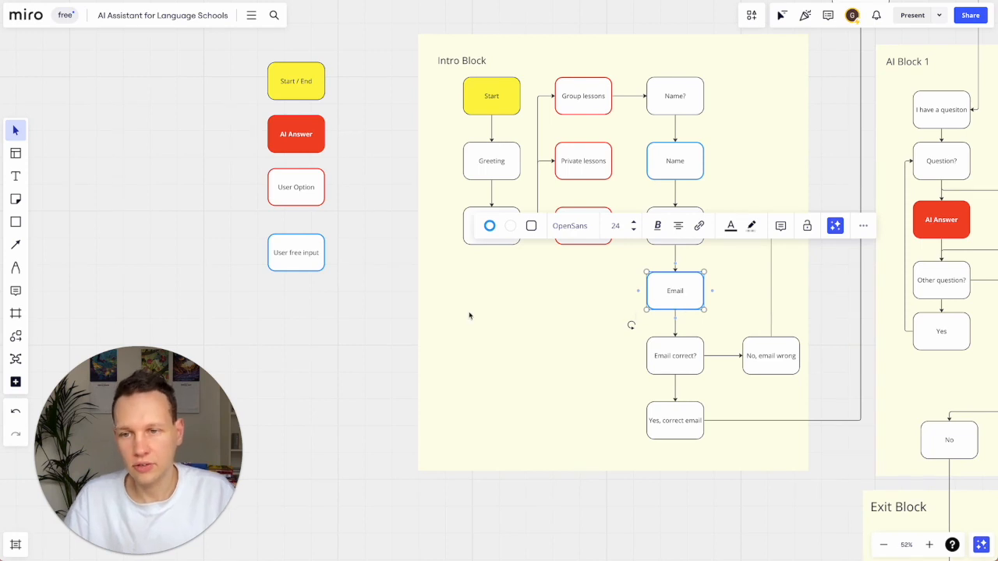
# Step: Copy the red-outlined style of the "User Option" legend box onto the "Yes, correct email" and "No, email wrong" boxes
pyautogui.click(310, 200)
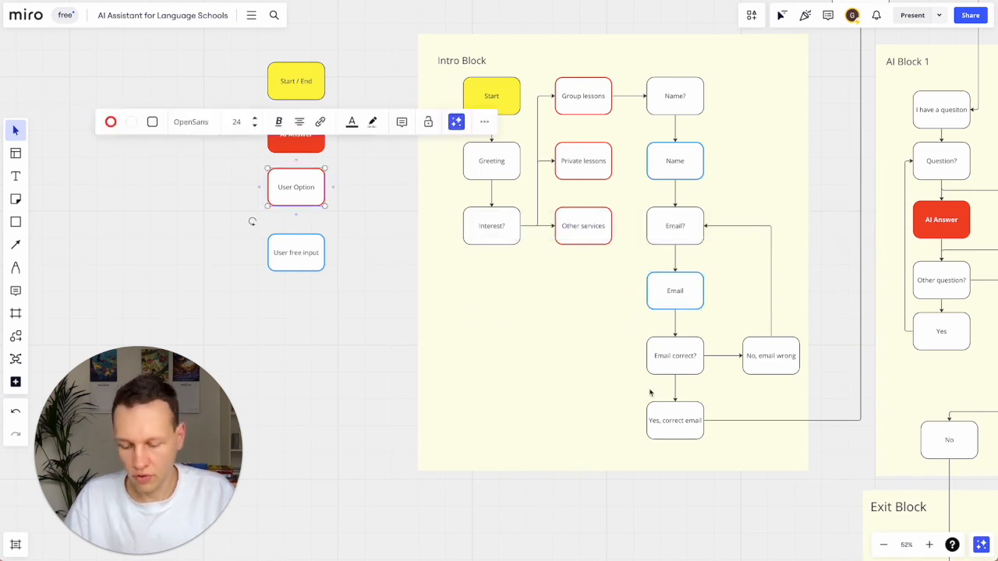
pyautogui.click(688, 435)
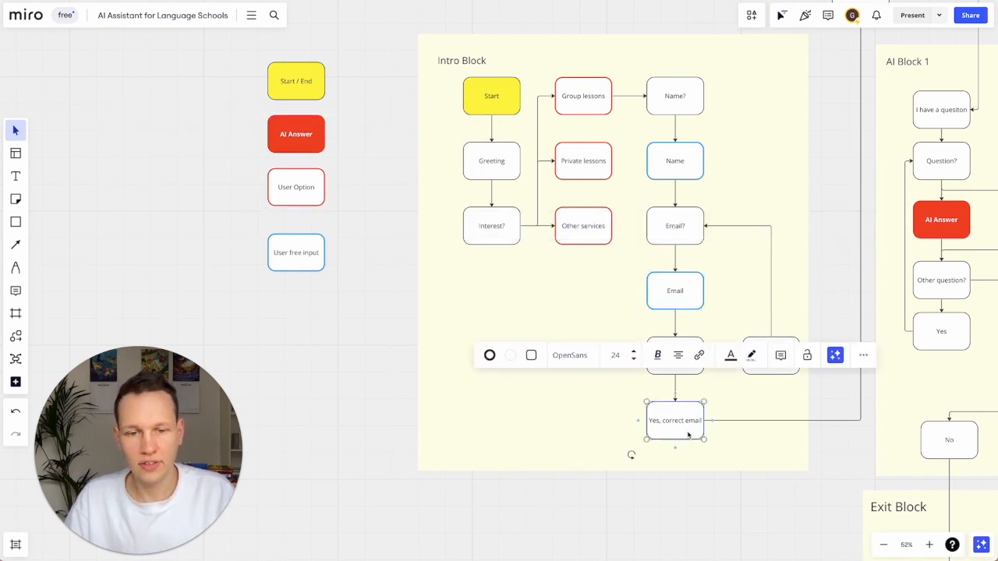
pyautogui.hotkey('ctrl', 'alt', 'v')
pyautogui.click(772, 341)
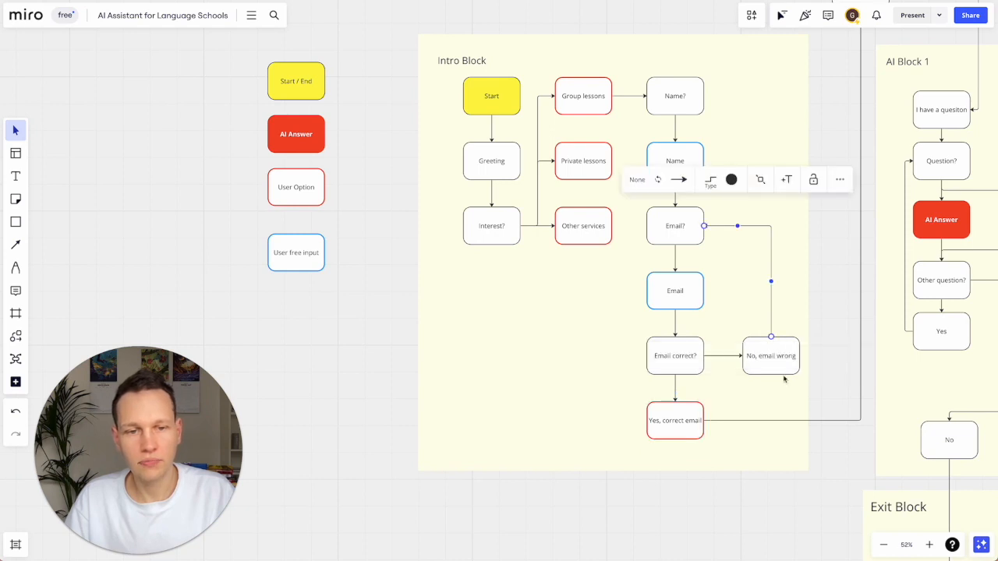
pyautogui.click(774, 368)
pyautogui.hotkey('ctrl', 'alt', 'v')
# Step: Paste the red-outlined style onto "I have a quesiton" in AI Block 1, "I want a call" and "I don't need anything"
pyautogui.hscroll(10, 831, 247)
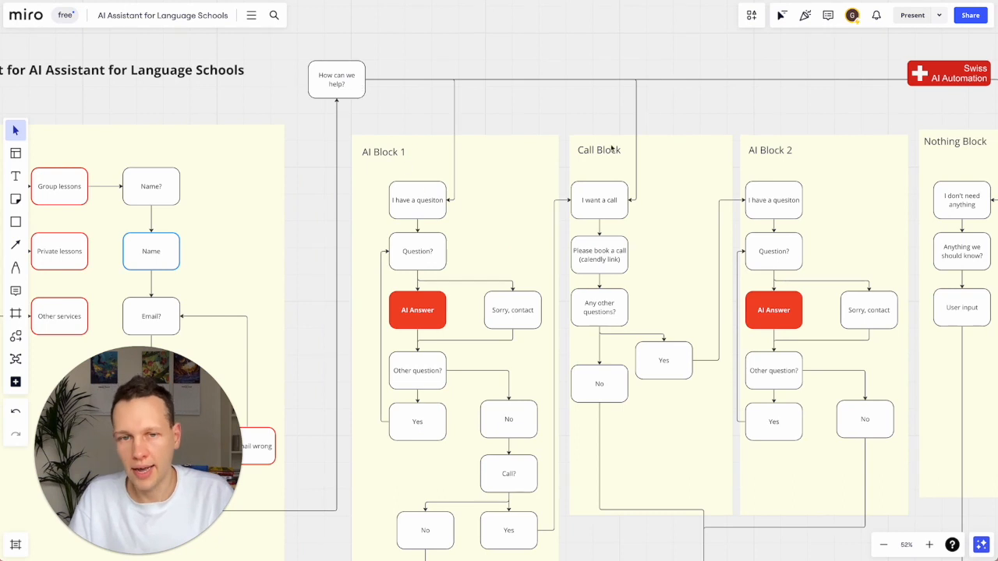
pyautogui.click(424, 215)
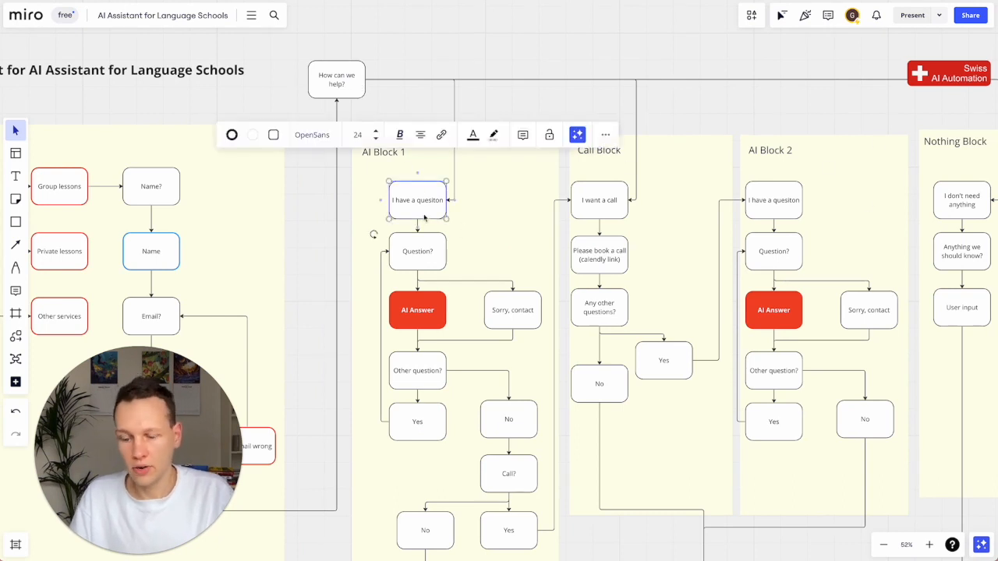
pyautogui.hotkey('ctrl', 'alt', 'v')
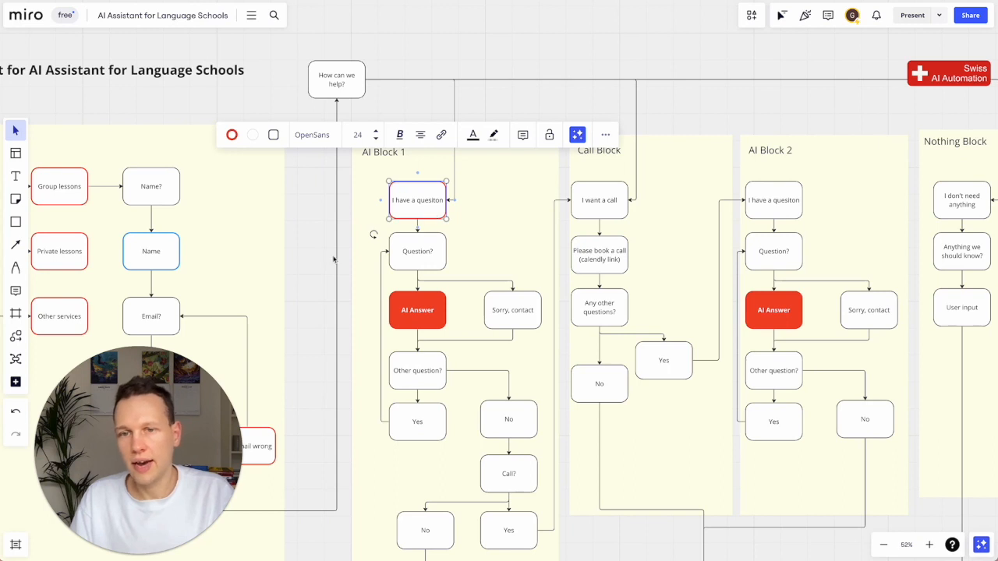
pyautogui.hscroll(-2, 333, 258)
pyautogui.hscroll(3, 334, 258)
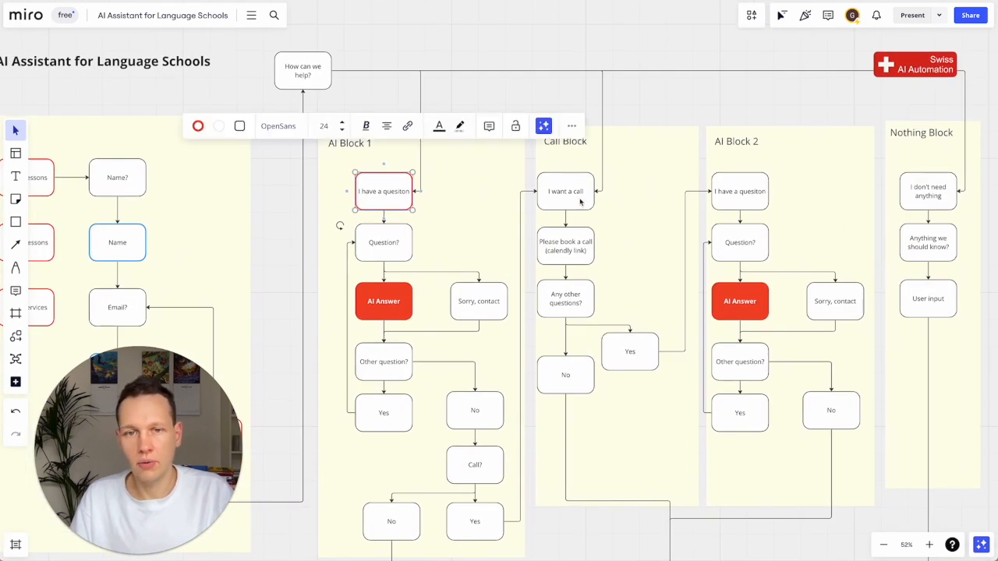
pyautogui.click(580, 201)
pyautogui.hotkey('ctrl', 'alt', 'v')
pyautogui.click(918, 208)
pyautogui.hotkey('ctrl', 'alt', 'v')
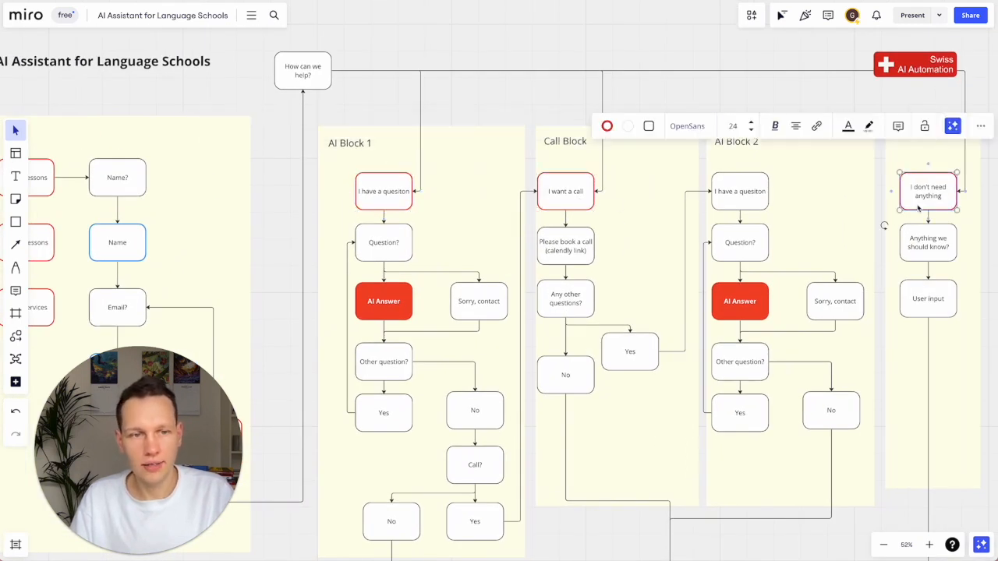
pyautogui.click(309, 206)
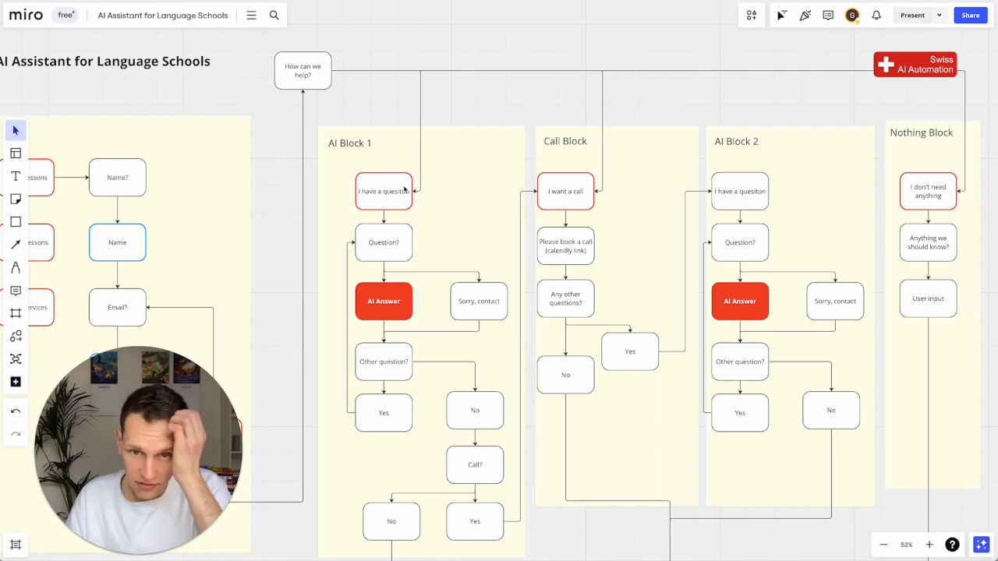
pyautogui.click(402, 247)
pyautogui.hscroll(-3, 402, 248)
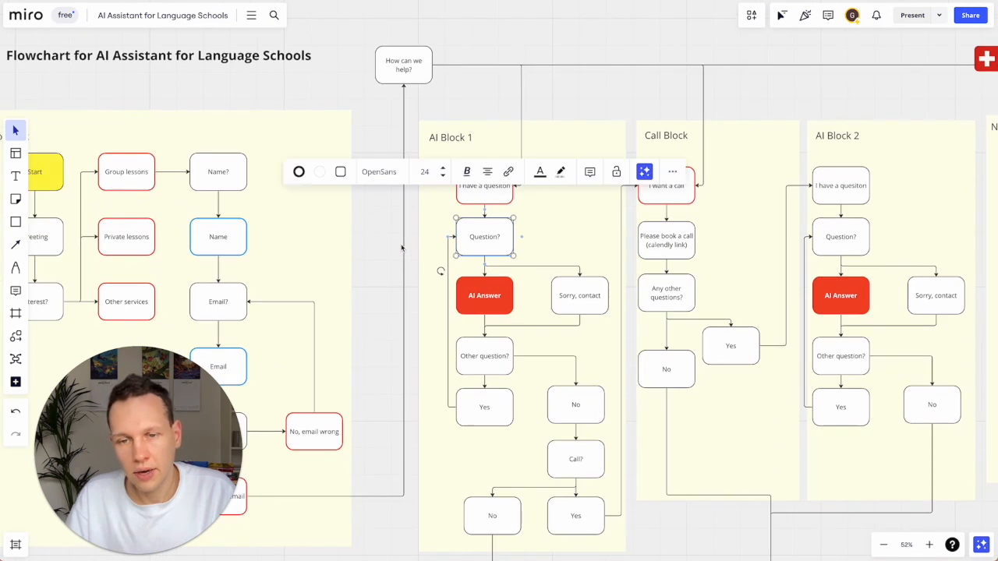
pyautogui.click(397, 277)
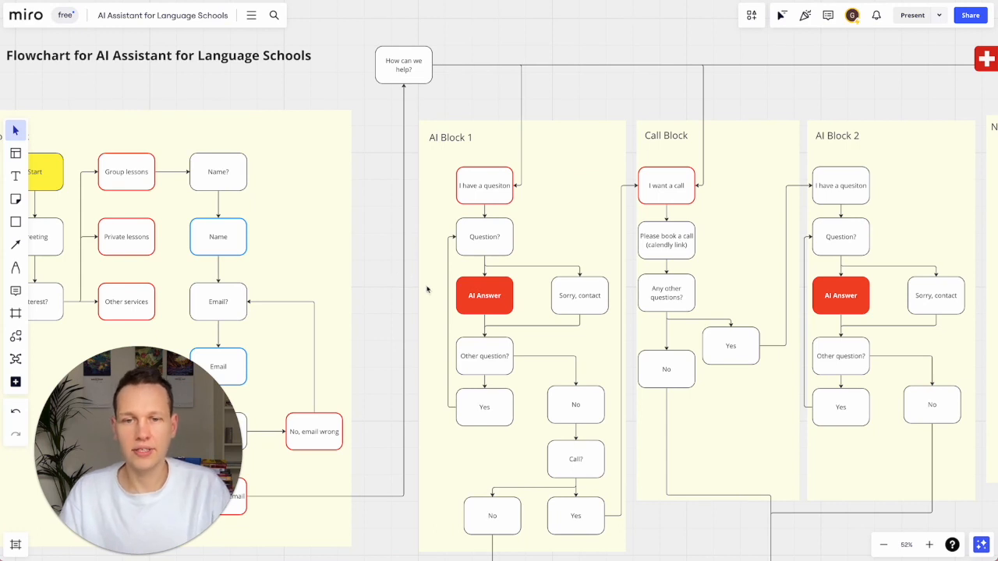
pyautogui.click(492, 285)
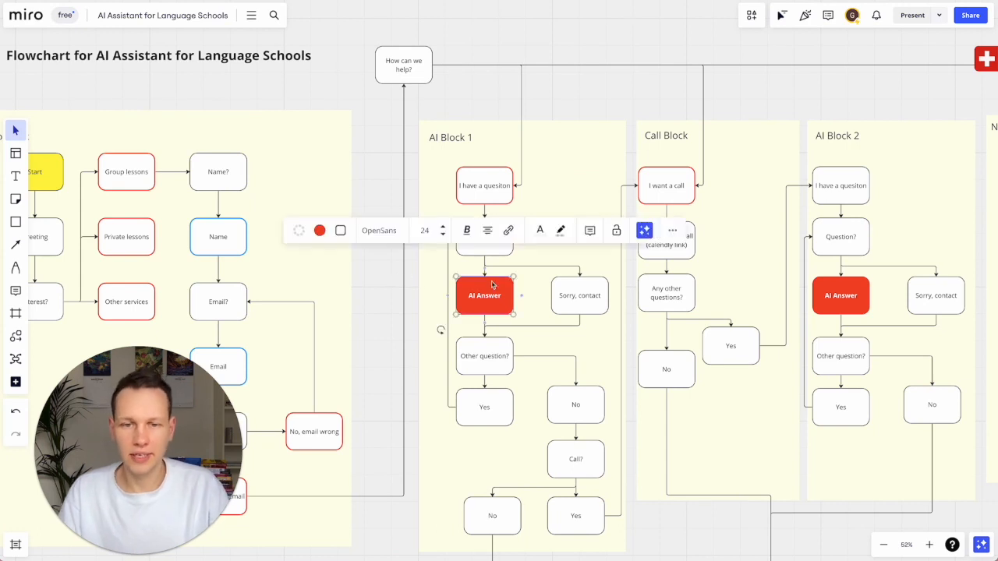
pyautogui.click(384, 269)
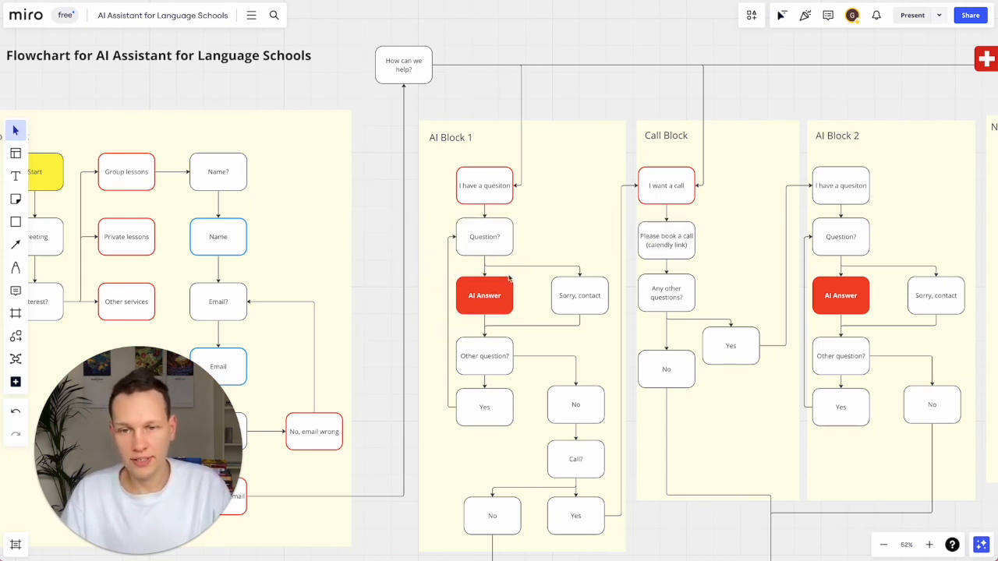
pyautogui.click(487, 226)
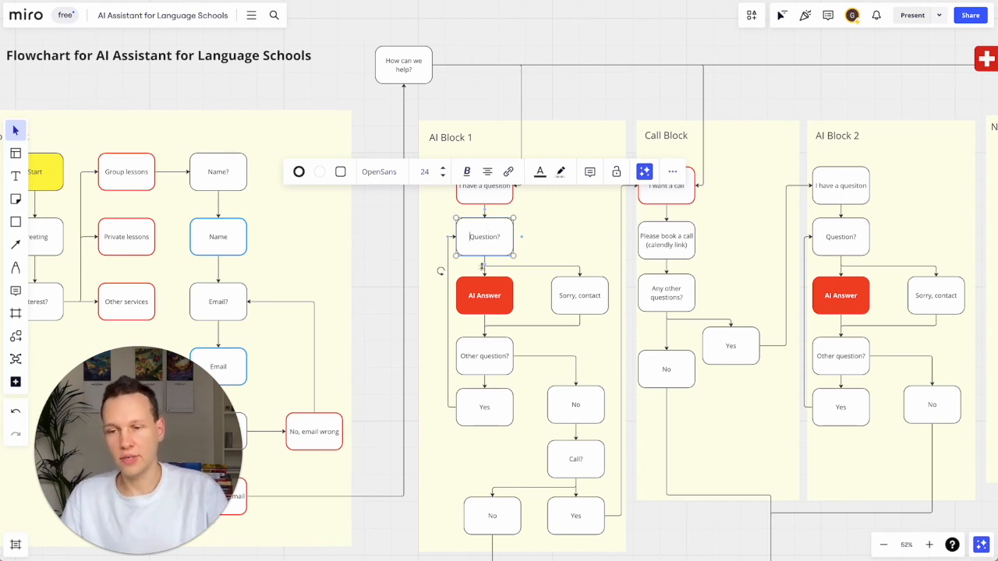
# Step: Move the whole Exit Block with its boxes down to leave more space below the other blocks
pyautogui.scroll(-5, 490, 324)
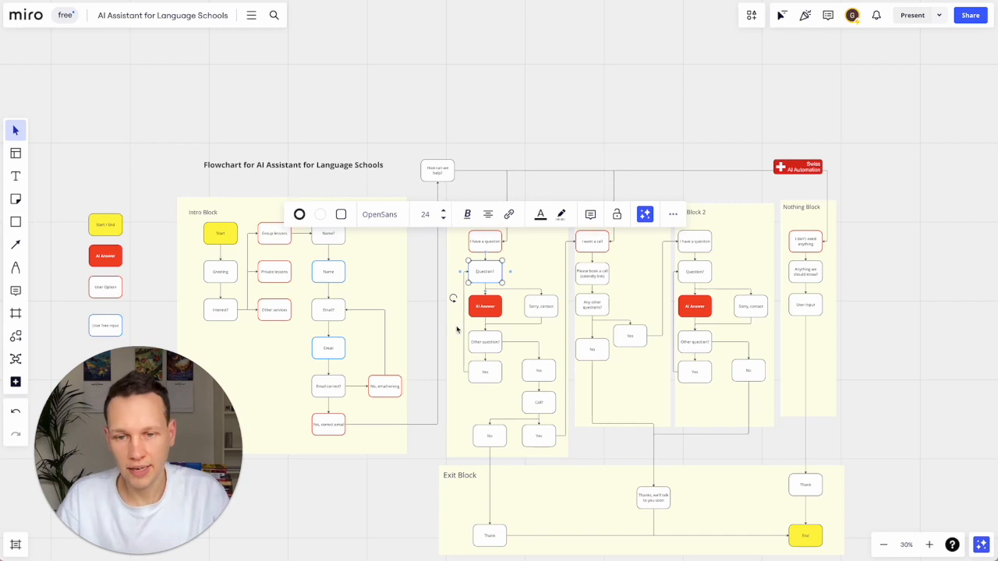
pyautogui.scroll(-3, 452, 435)
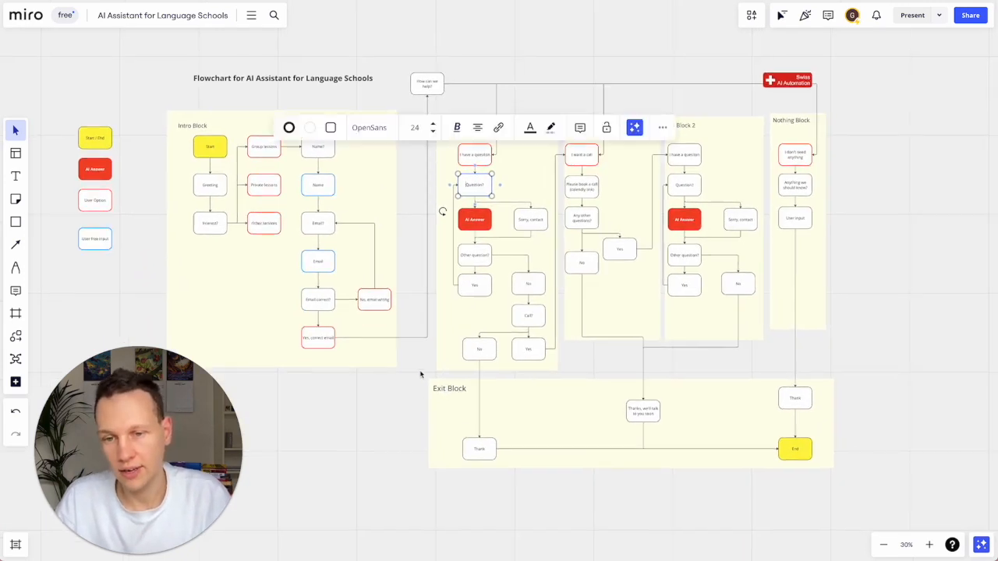
pyautogui.moveTo(418, 371); pyautogui.dragTo(915, 505)
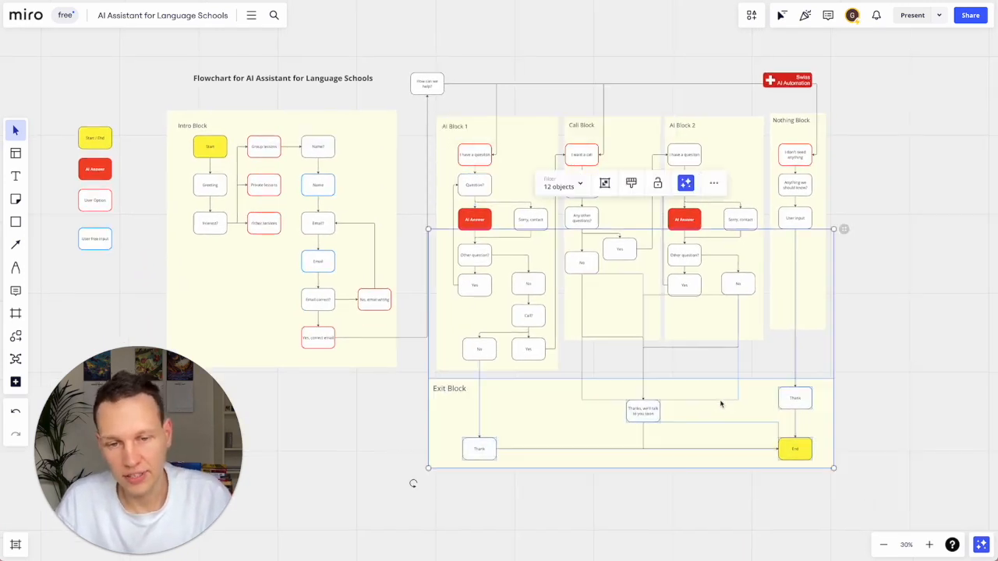
pyautogui.moveTo(720, 403); pyautogui.dragTo(724, 453)
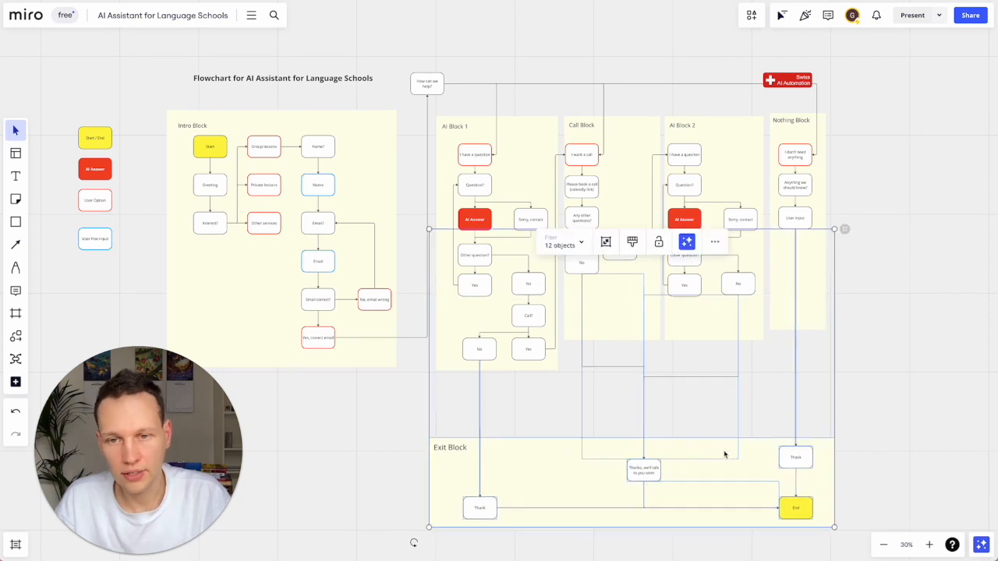
pyautogui.click(895, 366)
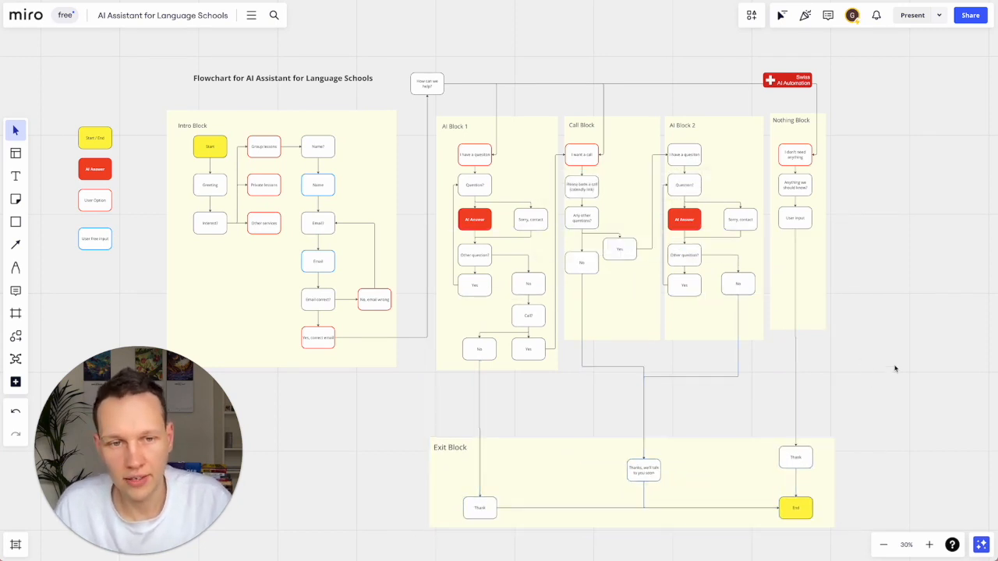
# Step: Move the boxes from the "AI Answer" row downward in the AI, Call and Nothing blocks lower to make room for another row
pyautogui.moveTo(894, 364); pyautogui.dragTo(398, 208)
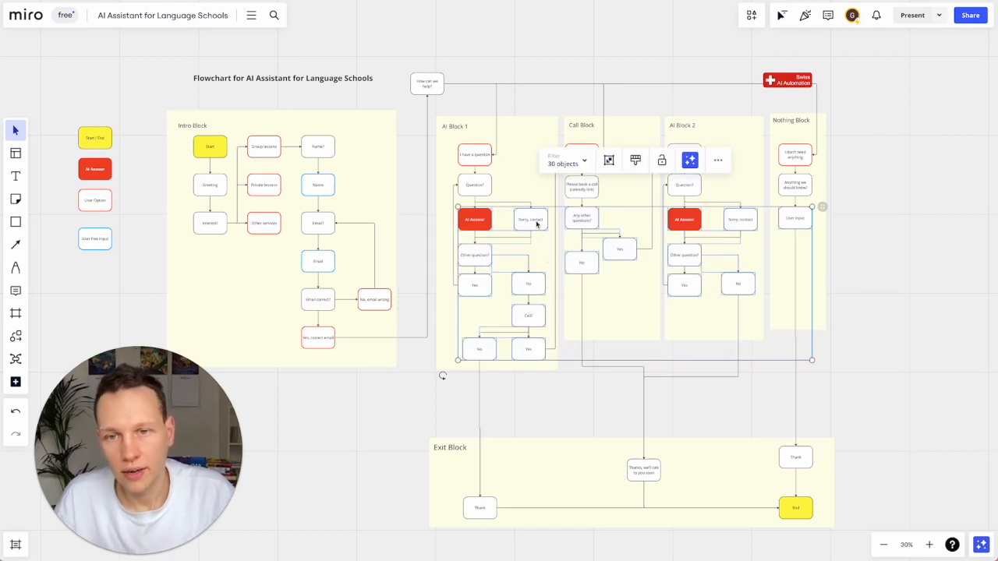
pyautogui.moveTo(536, 225); pyautogui.dragTo(536, 254)
pyautogui.click(427, 240)
# Step: Duplicate the "Sorry, contact" box between "Question?" and "AI Answer" in AI Block 1 and label the copy "Question"
pyautogui.scroll(5, 421, 179)
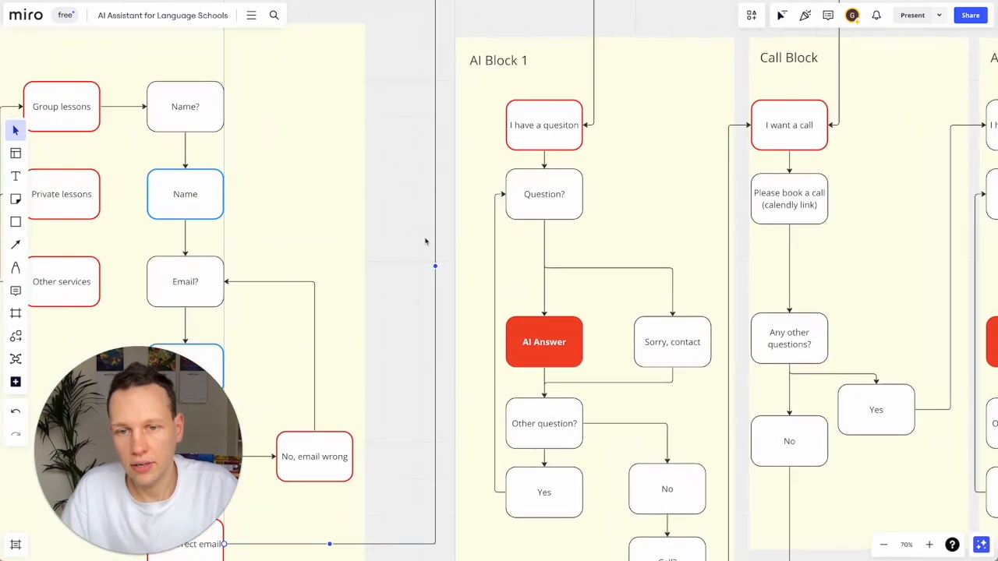
pyautogui.click(705, 358)
pyautogui.moveTo(705, 358); pyautogui.dragTo(551, 276)
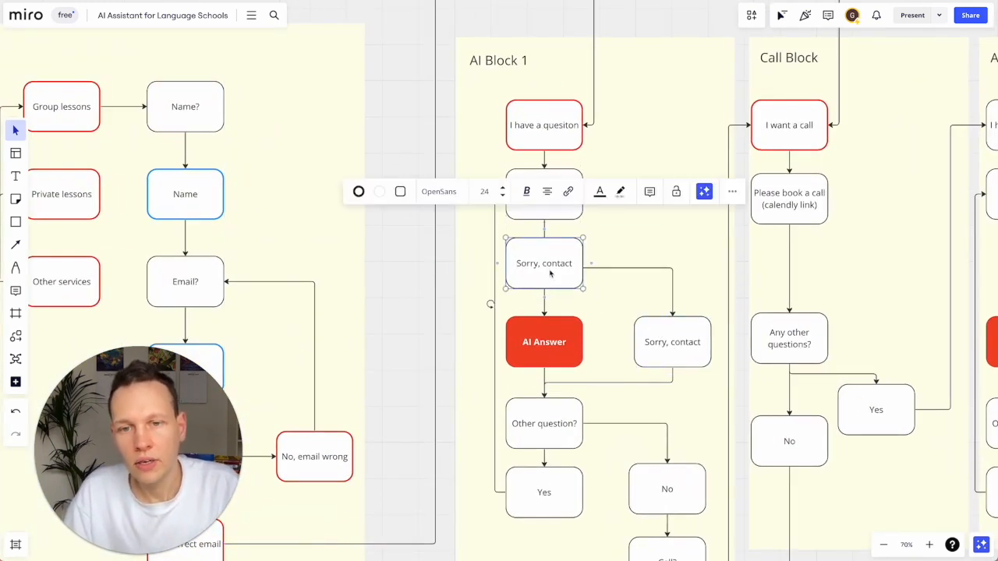
pyautogui.doubleClick(546, 264)
pyautogui.click(639, 248)
pyautogui.click(563, 262)
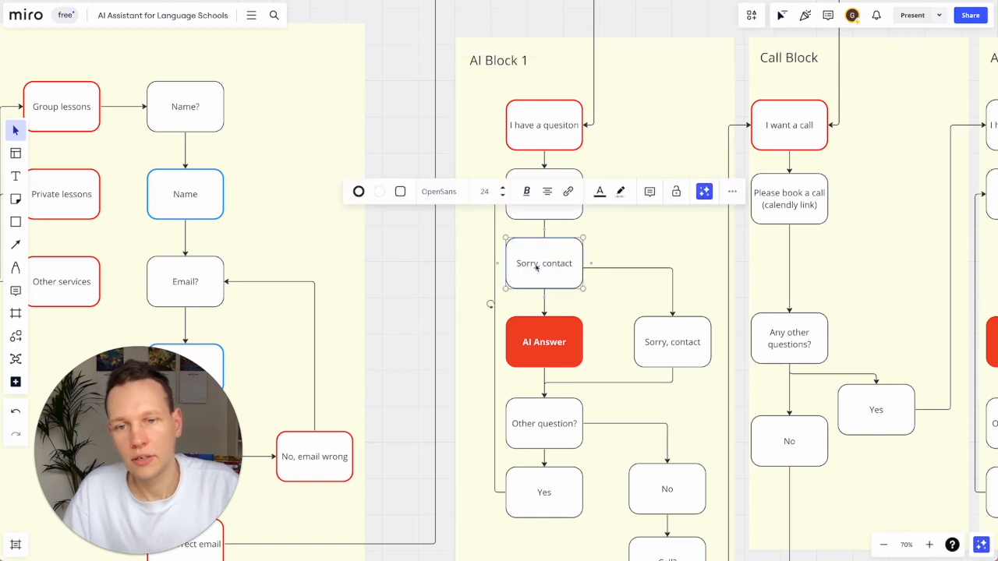
pyautogui.click(564, 263)
pyautogui.write('Question')
pyautogui.click(601, 285)
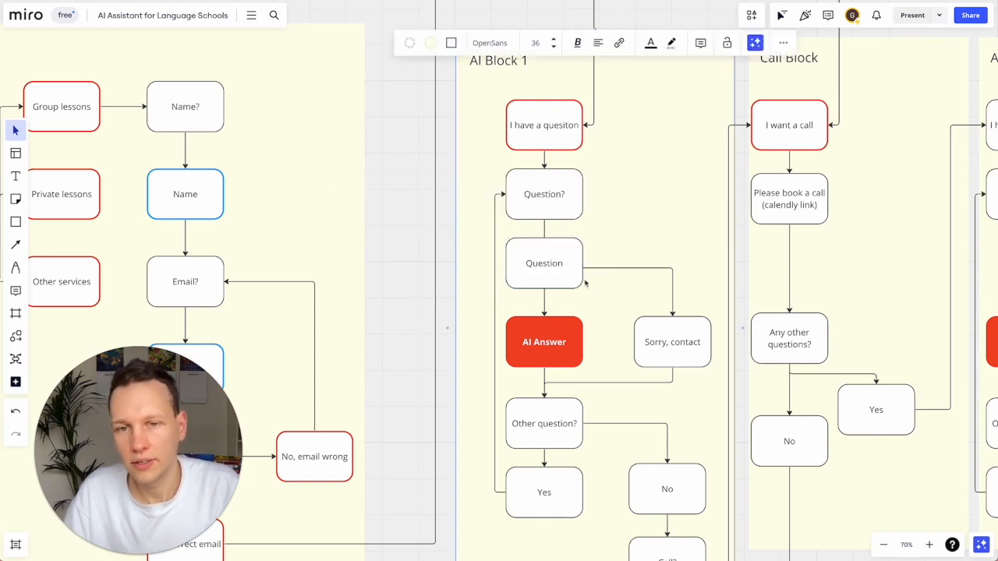
# Step: Paste the red-outlined "User Option" style onto the new "Question" box in AI Block 1
pyautogui.click(193, 209)
pyautogui.click(526, 286)
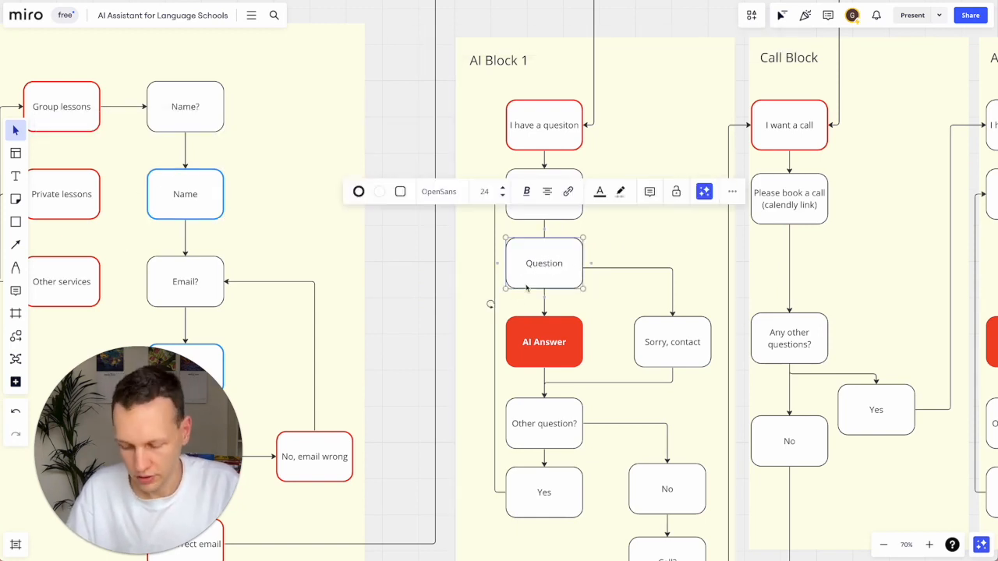
pyautogui.press('super+alt+v')
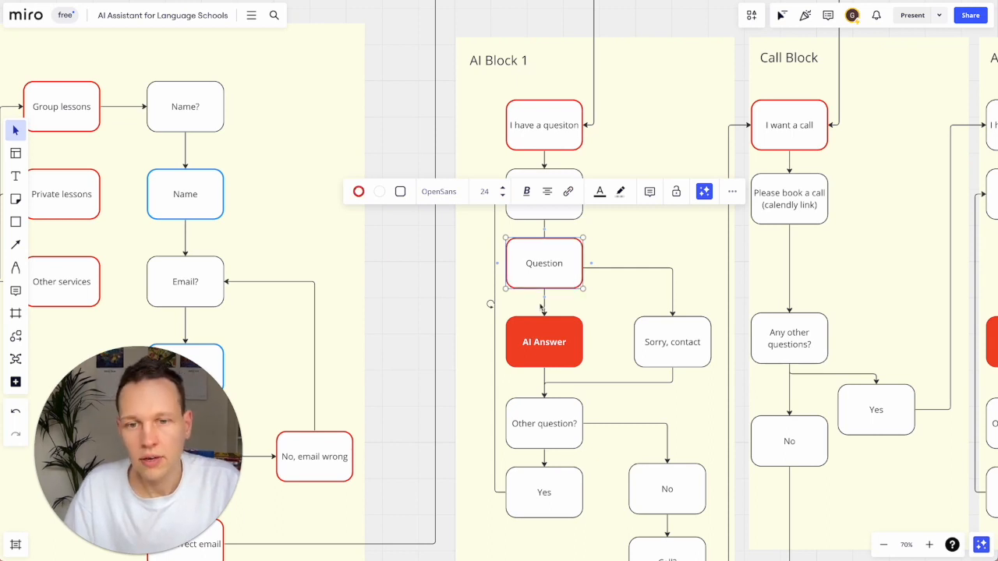
pyautogui.click(541, 306)
# Step: Delete the connectors running from "Question?" to "AI Answer" and "Sorry, contact" in AI Block 1
pyautogui.click(548, 213)
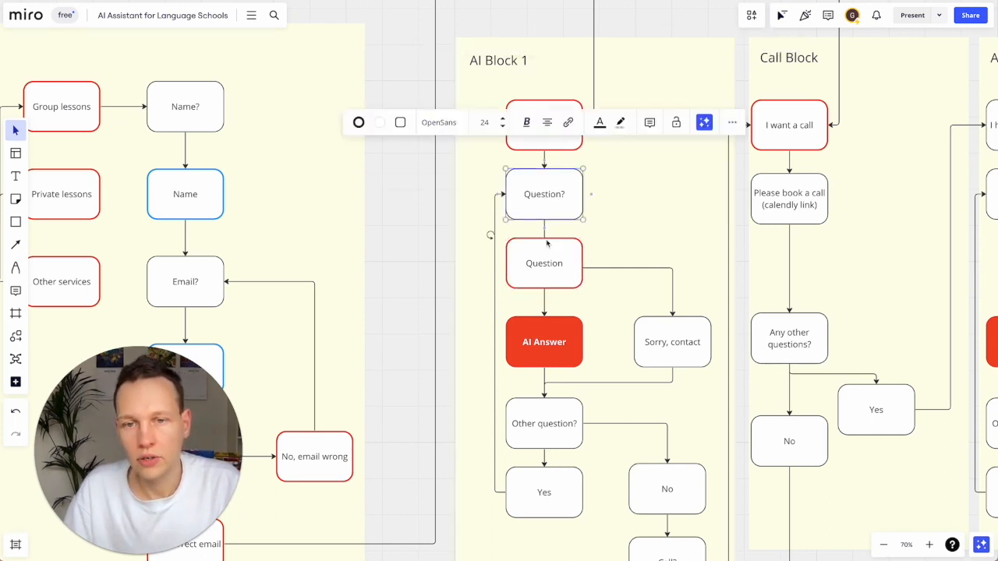
pyautogui.click(547, 303)
pyautogui.press('Delete')
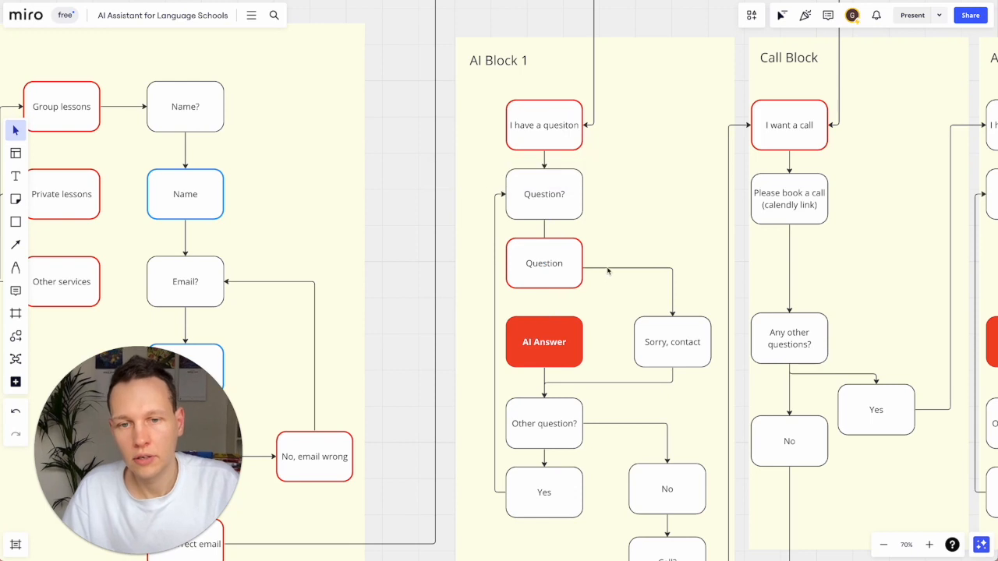
pyautogui.click(608, 269)
pyautogui.press('Delete')
# Step: Connect "Question?" to the new "Question" box in AI Block 1, and connect that box to "AI Answer" and "Sorry, contact"
pyautogui.click(557, 213)
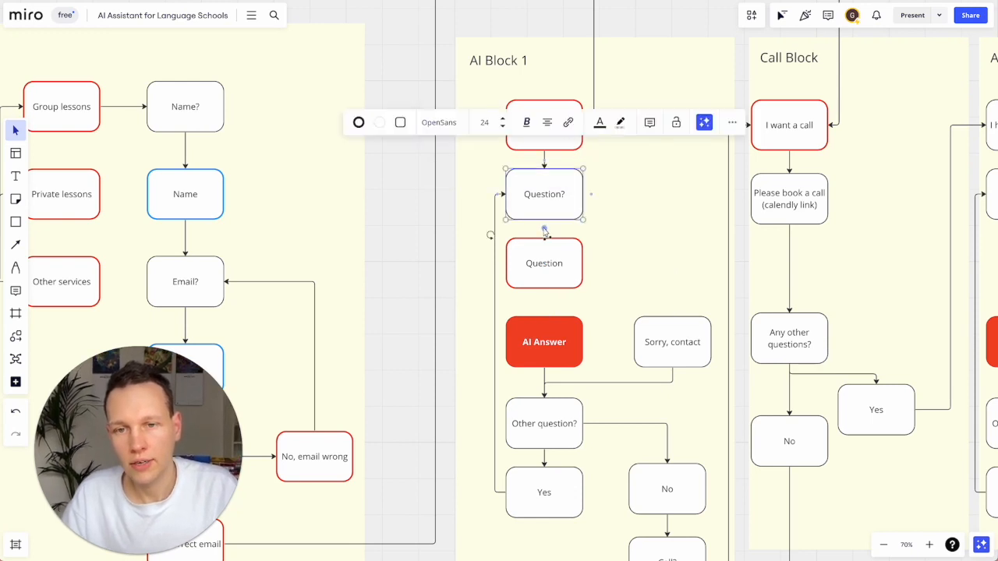
pyautogui.moveTo(544, 230); pyautogui.dragTo(542, 257)
pyautogui.click(541, 270)
pyautogui.moveTo(544, 298); pyautogui.dragTo(544, 330)
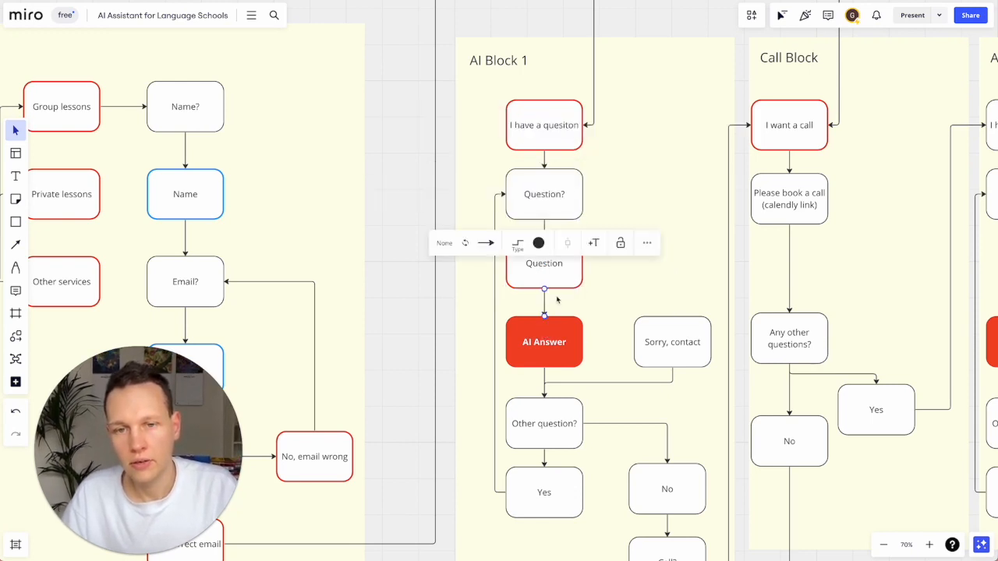
pyautogui.click(560, 297)
pyautogui.click(550, 287)
pyautogui.moveTo(544, 290)
pyautogui.mouseDown()
pyautogui.moveTo(690, 319)
pyautogui.moveTo(679, 325)
pyautogui.mouseUp()
# Step: Place a copy of the red-outlined "Question" box between "Question?" and "AI Answer" in AI Block 2
pyautogui.hscroll(2, 681, 325)
pyautogui.hscroll(6, 681, 326)
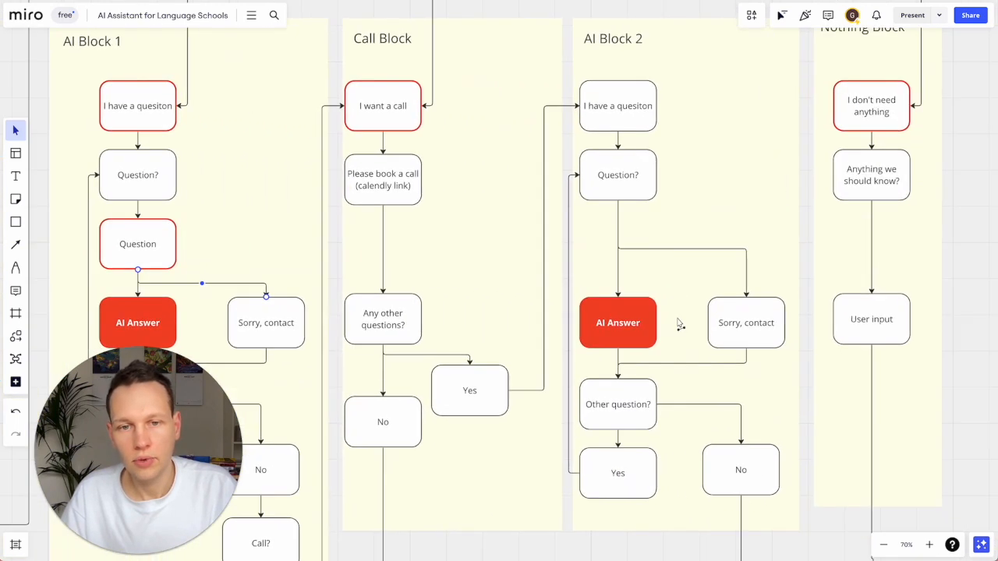
pyautogui.click(164, 260)
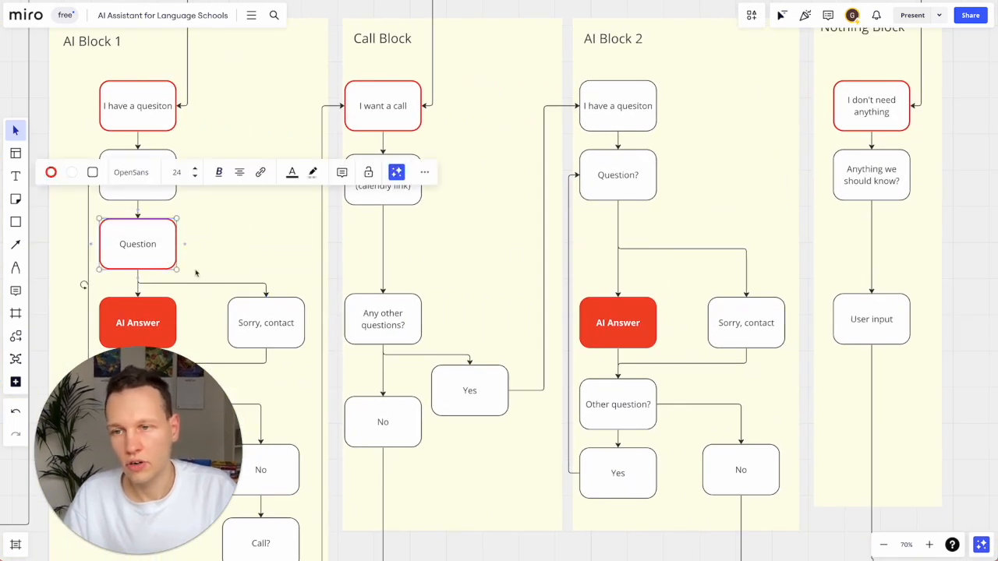
pyautogui.hotkey('ctrl', 'v')
pyautogui.moveTo(204, 269); pyautogui.dragTo(599, 249)
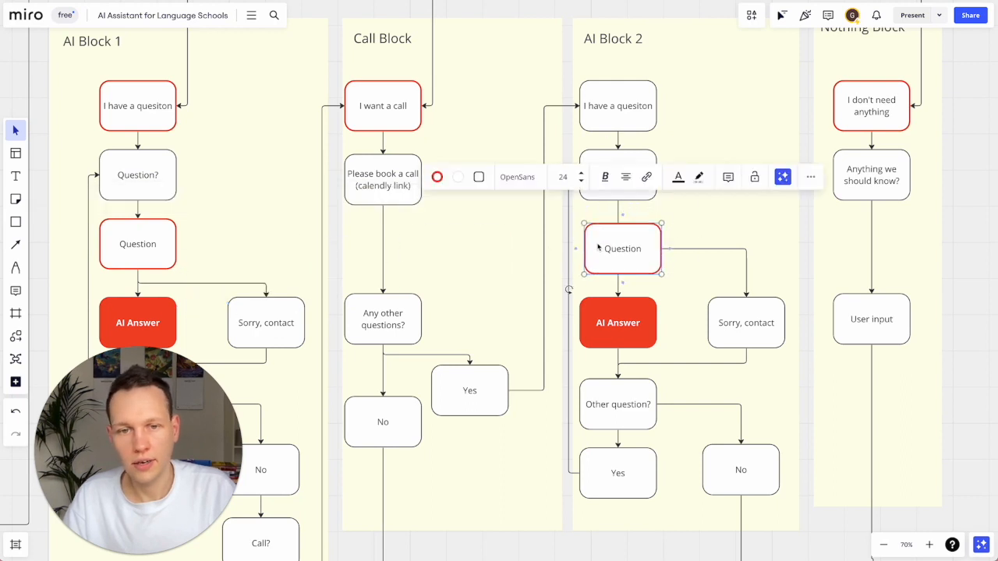
# Step: Replace the connectors from "Question?" to "AI Answer" and "Sorry, contact" in AI Block 2 with an arrow to the new "Question" box
pyautogui.click(679, 251)
pyautogui.press('Delete')
pyautogui.click(614, 212)
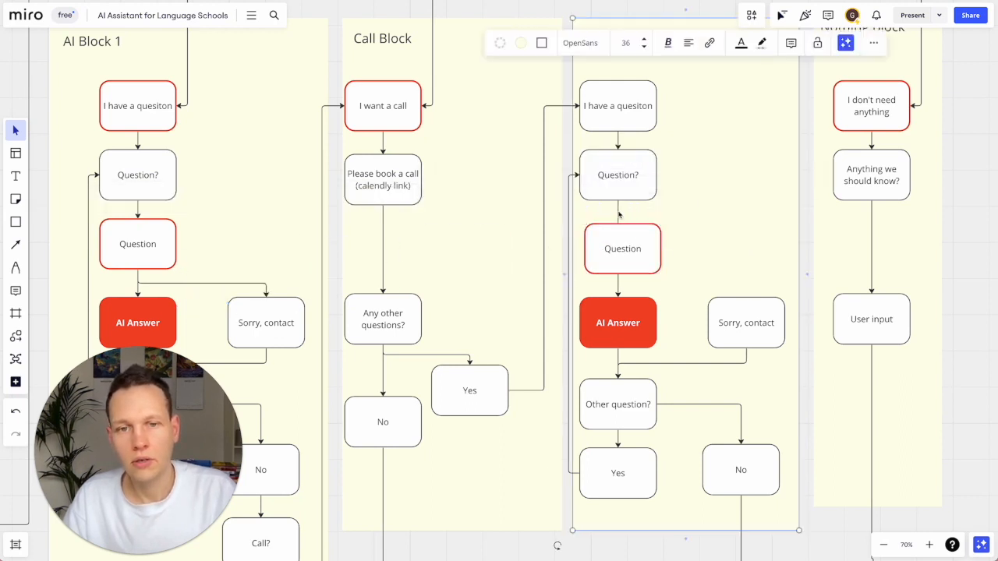
pyautogui.press('Delete')
pyautogui.click(618, 194)
pyautogui.moveTo(618, 210); pyautogui.dragTo(621, 233)
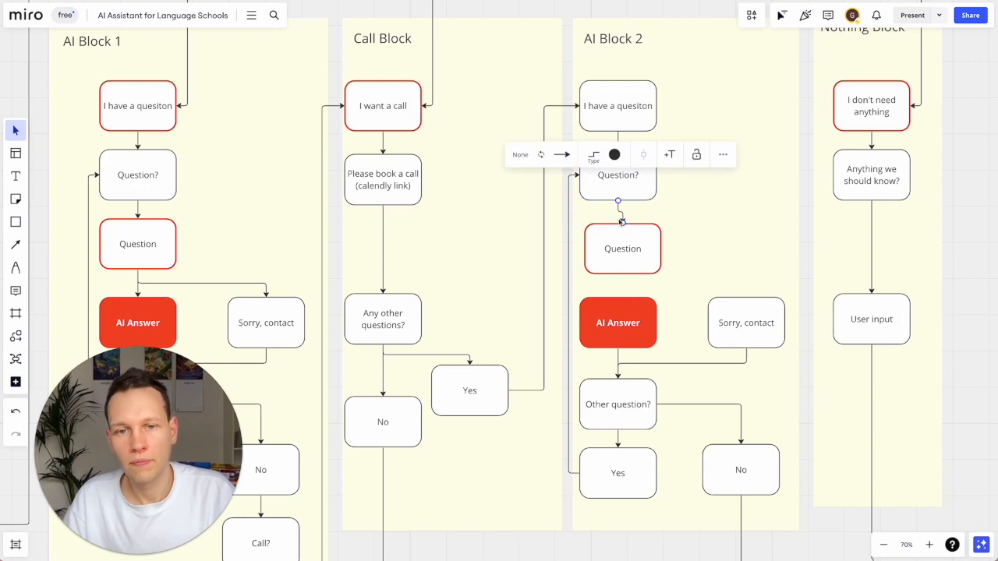
# Step: Align the new "Question" box under "Question?" in AI Block 2 and connect it to "AI Answer" and "Sorry, contact"
pyautogui.click(619, 244)
pyautogui.moveTo(648, 266)
pyautogui.mouseDown()
pyautogui.moveTo(618, 300)
pyautogui.moveTo(623, 286)
pyautogui.moveTo(747, 301)
pyautogui.mouseUp()
pyautogui.click(630, 275)
pyautogui.hscroll(-1, 471, 335)
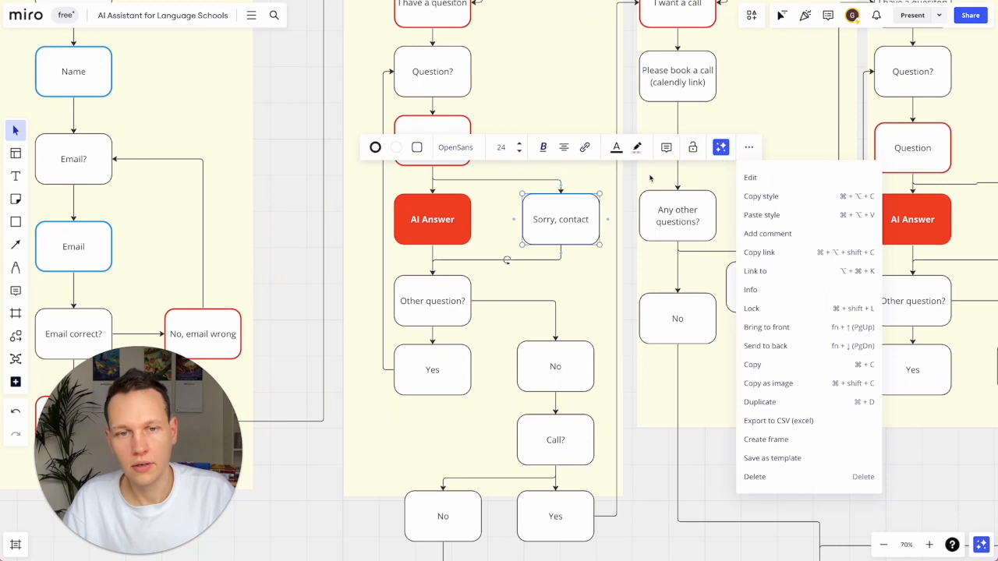
pyautogui.press('Escape')
pyautogui.click(777, 66)
# Step: Move the "Question" box in AI Block 2 slightly up, level with the "Question" box in AI Block 1
pyautogui.hscroll(3, 777, 66)
pyautogui.hscroll(1, 777, 66)
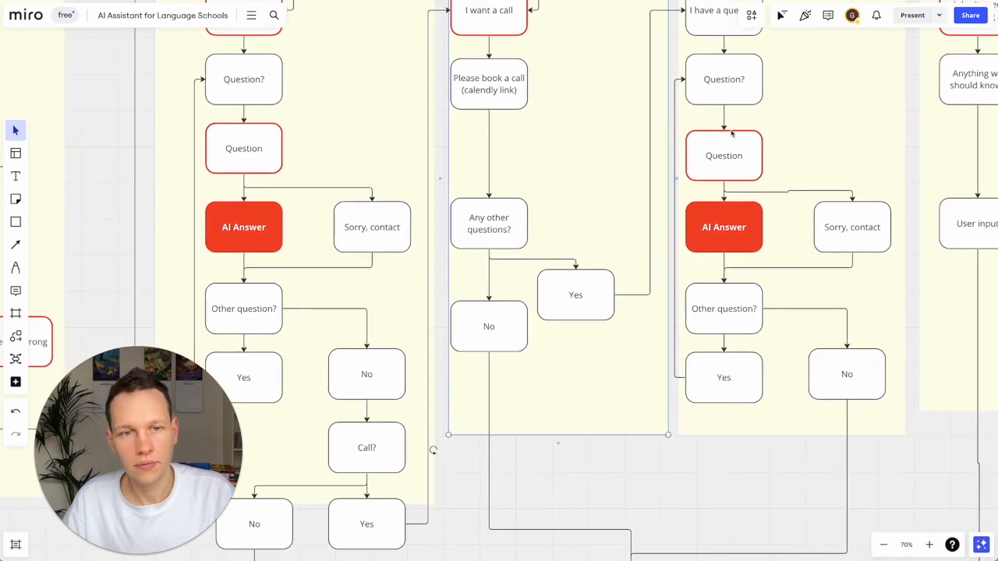
pyautogui.click(737, 156)
pyautogui.moveTo(737, 156); pyautogui.dragTo(738, 148)
pyautogui.click(606, 203)
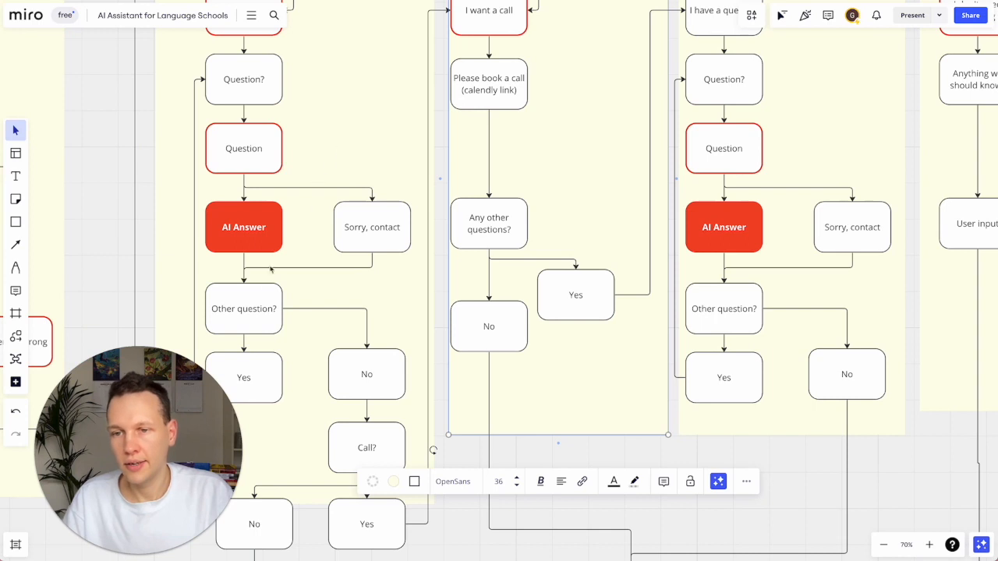
# Step: Copy the blue outline style of the "Email" box onto the "Question" boxes in AI Block 1 and AI Block 2
pyautogui.scroll(-2, 269, 284)
pyautogui.hscroll(-2, 269, 284)
pyautogui.scroll(-3, 339, 261)
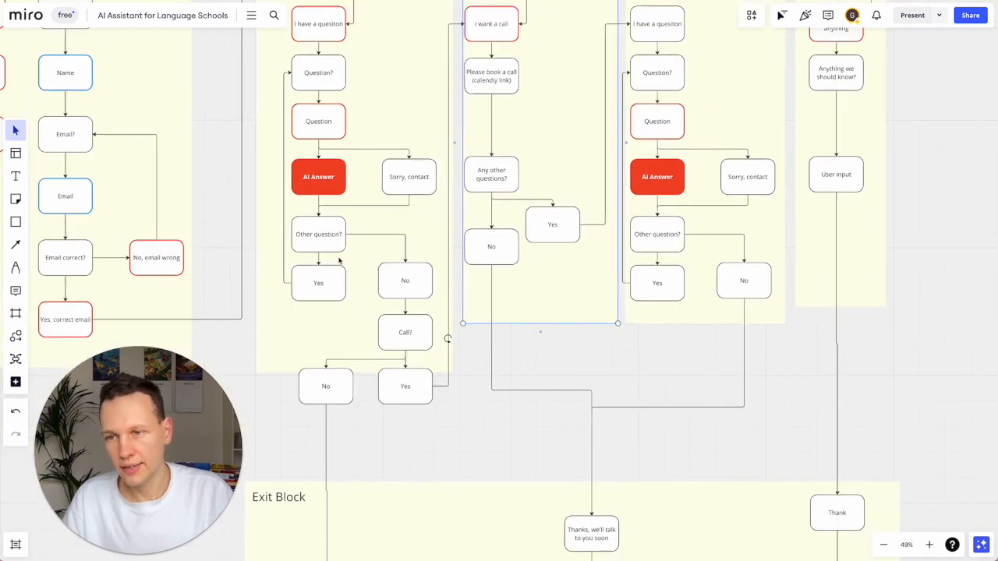
pyautogui.hscroll(-3, 339, 261)
pyautogui.click(236, 197)
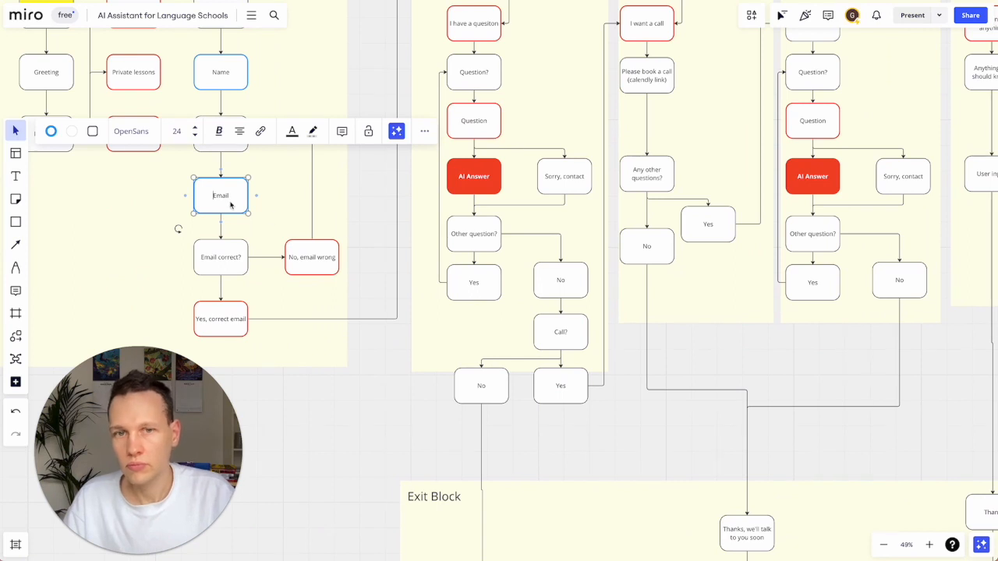
pyautogui.scroll(2, 427, 213)
pyautogui.hscroll(-1, 427, 214)
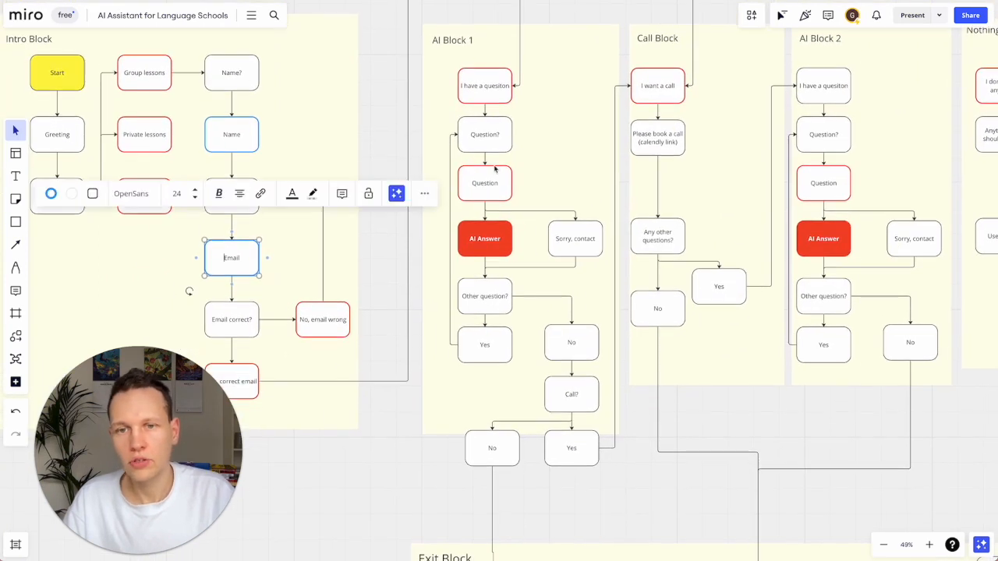
pyautogui.click(341, 257)
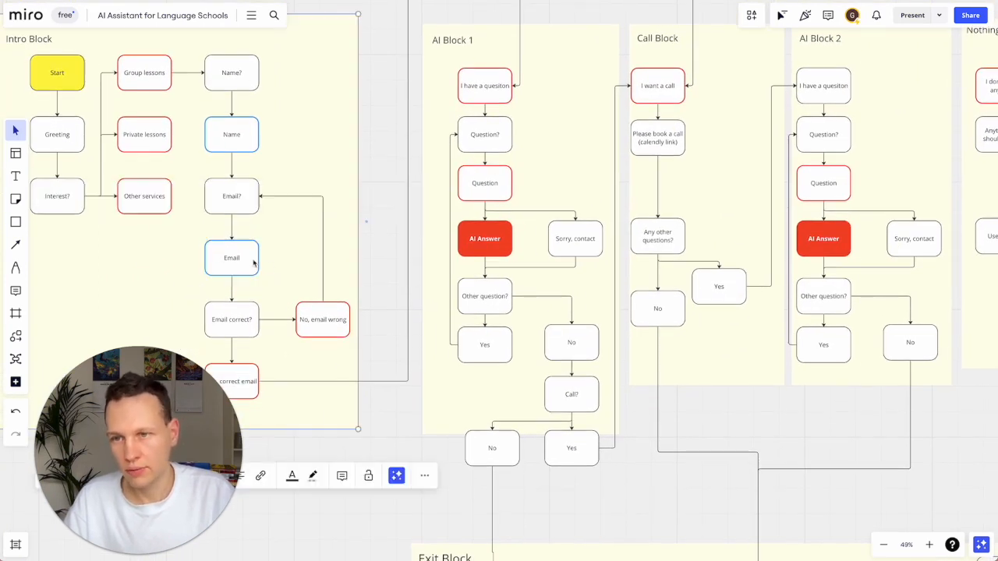
pyautogui.click(252, 259)
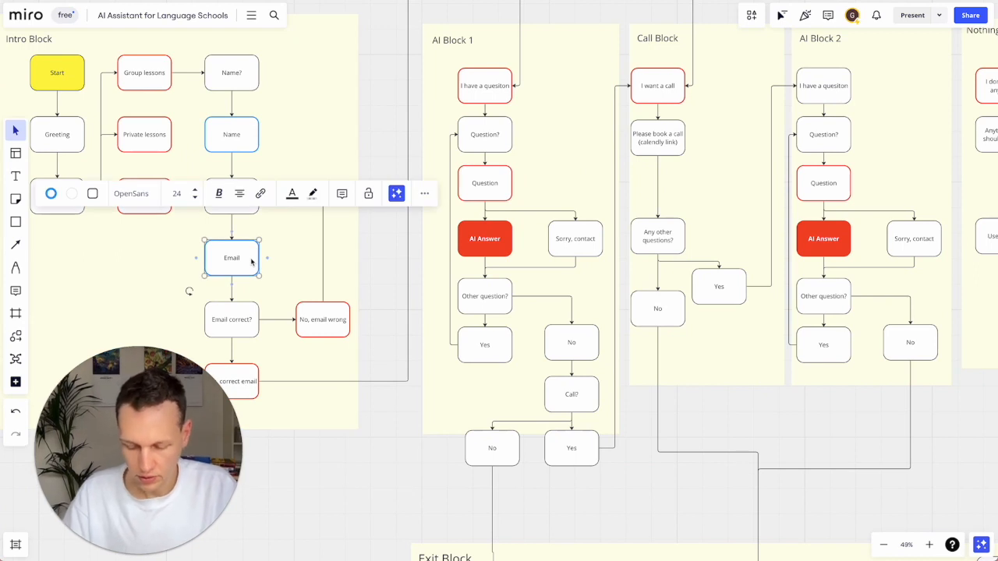
pyautogui.click(489, 189)
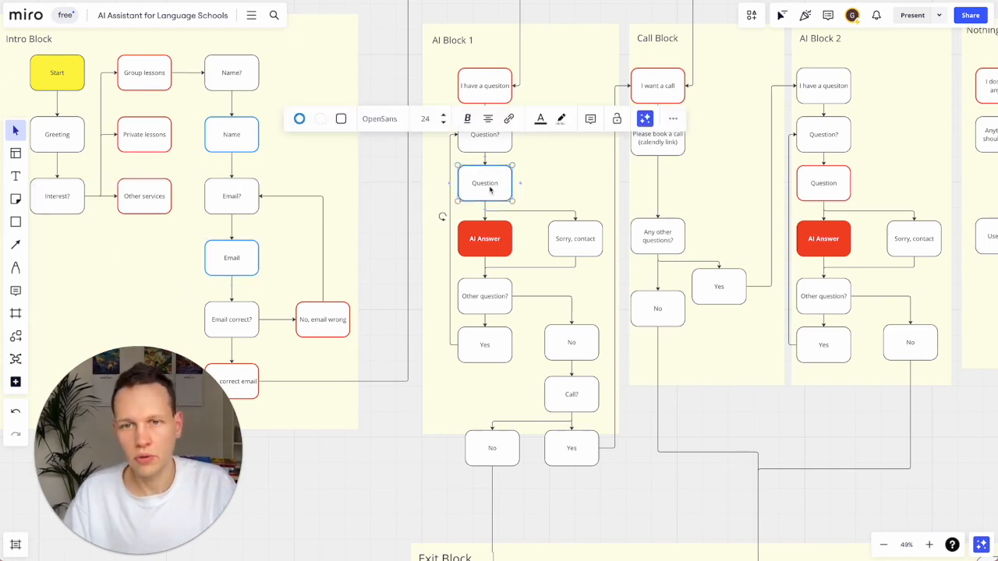
pyautogui.hscroll(4, 515, 190)
pyautogui.click(672, 194)
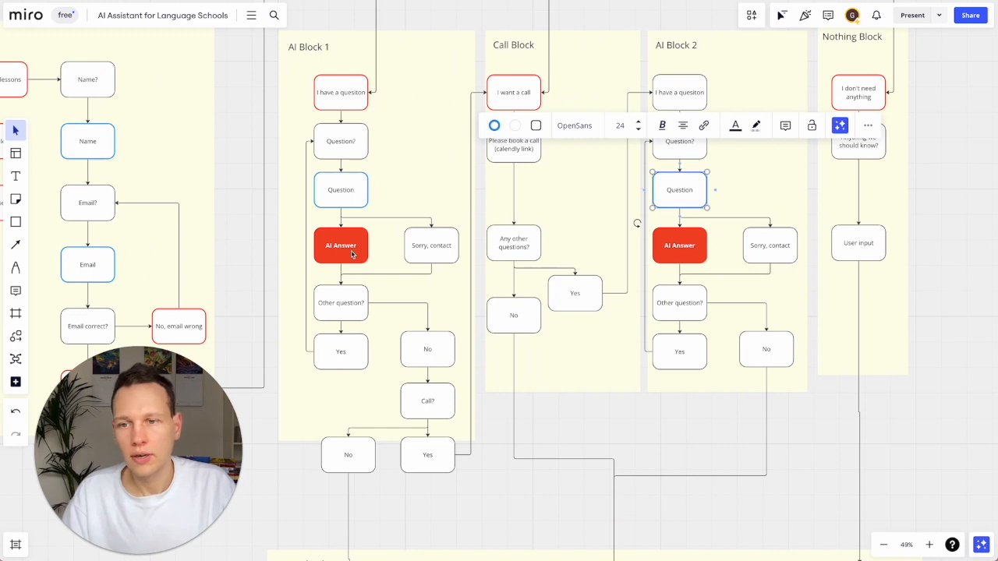
# Step: Copy the red outline style of "No, email wrong" onto the "Yes" and "No" boxes below "Other question?" in AI Block 1
pyautogui.hscroll(-3, 351, 255)
pyautogui.click(304, 298)
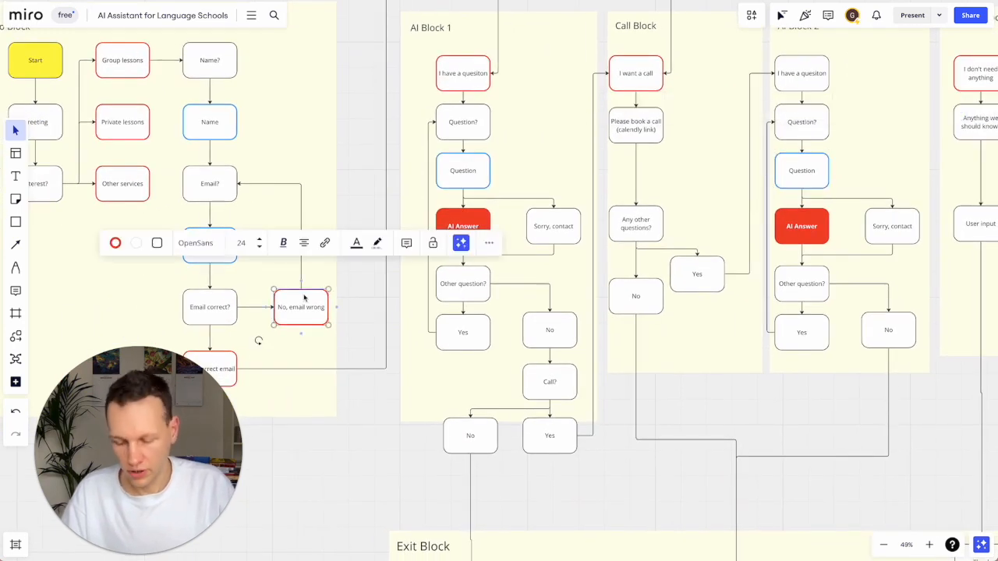
pyautogui.click(441, 333)
pyautogui.click(567, 344)
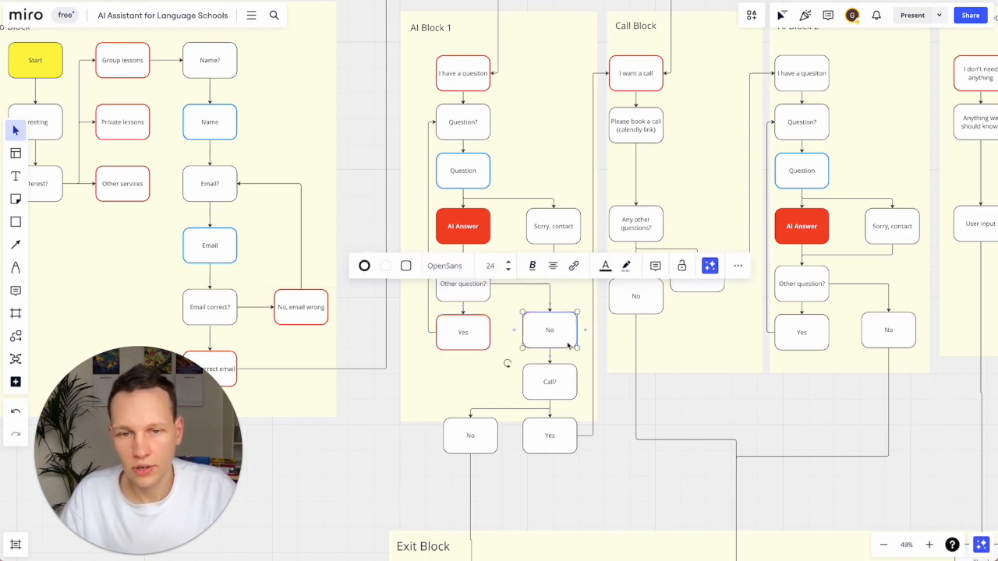
pyautogui.hotkey('ctrl', 'alt', 'v')
# Step: Apply the copied red outline style to the "No" and "Yes" boxes in the Call Block and in AI Block 2
pyautogui.click(653, 307)
pyautogui.hotkey('ctrl', 'alt', 'v')
pyautogui.click(699, 285)
pyautogui.hotkey('ctrl', 'alt', 'v')
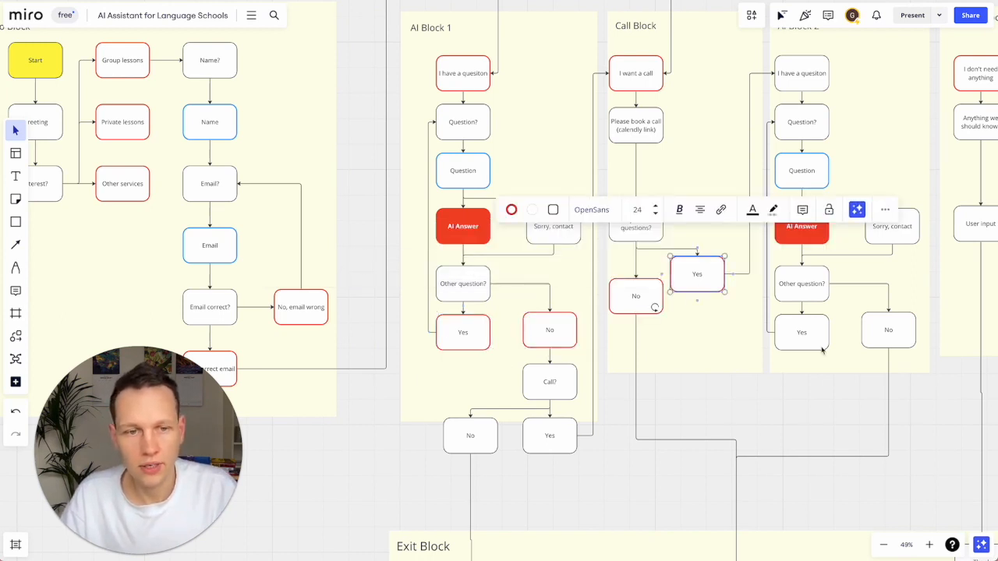
pyautogui.click(820, 347)
pyautogui.hotkey('ctrl', 'alt', 'v')
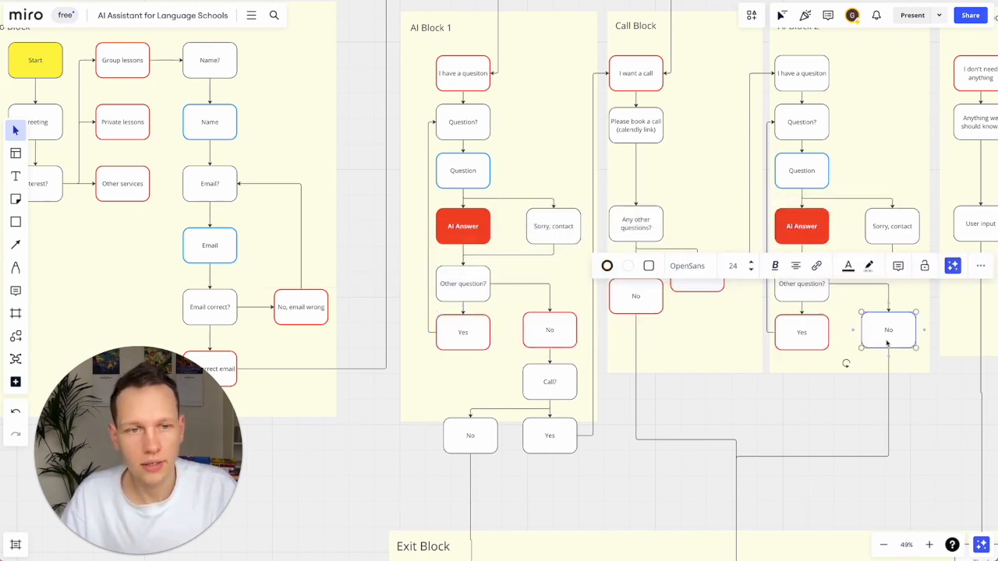
pyautogui.click(886, 341)
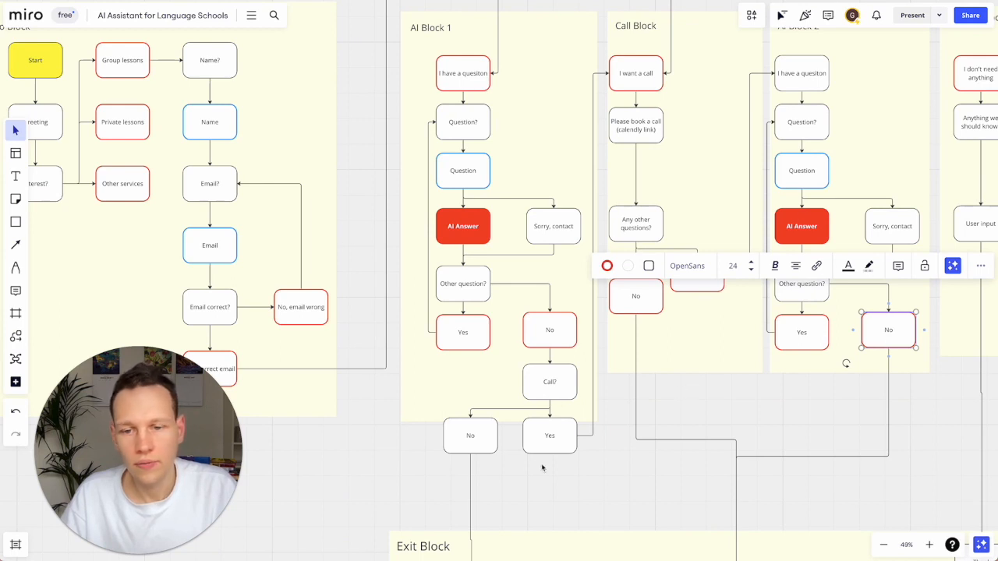
pyautogui.hotkey('ctrl', 'alt', 'v')
# Step: Apply the copied red outline style to the "No" and "Yes" boxes below "Call?" in AI Block 1
pyautogui.click(486, 452)
pyautogui.hotkey('ctrl', 'alt', 'v')
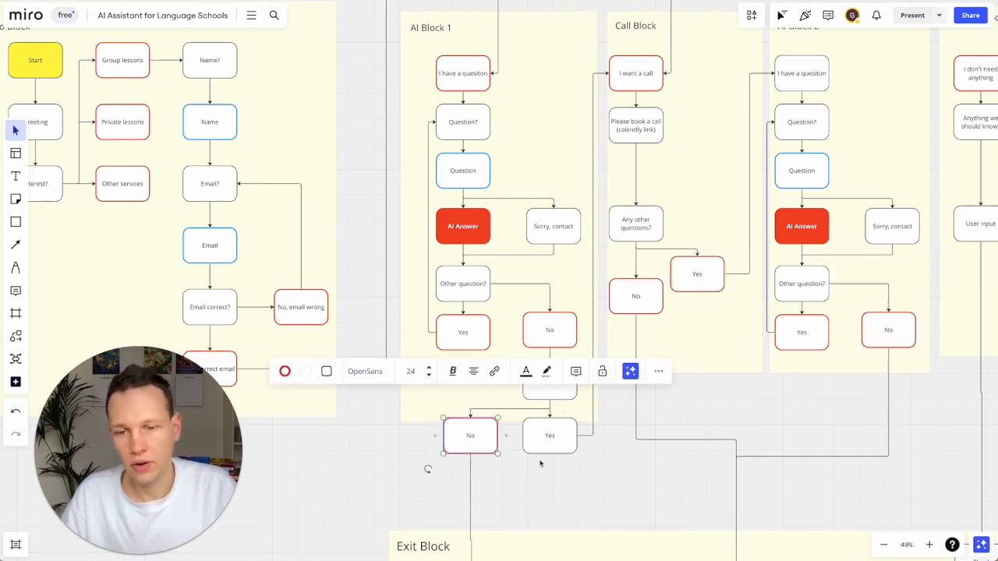
pyautogui.click(567, 446)
pyautogui.hotkey('ctrl', 'alt', 'v')
pyautogui.click(593, 449)
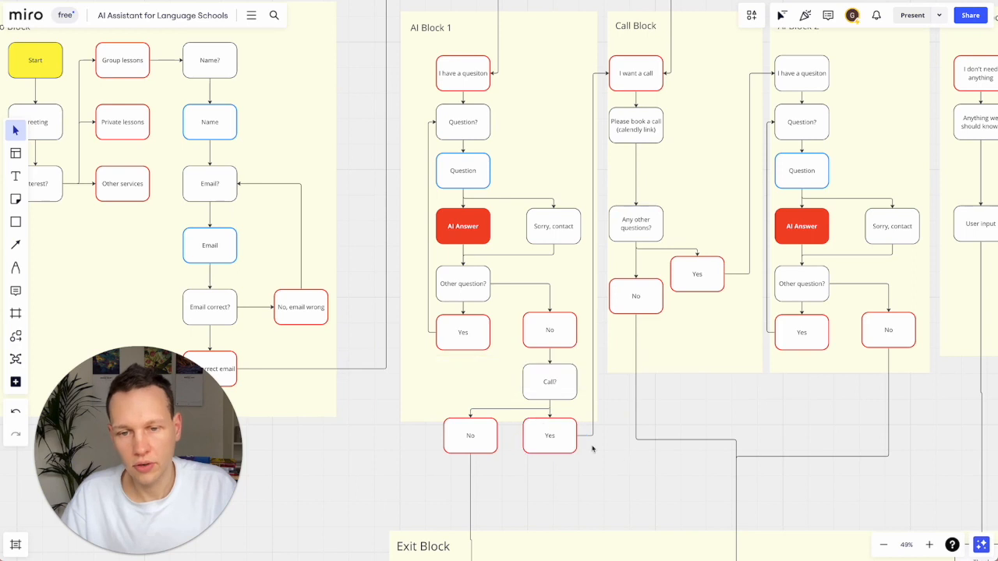
# Step: Check the Call Block, AI Block 2 and Nothing Block for boxes that still need a type colour
pyautogui.scroll(3, 554, 423)
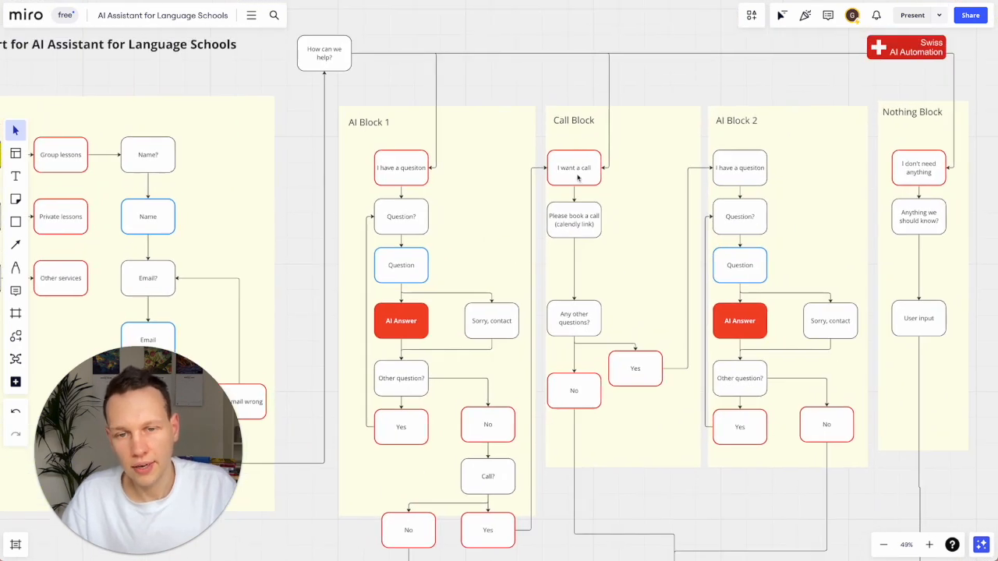
pyautogui.click(577, 178)
pyautogui.click(586, 221)
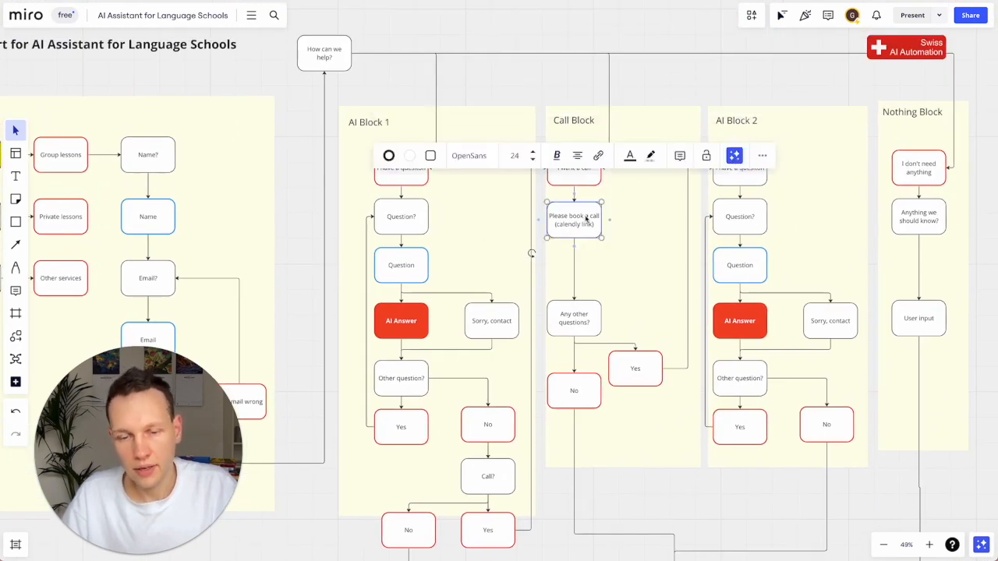
pyautogui.click(580, 329)
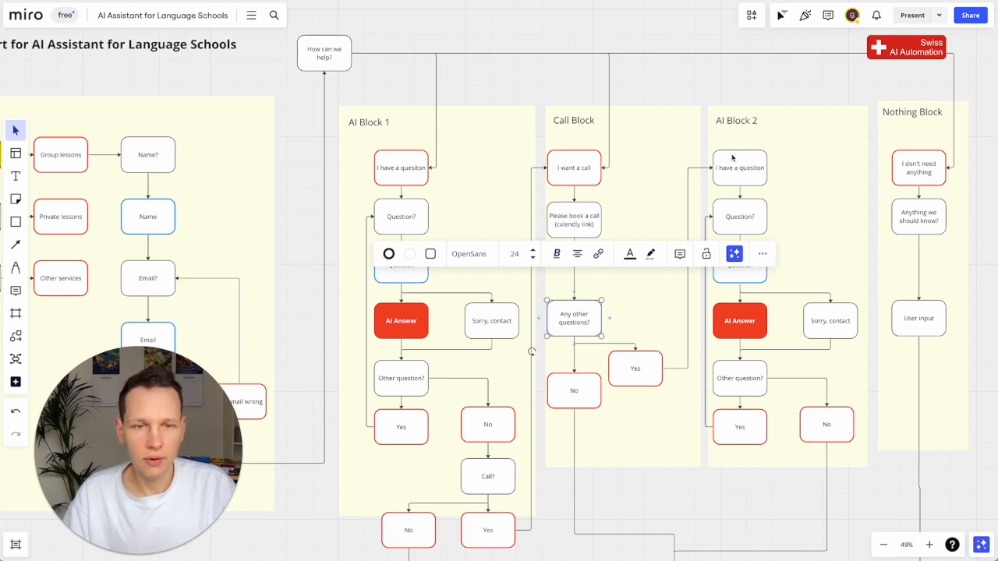
pyautogui.click(732, 158)
pyautogui.hscroll(2, 754, 236)
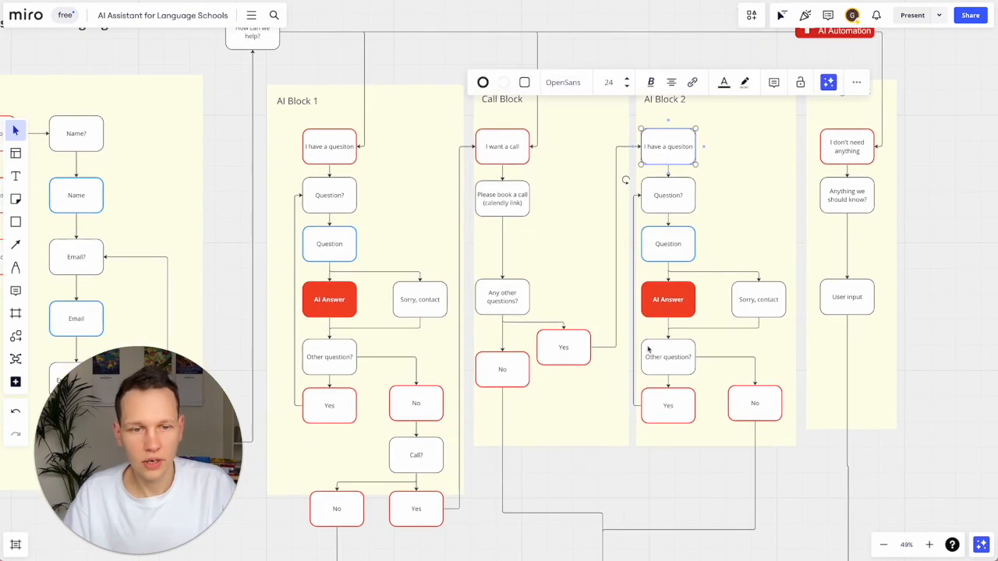
pyautogui.hscroll(2, 682, 372)
pyautogui.scroll(1, 682, 372)
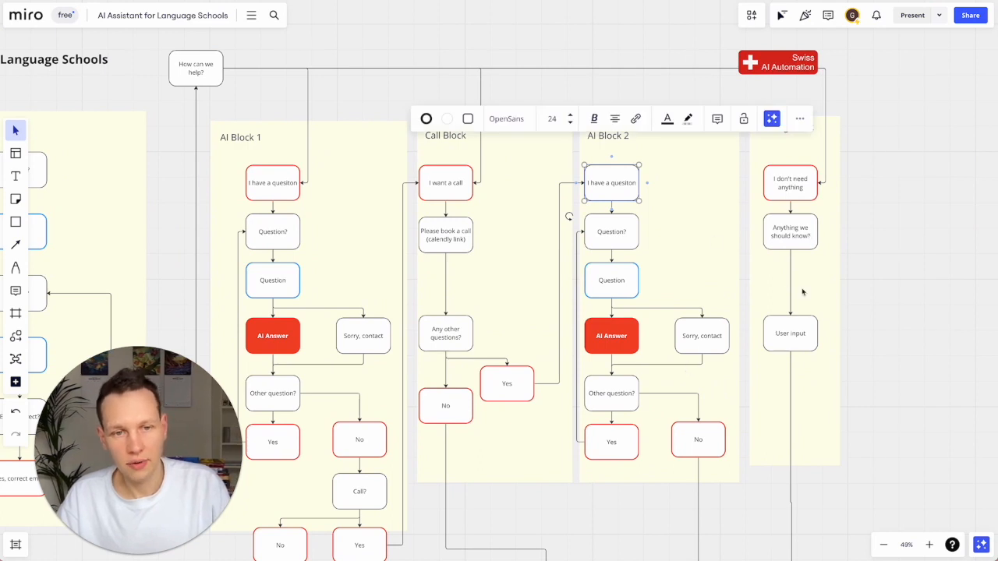
# Step: Copy the blue outline style of "Question" in AI Block 2 onto the "User input" box in the Nothing Block
pyautogui.click(618, 287)
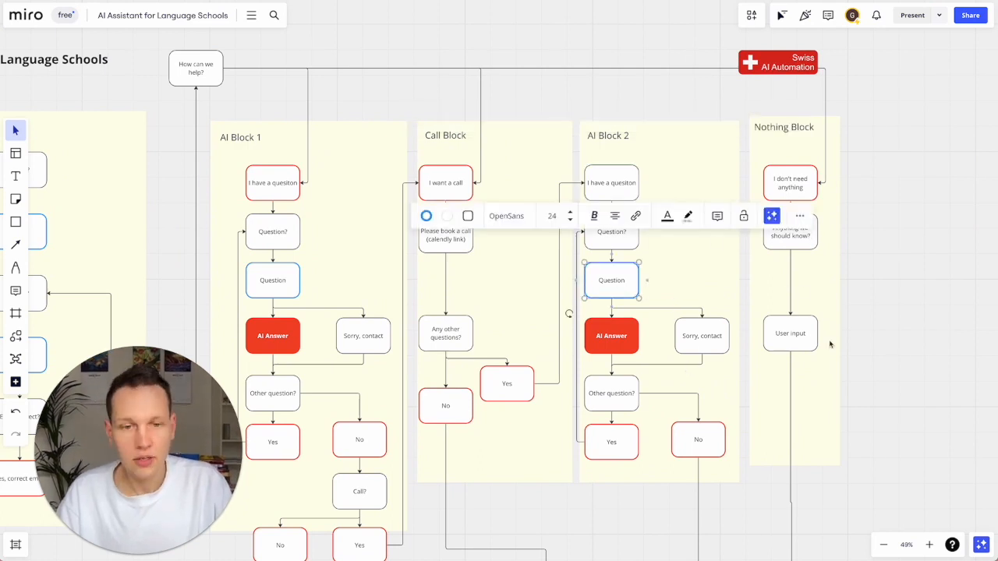
pyautogui.click(790, 348)
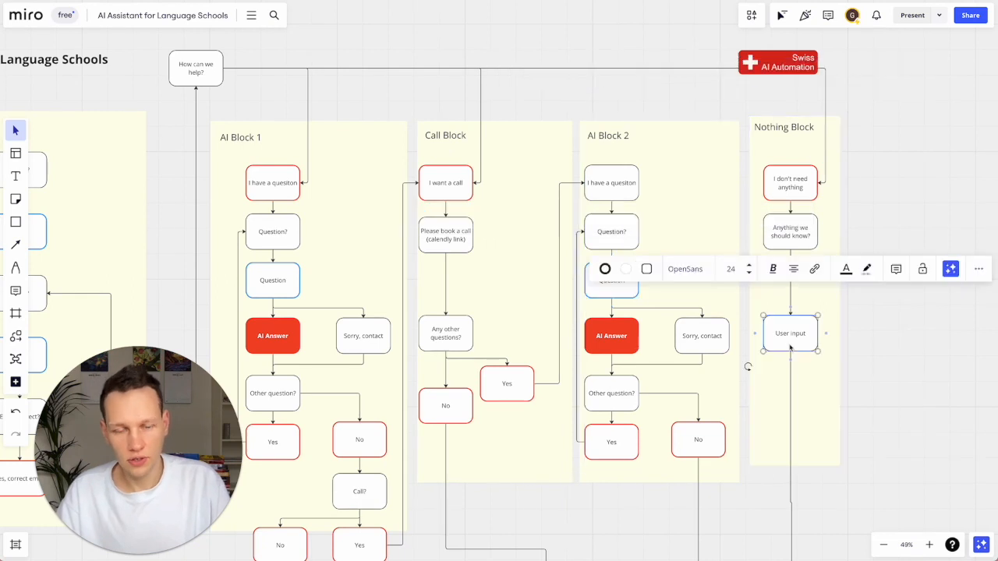
pyautogui.scroll(-6, 706, 439)
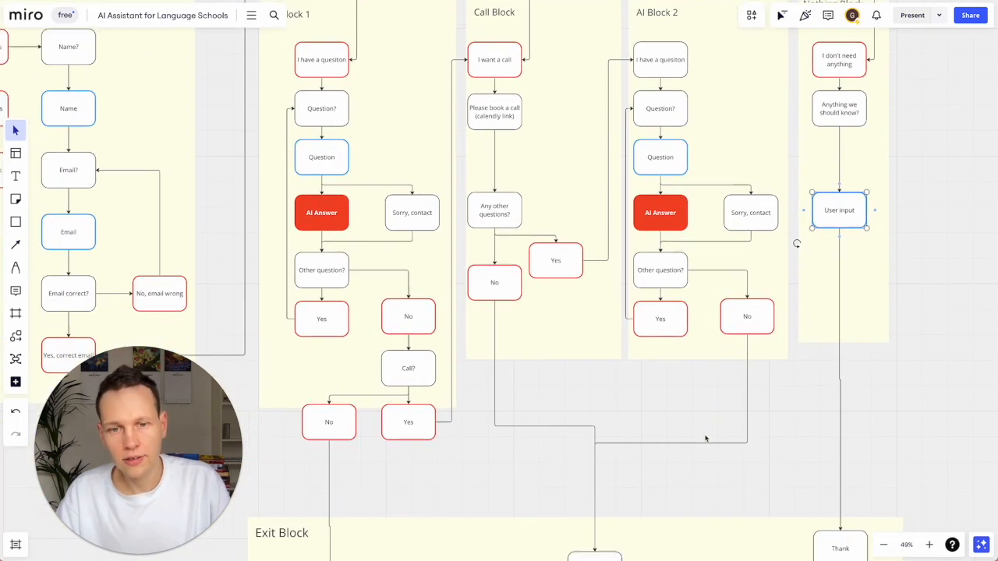
# Step: Move the Exit Block together with its boxes up, closer to the blocks above it
pyautogui.click(357, 480)
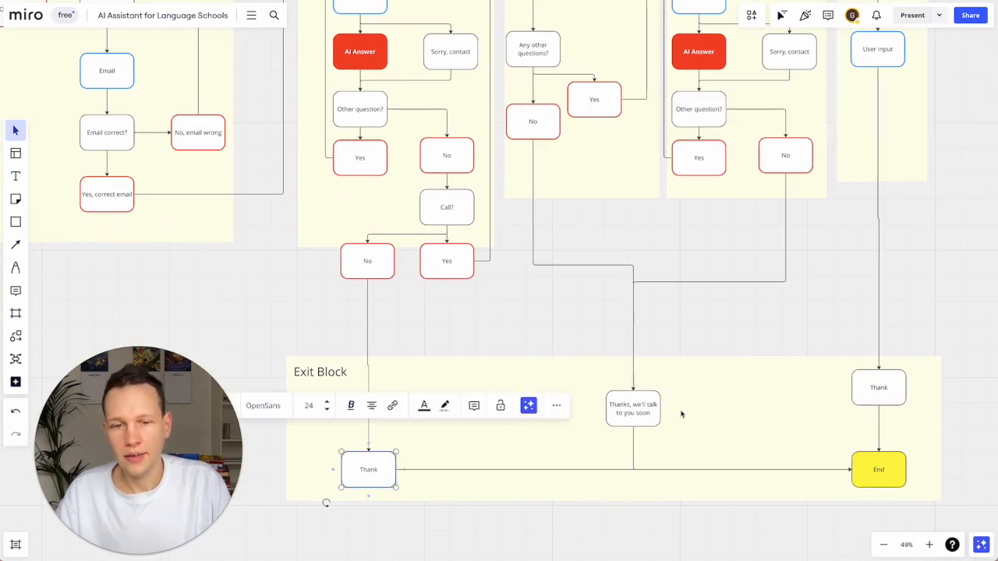
pyautogui.click(684, 421)
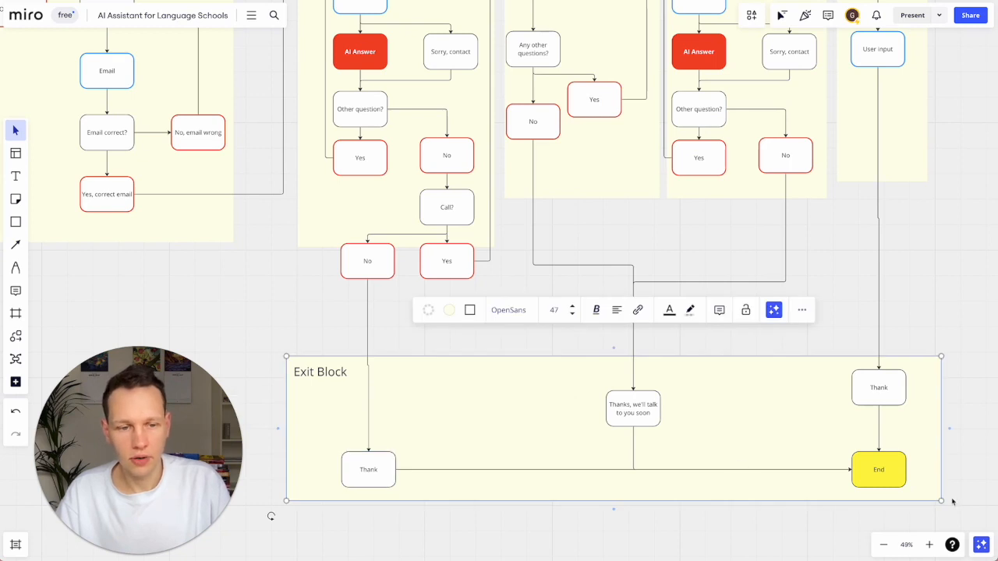
pyautogui.moveTo(437, 421); pyautogui.dragTo(437, 355)
pyautogui.click(409, 536)
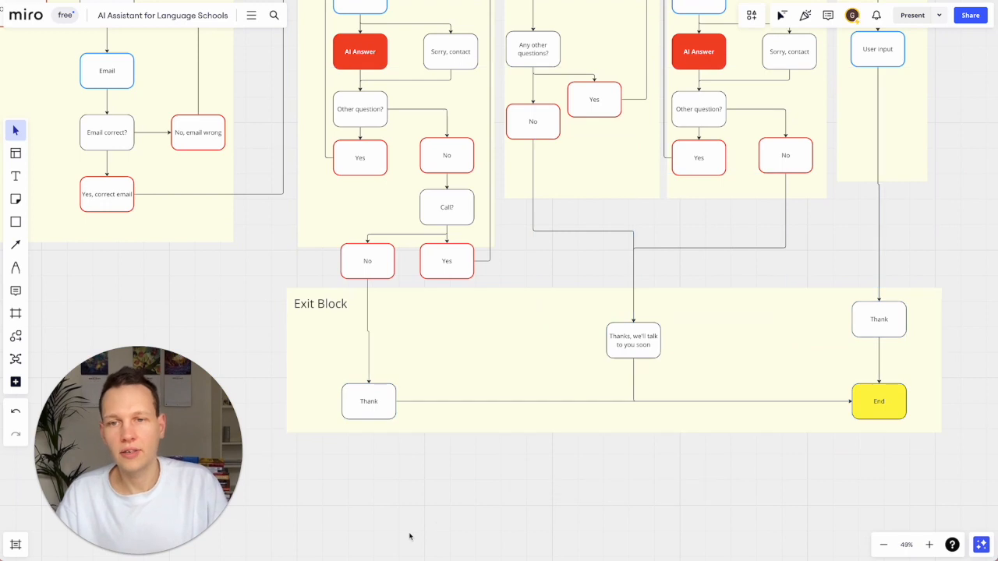
# Step: Move the "User free input" legend box up to match the even spacing of the other legend boxes
pyautogui.scroll(-2, 491, 387)
pyautogui.hscroll(-2, 491, 386)
pyautogui.scroll(2, 491, 387)
pyautogui.scroll(-2, 491, 387)
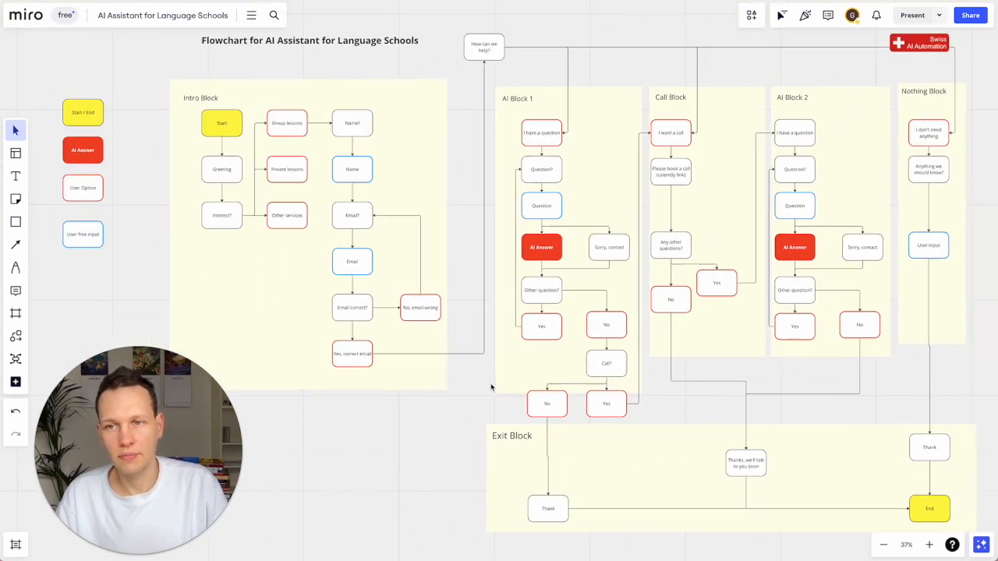
pyautogui.hscroll(-2, 491, 387)
pyautogui.scroll(1, 491, 386)
pyautogui.moveTo(119, 265); pyautogui.dragTo(122, 260)
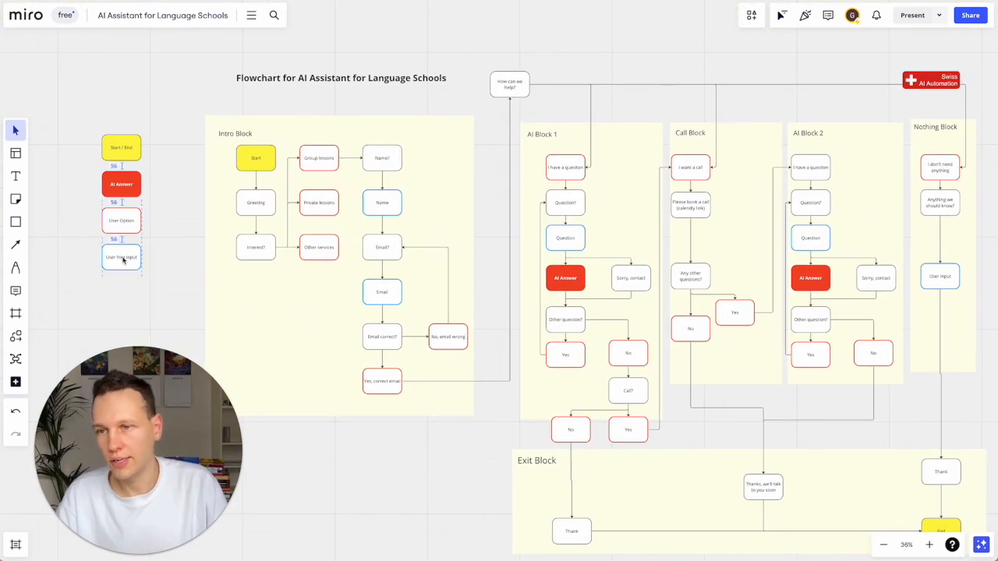
# Step: Move the "User Option" and "User free input" legend boxes down together to leave a gap below "AI Answer"
pyautogui.click(132, 221)
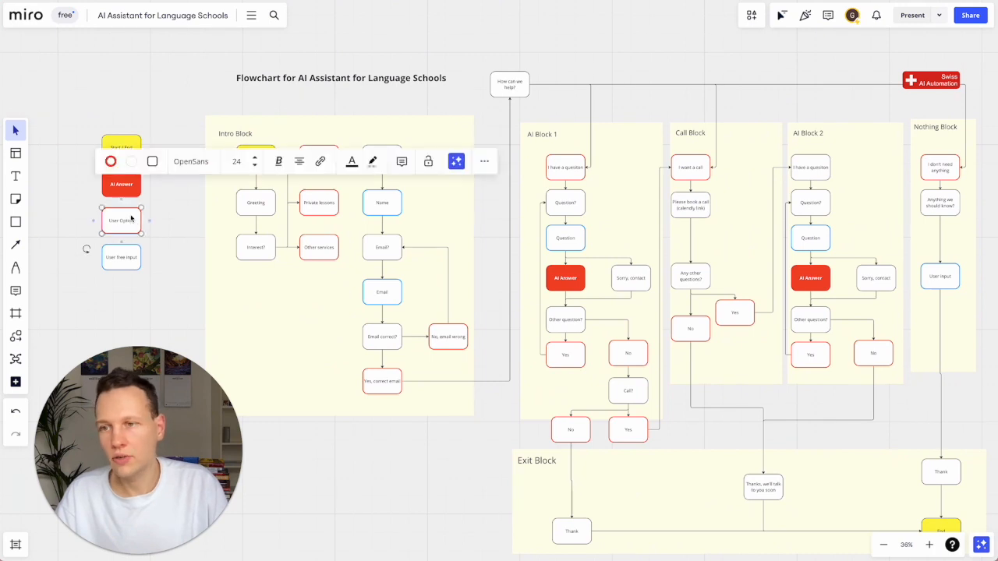
pyautogui.keyDown('shift'); pyautogui.click(125, 257); pyautogui.keyUp('shift')
pyautogui.moveTo(131, 226); pyautogui.dragTo(136, 244)
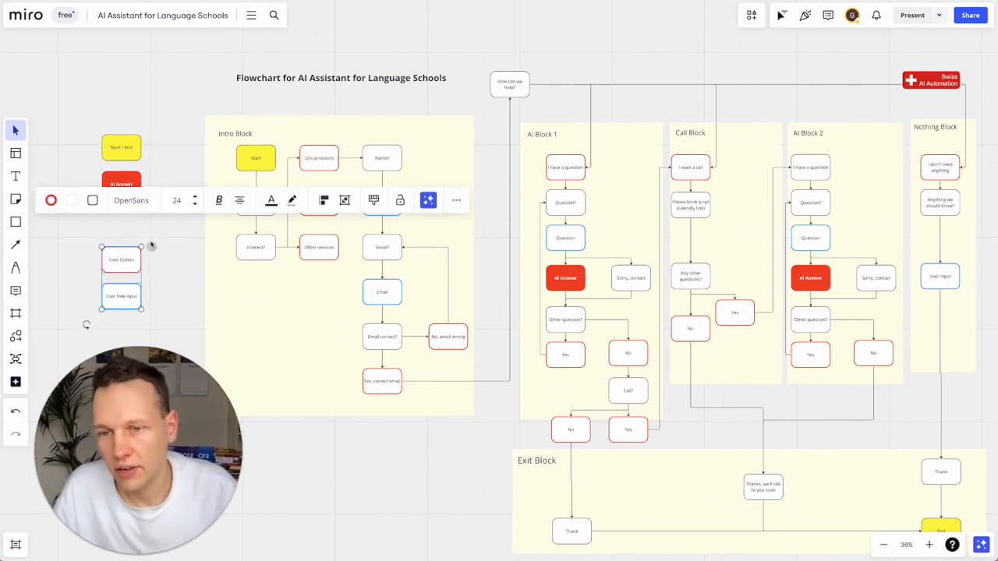
pyautogui.click(135, 218)
# Step: Add a light blue "AI Assistant Text" legend box in the gap below "AI Answer", duplicated from the "AI Answer" box
pyautogui.click(125, 185)
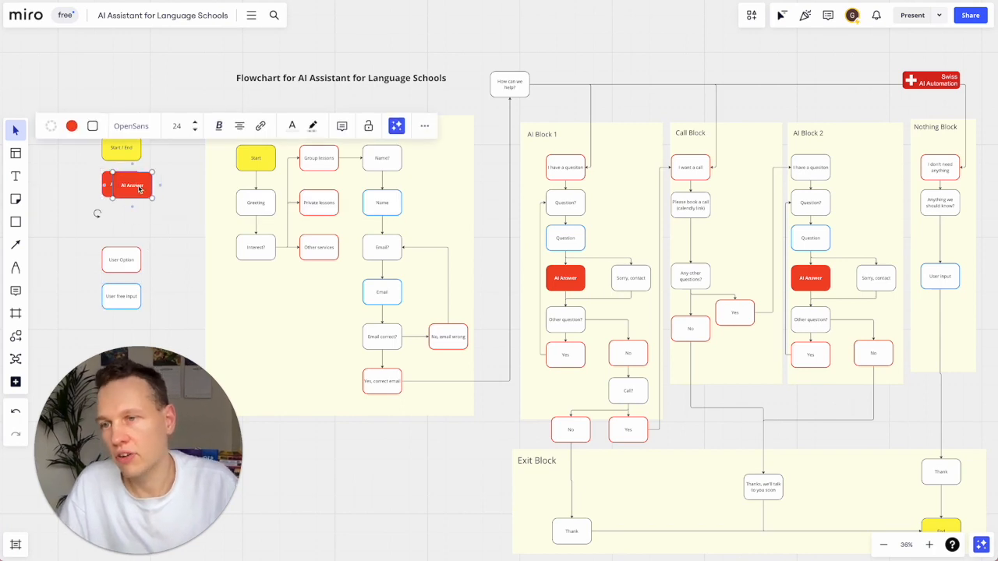
pyautogui.moveTo(133, 188); pyautogui.dragTo(130, 223)
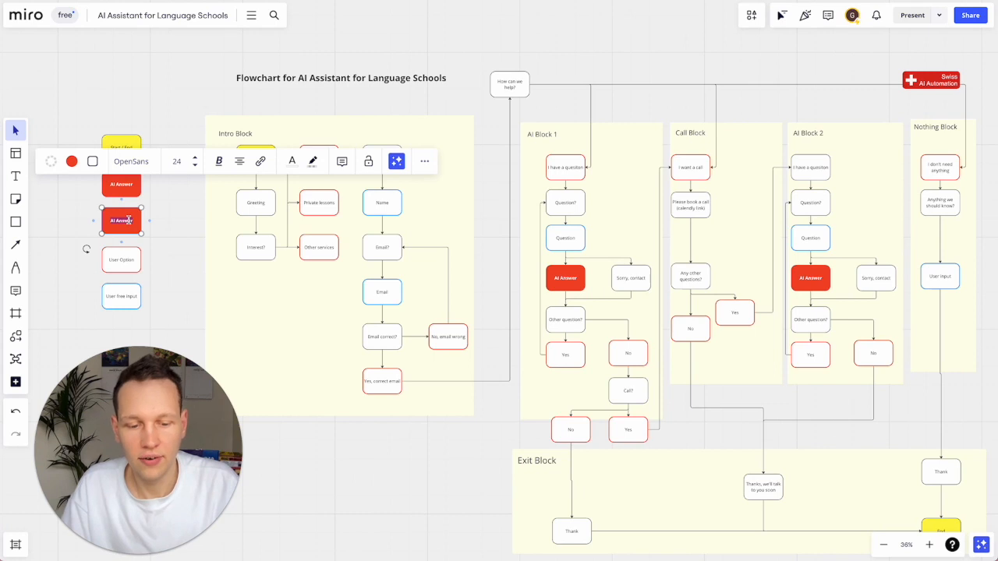
pyautogui.write('AI A')
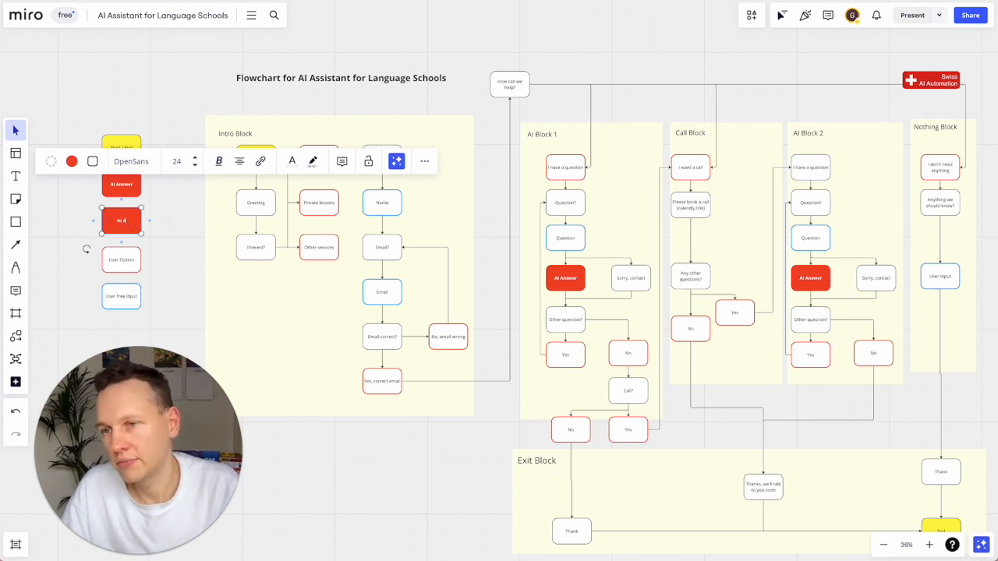
pyautogui.write('ssistant Text')
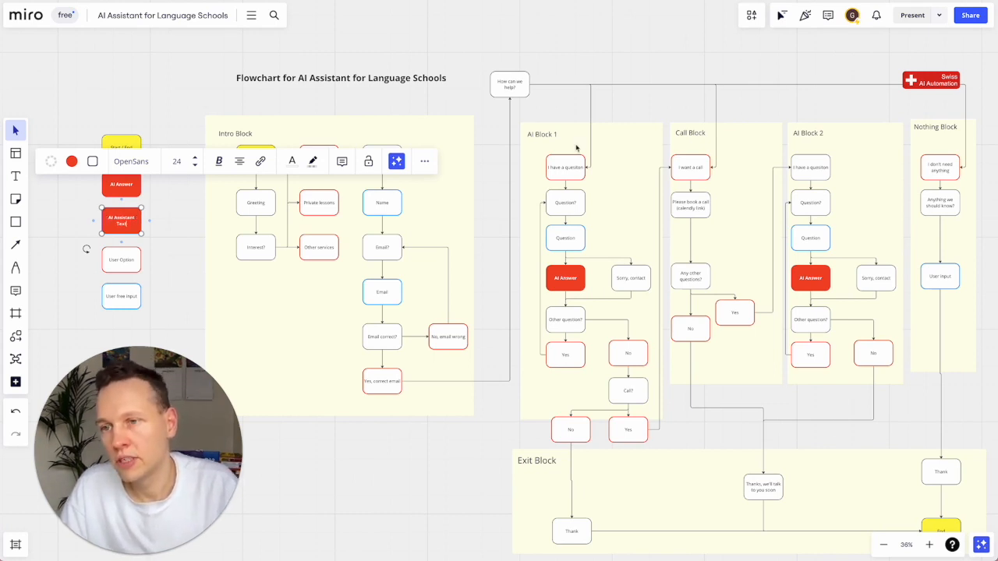
pyautogui.click(73, 164)
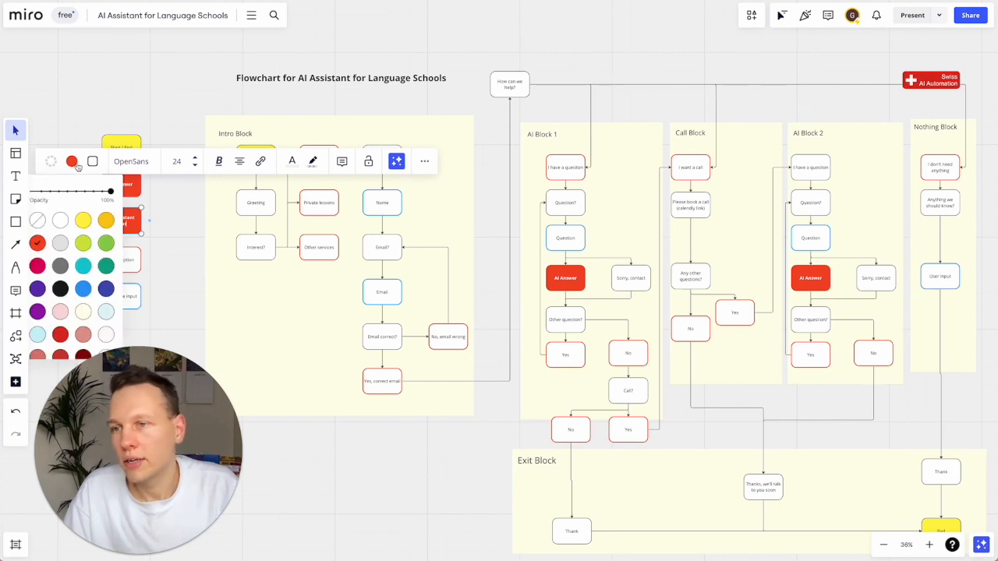
pyautogui.click(38, 336)
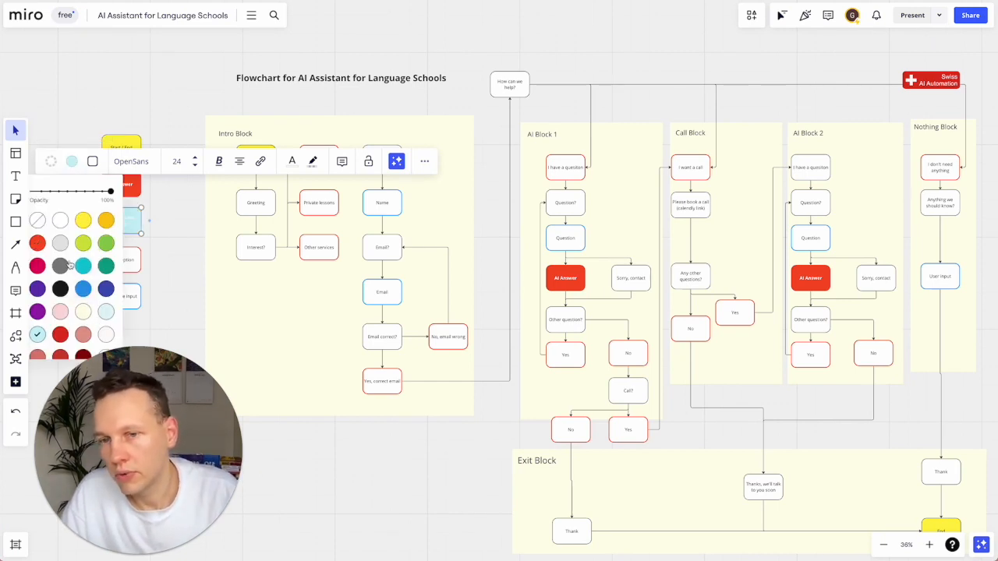
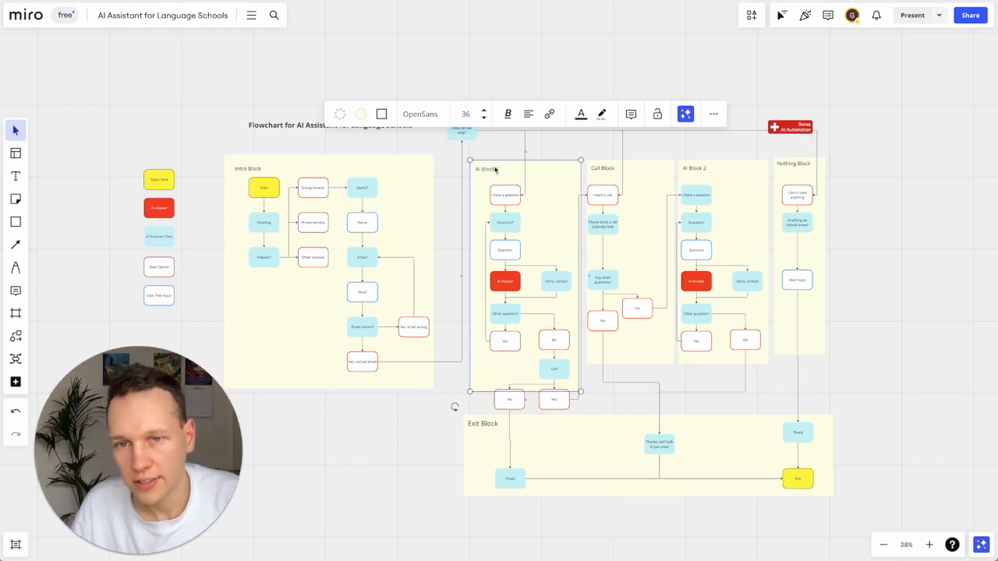
# Step: Resize AI Block 1 and the Intro Block so their edges line up, with the Intro Block about 1453 × 1637
pyautogui.moveTo(501, 173); pyautogui.dragTo(491, 166)
pyautogui.moveTo(489, 383); pyautogui.dragTo(440, 395)
pyautogui.scroll(5, 484, 387)
pyautogui.click(343, 378)
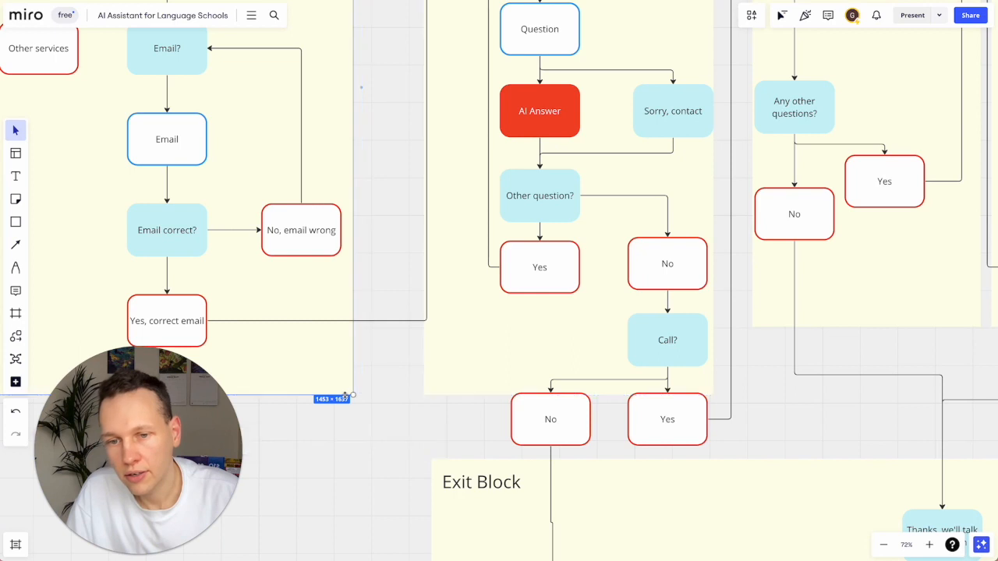
# Step: Extend the Call Block's bottom and top edges to line up with those of AI Block 1
pyautogui.click(880, 327)
pyautogui.moveTo(879, 327); pyautogui.dragTo(847, 396)
pyautogui.scroll(5, 848, 394)
pyautogui.scroll(10, 847, 394)
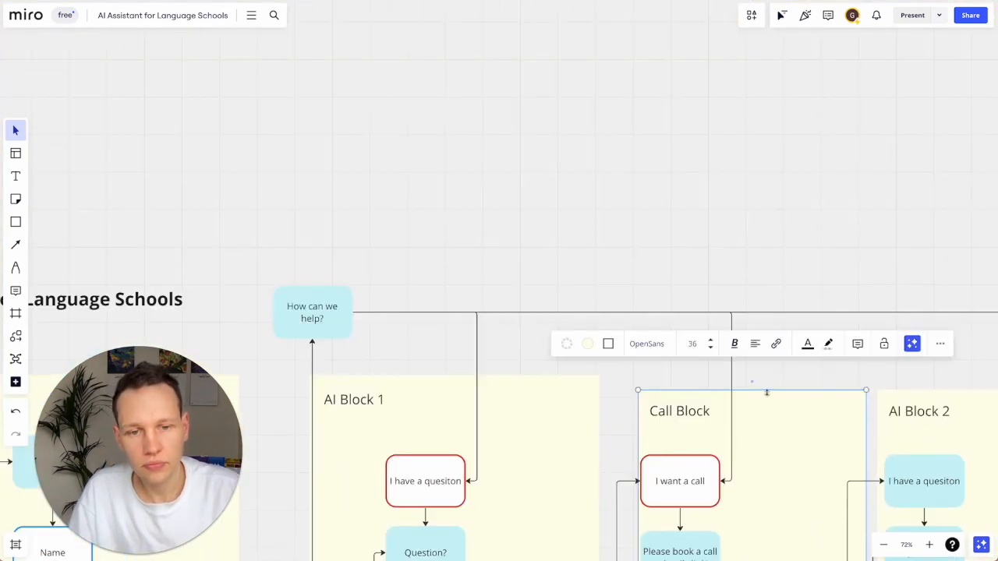
pyautogui.moveTo(768, 385); pyautogui.dragTo(769, 376)
# Step: Raise the top edges of AI Block 2 and the Nothing Block to line up with the Call Block's top edge
pyautogui.hscroll(5, 769, 377)
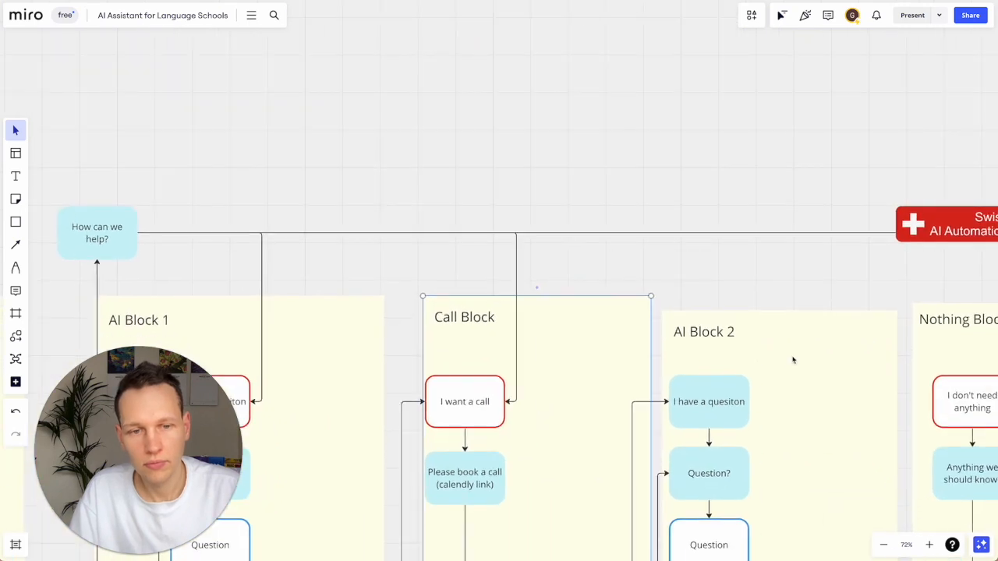
pyautogui.click(790, 364)
pyautogui.moveTo(789, 311); pyautogui.dragTo(779, 289)
pyautogui.hscroll(5, 784, 297)
pyautogui.click(782, 310)
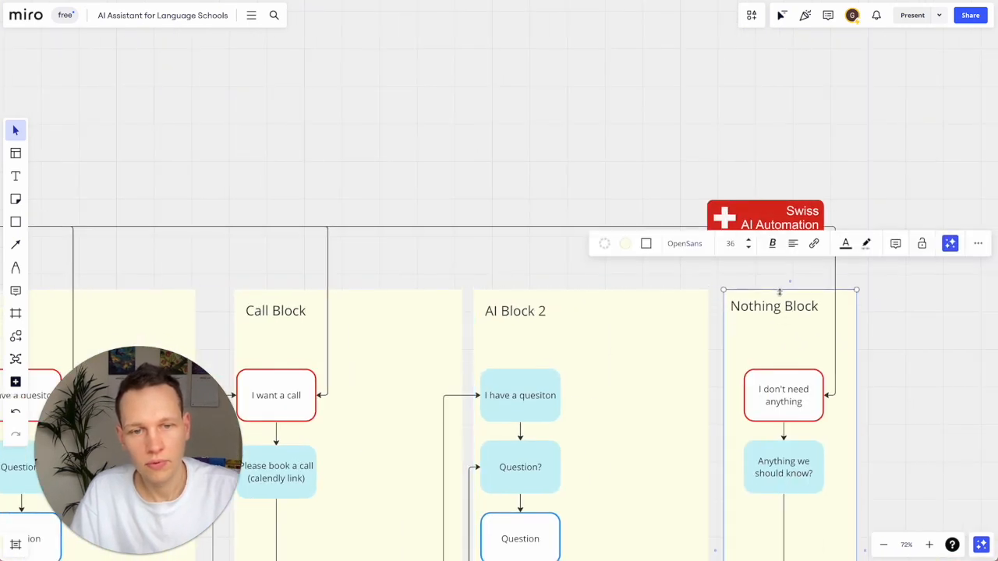
# Step: Extend the bottom edges of AI Block 2 and the Nothing Block to the Call Block's bottom edge, making both about 1637 high
pyautogui.scroll(-15, 666, 423)
pyautogui.click(699, 240)
pyautogui.moveTo(693, 251); pyautogui.dragTo(693, 320)
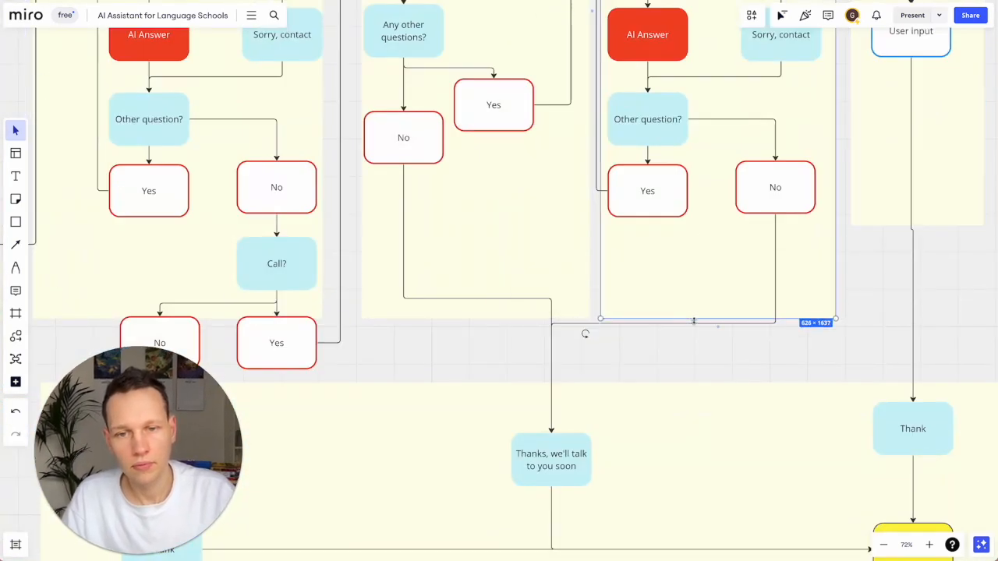
pyautogui.click(873, 228)
pyautogui.moveTo(873, 228); pyautogui.dragTo(865, 314)
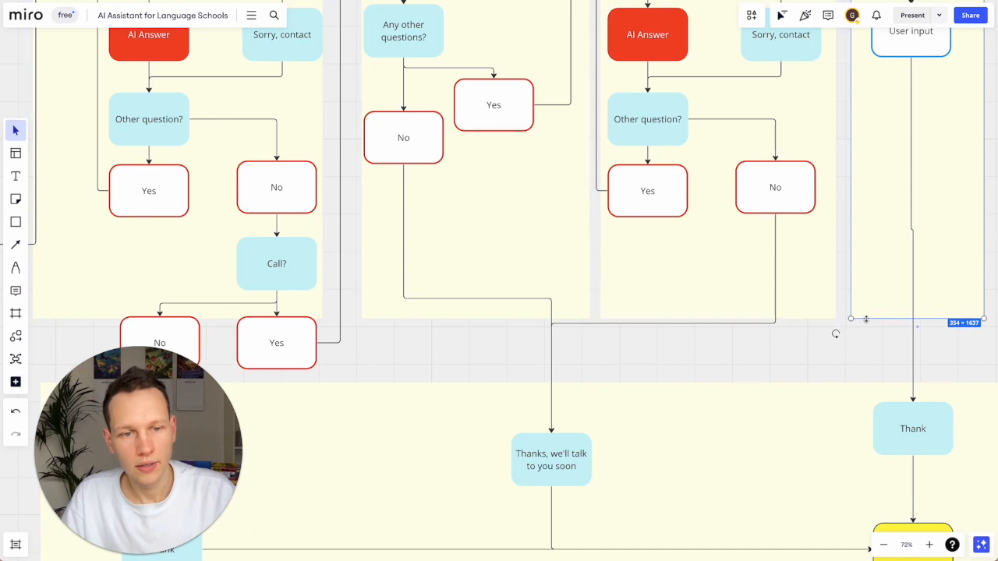
# Step: Adjust the Exit Block's side edges to line up with AI Block 1's left edge and the Nothing Block's right edge
pyautogui.scroll(-10, 865, 315)
pyautogui.click(448, 396)
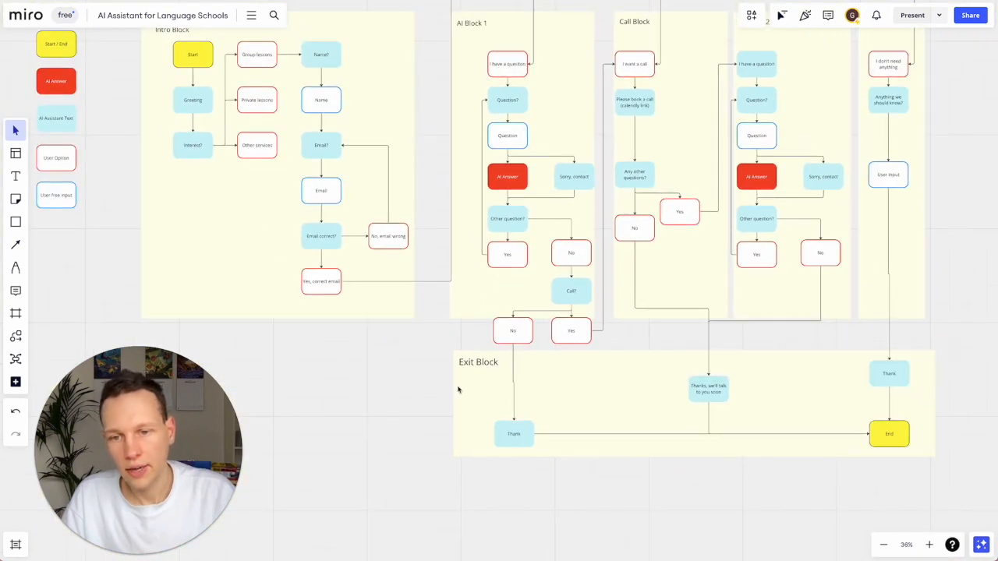
pyautogui.click(456, 390)
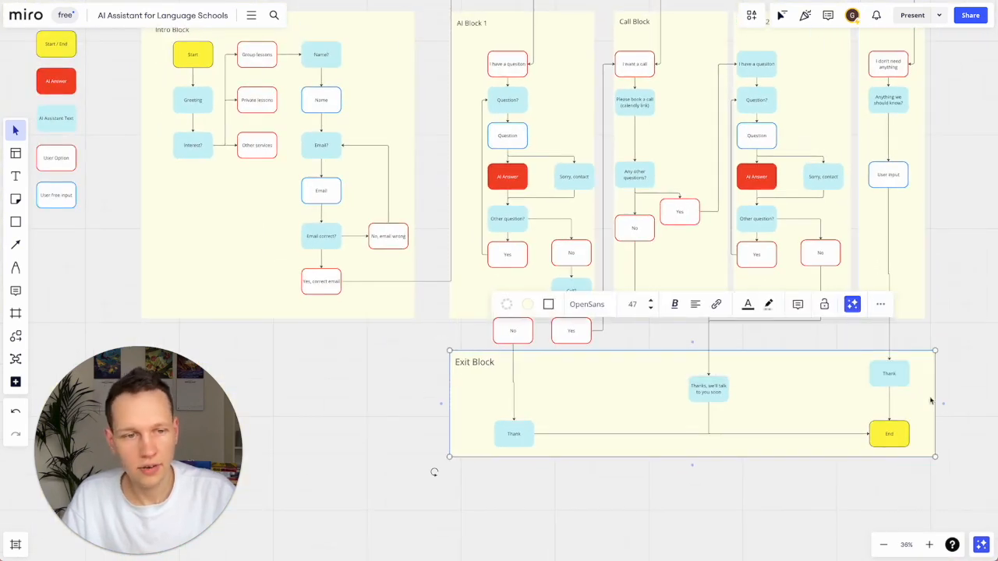
pyautogui.moveTo(933, 392); pyautogui.dragTo(925, 392)
pyautogui.click(376, 384)
pyautogui.scroll(1, 377, 384)
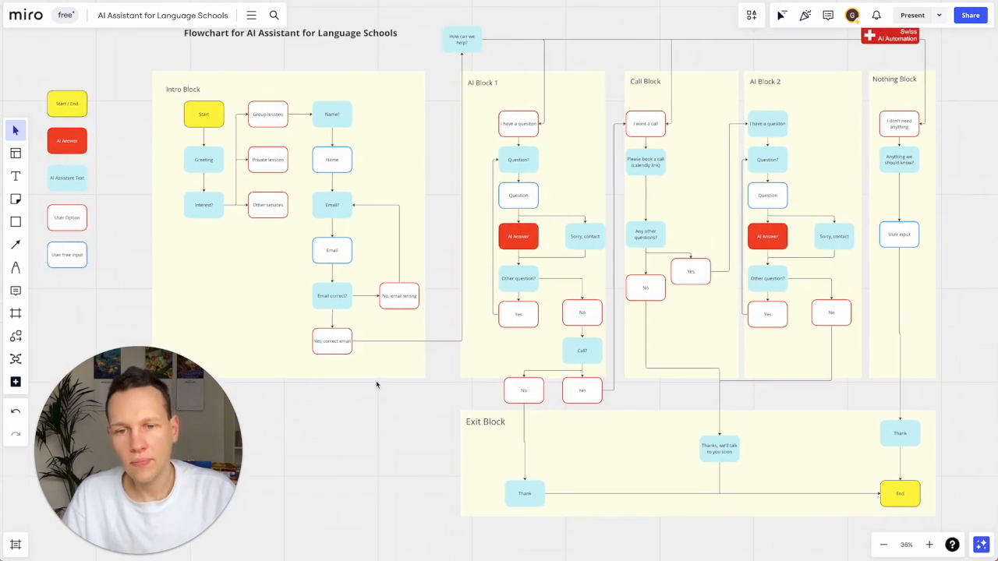
pyautogui.hscroll(-1, 376, 384)
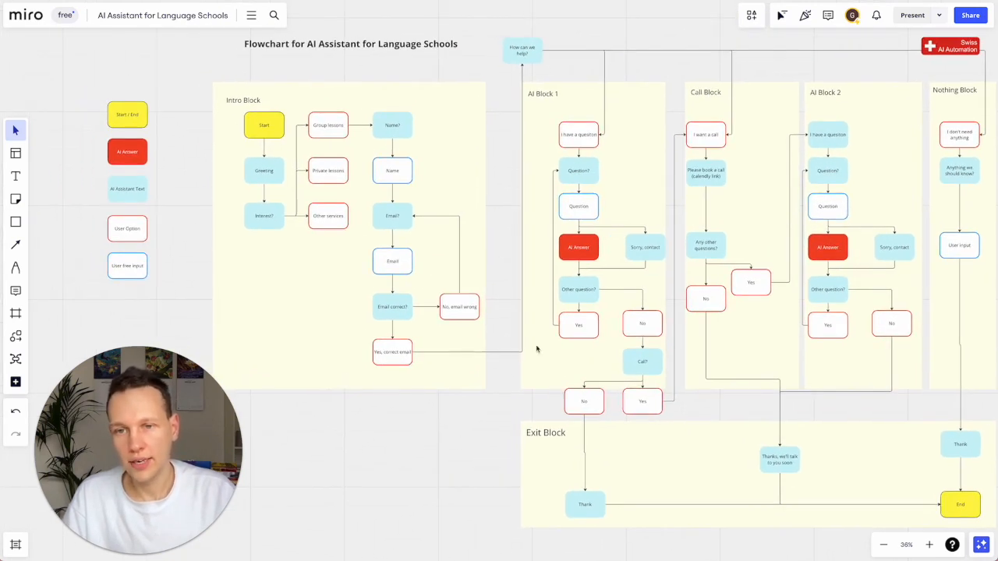
pyautogui.click(471, 385)
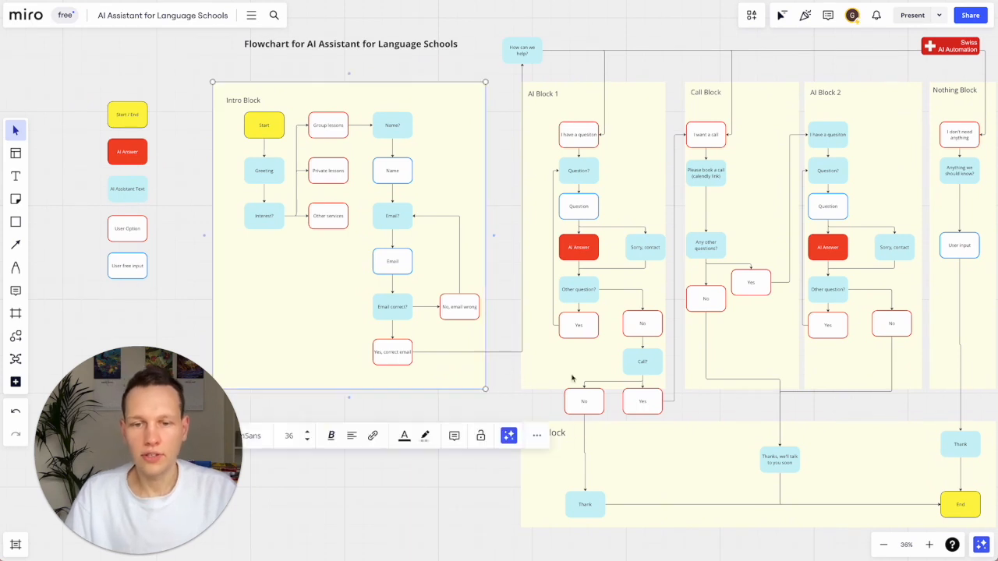
pyautogui.keyDown('shift'); pyautogui.click(571, 379); pyautogui.keyUp('shift')
pyautogui.keyDown('shift'); pyautogui.click(770, 368); pyautogui.keyUp('shift')
pyautogui.keyDown('shift'); pyautogui.click(864, 366); pyautogui.keyUp('shift')
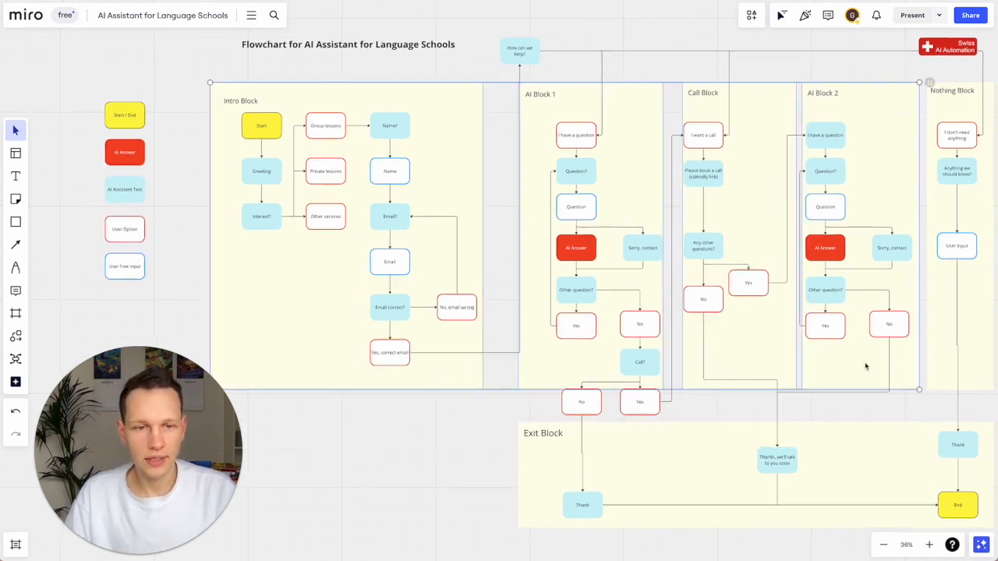
pyautogui.hscroll(2, 864, 366)
pyautogui.click(842, 372)
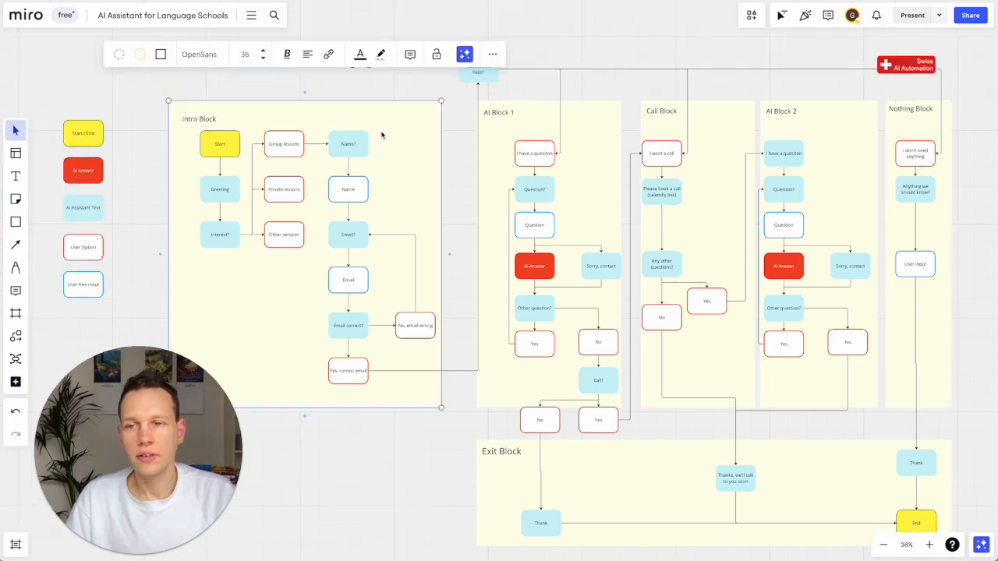
# Step: Examine the placement of the boxes within the Intro, AI Block 1, Call and Nothing blocks
pyautogui.click(211, 150)
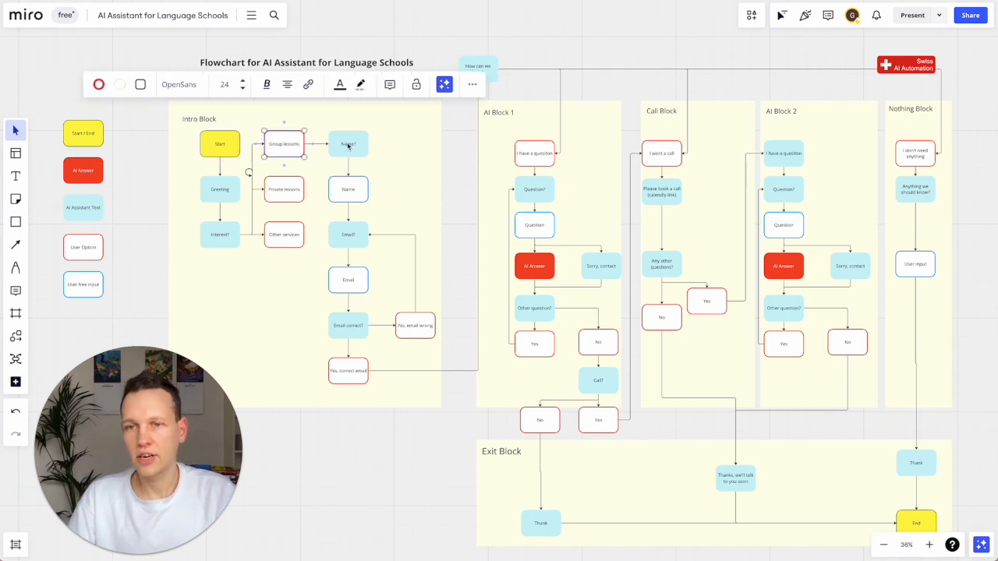
pyautogui.click(410, 332)
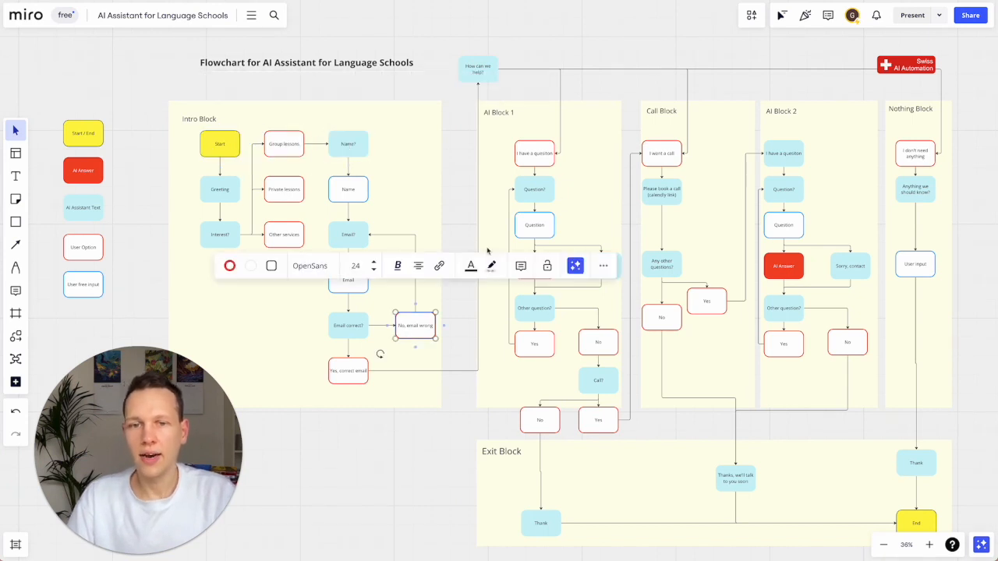
pyautogui.click(536, 156)
pyautogui.click(578, 165)
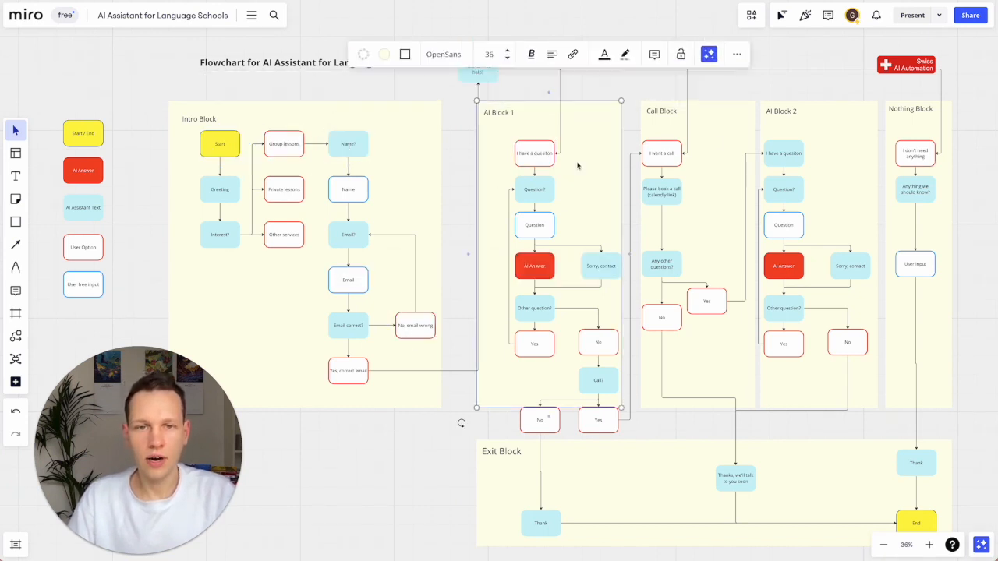
pyautogui.click(653, 159)
pyautogui.click(708, 166)
pyautogui.click(660, 164)
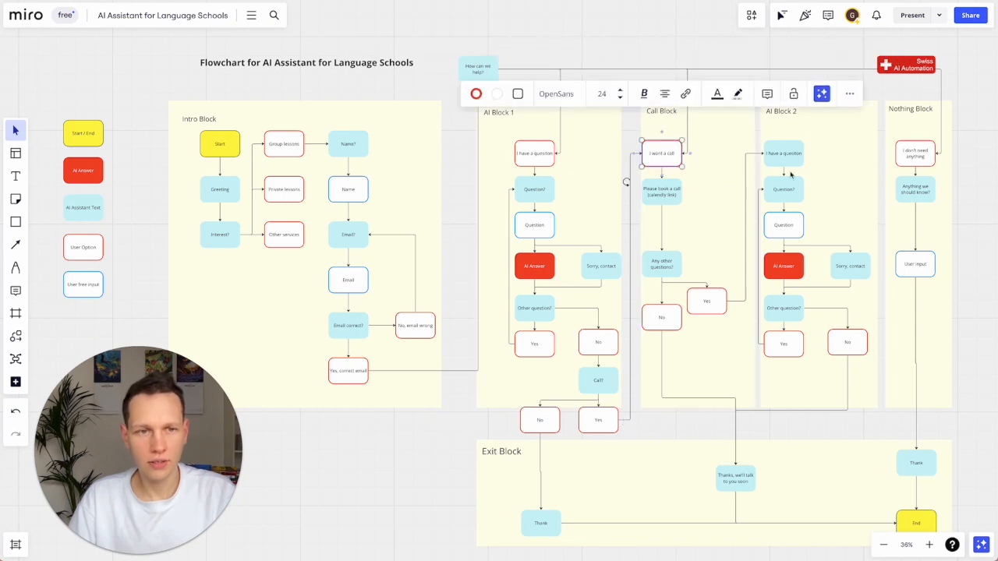
pyautogui.click(914, 159)
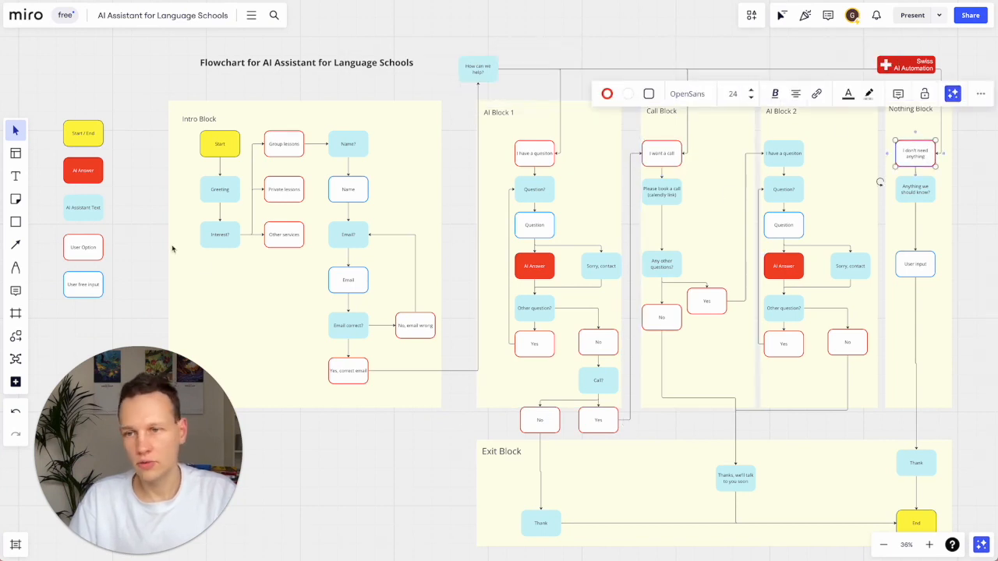
# Step: Make two copies of the "Interest?" box, placing one of them just below the Intro Block
pyautogui.scroll(5, 231, 291)
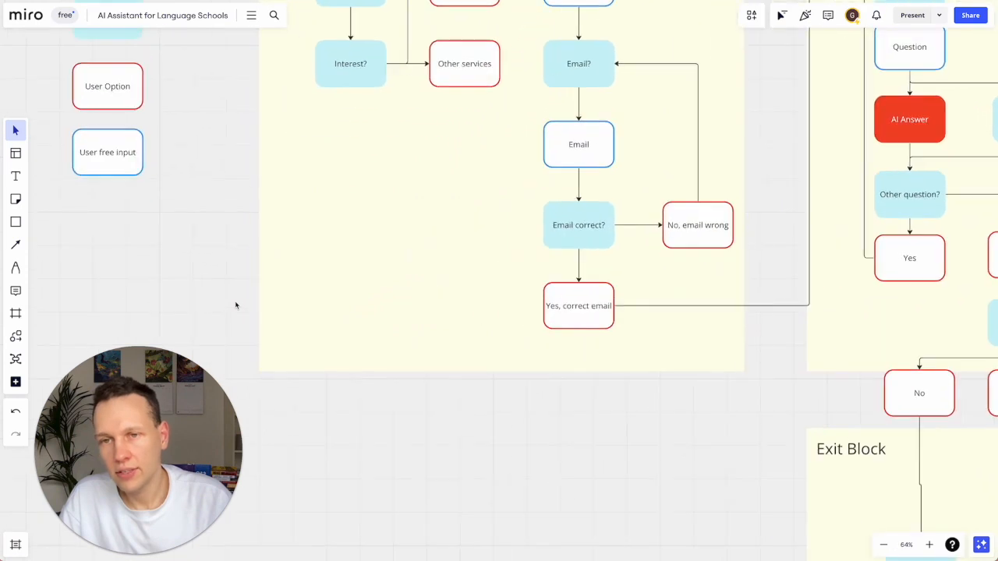
pyautogui.click(356, 150)
pyautogui.keyDown('alt'); pyautogui.moveTo(363, 154); pyautogui.dragTo(434, 172); pyautogui.keyUp('alt')
pyautogui.hotkey('ctrl', 'v')
pyautogui.scroll(3, 434, 172)
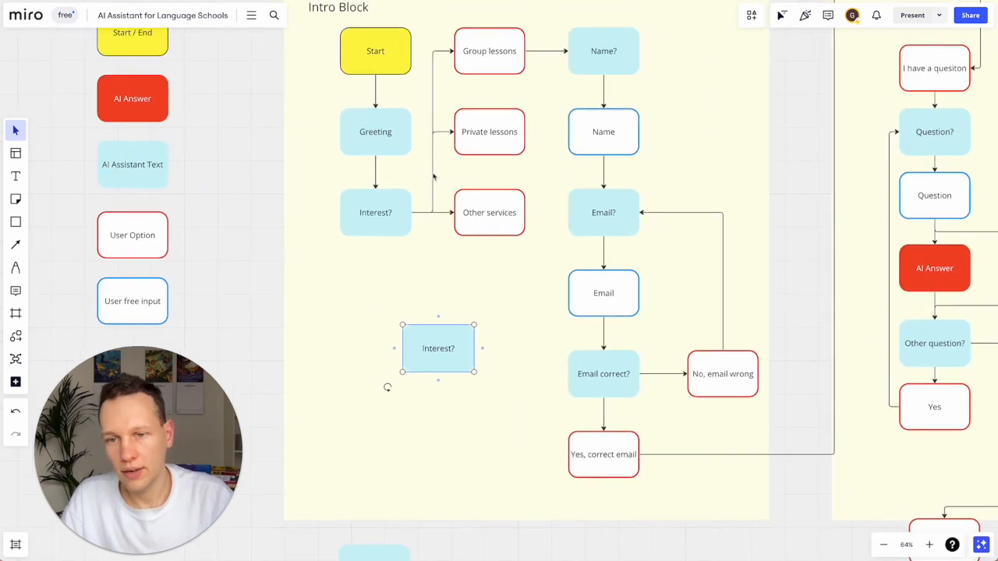
# Step: Narrow the second copy to the gap between "Interest?" and "Other services" and place it beside the copy below the Intro Block
pyautogui.moveTo(426, 366); pyautogui.dragTo(434, 271)
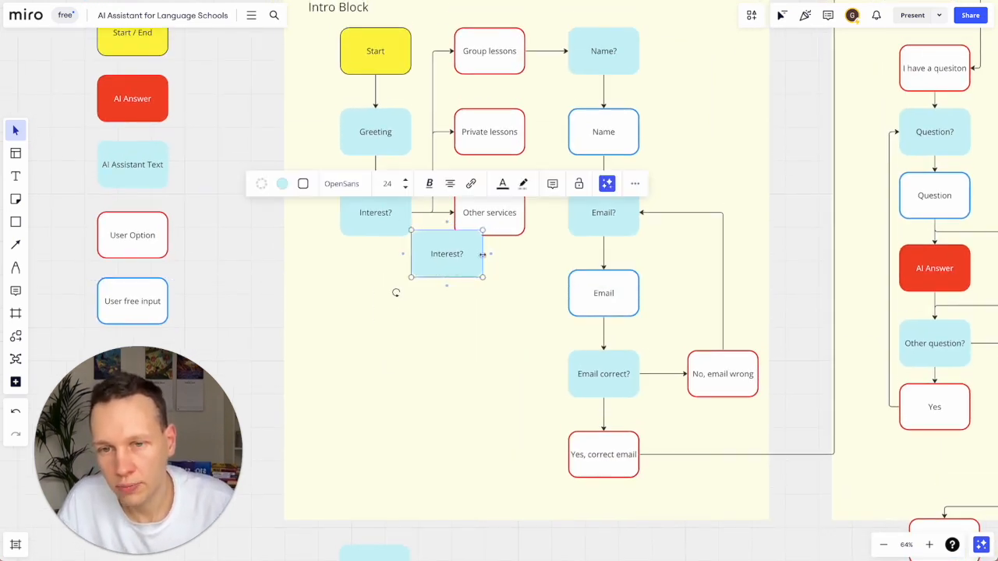
pyautogui.moveTo(484, 252); pyautogui.dragTo(458, 253)
pyautogui.scroll(-2, 492, 398)
pyautogui.moveTo(419, 217); pyautogui.dragTo(421, 503)
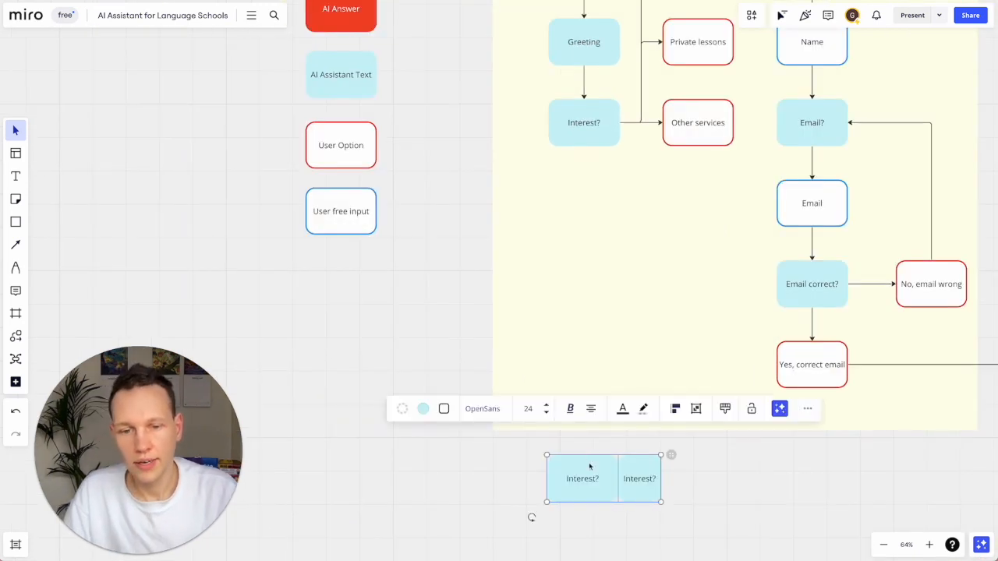
# Step: Give both "Interest?" copies below the Intro Block a black outline
pyautogui.rightClick(590, 466)
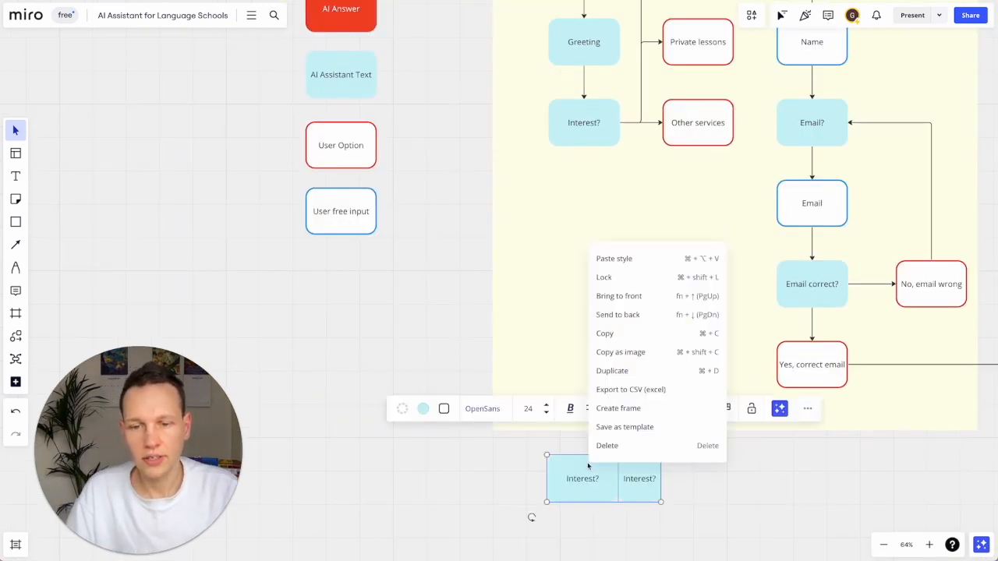
pyautogui.click(500, 426)
pyautogui.click(562, 478)
pyautogui.keyDown('shift'); pyautogui.click(631, 477); pyautogui.keyUp('shift')
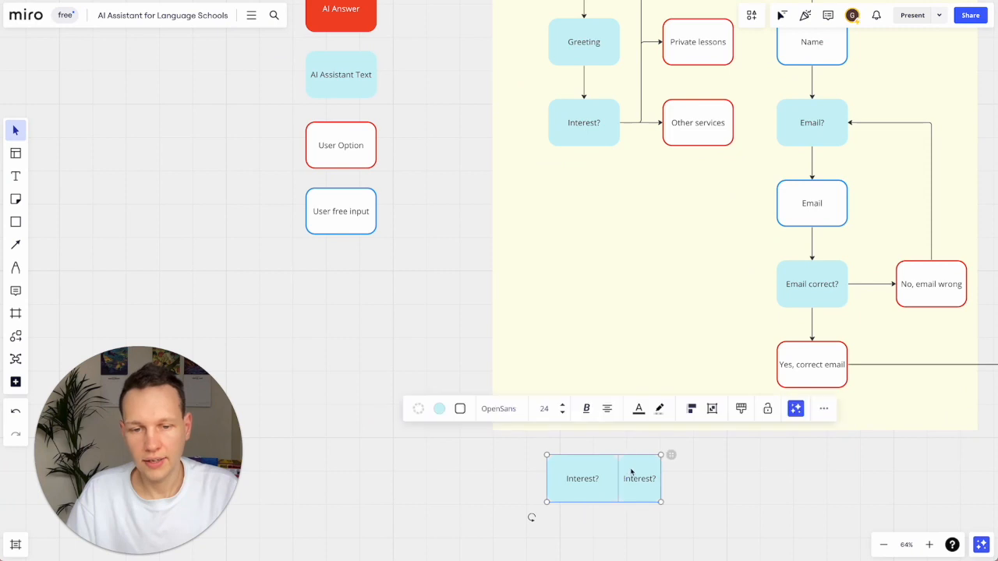
pyautogui.click(443, 410)
pyautogui.click(400, 411)
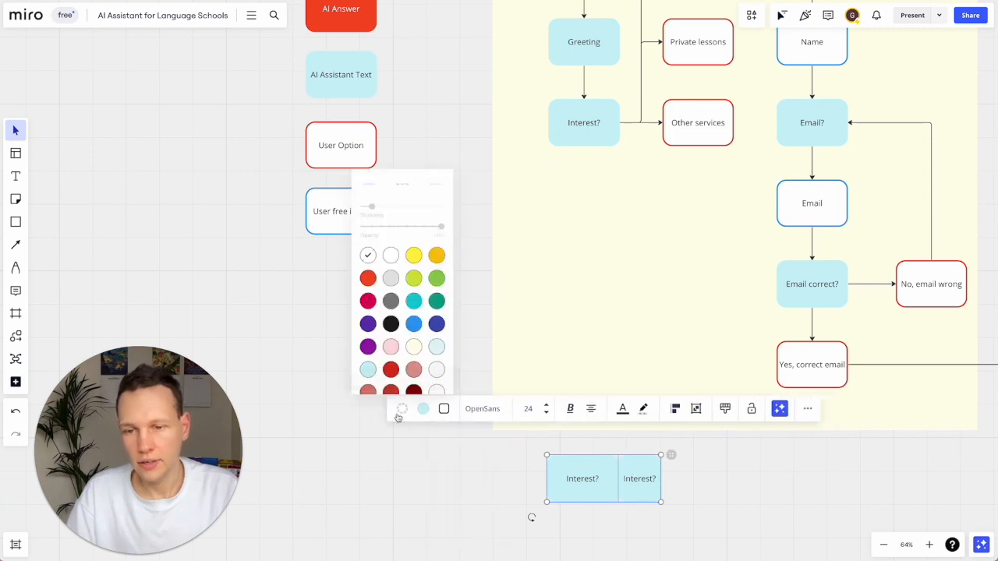
pyautogui.click(391, 323)
# Step: Duplicate the narrow "Interest?" spacer and attach the copy to the left side of the wide one
pyautogui.click(561, 518)
pyautogui.click(659, 489)
pyautogui.moveTo(659, 489); pyautogui.dragTo(530, 485)
# Step: Duplicate the wide and narrow "Interest?" pair three times, lining the copies up to the right as one continuous spacing row
pyautogui.click(569, 494)
pyautogui.keyDown('shift'); pyautogui.click(639, 492); pyautogui.keyUp('shift')
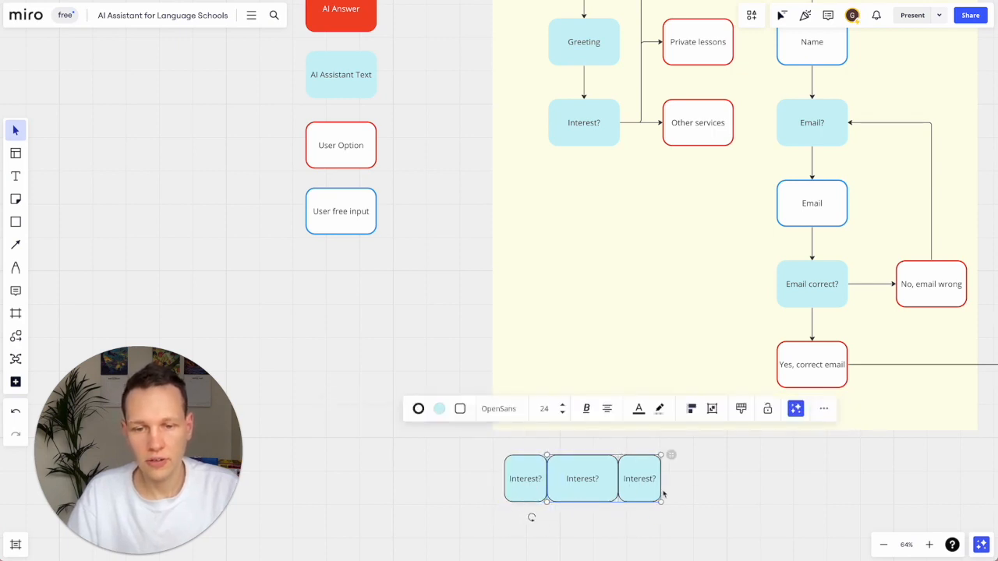
pyautogui.hscroll(2, 743, 486)
pyautogui.hotkey('ctrl', 'c')
pyautogui.hotkey('ctrl', 'v')
pyautogui.moveTo(729, 490); pyautogui.dragTo(811, 491)
pyautogui.hotkey('ctrl', 'v')
pyautogui.hotkey('ctrl', 'v')
pyautogui.click(783, 491)
pyautogui.click(646, 484)
pyautogui.click(661, 479)
# Step: Resize the Intro Block so its left and right edges match the "Interest?" spacing row below it, making it 1495 wide
pyautogui.click(373, 381)
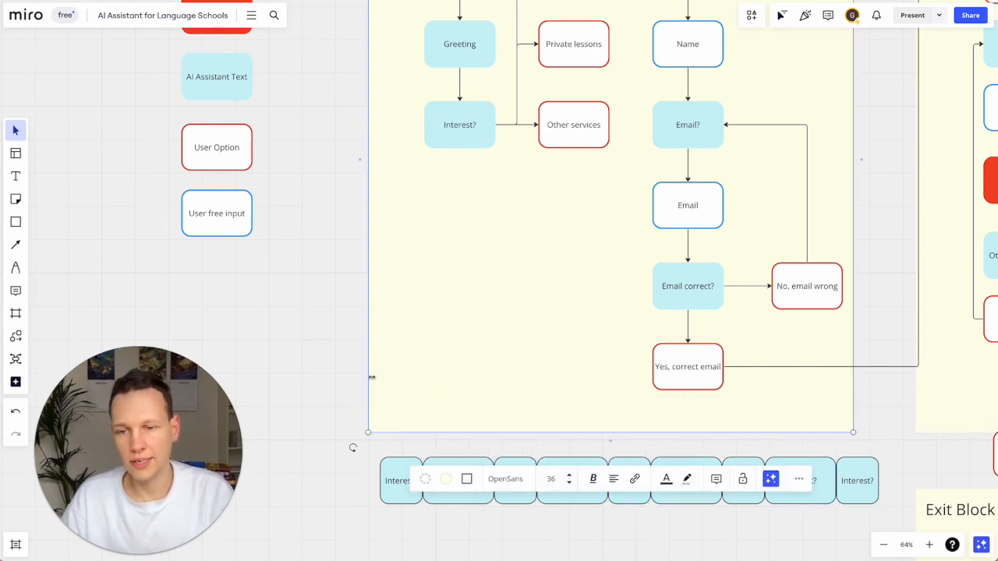
pyautogui.moveTo(369, 377); pyautogui.dragTo(382, 378)
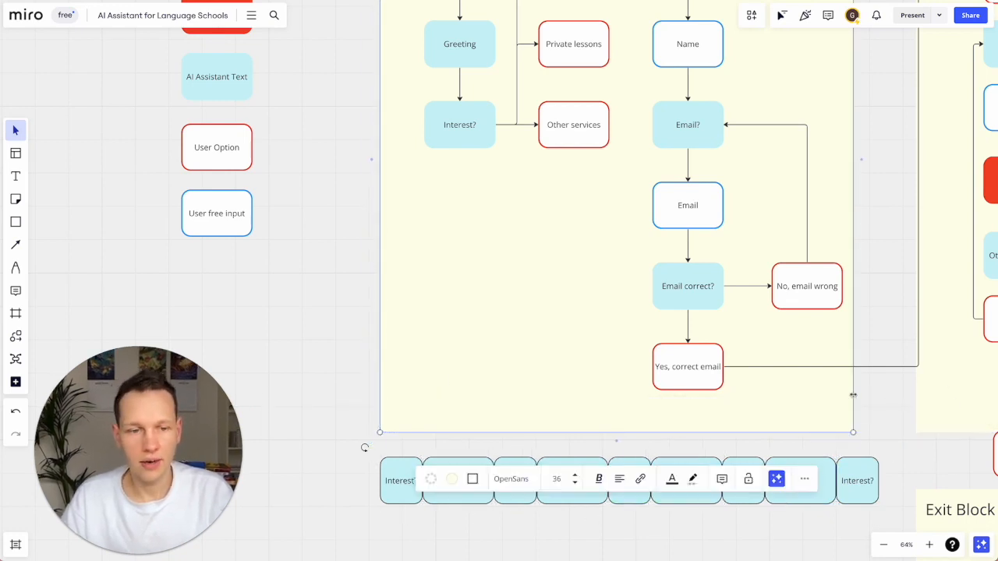
pyautogui.moveTo(852, 395); pyautogui.dragTo(878, 396)
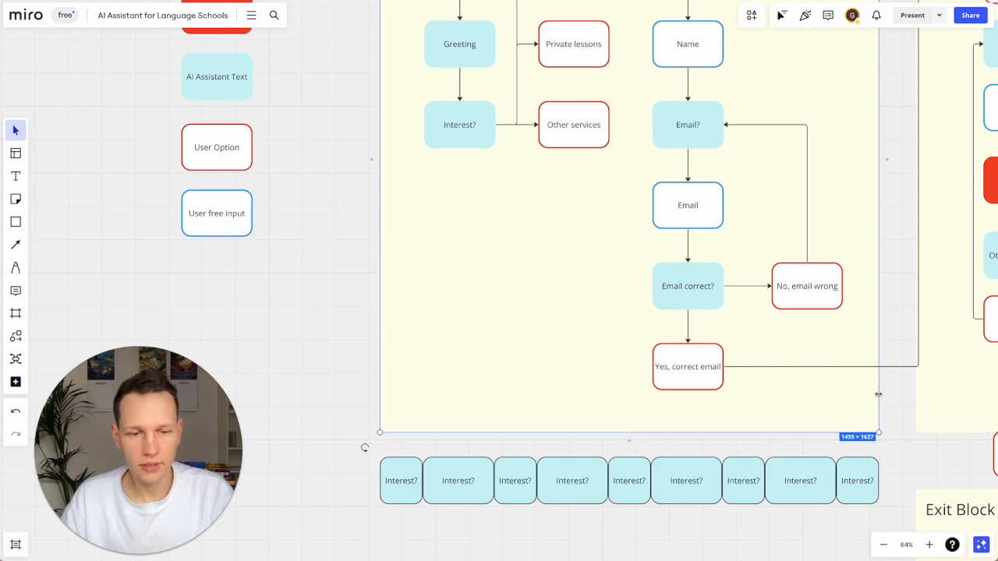
# Step: Move the last five "Interest?" spacers beneath AI Block 1 and widen that block to the end of the row
pyautogui.hscroll(5, 891, 450)
pyautogui.scroll(-2, 891, 449)
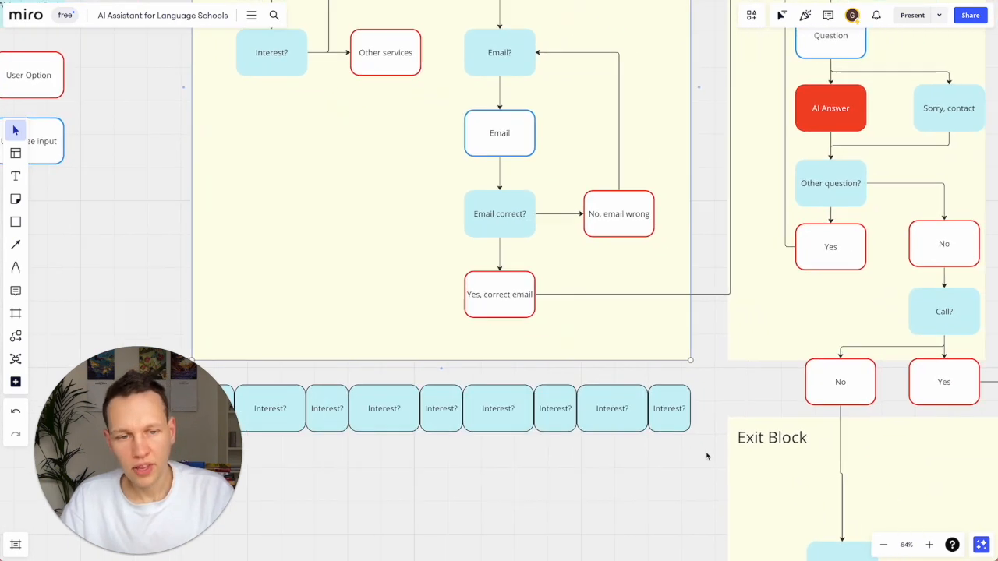
pyautogui.hscroll(5, 706, 456)
pyautogui.click(650, 331)
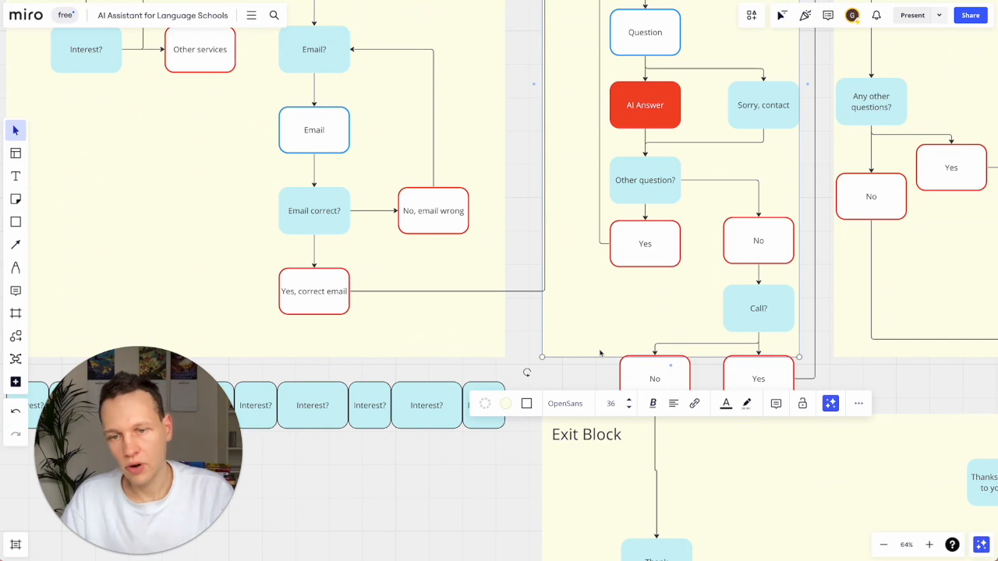
pyautogui.click(490, 484)
pyautogui.hscroll(-1, 548, 446)
pyautogui.moveTo(499, 422); pyautogui.dragTo(293, 366)
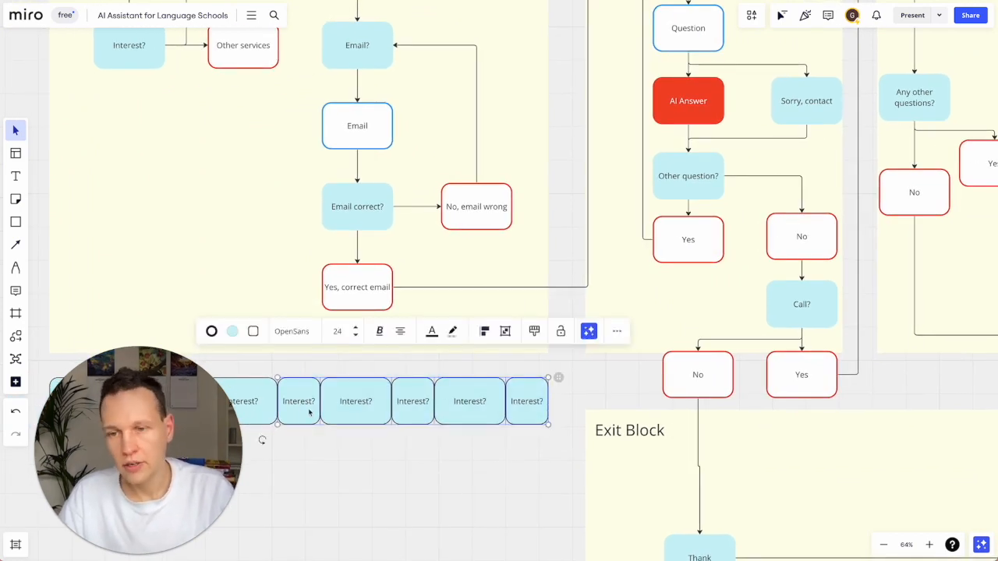
pyautogui.moveTo(332, 406); pyautogui.dragTo(611, 390)
pyautogui.click(841, 271)
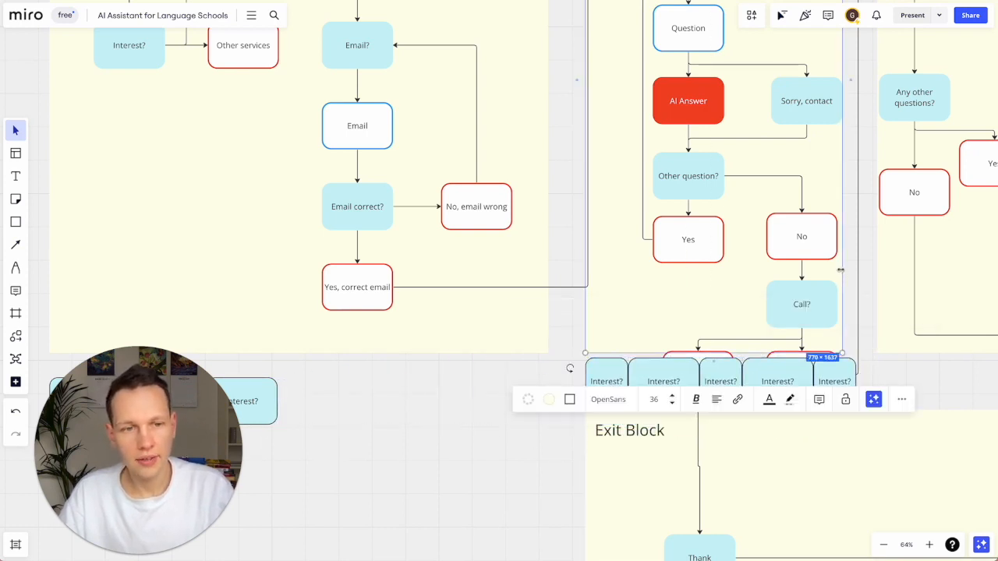
pyautogui.moveTo(844, 270); pyautogui.dragTo(855, 271)
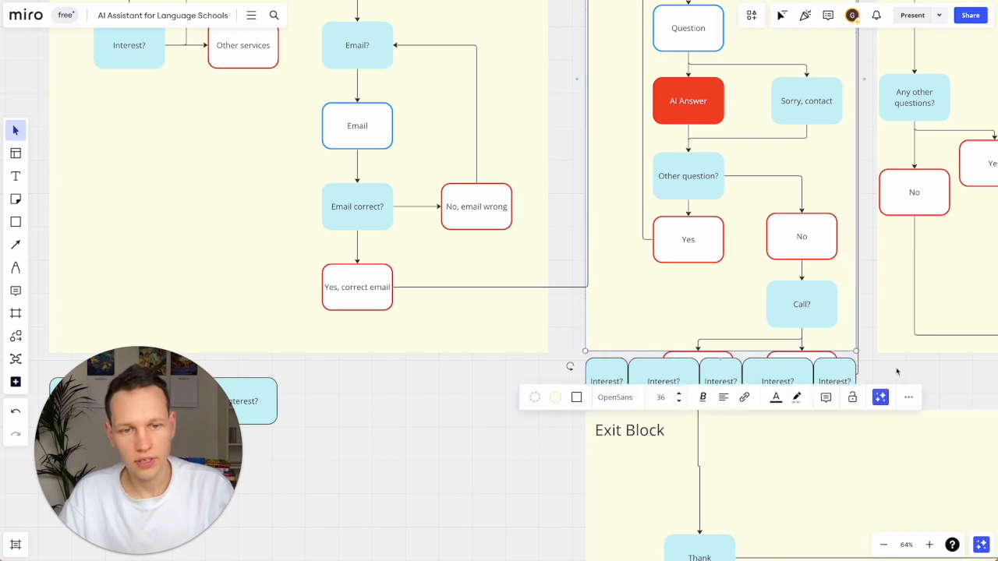
# Step: Group the five "Interest?" spacers and move them beneath the Call Block, flush with its left edge
pyautogui.hscroll(4, 896, 373)
pyautogui.click(416, 375)
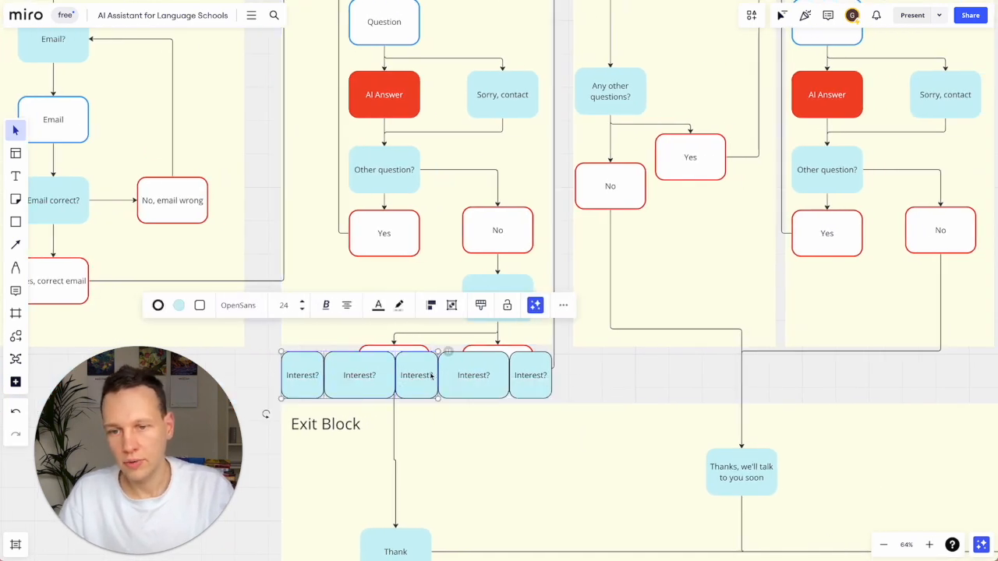
pyautogui.keyDown('shift'); pyautogui.click(519, 376); pyautogui.keyUp('shift')
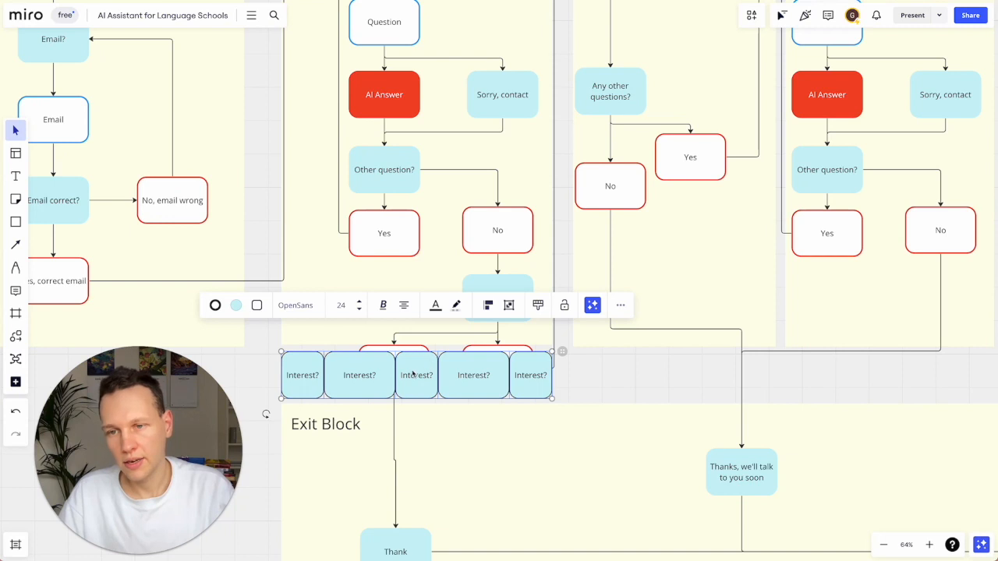
pyautogui.click(509, 307)
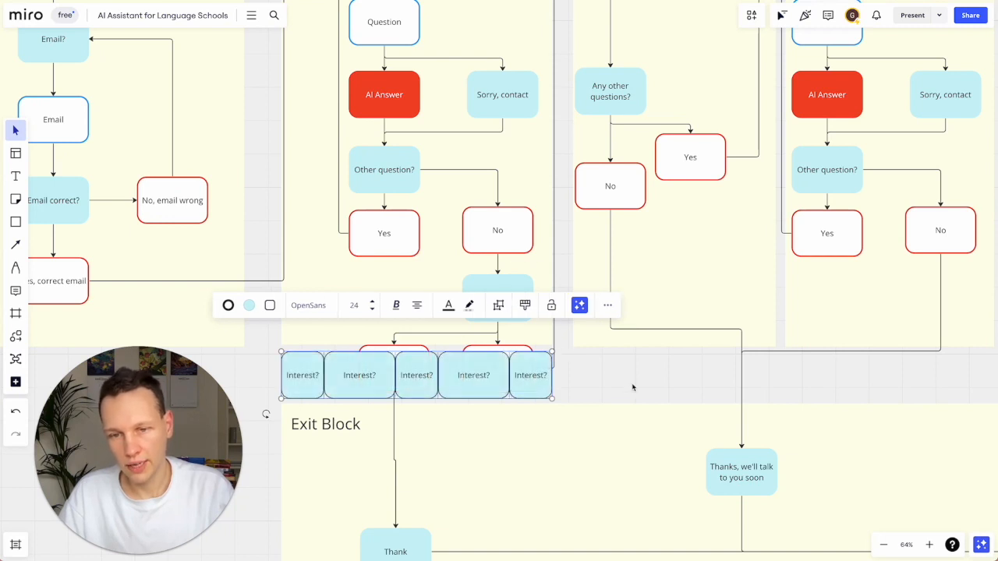
pyautogui.moveTo(335, 381); pyautogui.dragTo(637, 376)
# Step: Shift AI Block 2 and the Nothing Block with their boxes to the right, making room beside the Call Block
pyautogui.scroll(-5, 761, 332)
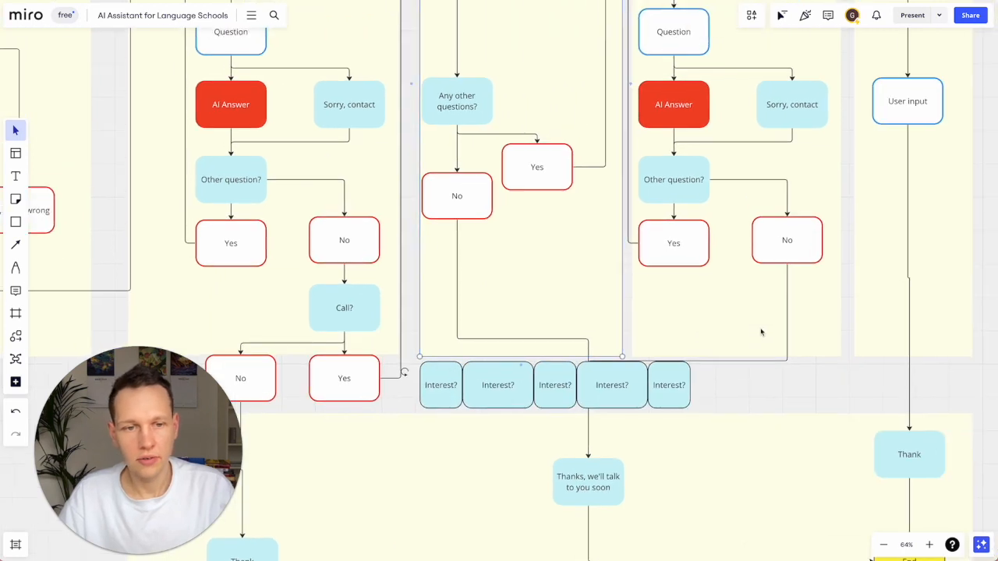
pyautogui.hscroll(1, 771, 377)
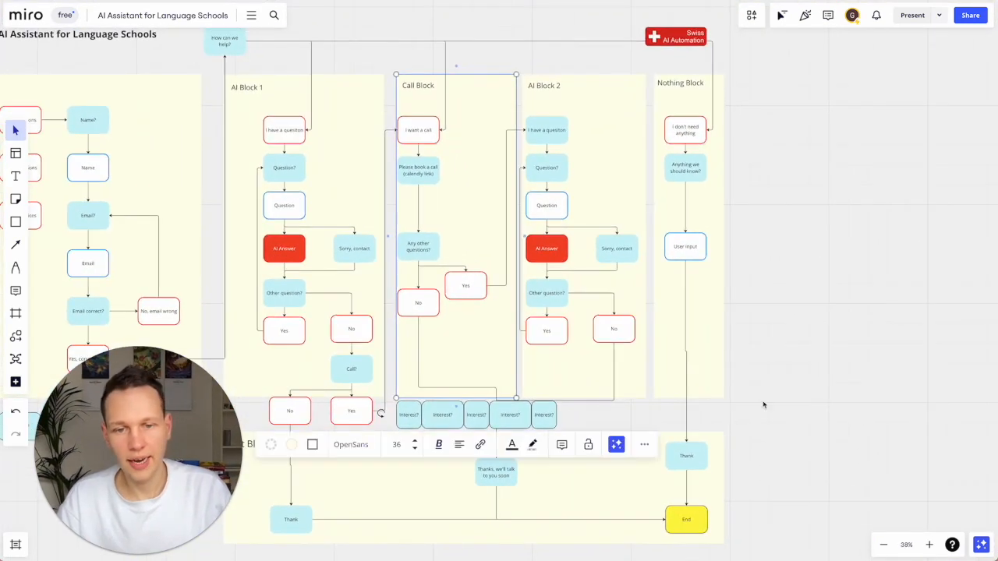
pyautogui.moveTo(773, 397); pyautogui.dragTo(530, 62)
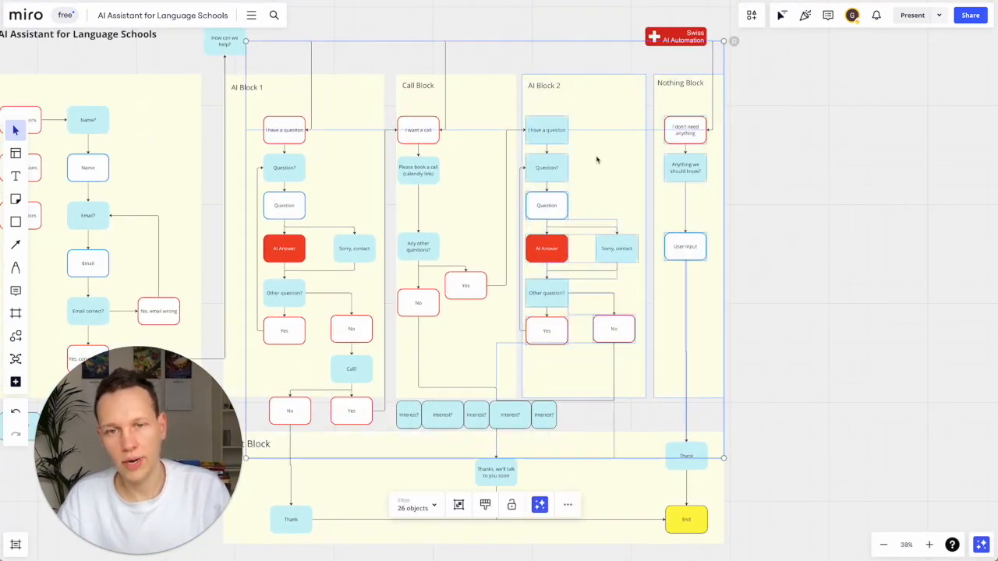
pyautogui.moveTo(587, 203); pyautogui.dragTo(674, 203)
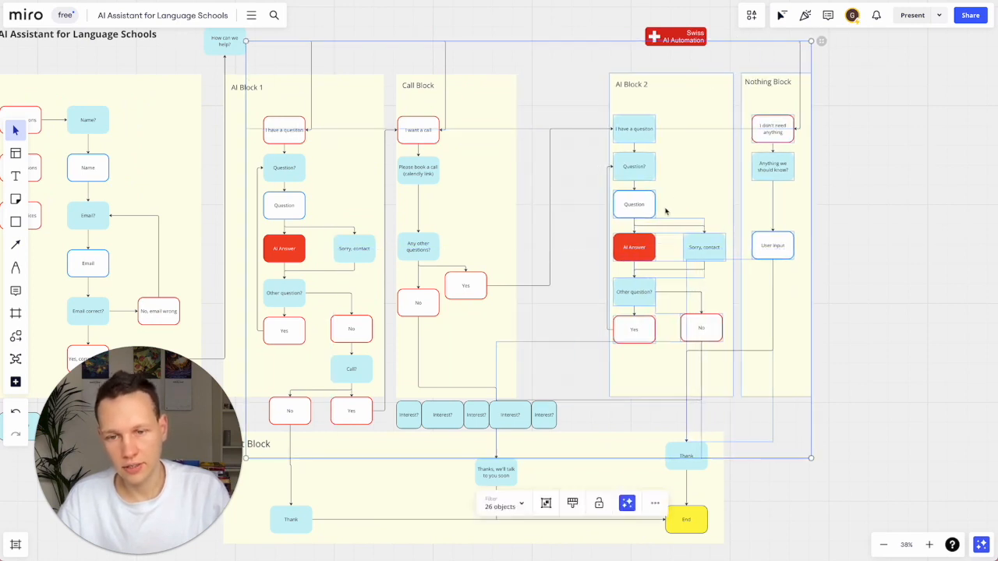
# Step: Widen the Call Block to the full width of the five-spacer row beneath it
pyautogui.click(506, 343)
pyautogui.moveTo(516, 336); pyautogui.dragTo(556, 341)
pyautogui.click(475, 420)
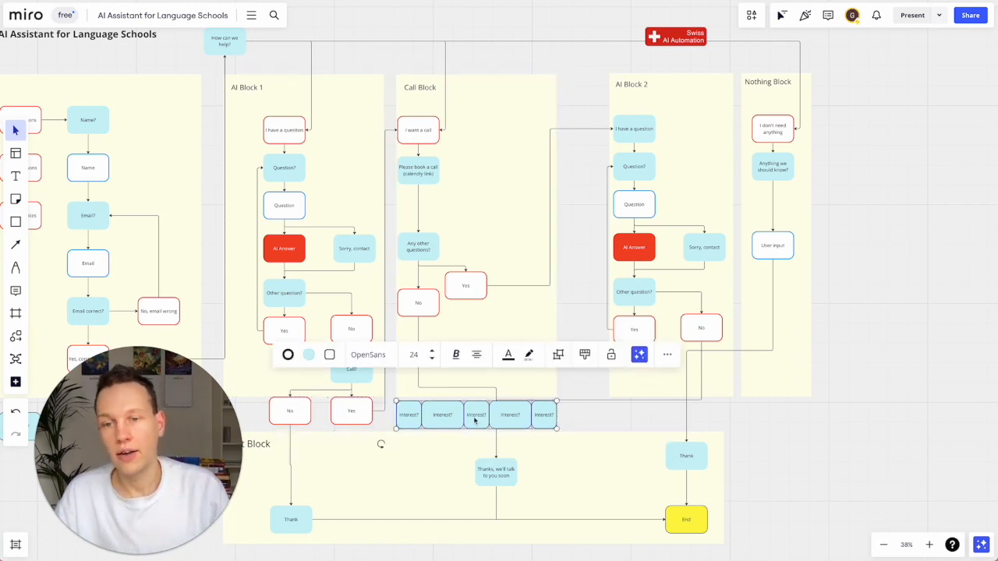
pyautogui.click(470, 225)
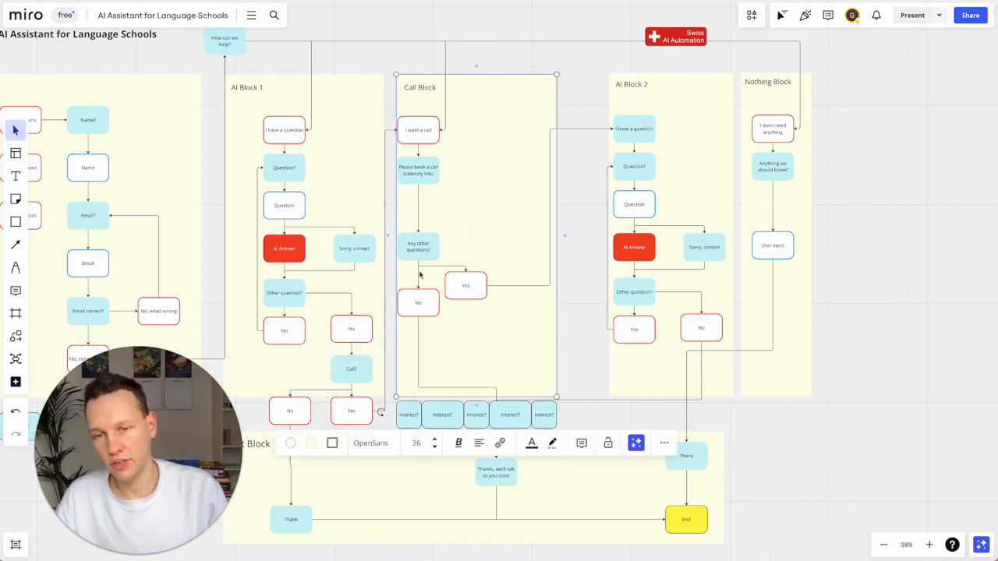
# Step: Stack the Call Block's "Yes" box directly above its "No" box, beneath "Any other questions?"
pyautogui.click(470, 293)
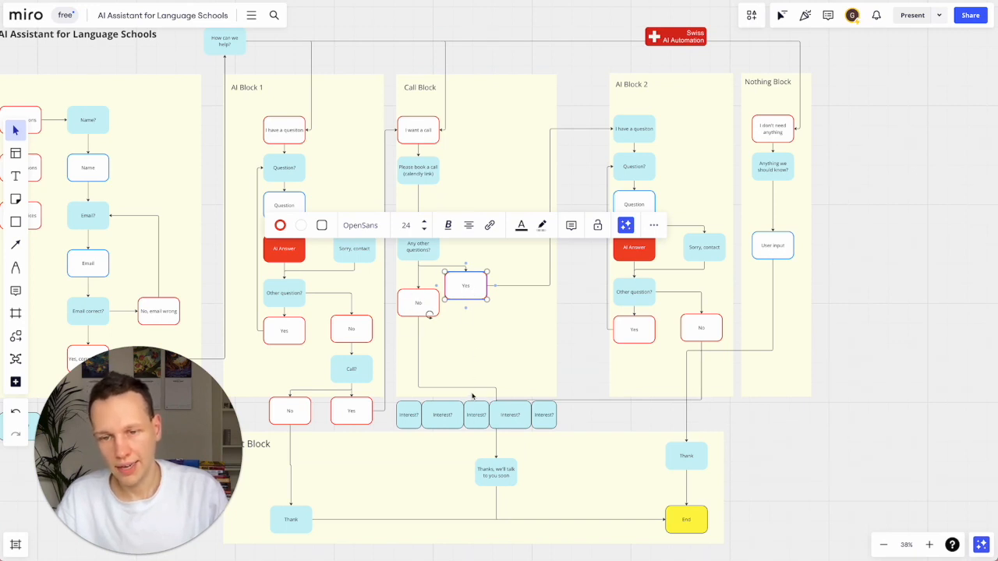
pyautogui.click(419, 305)
pyautogui.moveTo(419, 318)
pyautogui.mouseDown()
pyautogui.moveTo(424, 347)
pyautogui.moveTo(423, 336)
pyautogui.mouseUp()
pyautogui.moveTo(465, 303); pyautogui.dragTo(423, 306)
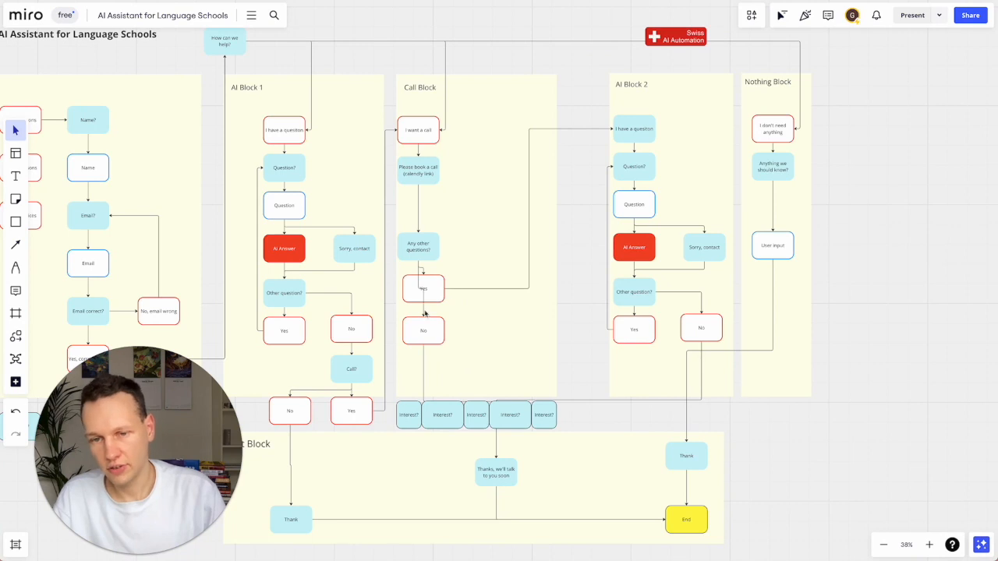
# Step: Ungroup the five spacers and narrow the Call Block to the width of the first three, 470
pyautogui.hscroll(-2, 424, 314)
pyautogui.click(585, 402)
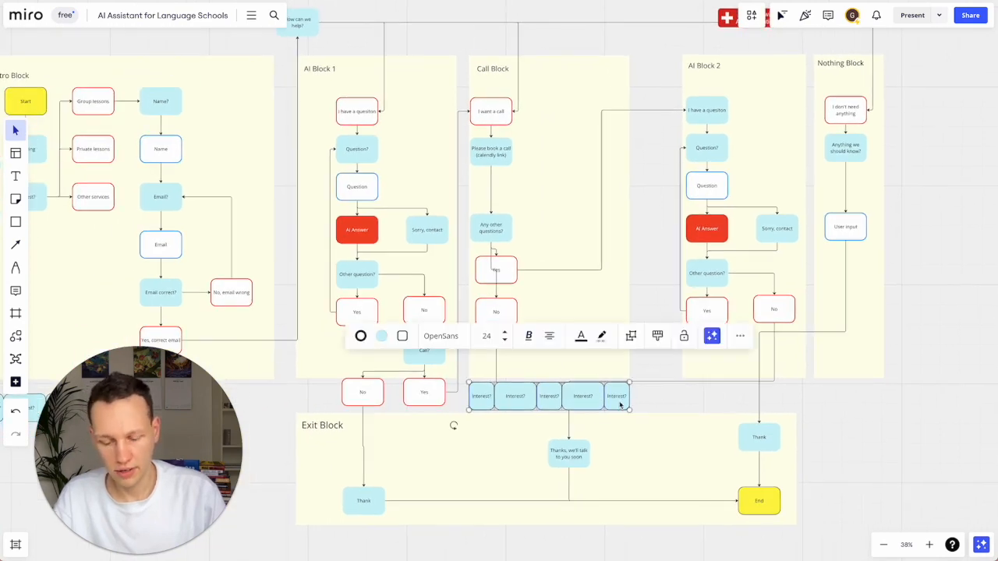
pyautogui.rightClick(582, 406)
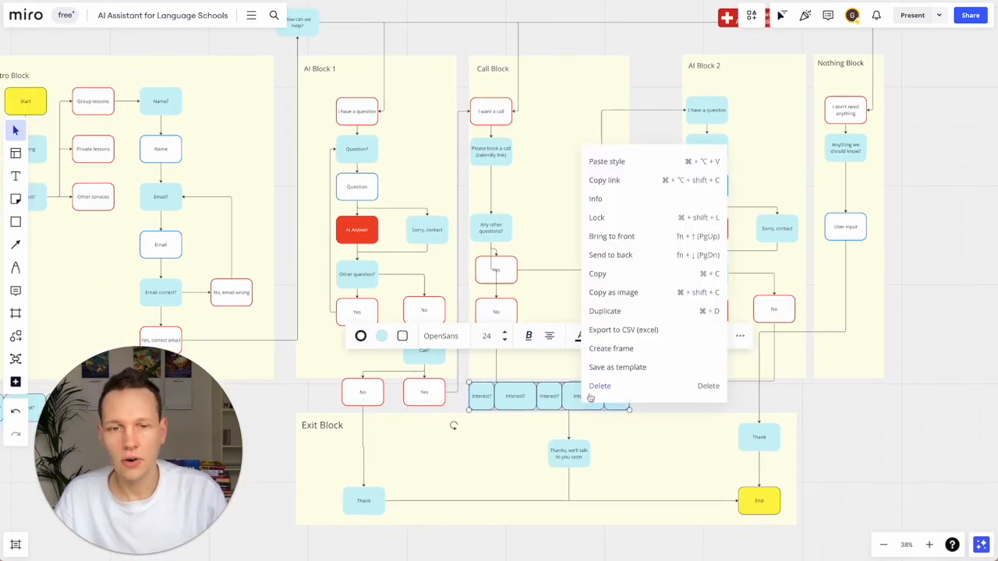
pyautogui.click(590, 398)
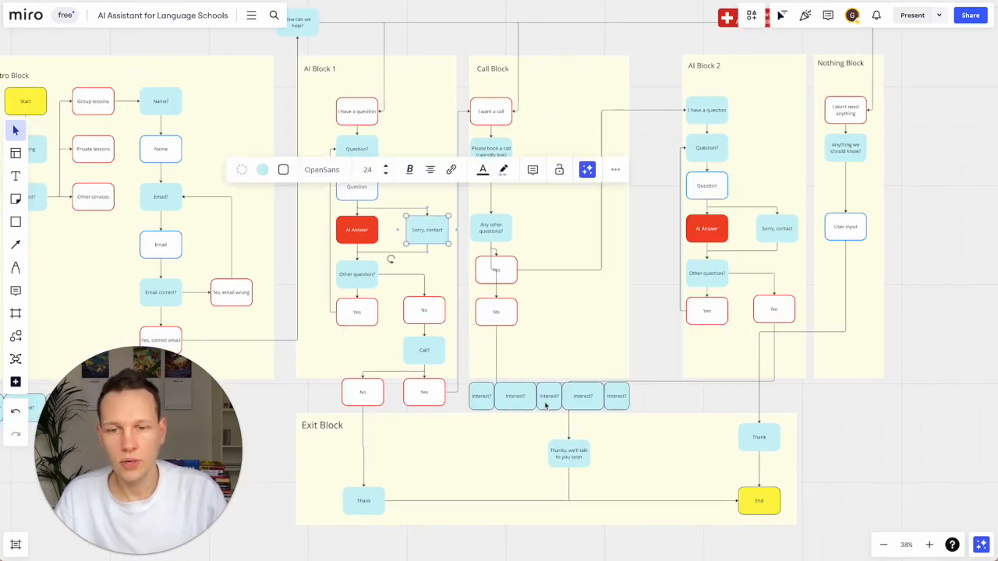
pyautogui.click(655, 398)
pyautogui.click(541, 394)
pyautogui.click(604, 360)
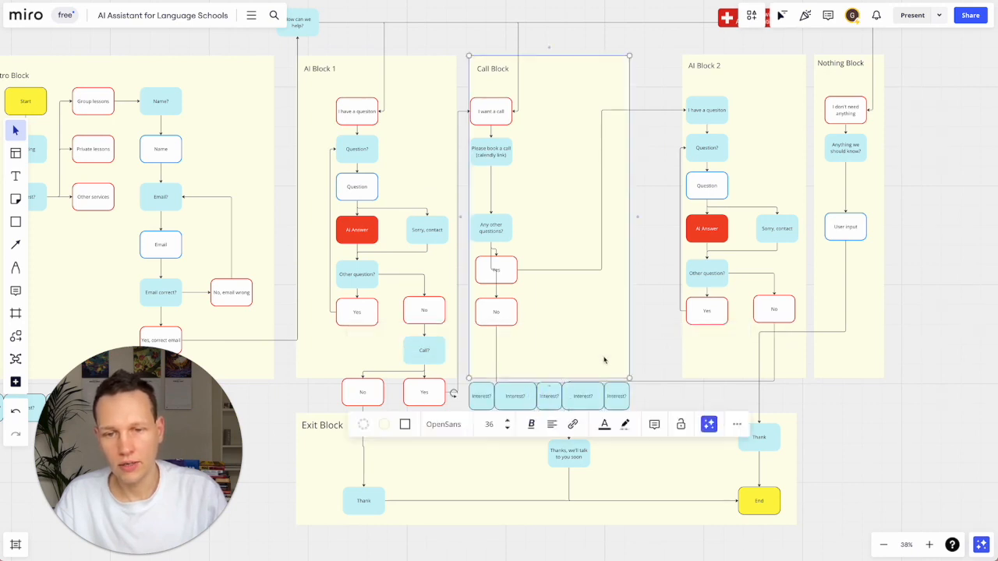
pyautogui.moveTo(629, 358); pyautogui.dragTo(560, 359)
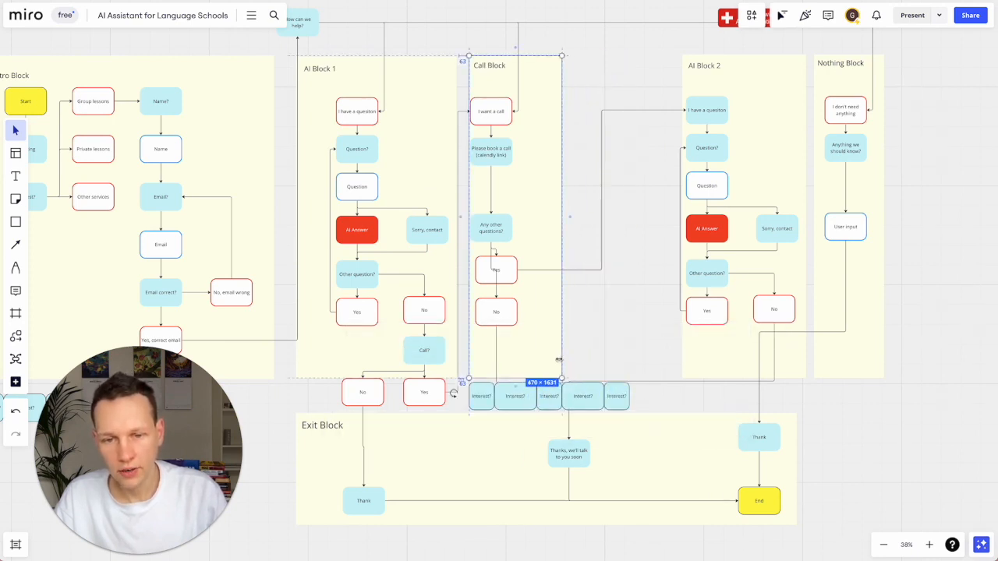
# Step: Move the five spacers beneath AI Block 2 and resize that block on both sides to match the row's width
pyautogui.click(480, 399)
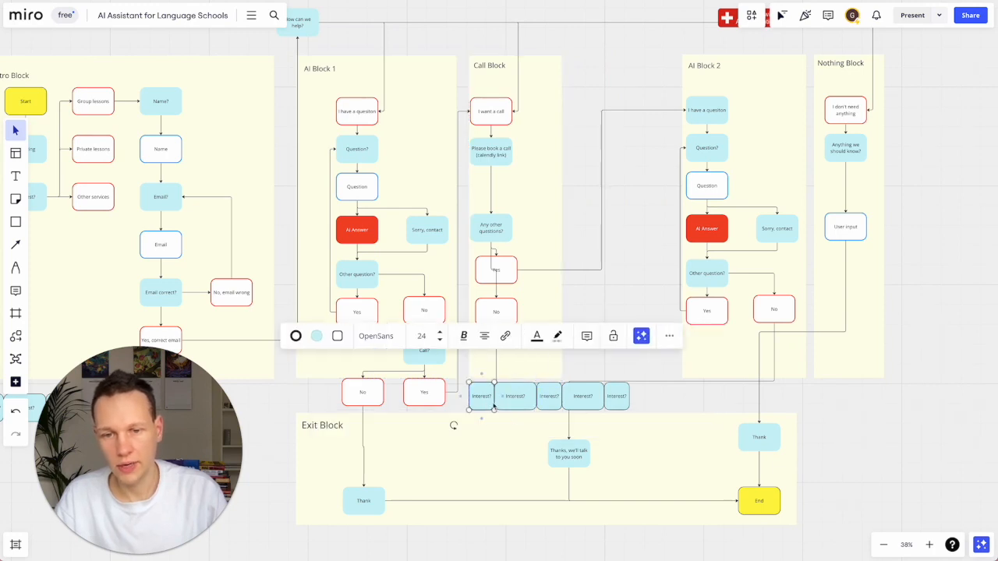
pyautogui.keyDown('shift'); pyautogui.click(531, 404); pyautogui.keyUp('shift')
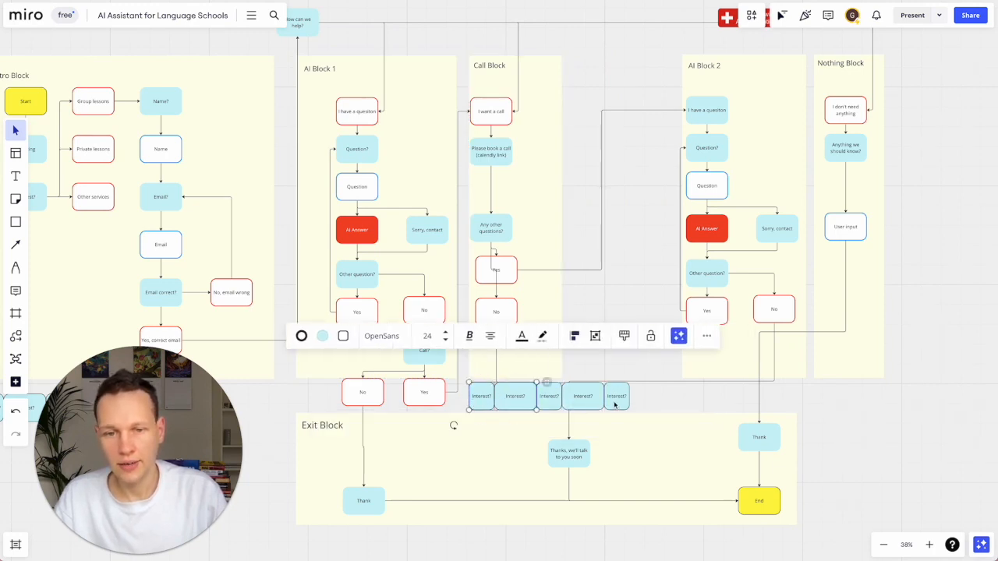
pyautogui.moveTo(650, 406)
pyautogui.mouseDown()
pyautogui.moveTo(481, 394)
pyautogui.moveTo(693, 401)
pyautogui.moveTo(639, 400)
pyautogui.mouseUp()
pyautogui.click(697, 366)
pyautogui.moveTo(683, 363); pyautogui.dragTo(634, 363)
pyautogui.moveTo(806, 353); pyautogui.dragTo(795, 354)
# Step: Move the first three spacers beneath the Nothing Block and widen that block to 470 to match them
pyautogui.click(704, 389)
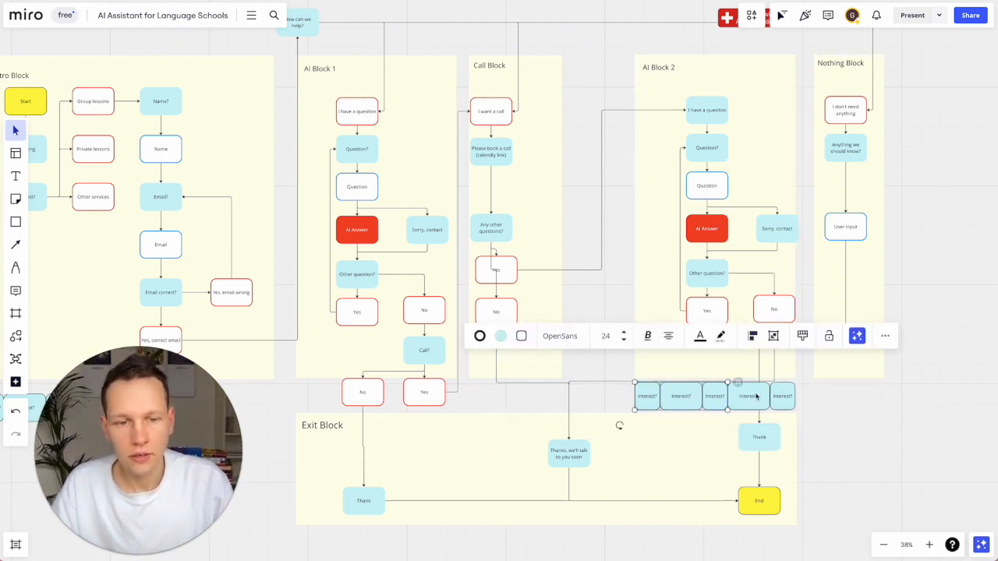
pyautogui.click(618, 402)
pyautogui.click(717, 402)
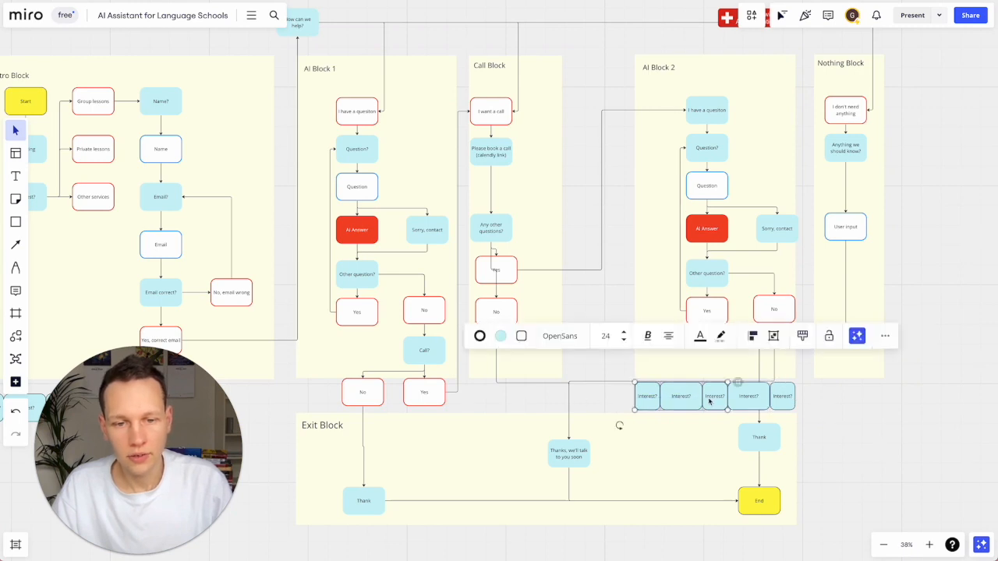
pyautogui.moveTo(651, 396); pyautogui.dragTo(830, 398)
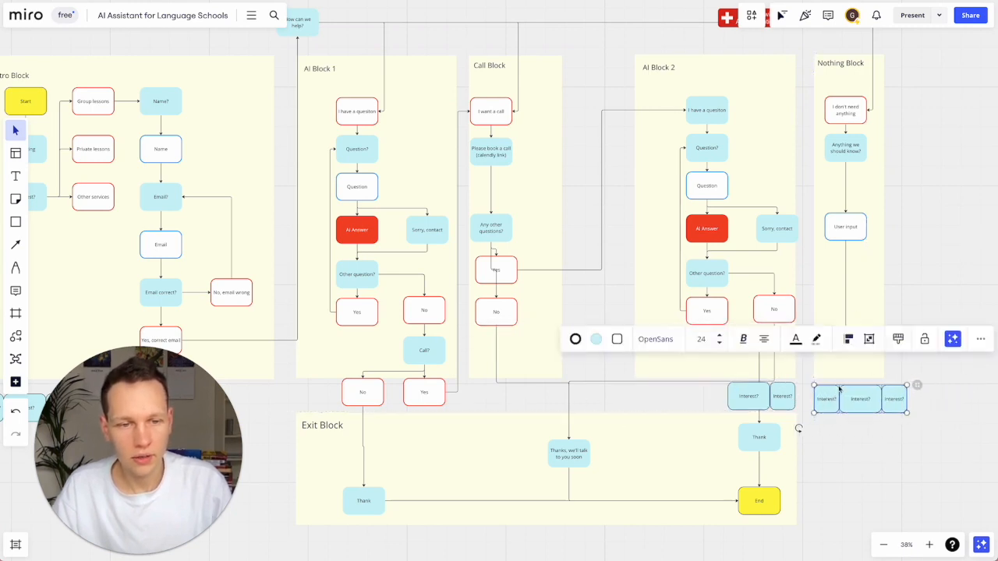
pyautogui.click(871, 370)
pyautogui.moveTo(883, 368); pyautogui.dragTo(903, 367)
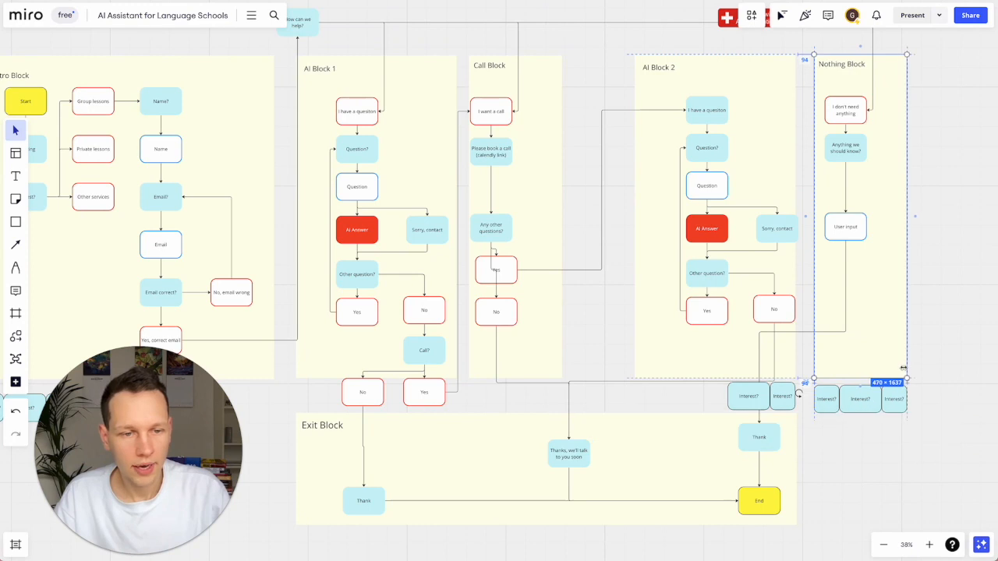
# Step: Delete the five "Interest?" spacers beneath AI Block 2 and the Nothing Block
pyautogui.moveTo(936, 396); pyautogui.dragTo(814, 392)
pyautogui.keyDown('shift'); pyautogui.click(790, 396); pyautogui.keyUp('shift')
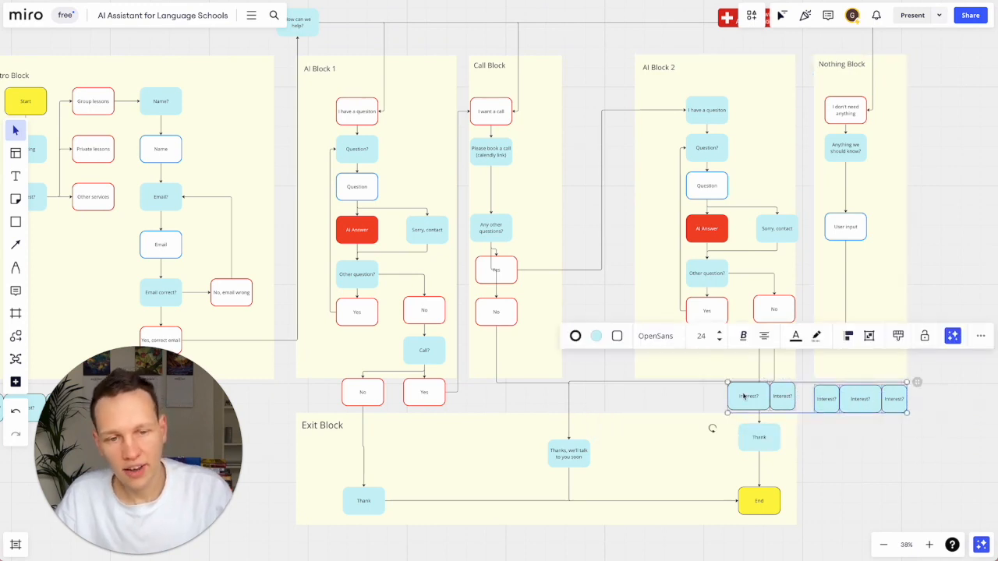
pyautogui.press('Delete')
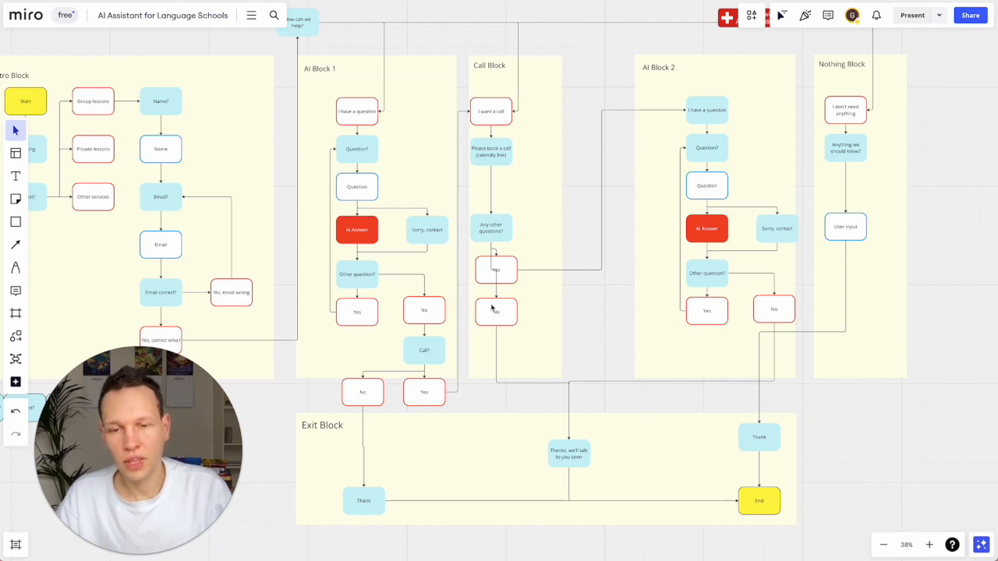
# Step: Distribute the Intro, AI 1, Call, AI 2 and Nothing block backgrounds evenly horizontally and align their top edges
pyautogui.scroll(-2, 491, 308)
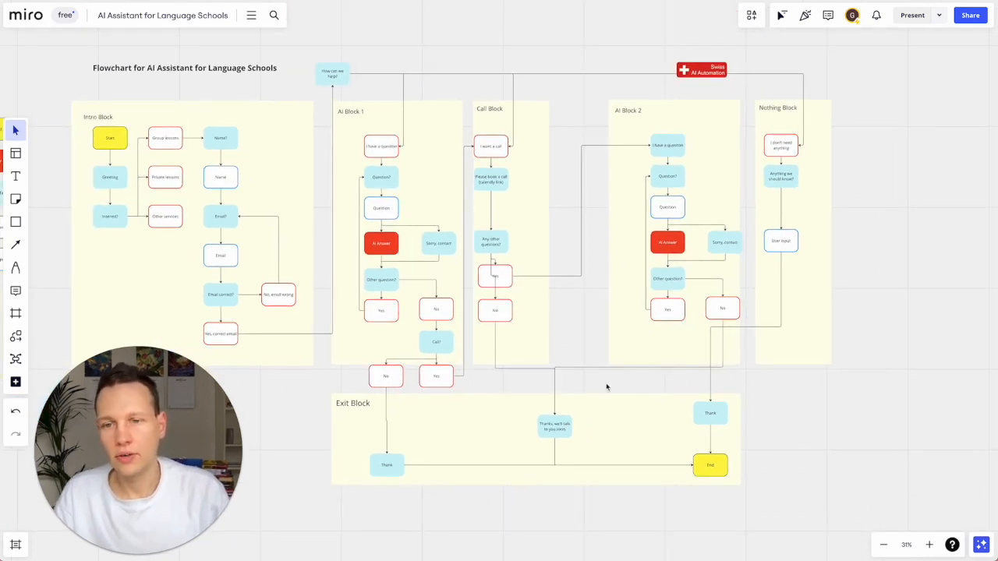
pyautogui.click(245, 162)
pyautogui.keyDown('shift'); pyautogui.click(434, 109); pyautogui.keyUp('shift')
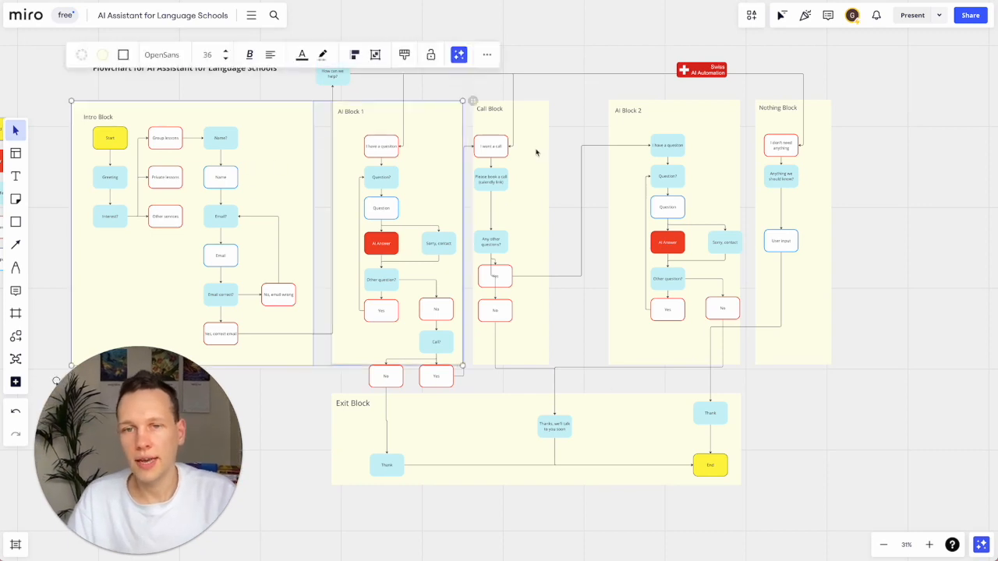
pyautogui.keyDown('shift'); pyautogui.click(533, 153); pyautogui.keyUp('shift')
pyautogui.keyDown('shift'); pyautogui.click(729, 136); pyautogui.keyUp('shift')
pyautogui.keyDown('shift'); pyautogui.click(811, 263); pyautogui.keyUp('shift')
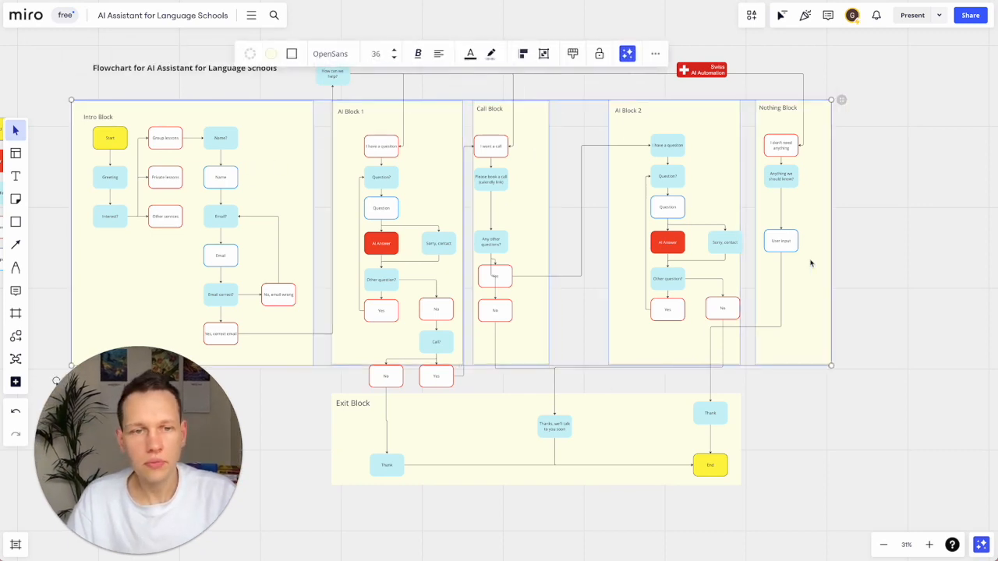
pyautogui.click(524, 55)
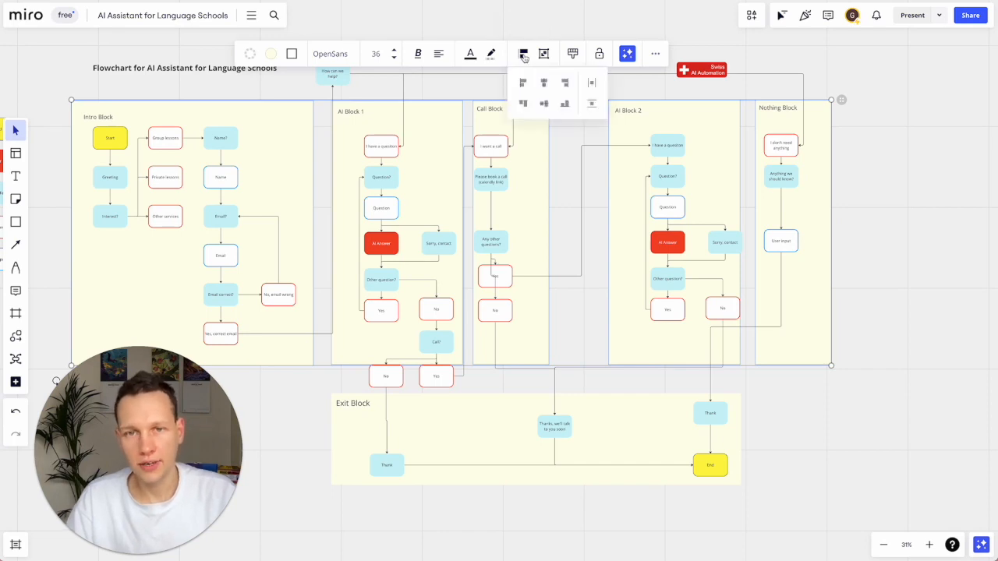
pyautogui.click(593, 84)
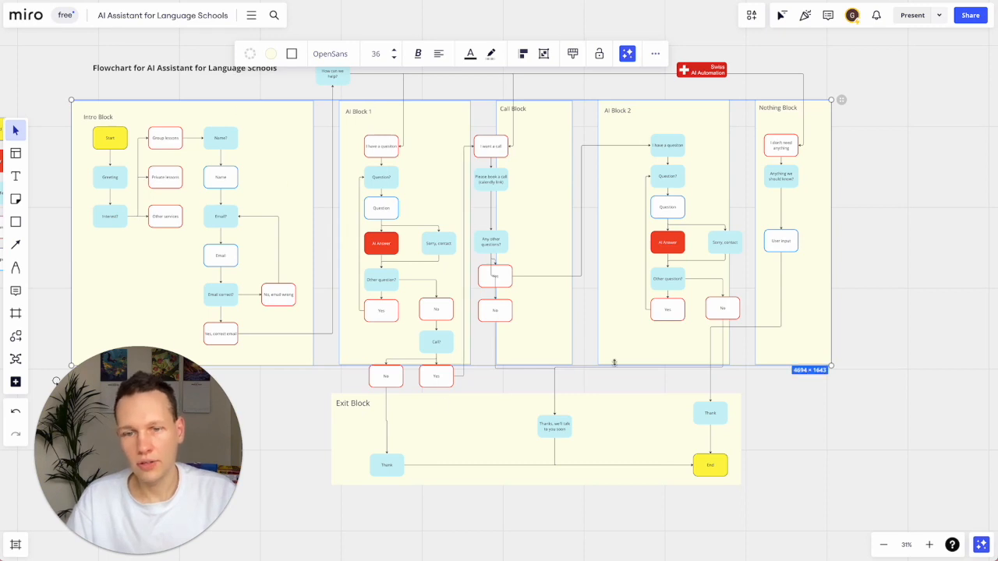
pyautogui.click(523, 54)
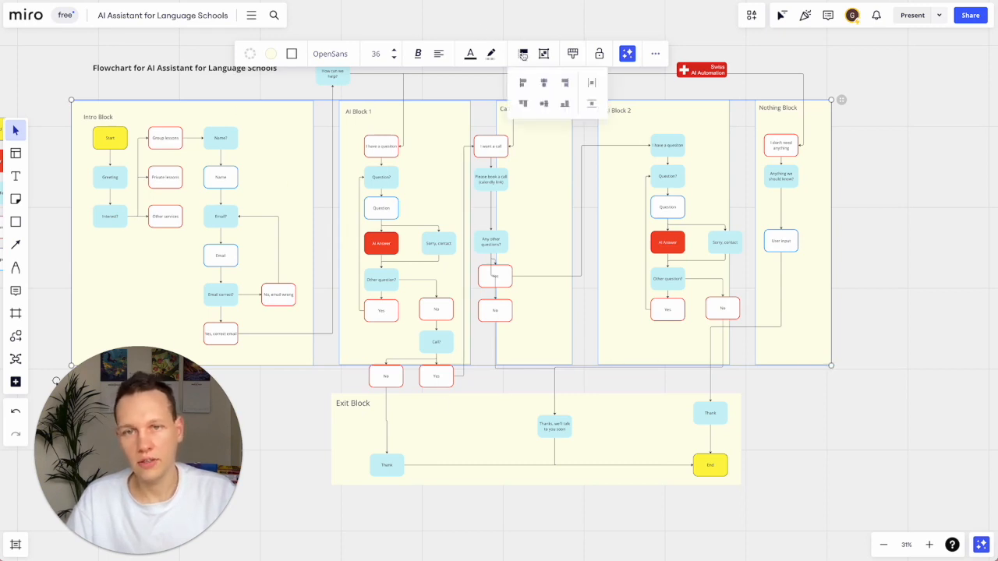
pyautogui.click(523, 104)
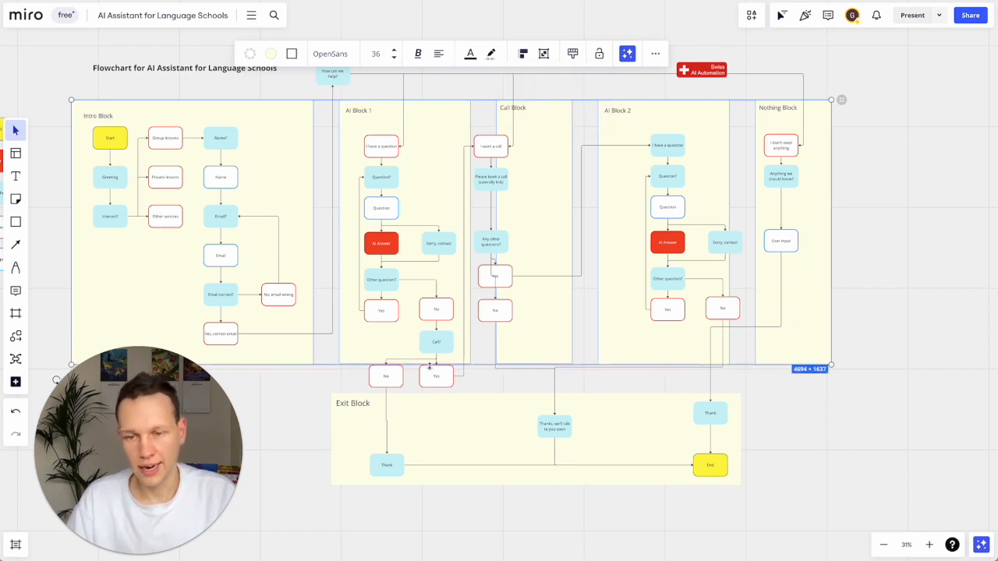
# Step: Extend the bottom edge of the AI Block 1 background down to line up with the Intro Block's bottom edge
pyautogui.scroll(10, 314, 382)
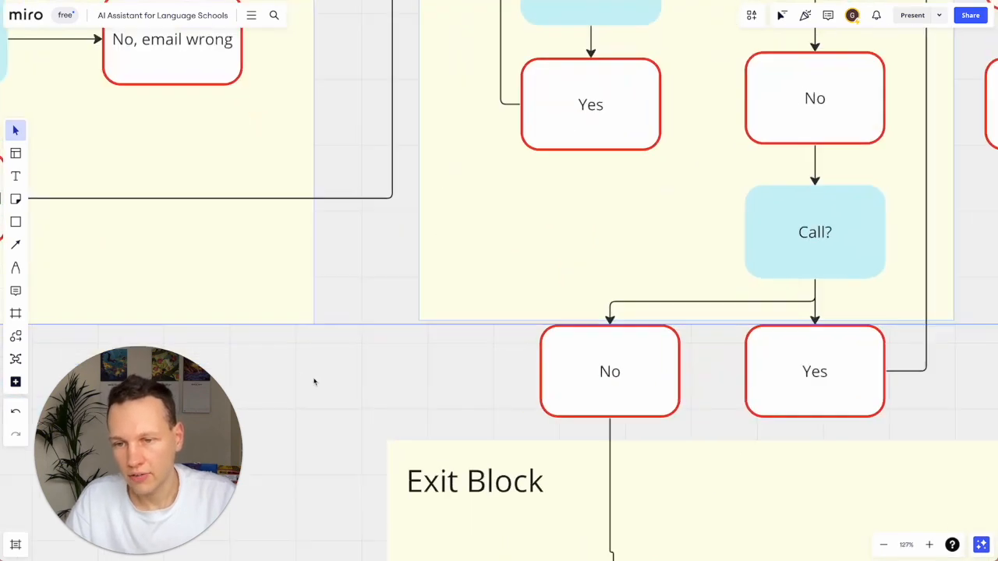
pyautogui.click(512, 265)
pyautogui.moveTo(725, 321); pyautogui.dragTo(724, 324)
pyautogui.hscroll(5, 724, 324)
pyautogui.hscroll(3, 724, 324)
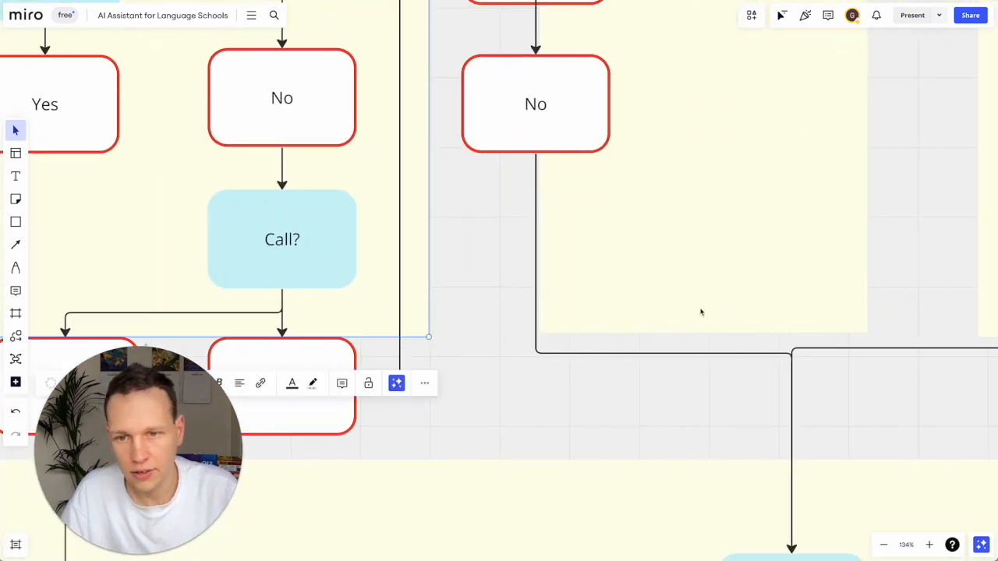
# Step: Adjust the bottom edges of the Call Block, AI Block 2 and Nothing Block backgrounds so they line up, about 1638 high
pyautogui.click(668, 341)
pyautogui.moveTo(669, 342); pyautogui.dragTo(669, 340)
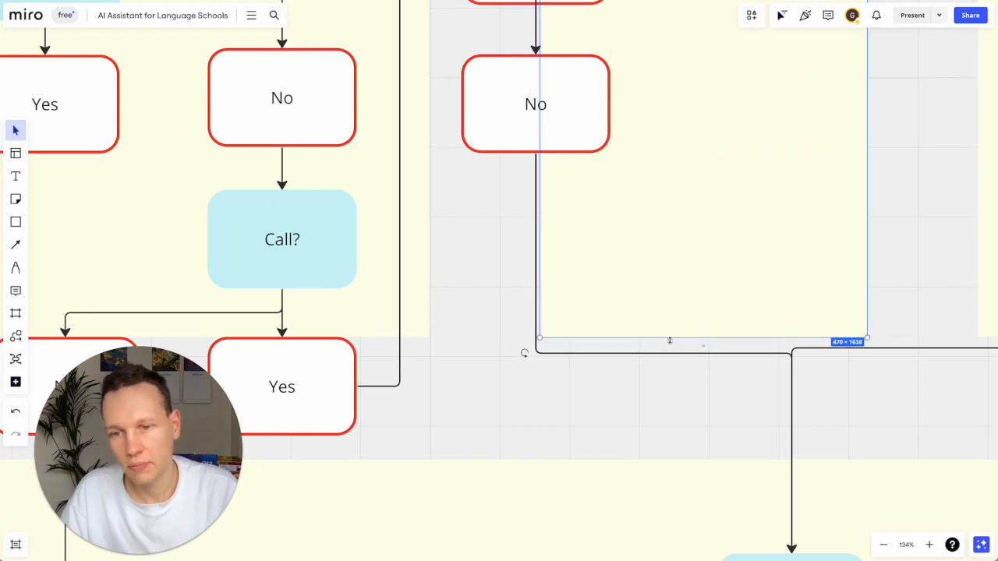
pyautogui.hscroll(10, 669, 340)
pyautogui.click(684, 306)
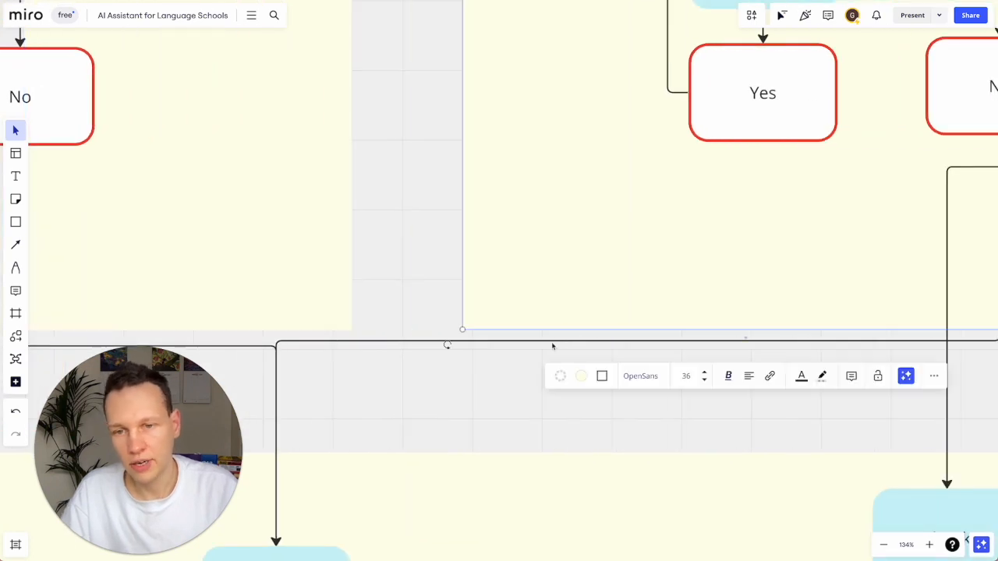
pyautogui.moveTo(558, 328); pyautogui.dragTo(559, 328)
pyautogui.hscroll(2, 558, 328)
pyautogui.hscroll(15, 558, 326)
pyautogui.hscroll(-2, 557, 326)
pyautogui.click(525, 326)
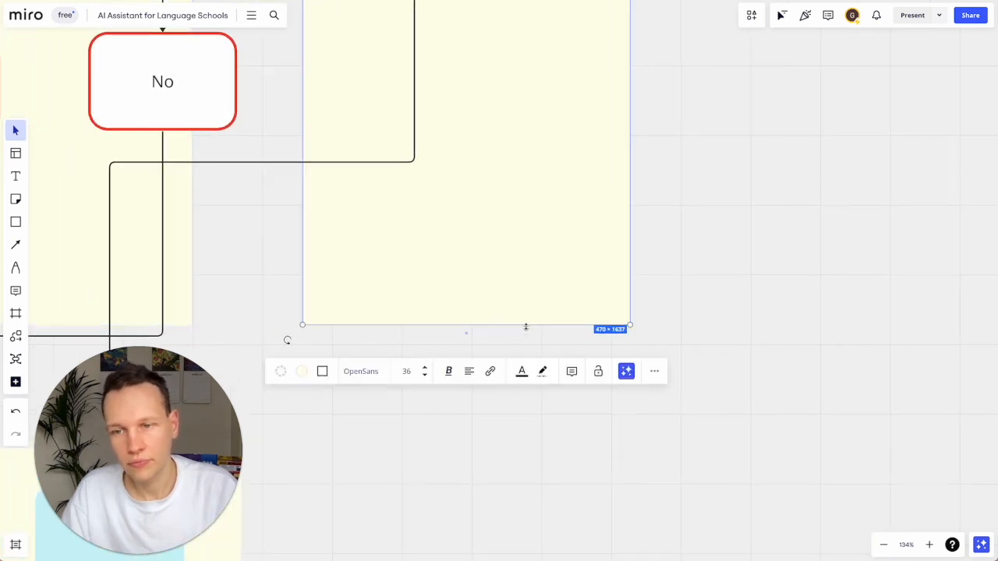
pyautogui.click(454, 382)
# Step: Align the Exit Block background with AI Block 1's left edge and widen it to the Nothing Block's right edge
pyautogui.scroll(-10, 456, 383)
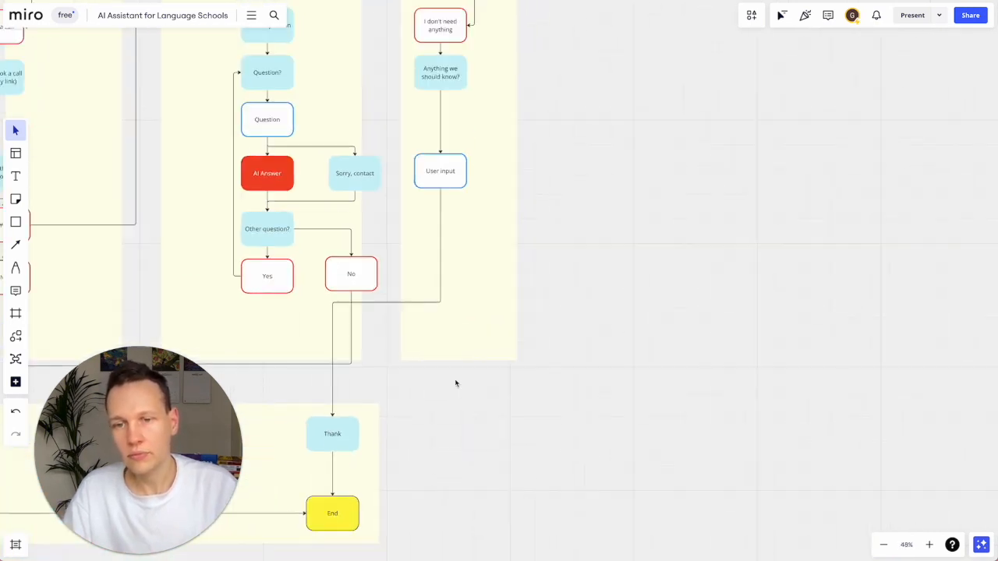
pyautogui.scroll(-6, 456, 382)
pyautogui.click(431, 409)
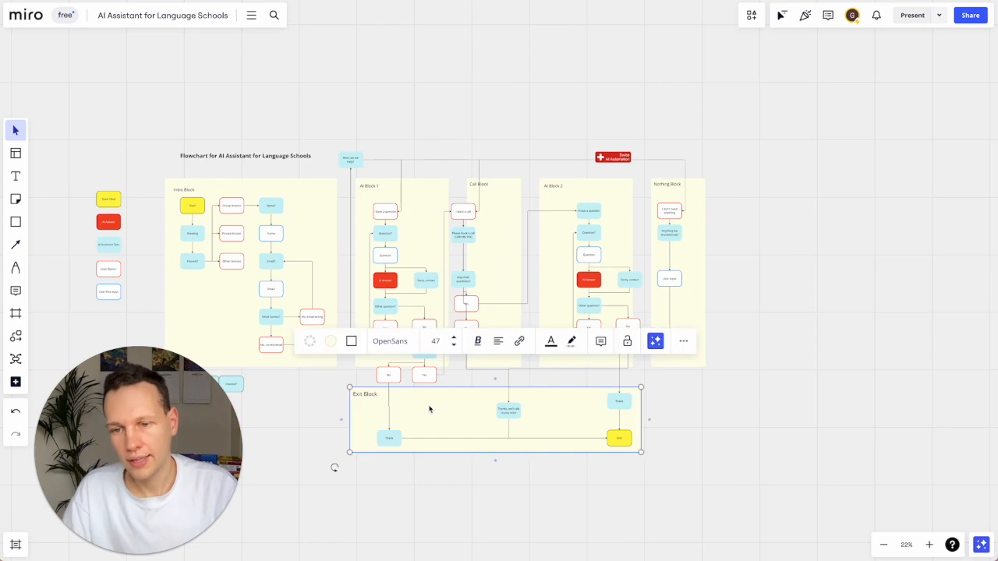
pyautogui.moveTo(431, 411); pyautogui.dragTo(438, 407)
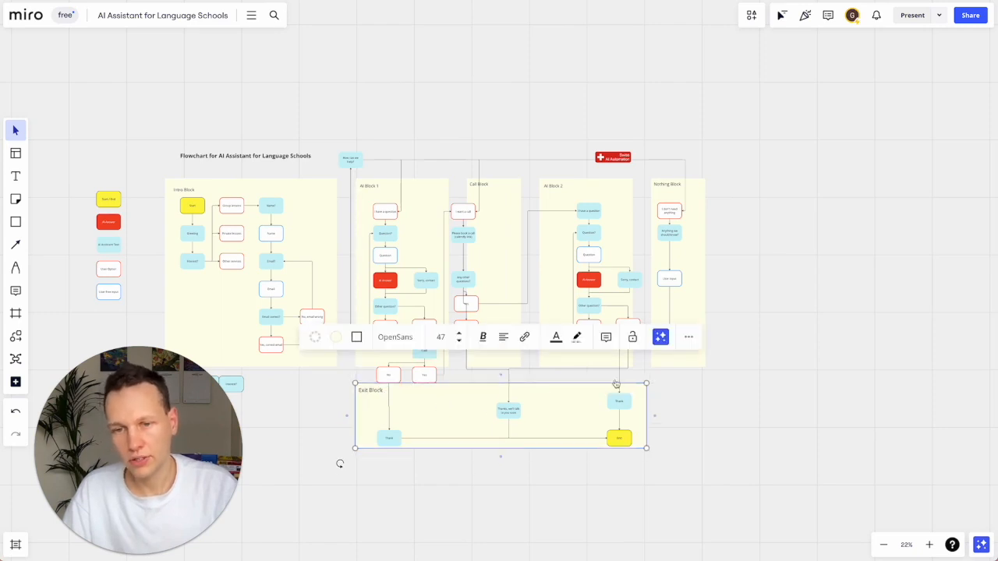
pyautogui.moveTo(645, 415); pyautogui.dragTo(705, 419)
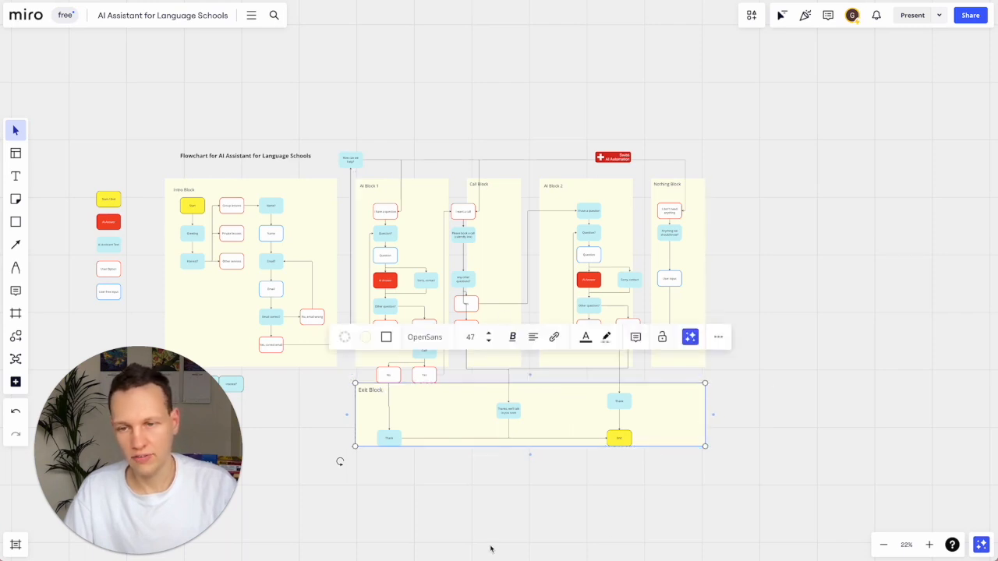
pyautogui.click(491, 491)
# Step: Rearrange the row of Interest? spacer boxes below the Intro Block, placing a small one beneath the rightmost large one
pyautogui.hscroll(-5, 483, 375)
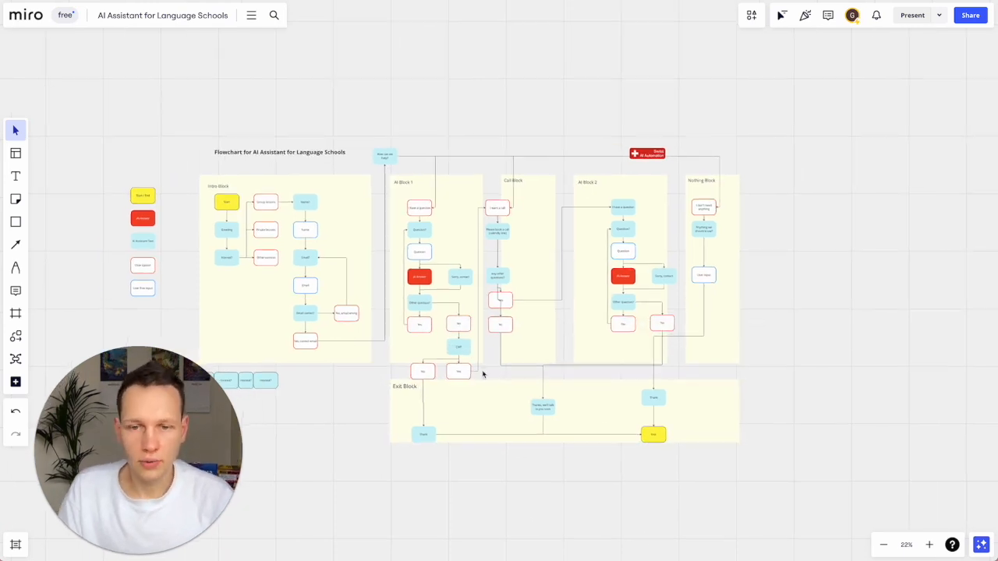
pyautogui.scroll(3, 483, 375)
pyautogui.hscroll(-2, 483, 375)
pyautogui.moveTo(374, 441); pyautogui.dragTo(307, 436)
pyautogui.click(403, 503)
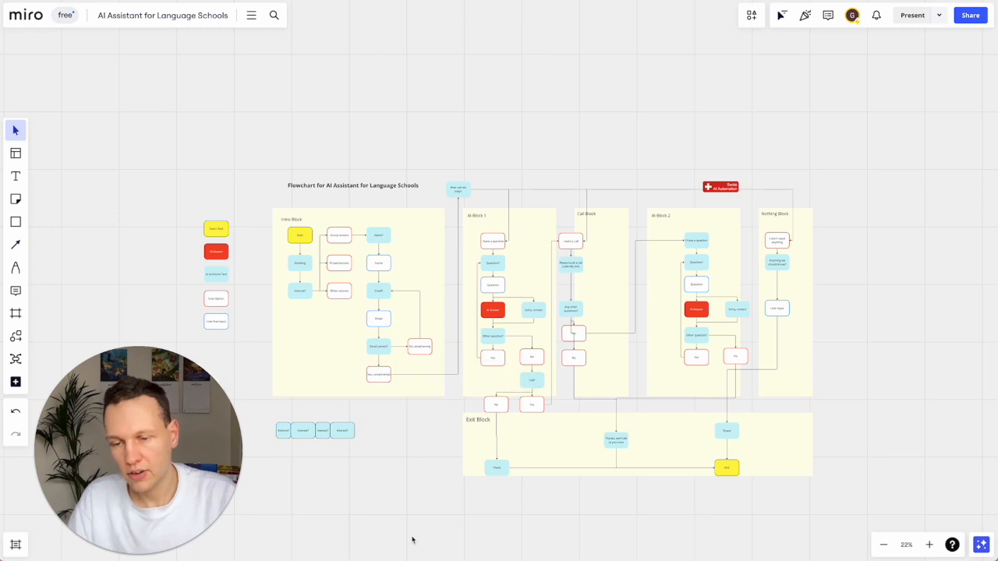
pyautogui.moveTo(322, 432); pyautogui.dragTo(337, 449)
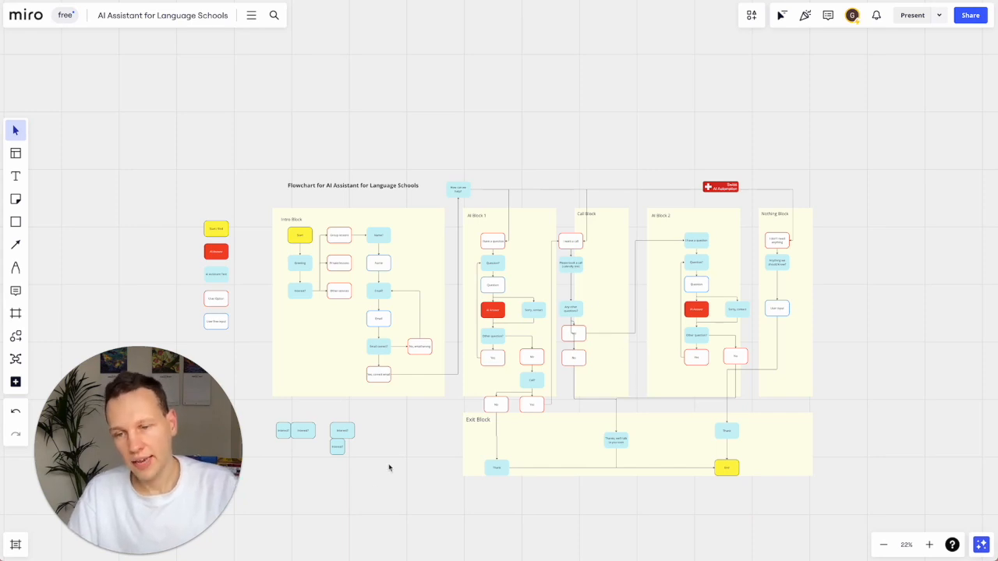
# Step: Delete the two surplus Interest? boxes, keeping one large spacer with a small one centred beneath it
pyautogui.hscroll(-3, 399, 460)
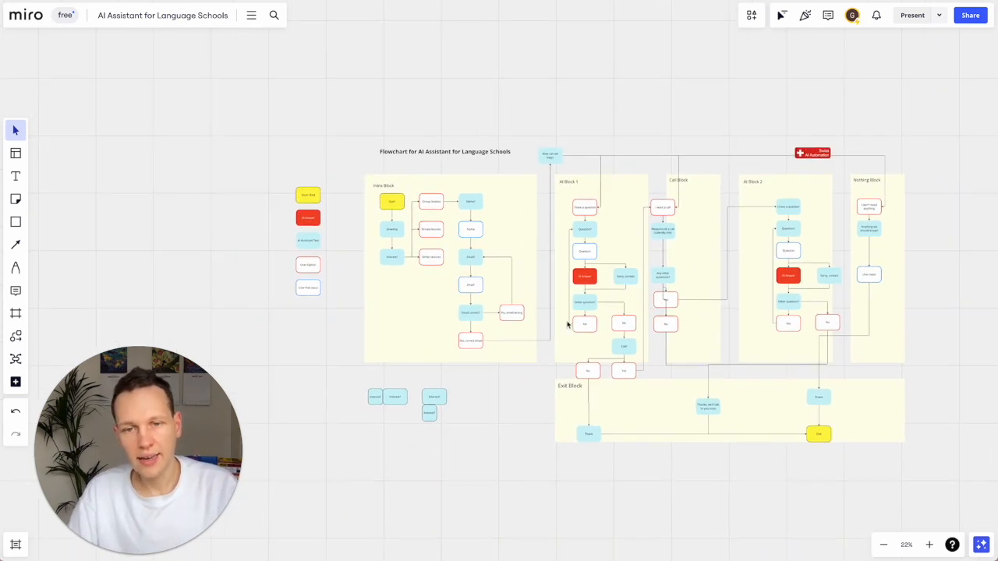
pyautogui.scroll(3, 521, 352)
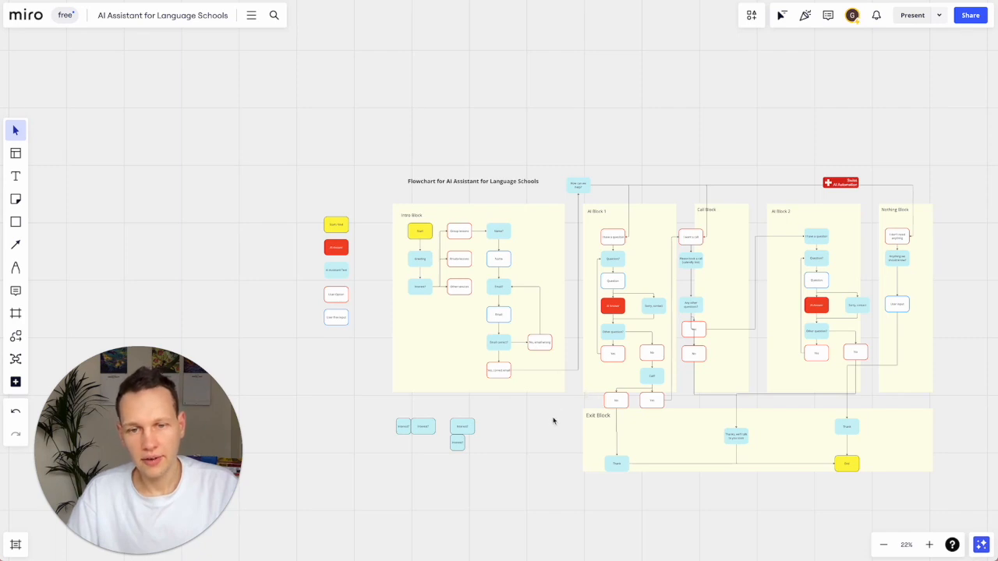
pyautogui.scroll(5, 456, 429)
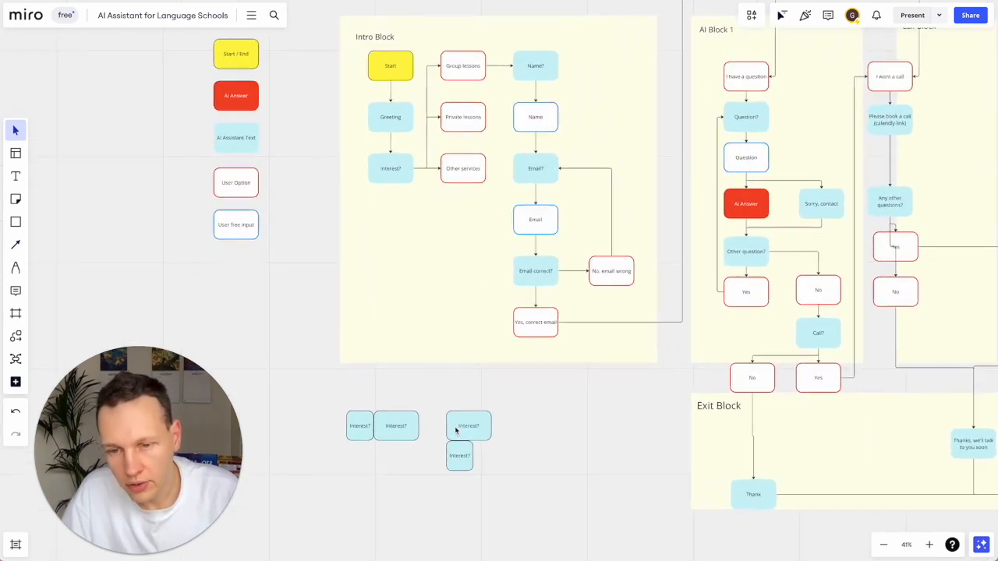
pyautogui.click(470, 426)
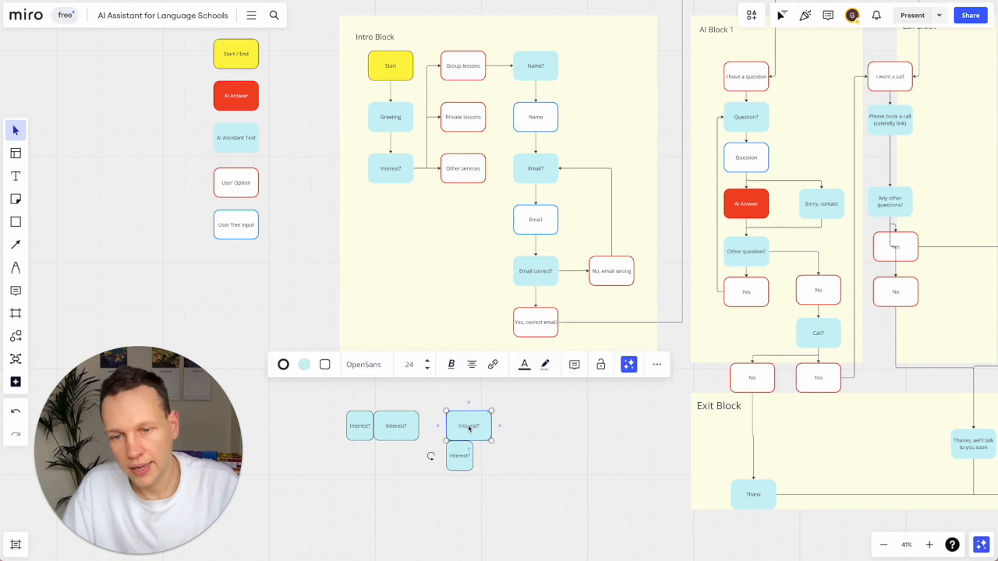
pyautogui.moveTo(462, 457); pyautogui.dragTo(336, 424)
pyautogui.press('Delete')
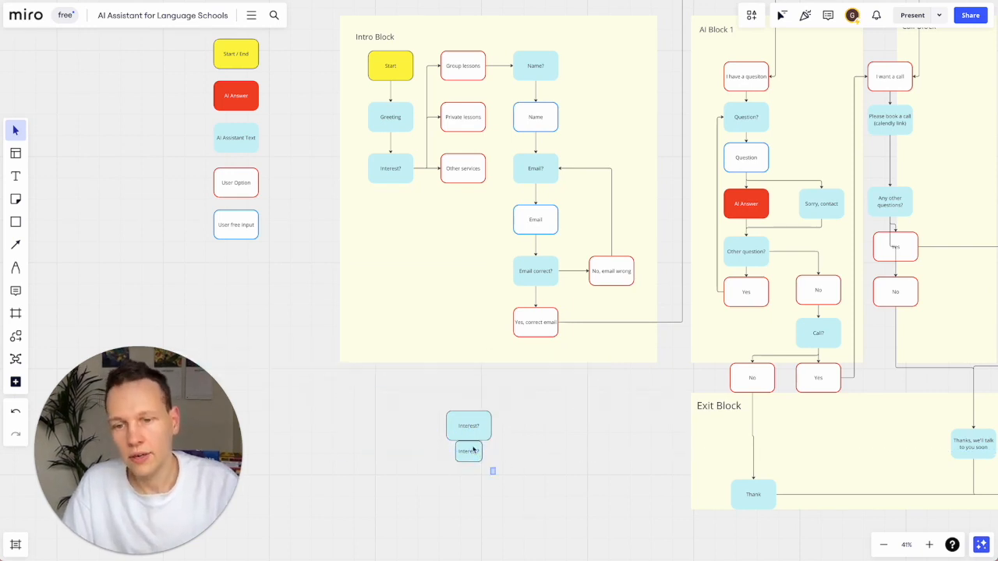
# Step: Move the large-and-small Interest? spacer pair beside the Intro Block, level with the Start box, and duplicate it downward
pyautogui.moveTo(494, 476); pyautogui.dragTo(401, 373)
pyautogui.moveTo(469, 428); pyautogui.dragTo(315, 159)
pyautogui.hotkey('ctrl', 'd')
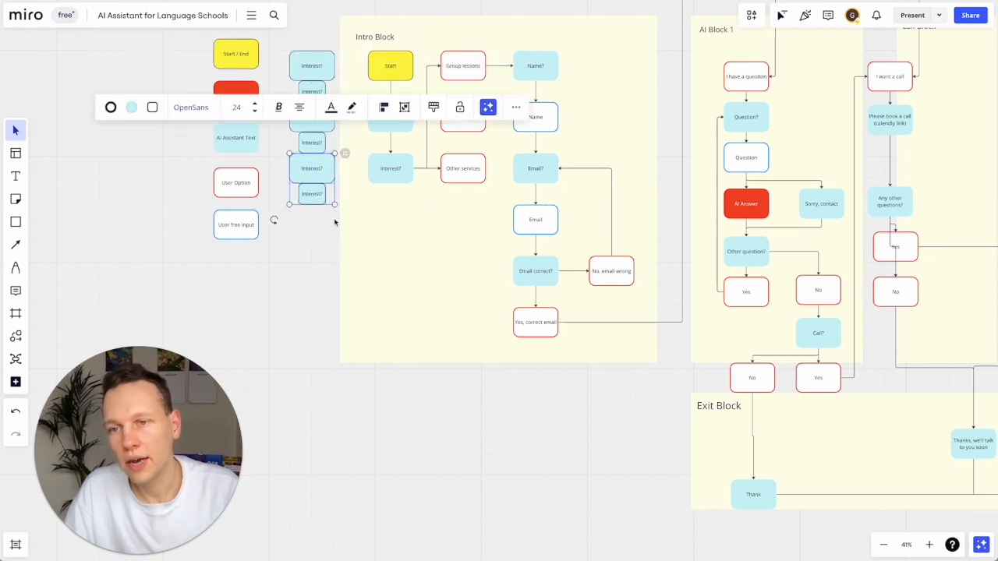
# Step: Copy the spacer pairs further down to form a continuous column of eight large-and-small Interest? pairs beside the Intro Block
pyautogui.moveTo(335, 220); pyautogui.dragTo(344, 241)
pyautogui.hotkey('ctrl', 'c')
pyautogui.hotkey('ctrl', 'v')
pyautogui.click(375, 390)
pyautogui.moveTo(375, 387); pyautogui.dragTo(333, 407)
pyautogui.moveTo(332, 408); pyautogui.dragTo(361, 310)
pyautogui.moveTo(355, 266); pyautogui.dragTo(351, 375)
pyautogui.click(407, 464)
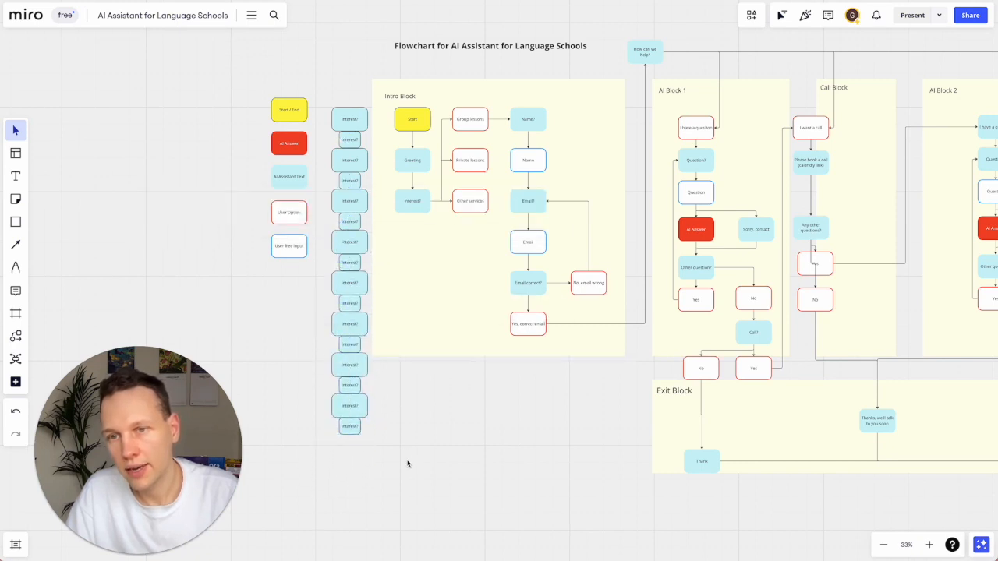
pyautogui.click(351, 143)
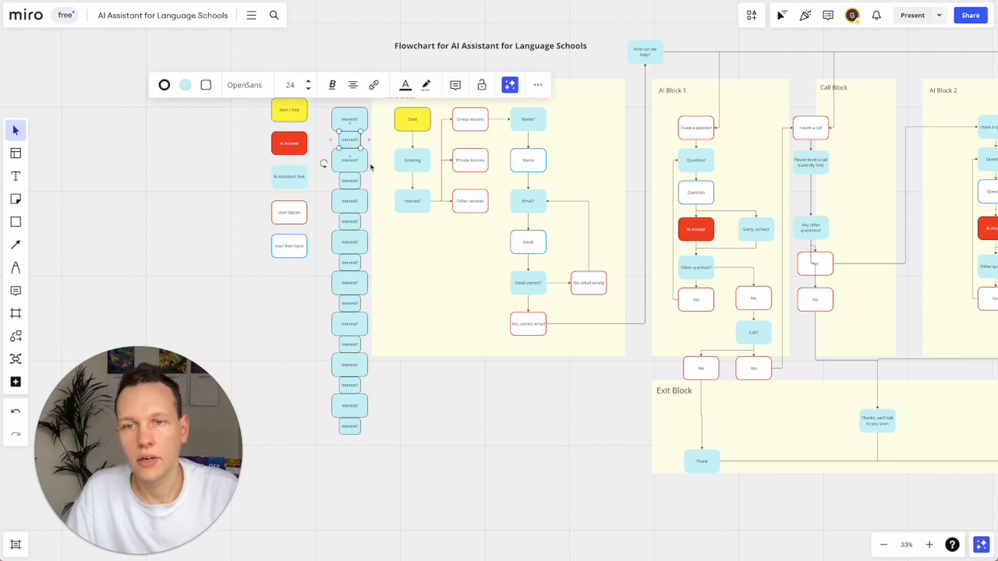
pyautogui.moveTo(350, 142); pyautogui.dragTo(350, 89)
pyautogui.press('super+z')
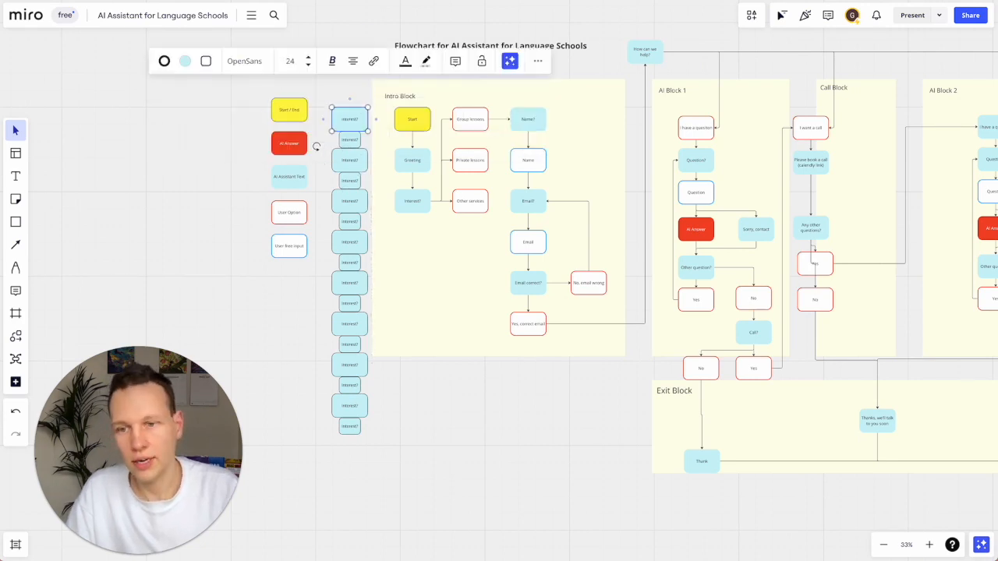
pyautogui.moveTo(365, 446); pyautogui.dragTo(329, 103)
pyautogui.click(438, 310)
pyautogui.click(520, 435)
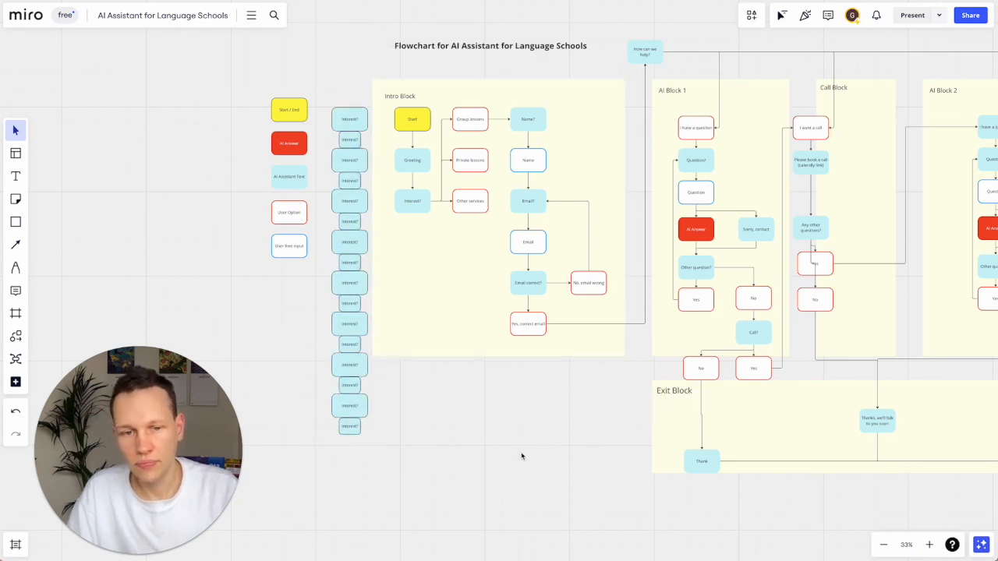
# Step: Move the Exit Block with its contents down to make room beneath the other blocks
pyautogui.scroll(-5, 521, 456)
pyautogui.moveTo(861, 499); pyautogui.dragTo(569, 431)
pyautogui.moveTo(627, 444); pyautogui.dragTo(628, 508)
# Step: Extend the Intro, AI Block 1, Call, AI Block 2 and Nothing Block backgrounds together down to the spacer column's lower end
pyautogui.click(537, 387)
pyautogui.keyDown('shift'); pyautogui.click(591, 398); pyautogui.keyUp('shift')
pyautogui.keyDown('shift'); pyautogui.click(675, 405); pyautogui.keyUp('shift')
pyautogui.keyDown('shift'); pyautogui.click(738, 406); pyautogui.keyUp('shift')
pyautogui.keyDown('shift'); pyautogui.click(816, 406); pyautogui.keyUp('shift')
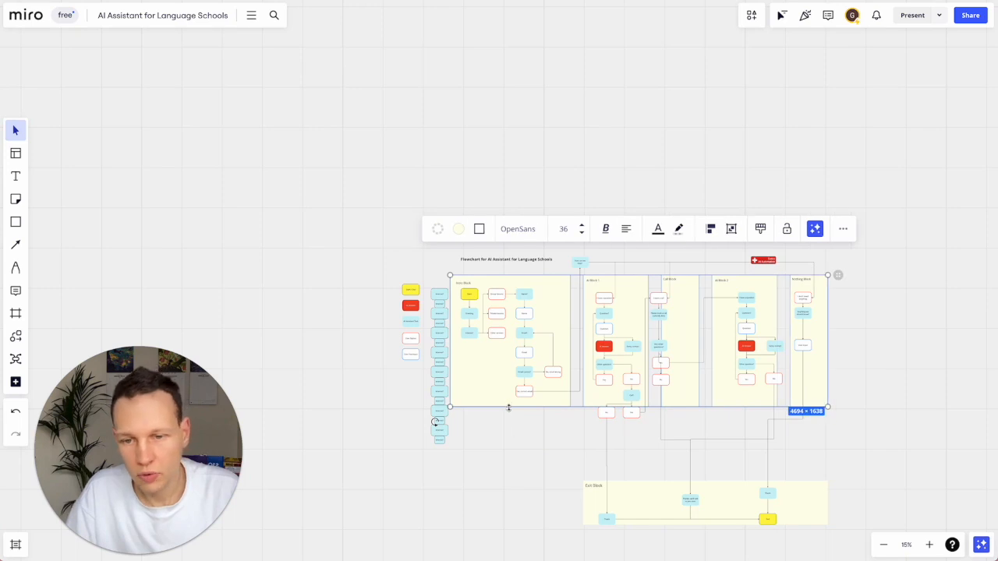
pyautogui.moveTo(508, 407); pyautogui.dragTo(501, 444)
pyautogui.scroll(5, 501, 445)
pyautogui.click(463, 474)
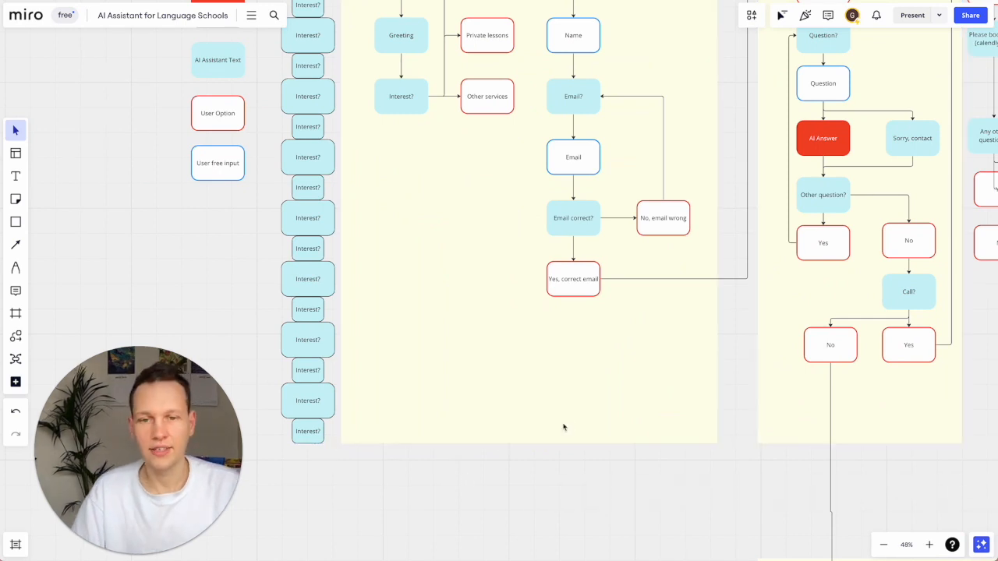
# Step: Examine how the boxes and backgrounds of the Intro Block, AI Block 1 and Call Block line up with the spacer column
pyautogui.scroll(2, 568, 421)
pyautogui.hscroll(2, 568, 421)
pyautogui.scroll(-2, 568, 424)
pyautogui.hscroll(-1, 566, 424)
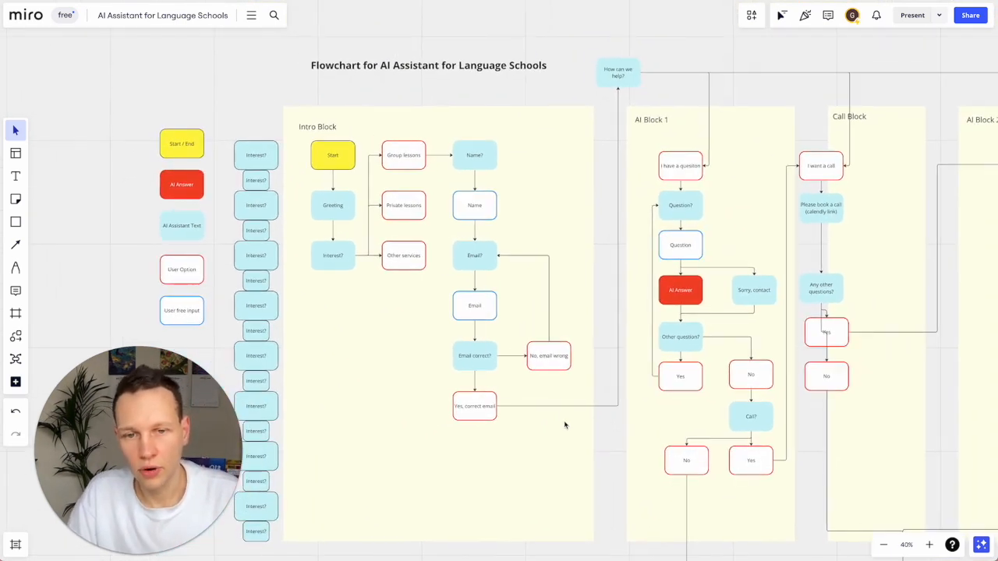
pyautogui.scroll(-2, 565, 425)
pyautogui.click(698, 387)
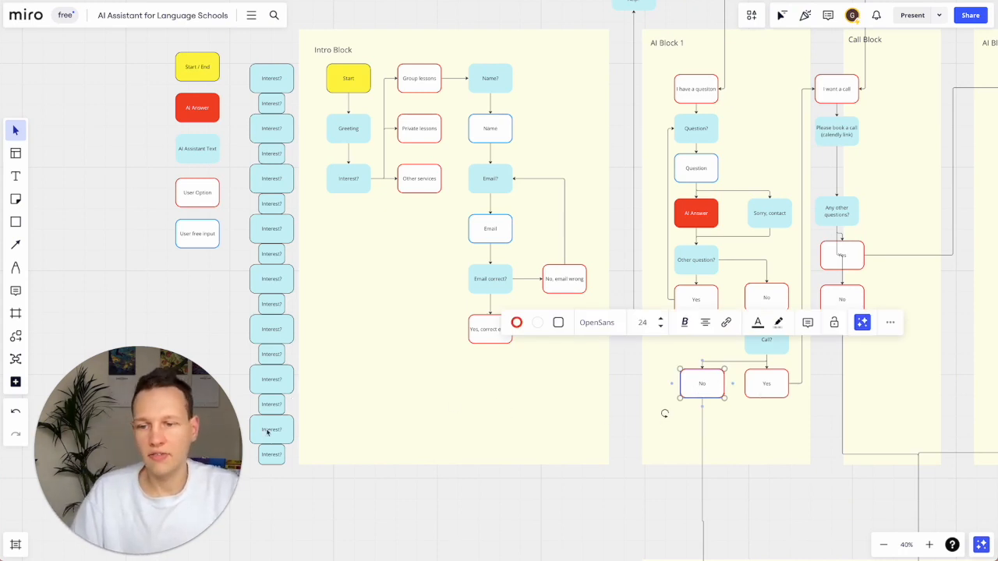
pyautogui.click(270, 455)
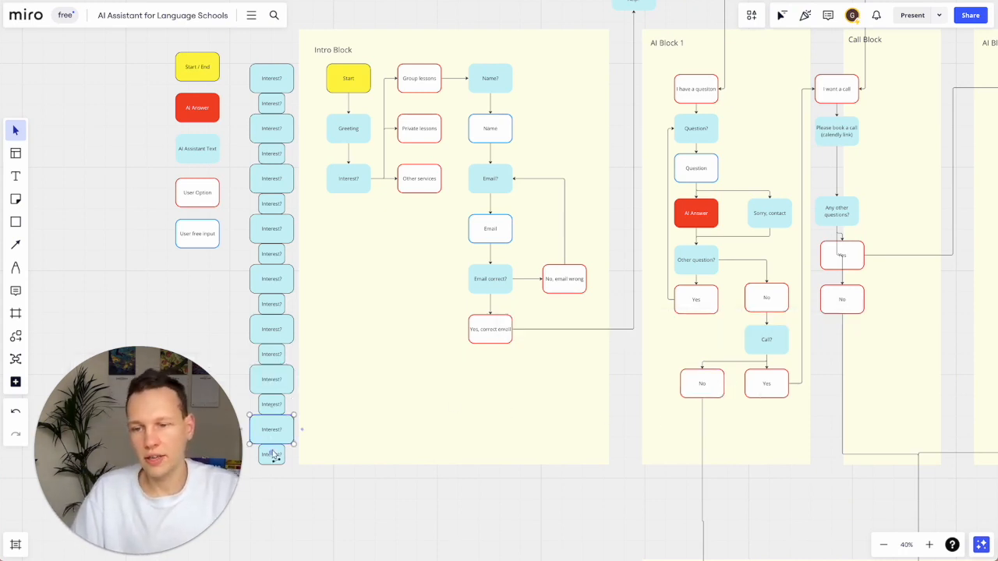
pyautogui.click(588, 429)
pyautogui.click(908, 429)
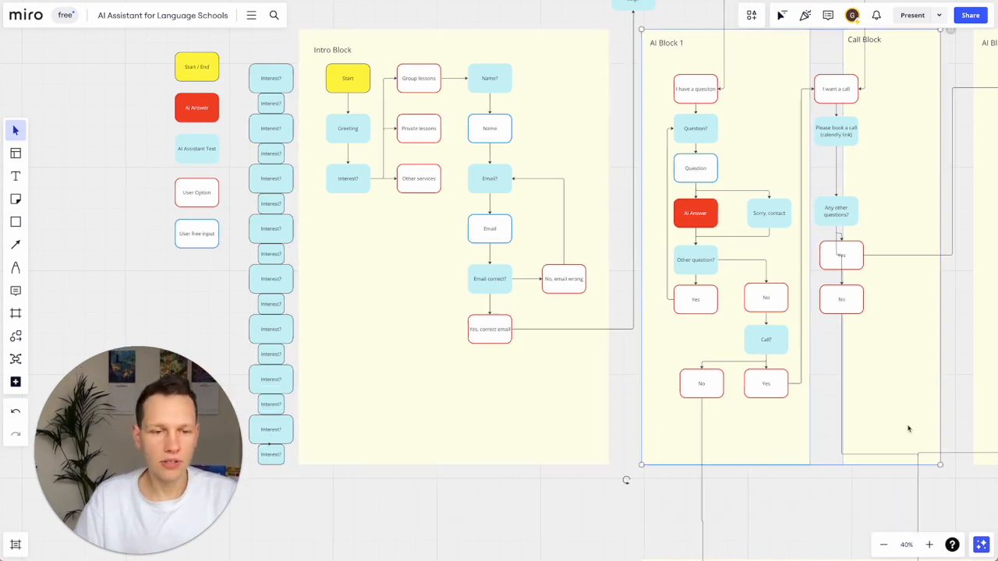
pyautogui.hscroll(4, 907, 429)
pyautogui.hscroll(-3, 737, 423)
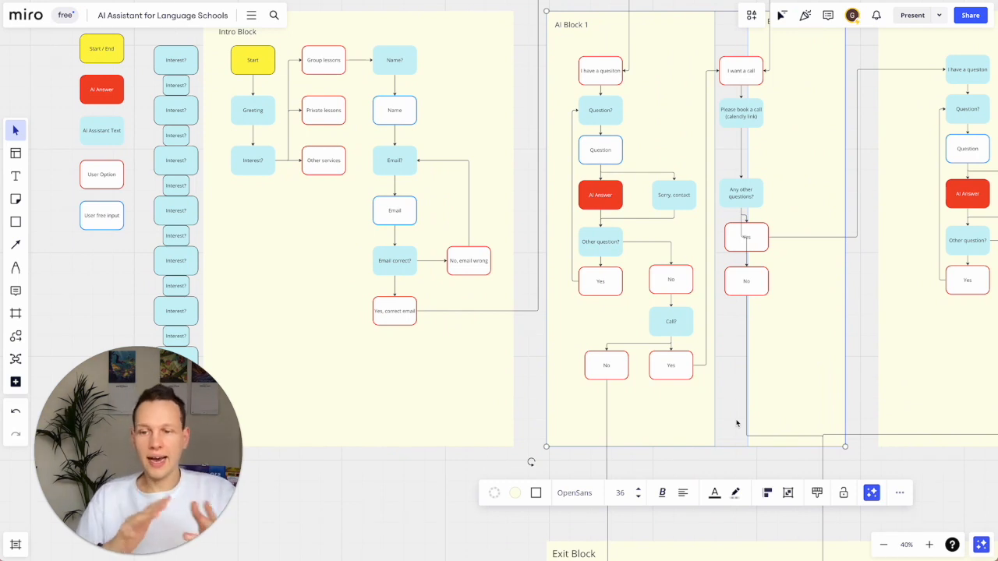
pyautogui.hscroll(-3, 736, 423)
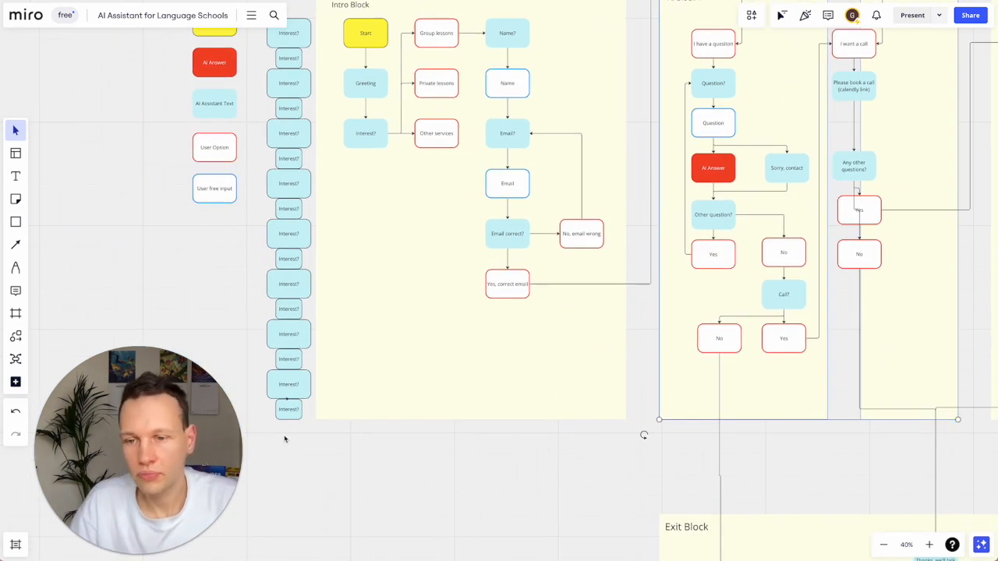
# Step: Copy two large Interest? spacers and a small one between them below the Intro Block, under the Email correct? and No, email wrong columns
pyautogui.click(284, 394)
pyautogui.moveTo(289, 390); pyautogui.dragTo(514, 458)
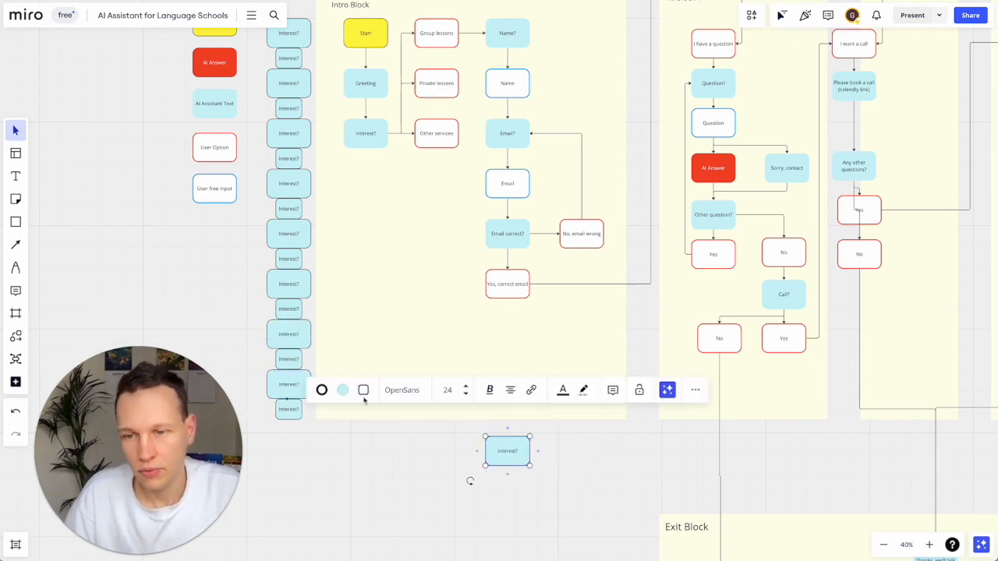
pyautogui.moveTo(292, 385); pyautogui.dragTo(581, 457)
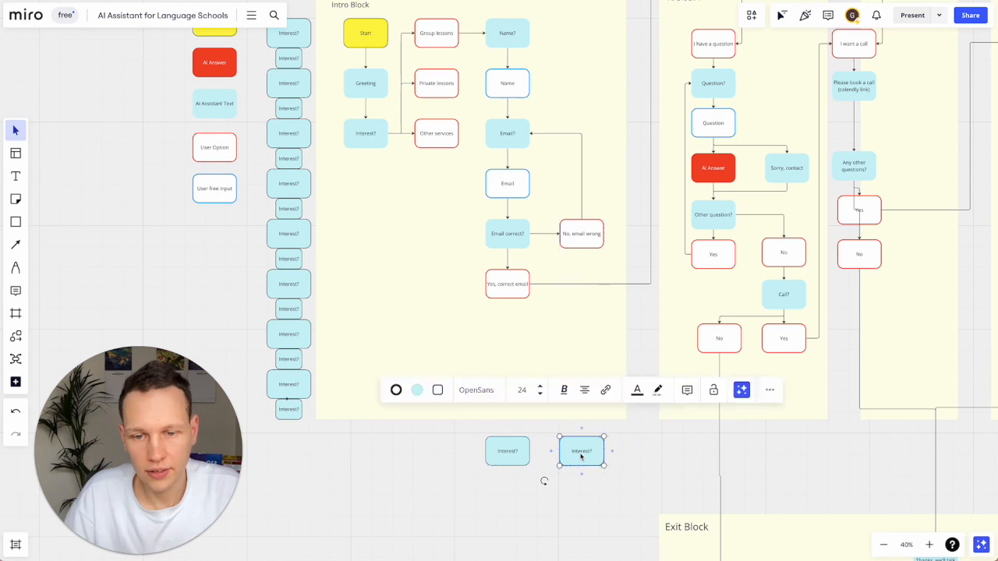
pyautogui.click(296, 410)
pyautogui.moveTo(297, 410); pyautogui.dragTo(548, 450)
pyautogui.scroll(3, 548, 450)
pyautogui.scroll(-3, 548, 449)
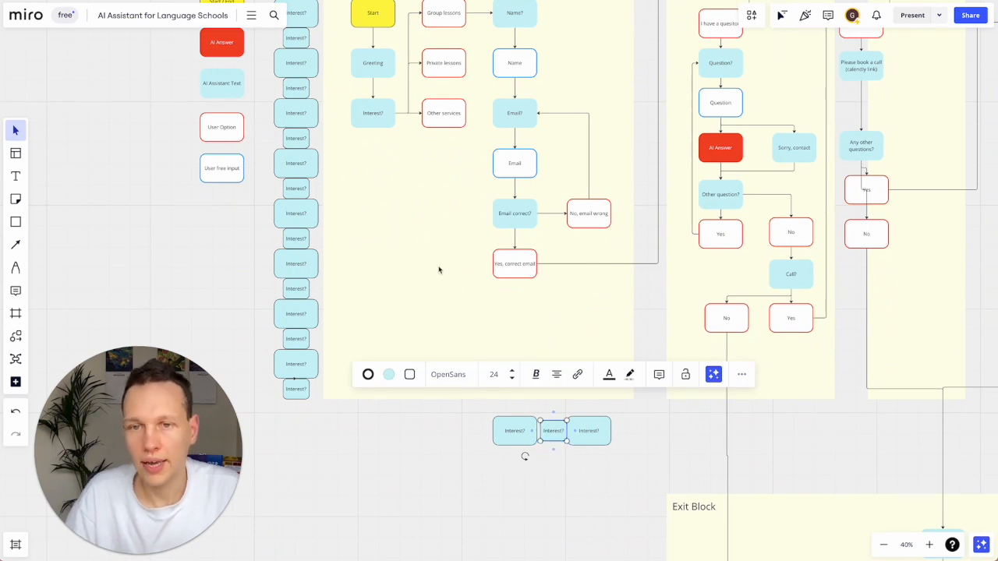
pyautogui.scroll(3, 387, 165)
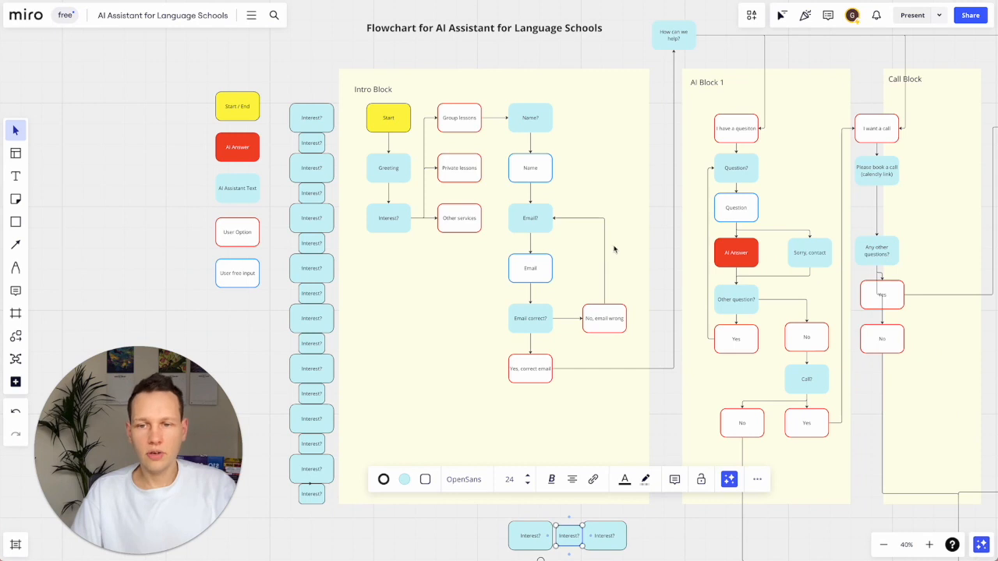
pyautogui.click(419, 218)
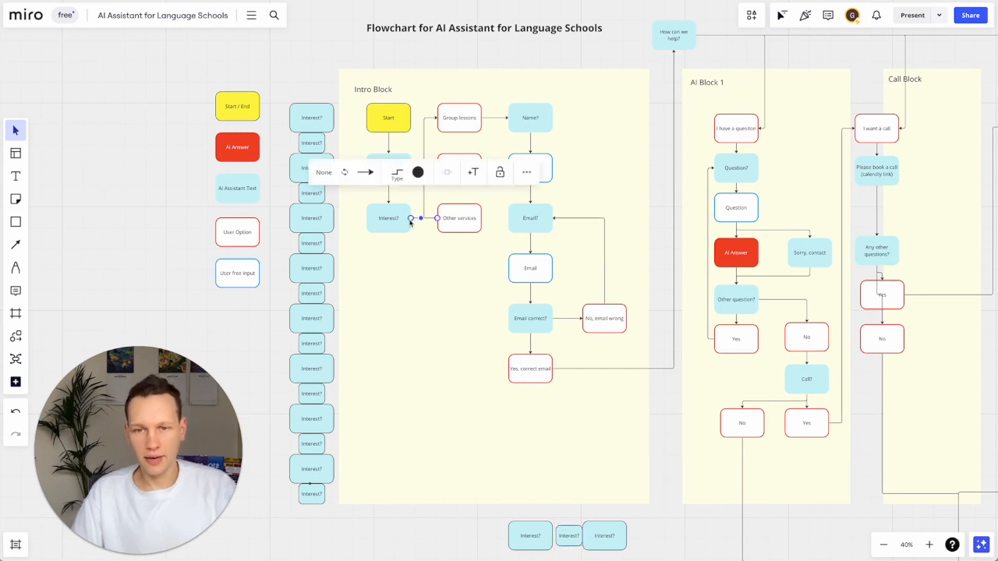
pyautogui.click(534, 543)
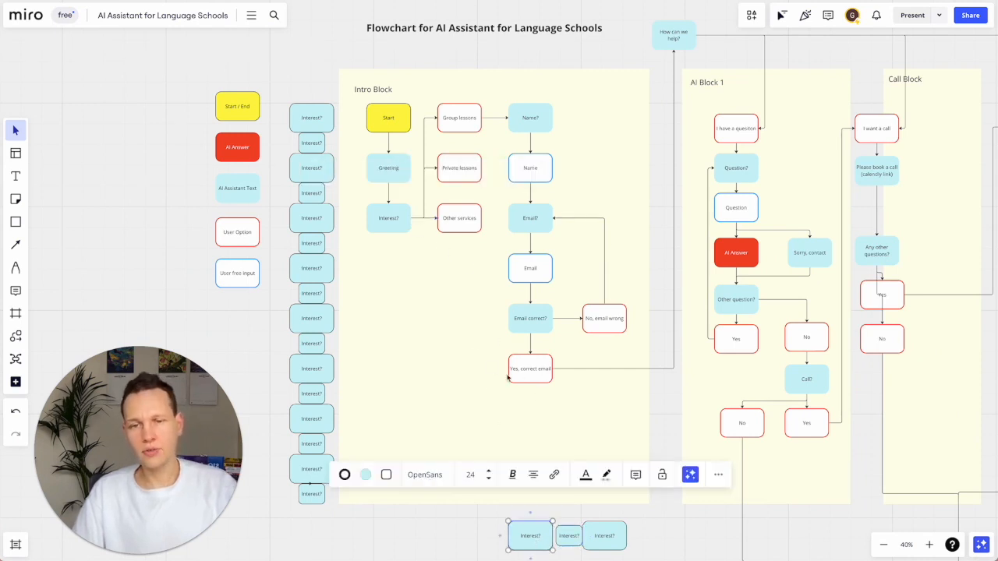
pyautogui.click(349, 221)
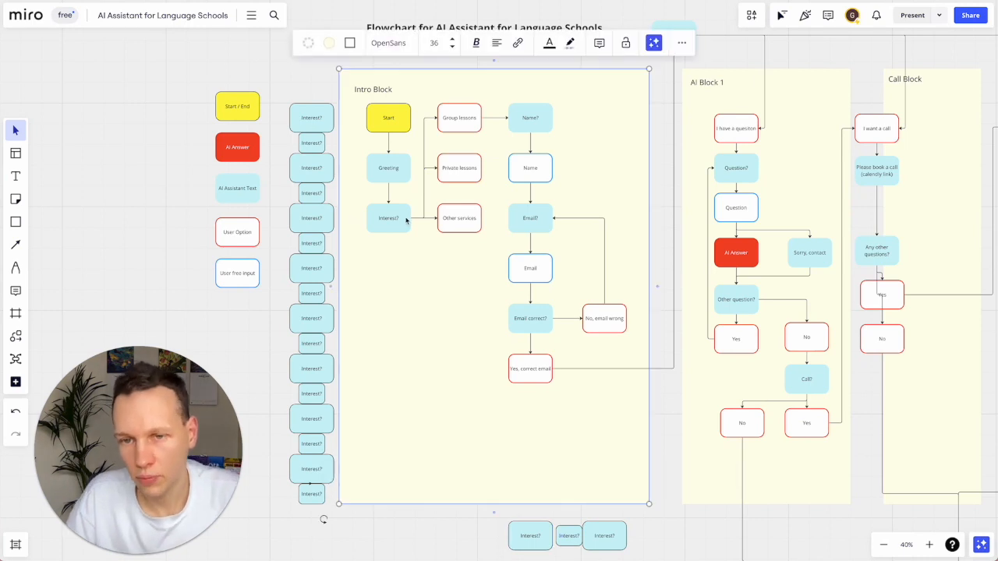
# Step: Move one large Interest? spacer beneath the Intro Block's Interest? box and place the small spacer against its right side
pyautogui.moveTo(655, 550); pyautogui.dragTo(333, 529)
pyautogui.click(502, 536)
pyautogui.moveTo(524, 543); pyautogui.dragTo(378, 279)
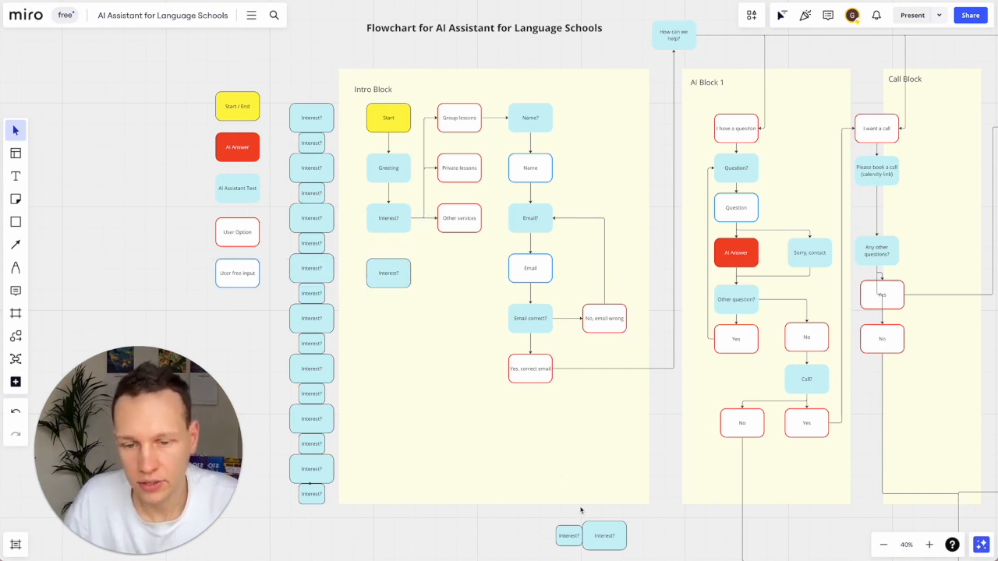
pyautogui.click(564, 543)
pyautogui.moveTo(564, 544); pyautogui.dragTo(425, 279)
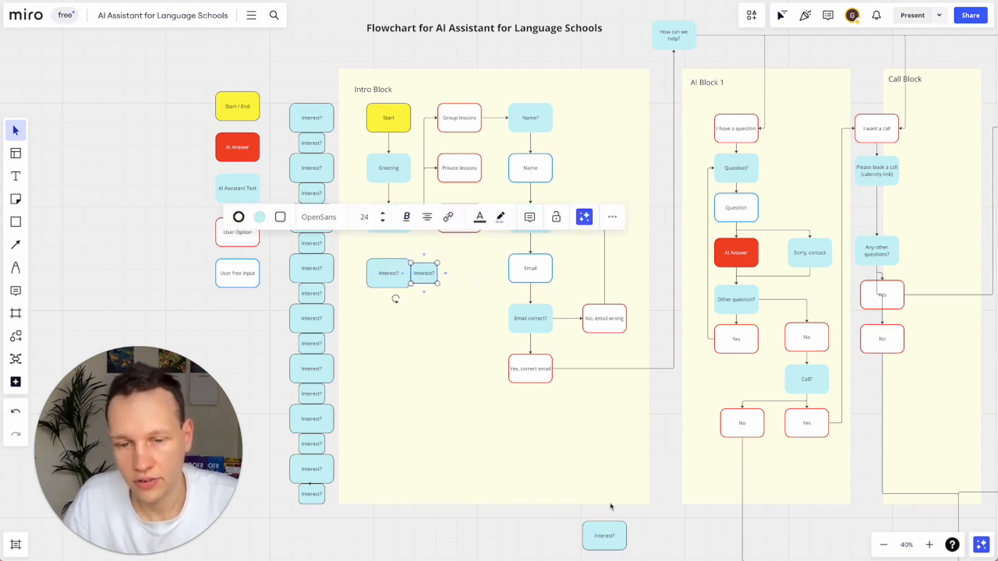
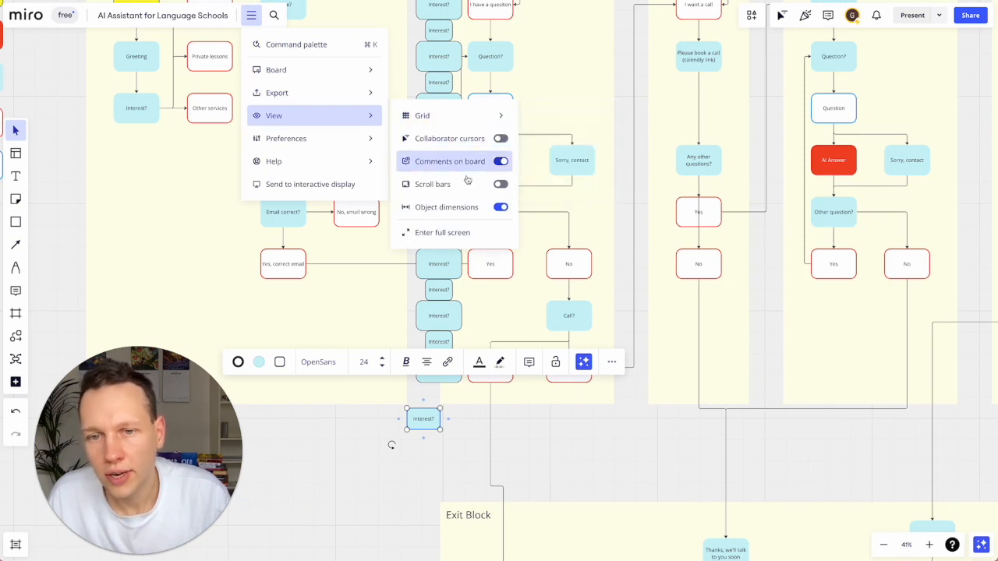
# Step: With object dimensions displayed, resize the small Interest? spacer below the gap between the Intro Block and AI Block 1 to 155 × 155
pyautogui.click(499, 208)
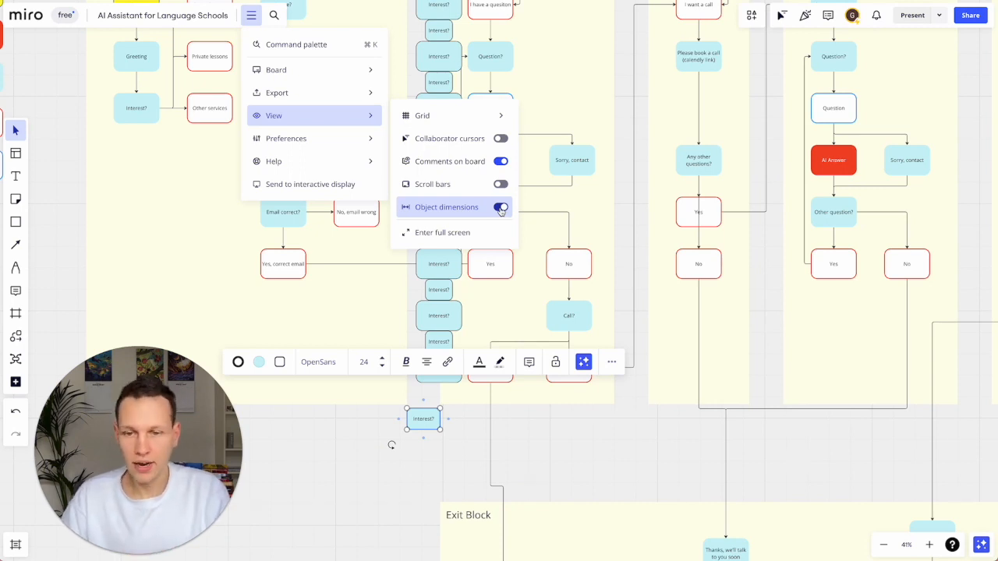
pyautogui.click(428, 453)
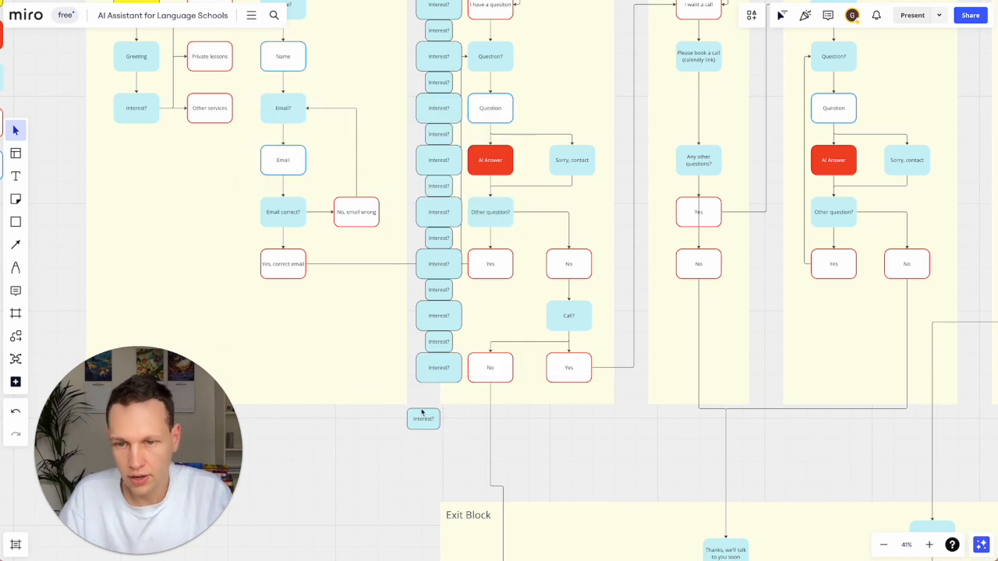
pyautogui.click(422, 415)
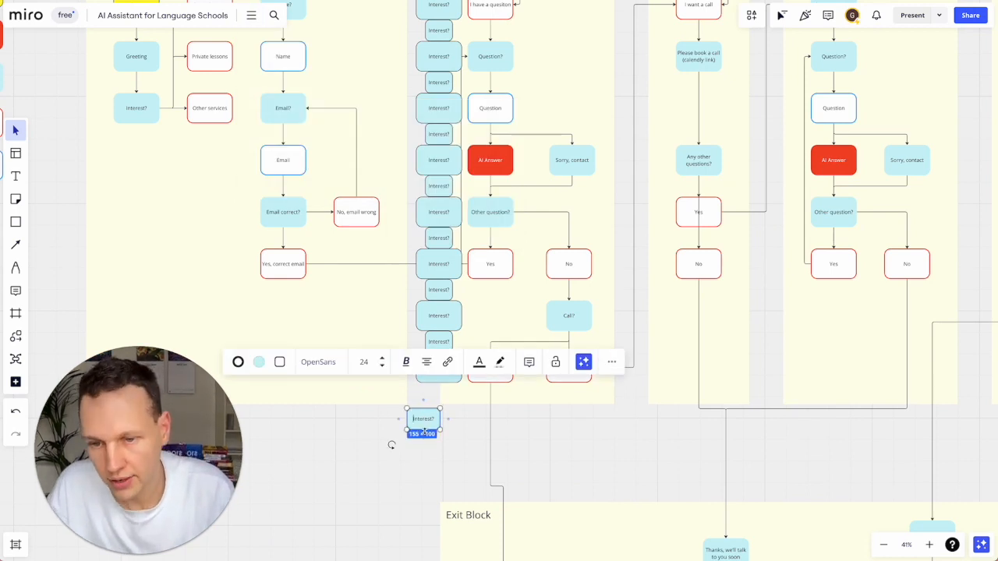
pyautogui.moveTo(423, 431); pyautogui.dragTo(425, 444)
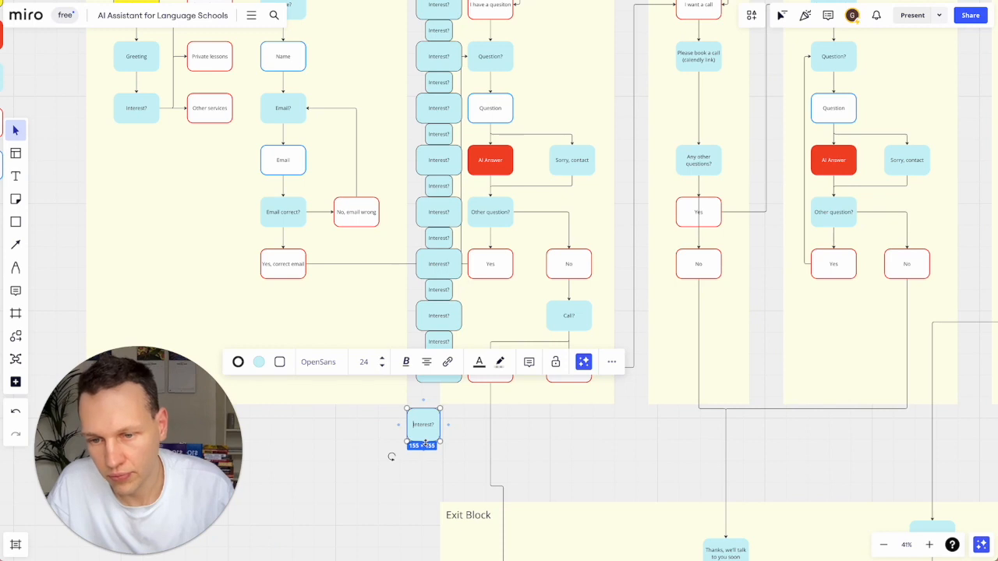
# Step: Place the square spacer under AI Block 1, move the Exit Block background up against it, and delete the spacer
pyautogui.moveTo(423, 424); pyautogui.dragTo(460, 422)
pyautogui.moveTo(473, 529); pyautogui.dragTo(465, 472)
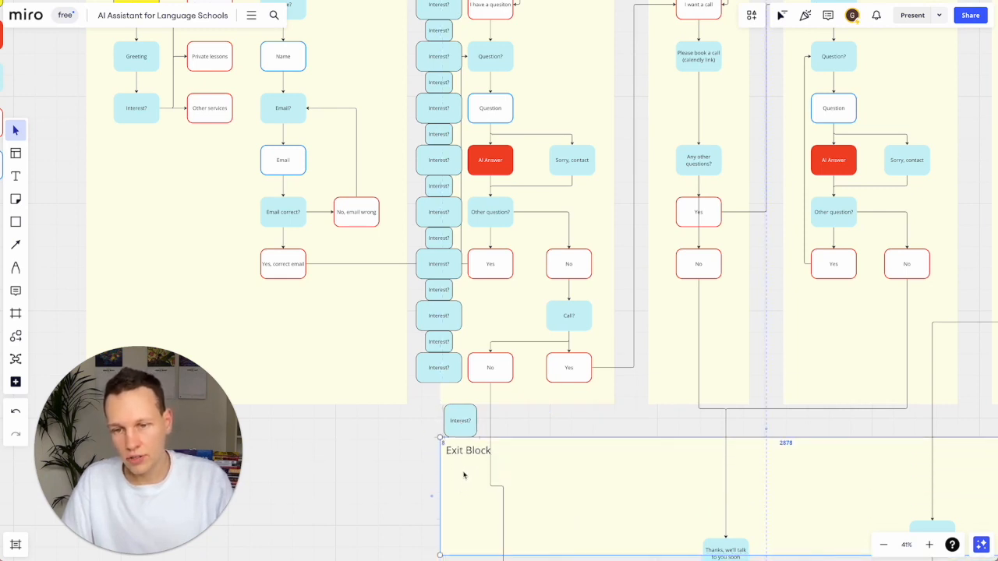
pyautogui.click(526, 432)
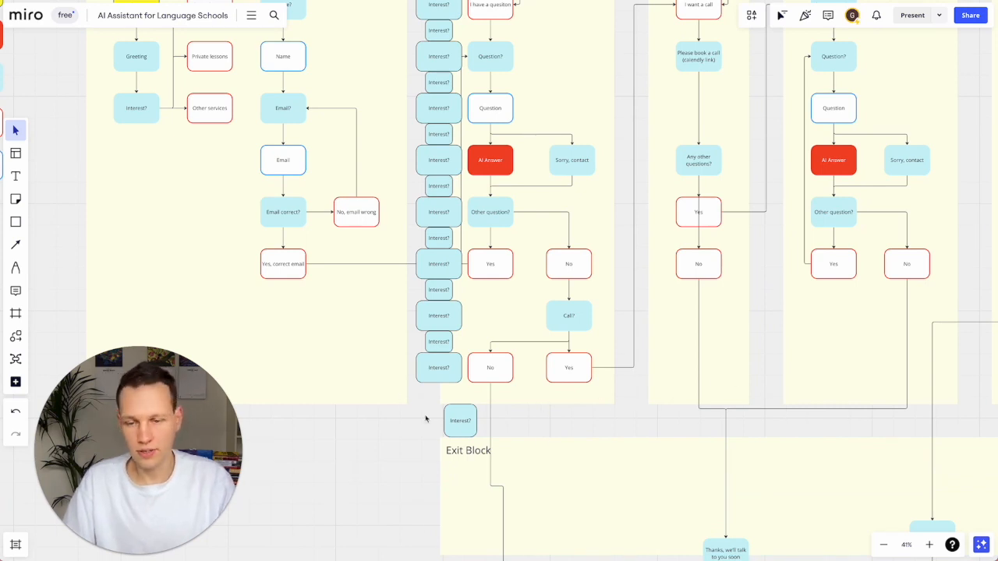
pyautogui.click(473, 434)
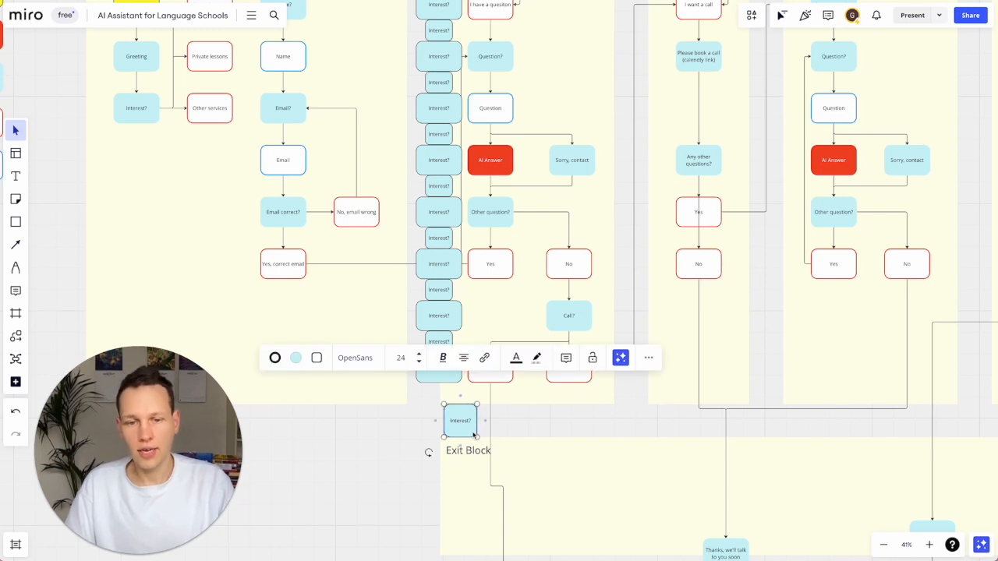
pyautogui.press('Delete')
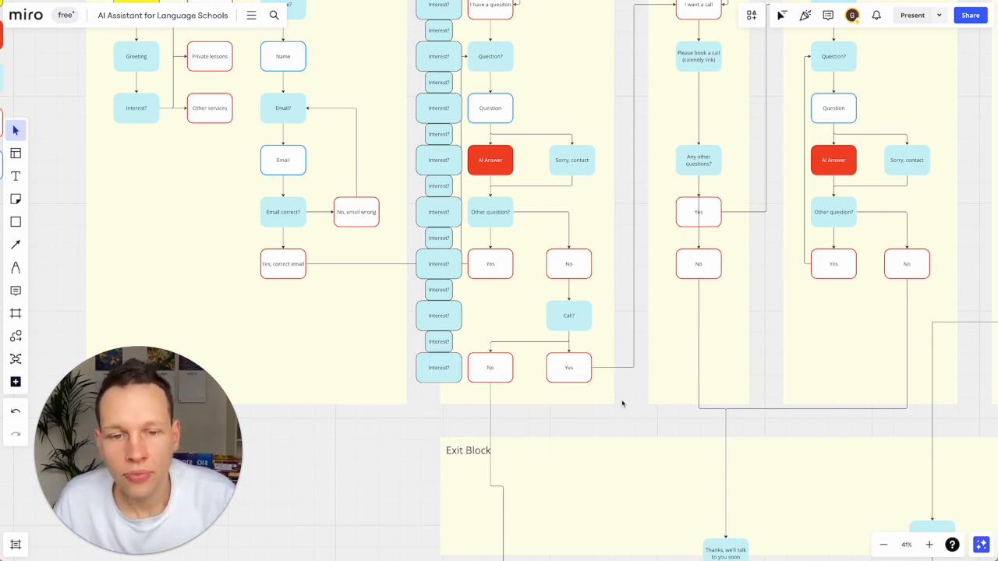
# Step: Copy three small and two large alternating Interest? spacers beside the Exit Block, starting level with its upper edge
pyautogui.hscroll(3, 633, 417)
pyautogui.scroll(-3, 633, 418)
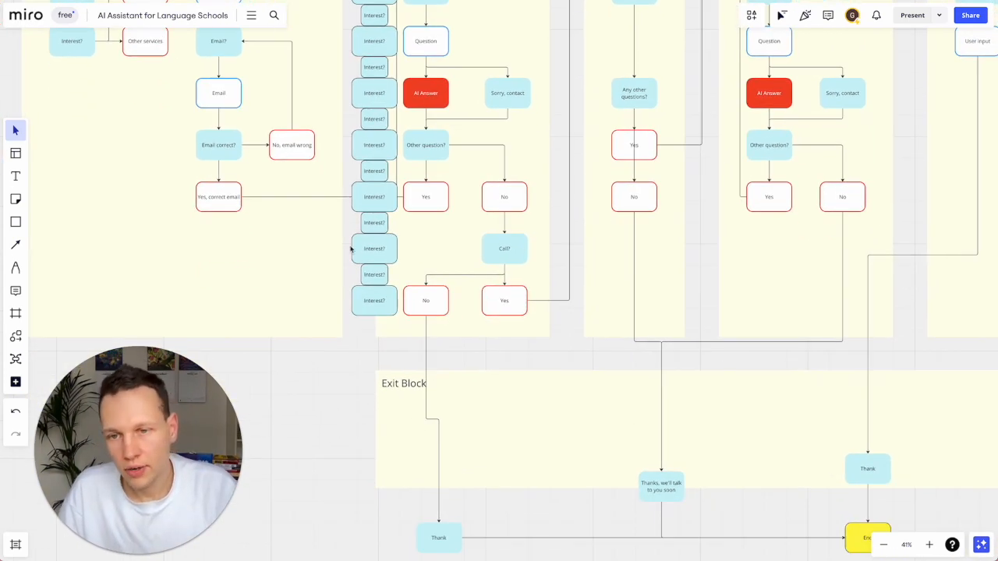
pyautogui.hscroll(5, 498, 448)
pyautogui.scroll(-3, 499, 449)
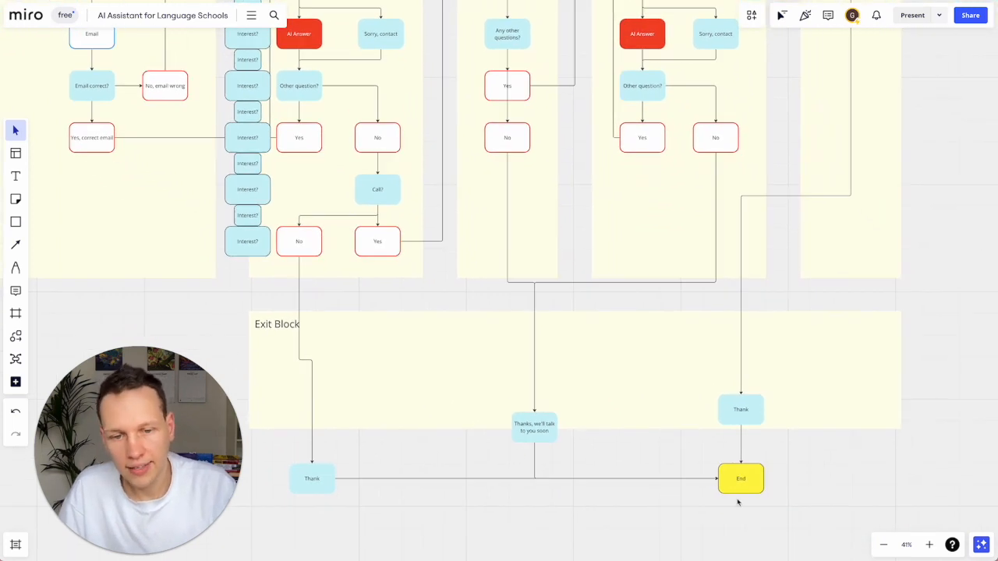
pyautogui.click(743, 420)
pyautogui.click(743, 488)
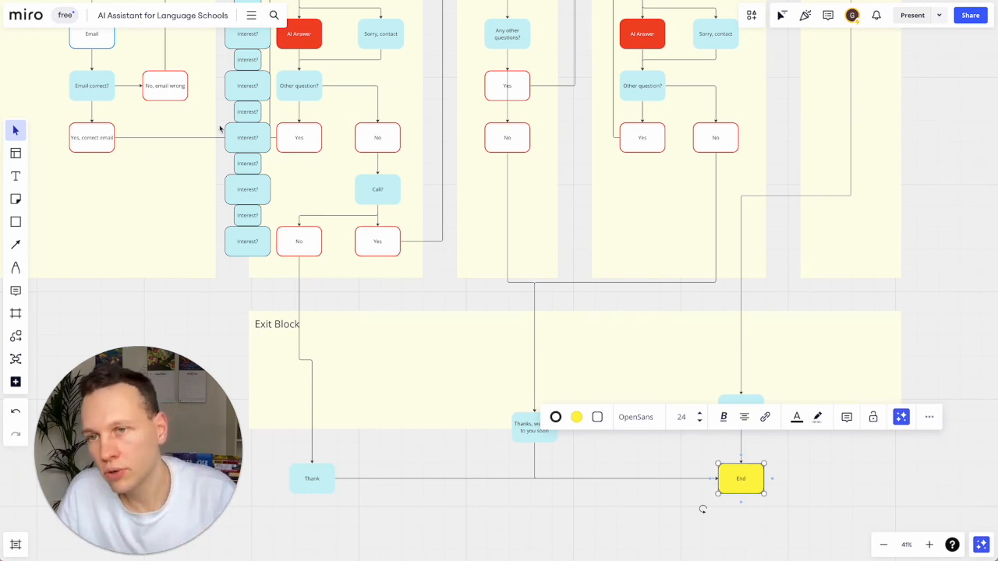
pyautogui.click(246, 81)
pyautogui.click(243, 65)
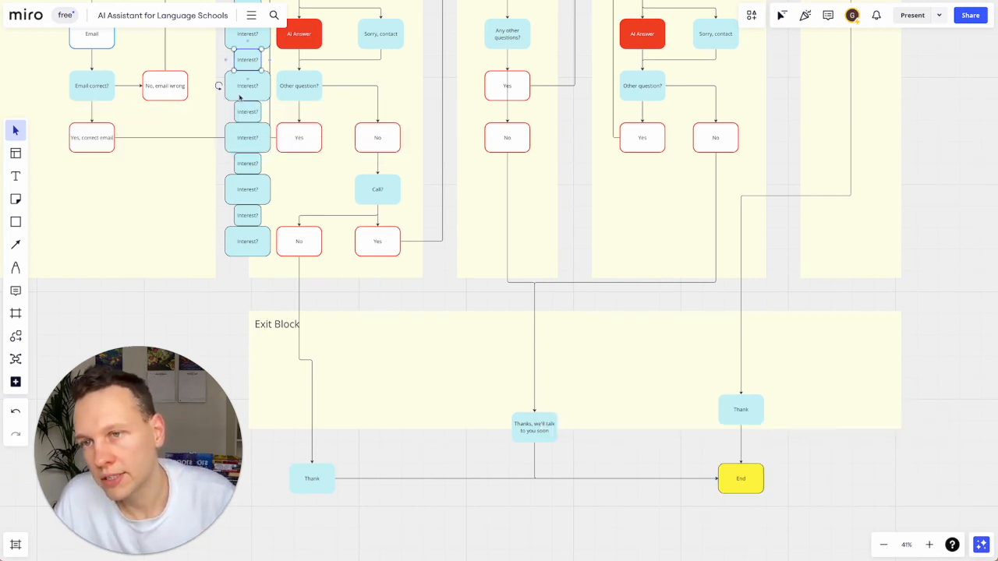
pyautogui.keyDown('shift'); pyautogui.click(240, 97); pyautogui.keyUp('shift')
pyautogui.keyDown('shift'); pyautogui.click(244, 117); pyautogui.keyUp('shift')
pyautogui.keyDown('shift'); pyautogui.click(246, 136); pyautogui.keyUp('shift')
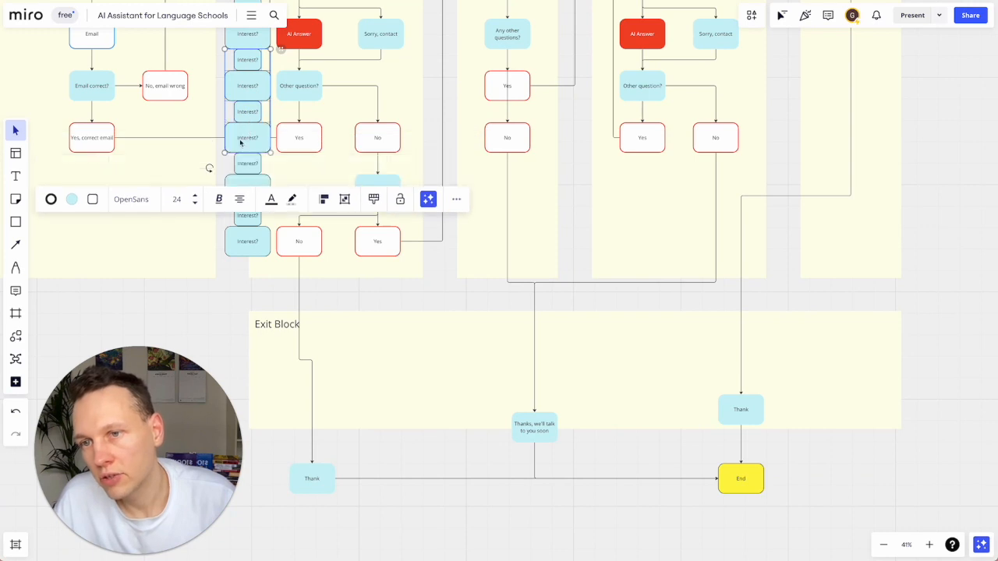
pyautogui.keyDown('shift'); pyautogui.click(247, 165); pyautogui.keyUp('shift')
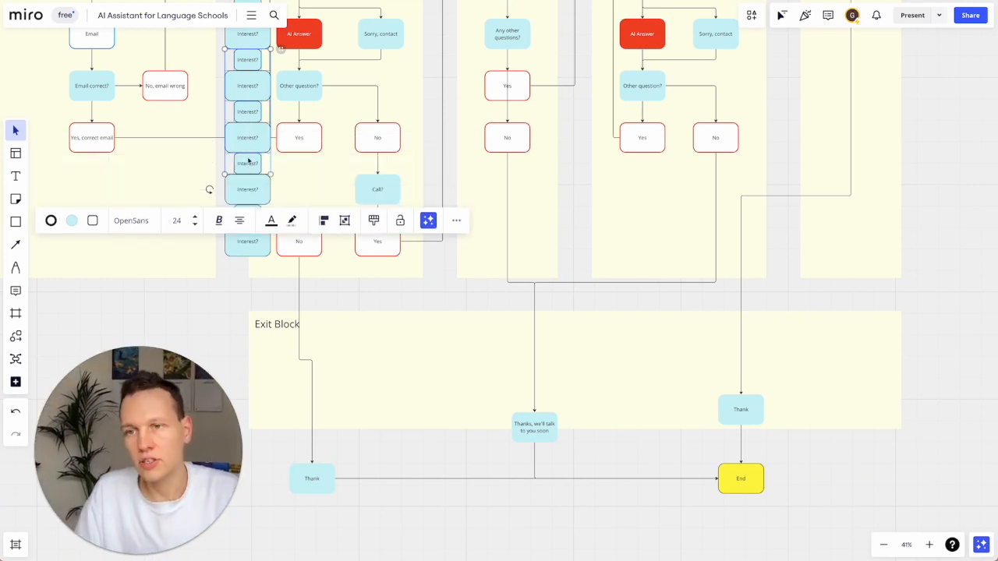
pyautogui.moveTo(247, 166); pyautogui.dragTo(211, 361)
pyautogui.hscroll(-3, 351, 388)
pyautogui.hscroll(-2, 351, 388)
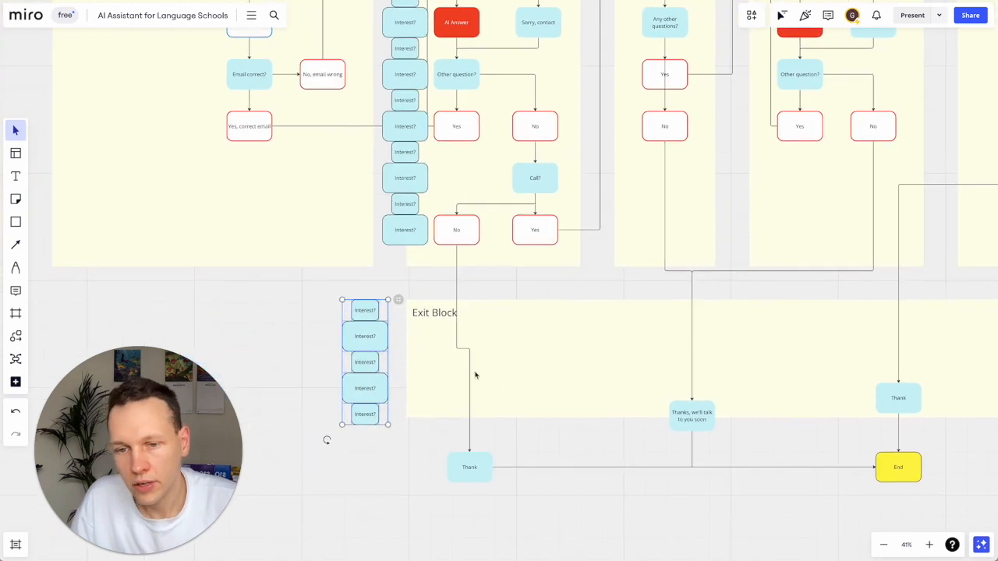
# Step: Extend the Exit Block background down to the lower end of the copied spacer column
pyautogui.click(490, 382)
pyautogui.moveTo(517, 420); pyautogui.dragTo(514, 427)
pyautogui.hscroll(5, 617, 488)
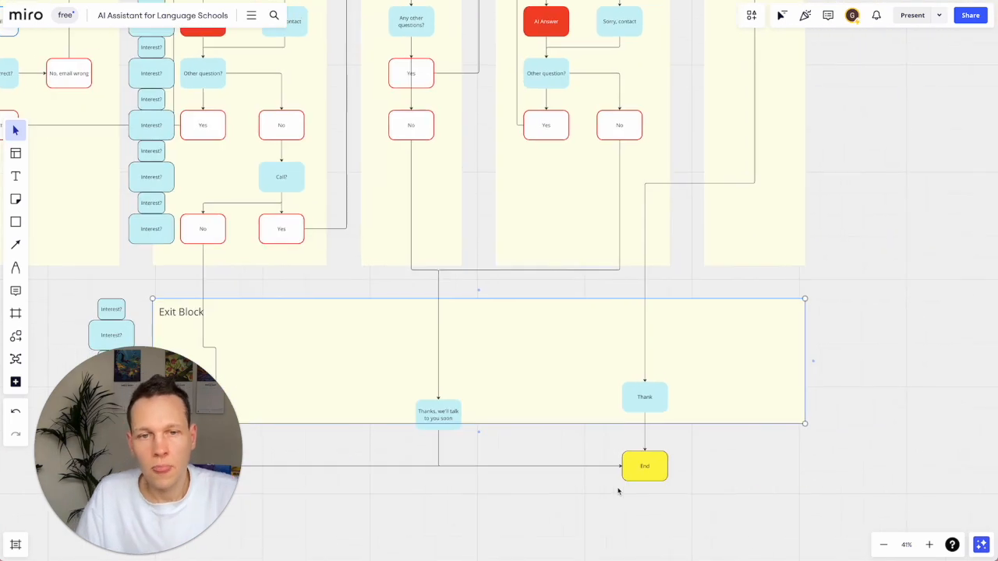
# Step: Move the Thank box into the Exit Block, straight below AI Block 1's No box, so their connector runs vertically
pyautogui.hscroll(-4, 536, 478)
pyautogui.scroll(-1, 536, 478)
pyautogui.click(426, 442)
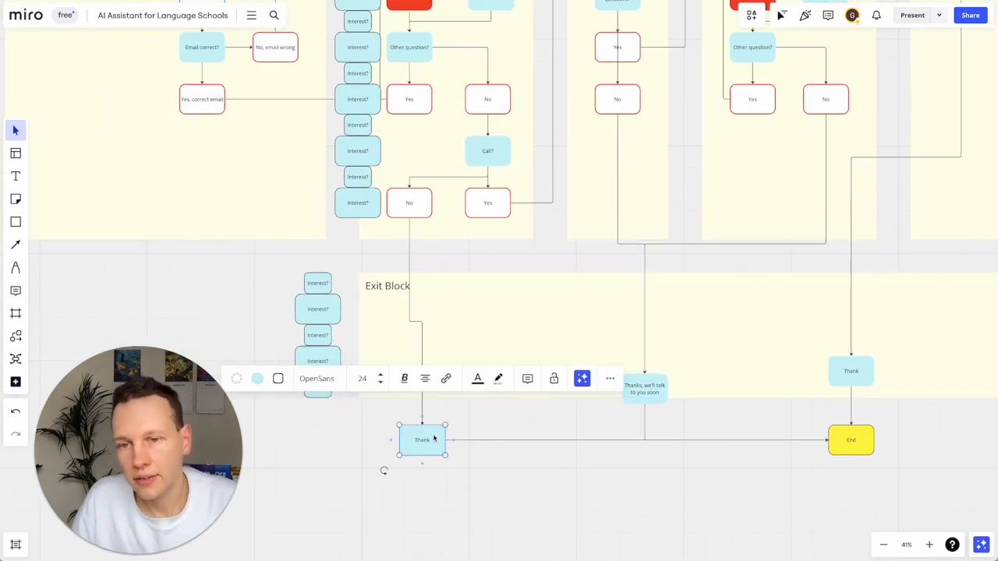
pyautogui.moveTo(429, 452); pyautogui.dragTo(419, 377)
pyautogui.click(436, 445)
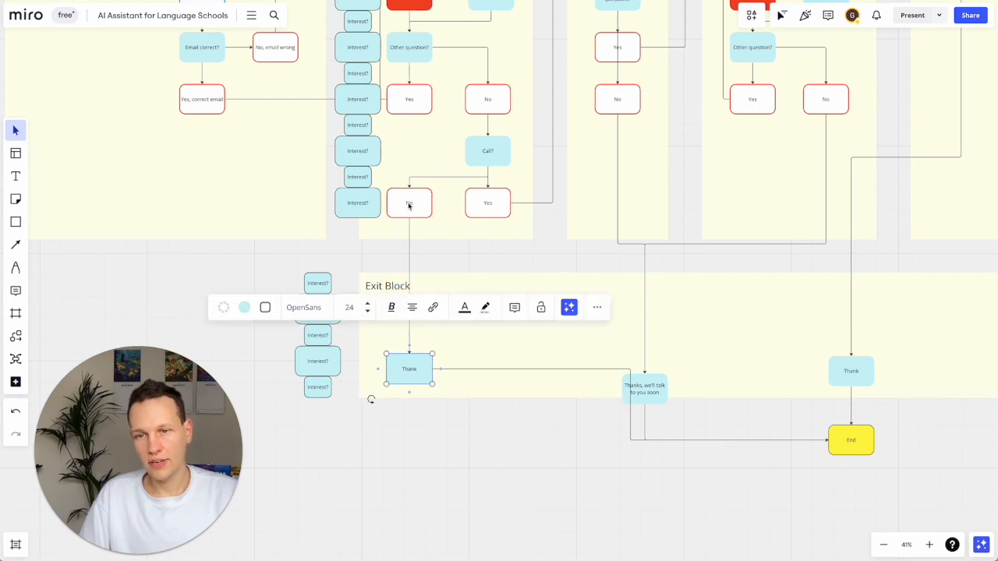
pyautogui.click(409, 253)
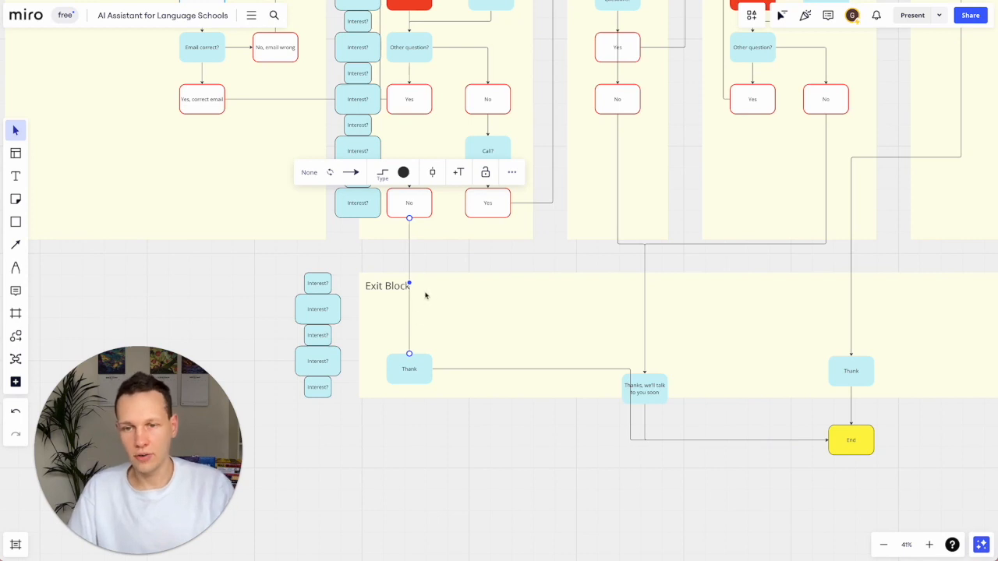
# Step: Break the Exit Block title onto two lines between "Exit" and "Block"
pyautogui.click(389, 293)
pyautogui.doubleClick(390, 290)
pyautogui.click(385, 287)
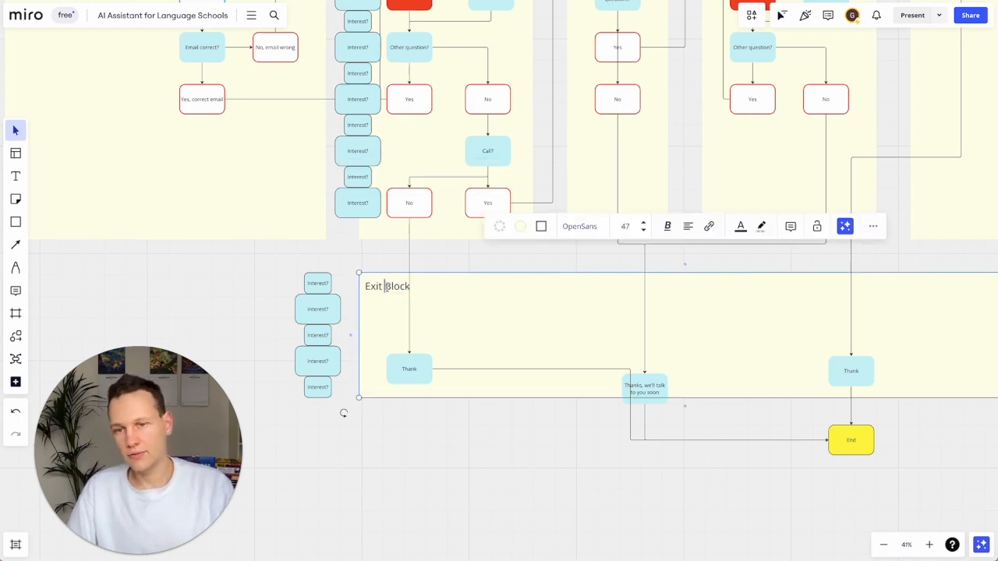
pyautogui.press('Return')
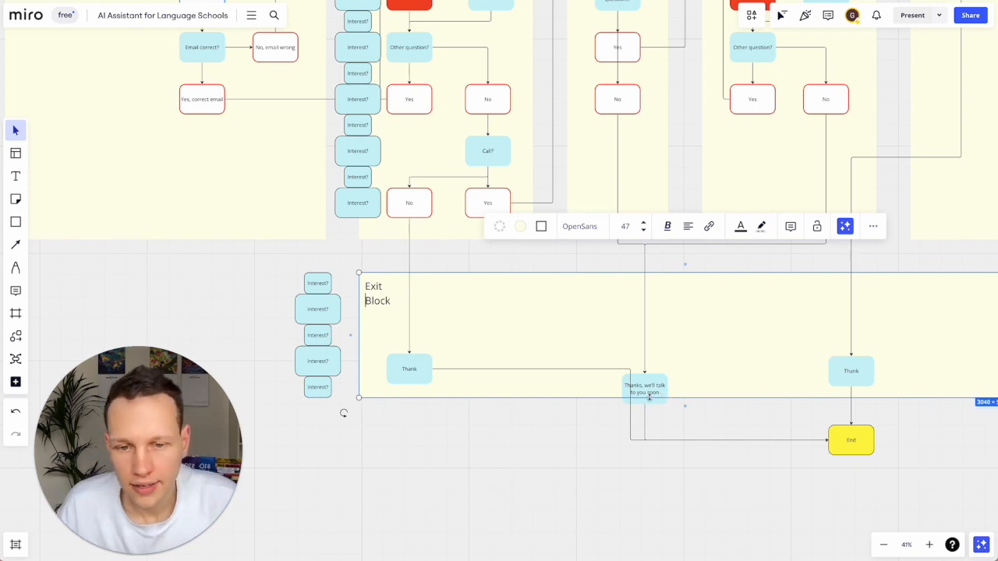
# Step: Move the "Thanks, we'll talk to you soon" box up in the Exit Block, straight below the Call Block's No box
pyautogui.click(651, 409)
pyautogui.click(662, 402)
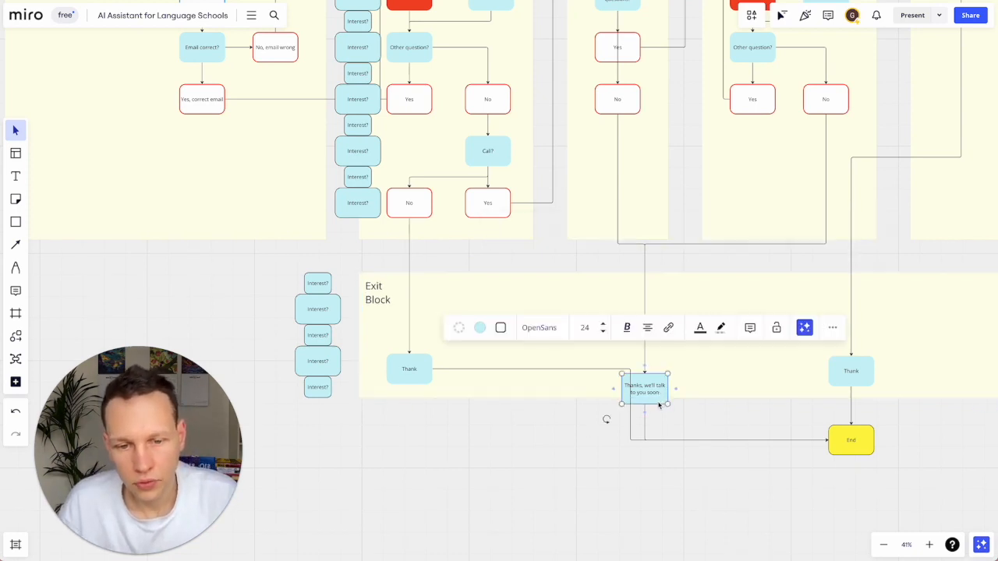
pyautogui.moveTo(659, 403); pyautogui.dragTo(632, 328)
# Step: Move the Thank box above End under the Nothing Block's User input, level with the "Thanks, we'll talk to you soon" box
pyautogui.hscroll(3, 676, 330)
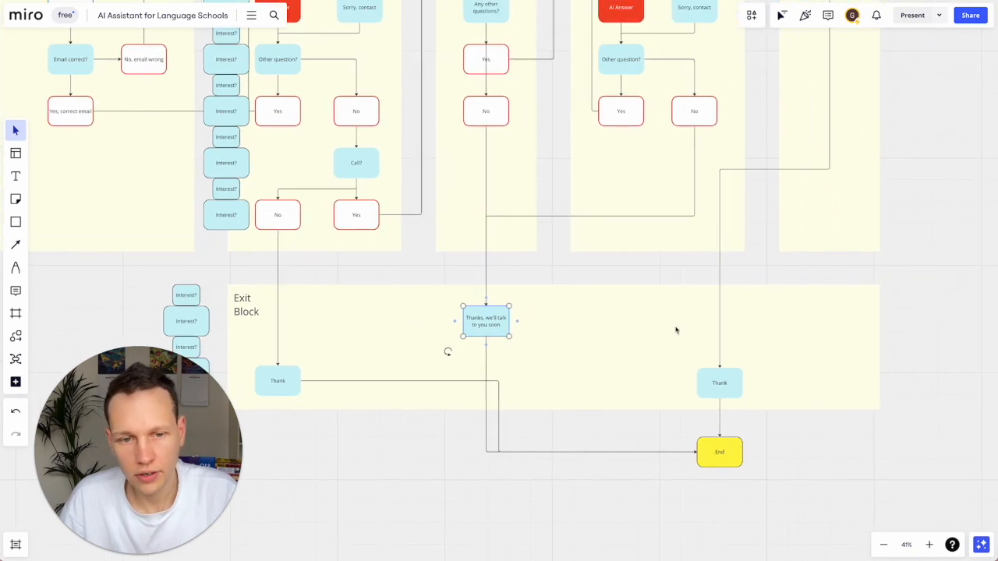
pyautogui.click(724, 382)
pyautogui.hscroll(2, 724, 385)
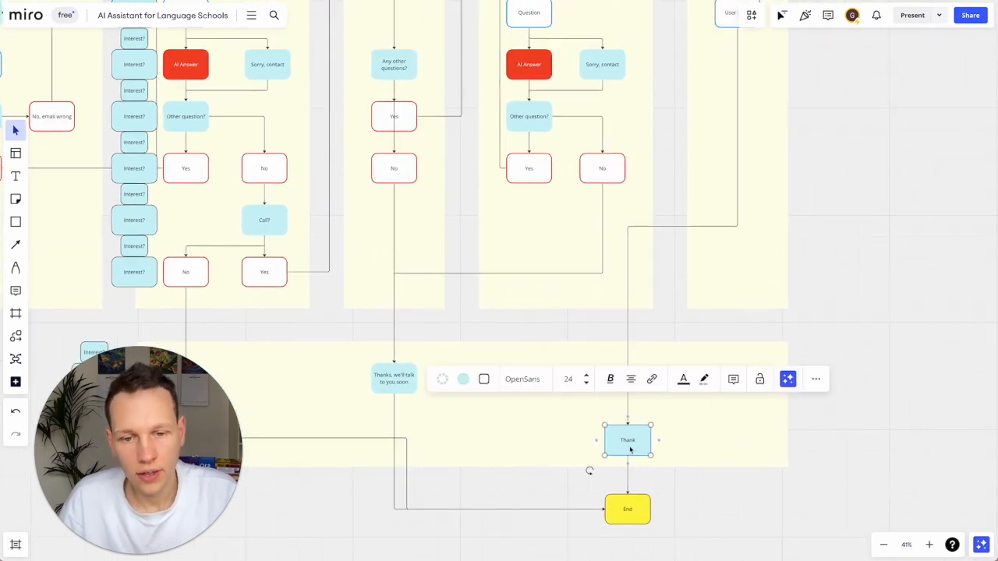
pyautogui.moveTo(630, 445); pyautogui.dragTo(741, 386)
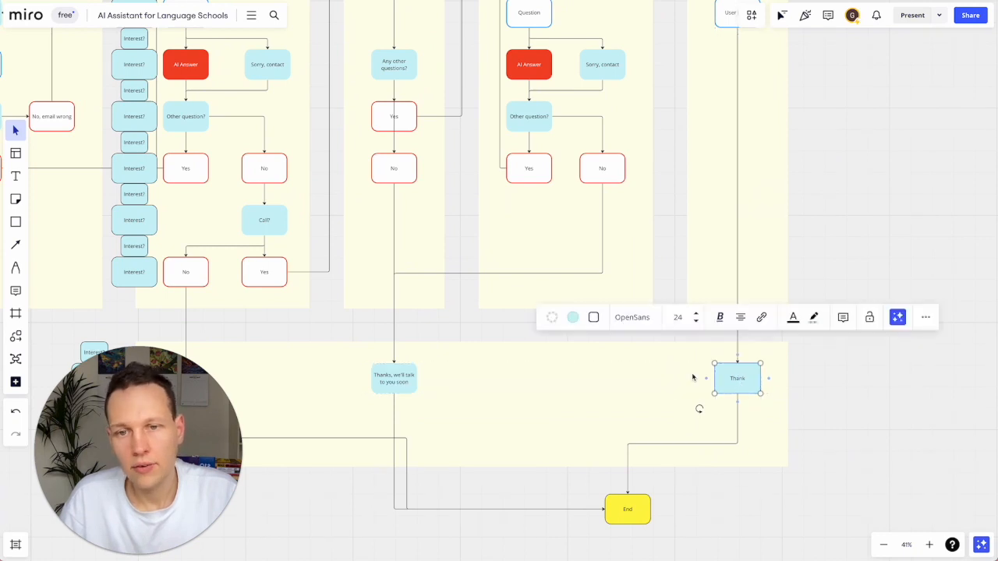
# Step: Move the End box into the Exit Block directly below the Nothing Block's Thank box, level with AI Block 1's Thank box
pyautogui.click(632, 512)
pyautogui.moveTo(633, 524); pyautogui.dragTo(743, 446)
pyautogui.hscroll(-4, 743, 445)
pyautogui.hscroll(-1, 742, 446)
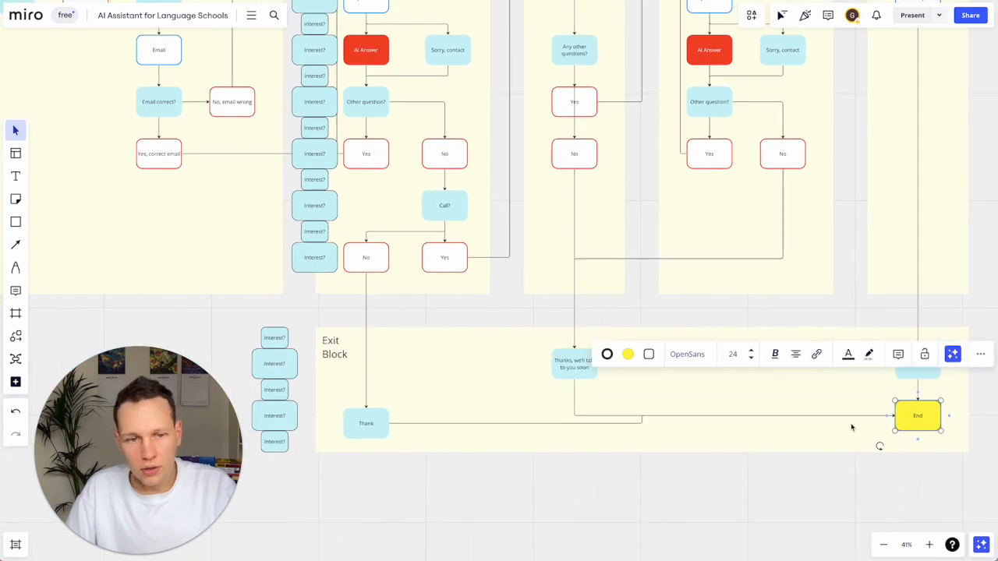
pyautogui.moveTo(912, 427); pyautogui.dragTo(914, 436)
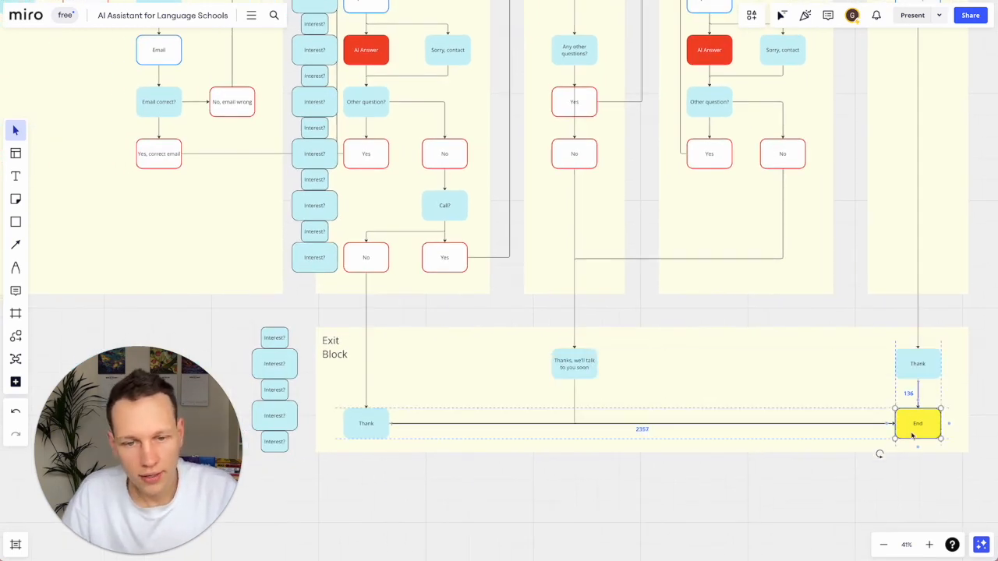
pyautogui.click(615, 499)
# Step: Duplicate the "Thanks, we'll talk to you soon" box and place the copy under AI Block 2's No box, level with the original
pyautogui.click(596, 374)
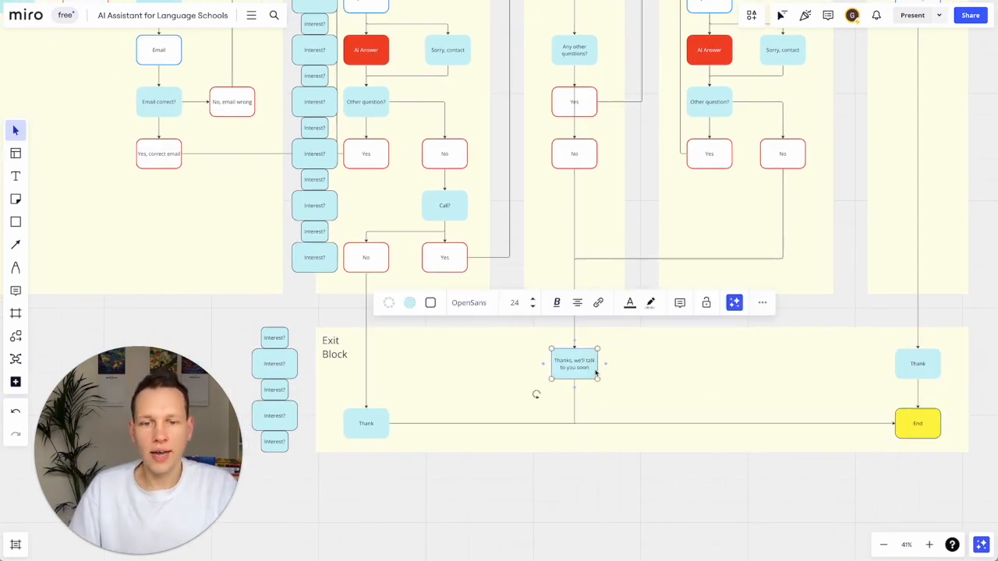
pyautogui.hotkey('ctrl', 'd')
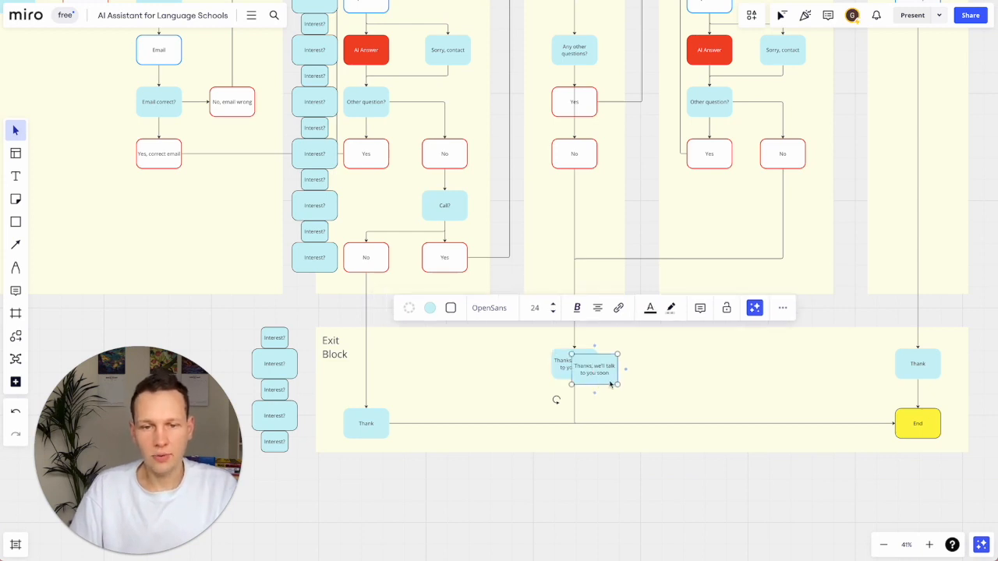
pyautogui.moveTo(611, 384); pyautogui.dragTo(782, 379)
pyautogui.click(265, 365)
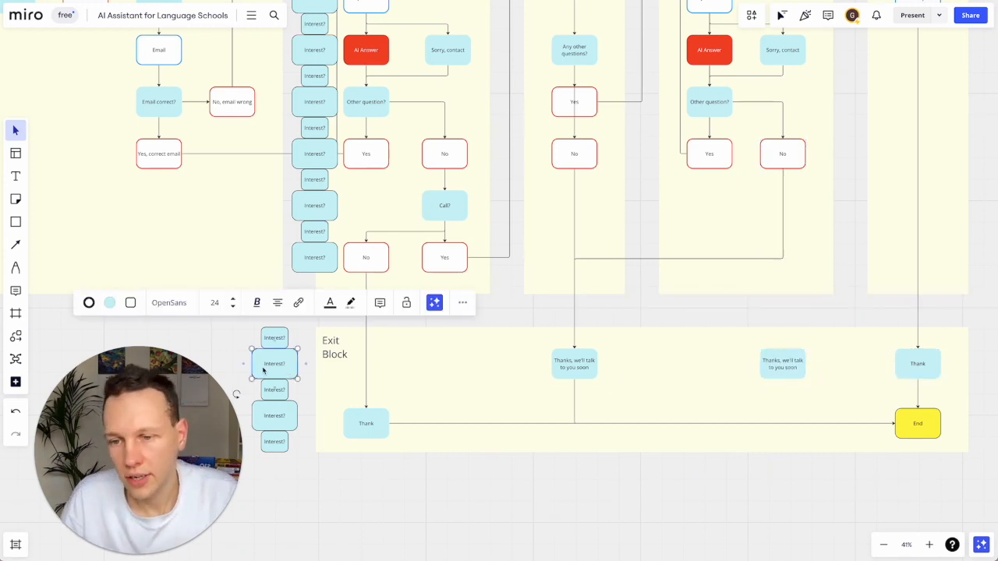
pyautogui.moveTo(265, 364); pyautogui.dragTo(669, 361)
pyautogui.hotkey('ctrl', 'z')
# Step: Reattach the connector from AI Block 2's No box to the duplicated Thanks box and connect that box to End
pyautogui.click(789, 368)
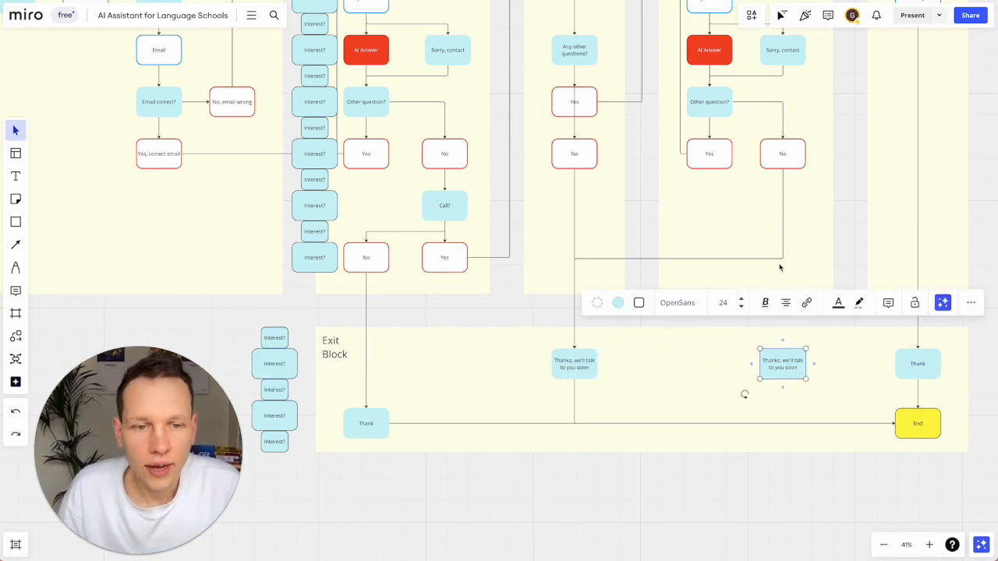
pyautogui.click(779, 261)
pyautogui.moveTo(574, 350); pyautogui.dragTo(781, 353)
pyautogui.click(783, 378)
pyautogui.moveTo(782, 388); pyautogui.dragTo(895, 427)
pyautogui.click(818, 511)
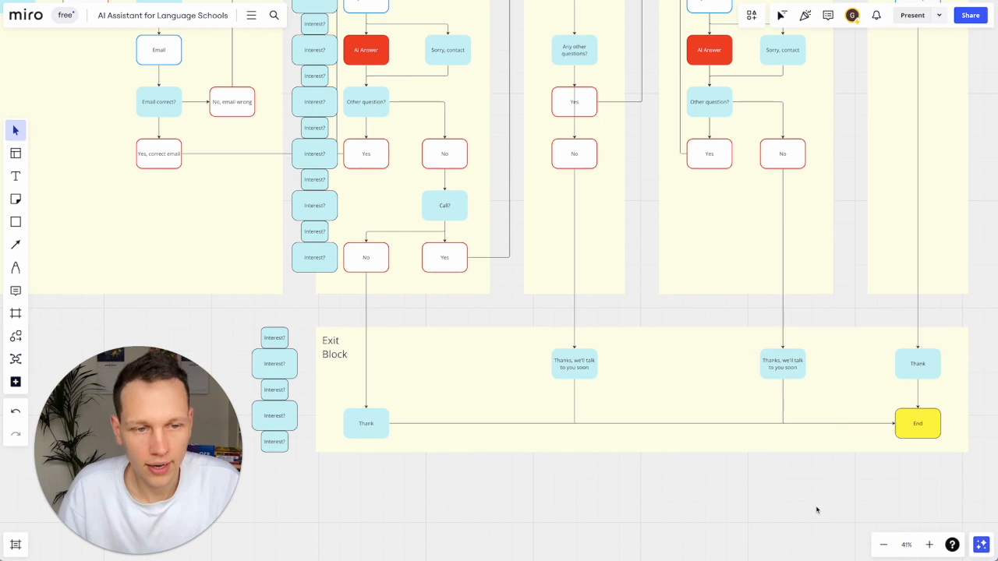
# Step: Delete the column of Interest? spacers beside the Exit Block
pyautogui.scroll(-5, 819, 511)
pyautogui.moveTo(481, 500); pyautogui.dragTo(475, 393)
pyautogui.press('Delete')
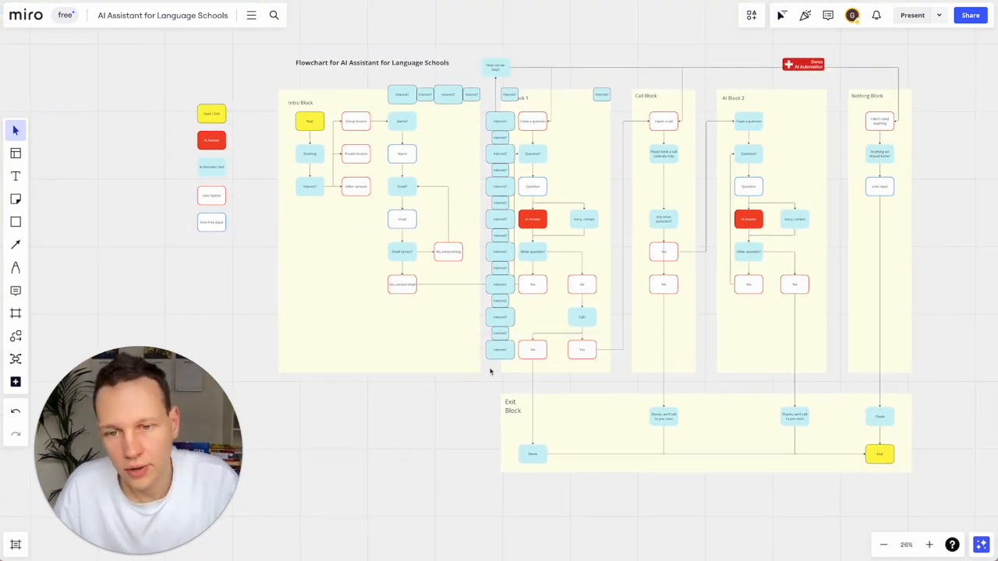
# Step: Delete the Interest? spacers between the Intro Block and AI Block 1 from the AI Answer row downward
pyautogui.moveTo(493, 331); pyautogui.dragTo(493, 288)
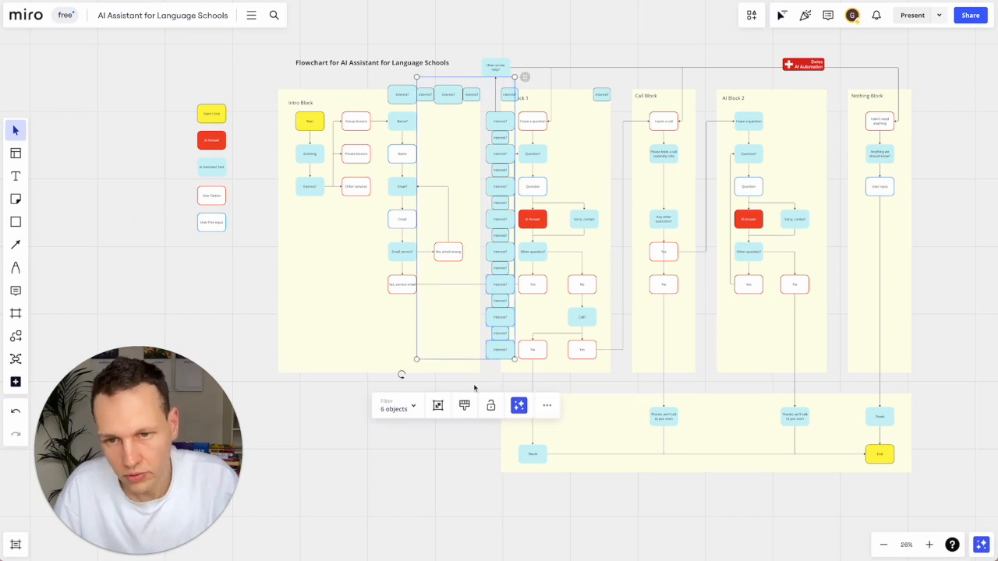
pyautogui.moveTo(485, 379); pyautogui.dragTo(500, 231)
pyautogui.press('Delete')
pyautogui.press('Delete')
pyautogui.click(499, 221)
pyautogui.press('Delete')
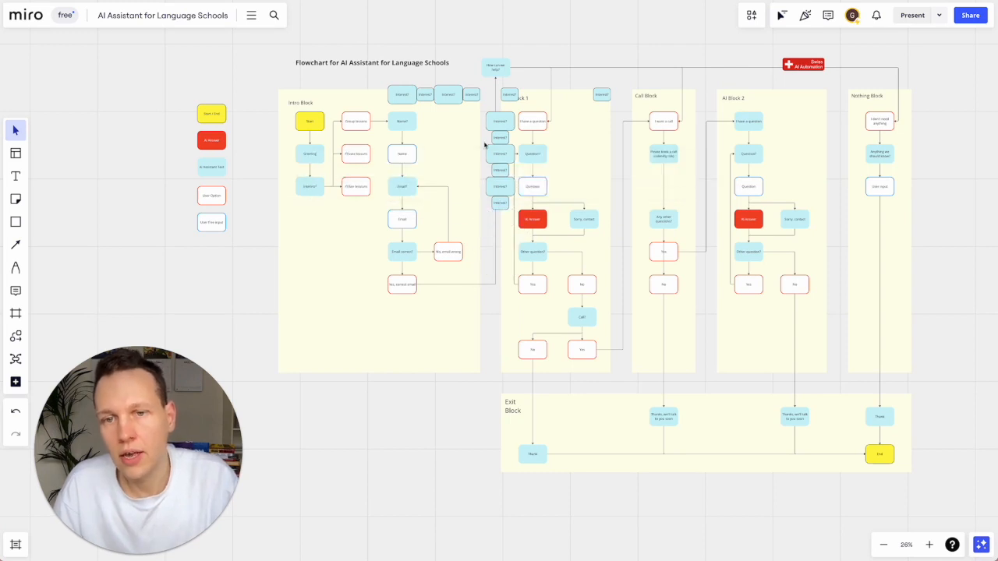
# Step: Delete the remaining Interest? spacers in the column along AI Block 1, from the "I have a question" row down
pyautogui.click(488, 123)
pyautogui.press('Delete')
pyautogui.click(499, 138)
pyautogui.press('Delete')
pyautogui.click(500, 154)
pyautogui.press('Delete')
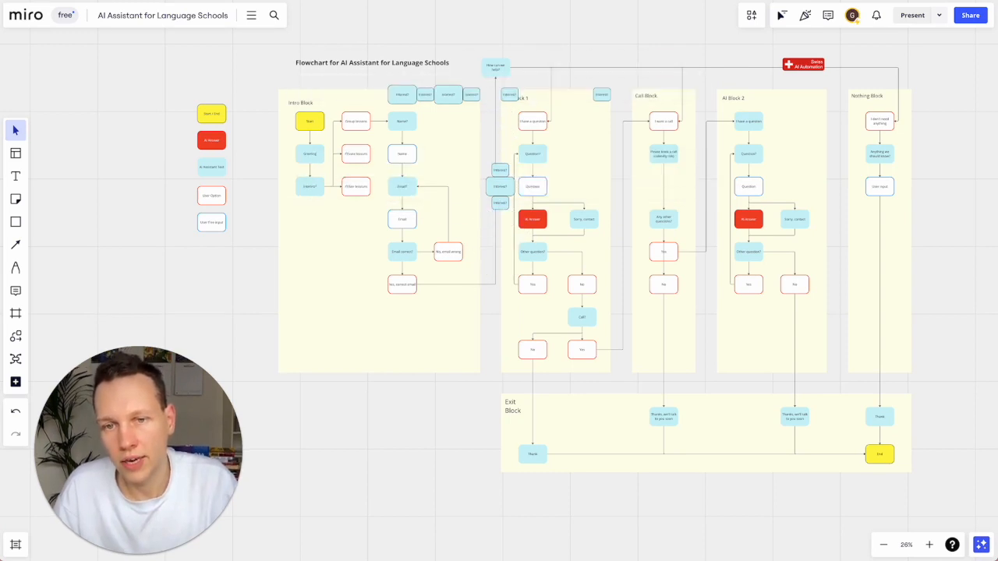
pyautogui.click(500, 170)
pyautogui.press('Delete')
pyautogui.click(502, 187)
pyautogui.press('Delete')
pyautogui.click(498, 201)
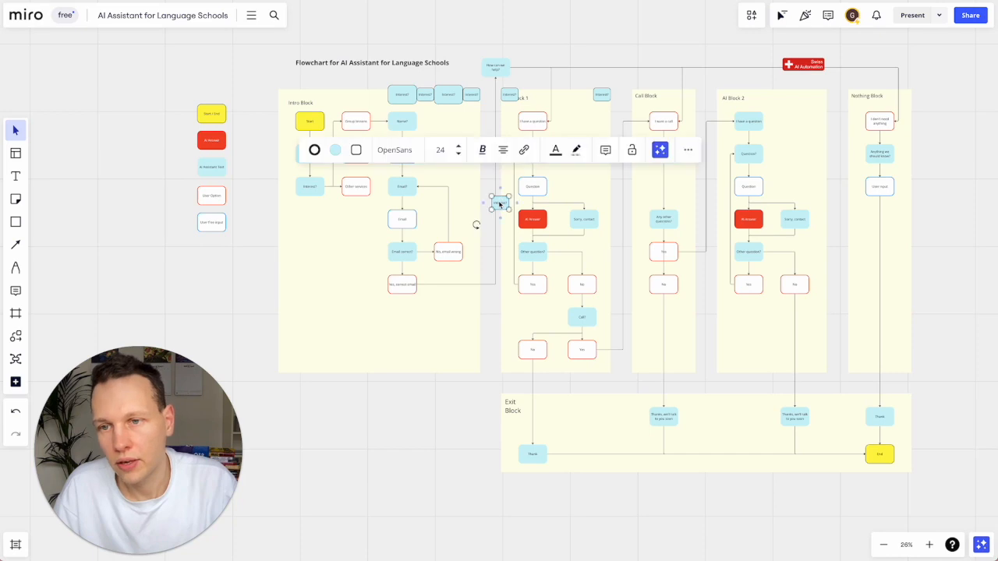
pyautogui.press('Delete')
# Step: Delete the row of Interest? spacers above the Intro Block and the one covering AI Block 1's title
pyautogui.click(402, 94)
pyautogui.press('Delete')
pyautogui.click(424, 95)
pyautogui.press('Delete')
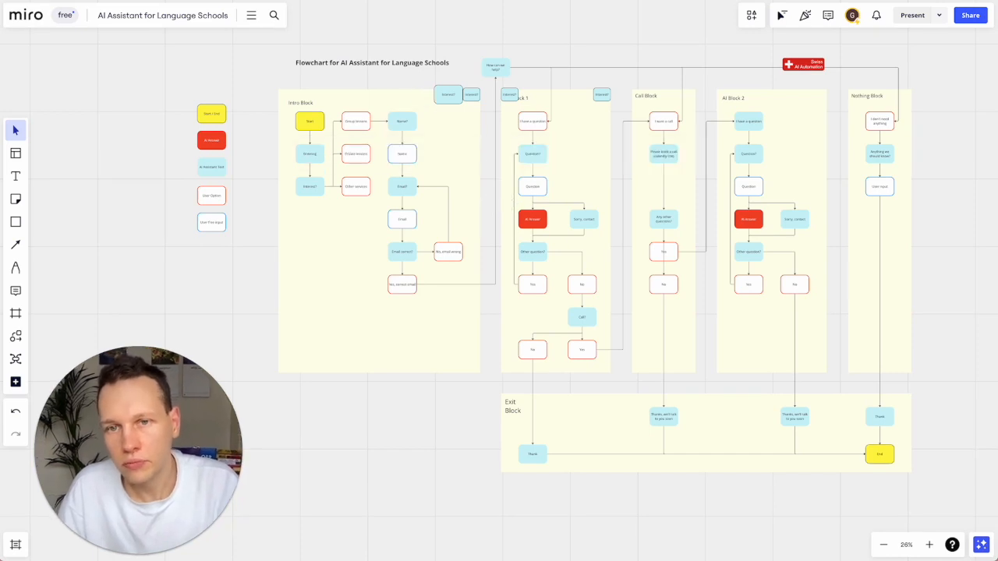
pyautogui.click(448, 94)
pyautogui.press('Delete')
pyautogui.click(471, 94)
pyautogui.press('Delete')
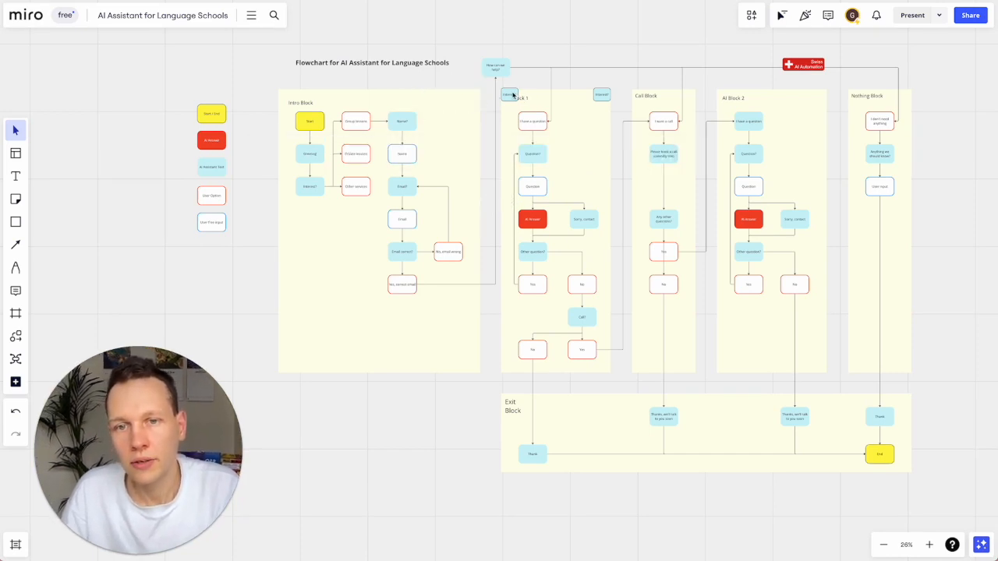
pyautogui.click(509, 94)
pyautogui.press('Delete')
pyautogui.scroll(3, 667, 83)
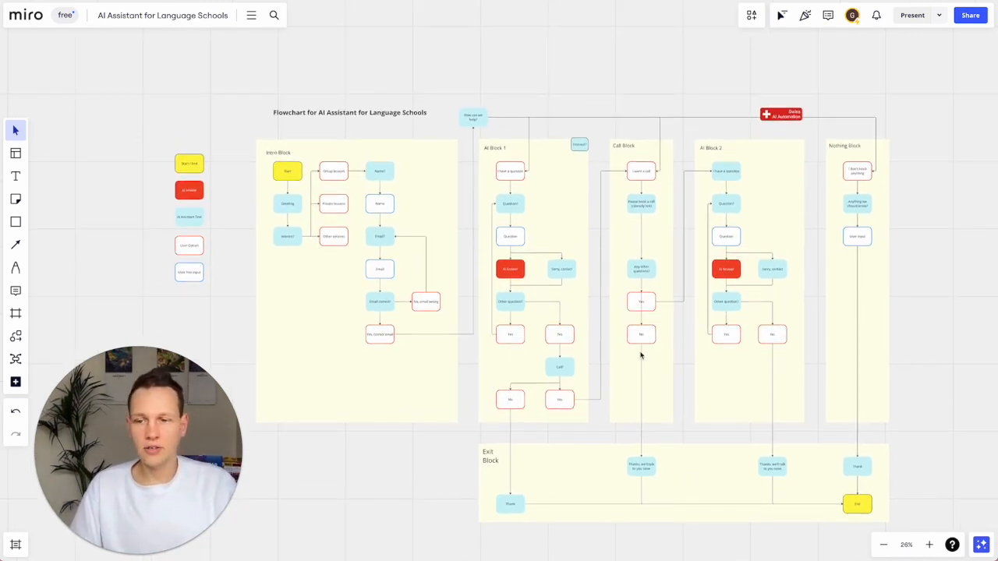
pyautogui.scroll(5, 221, 305)
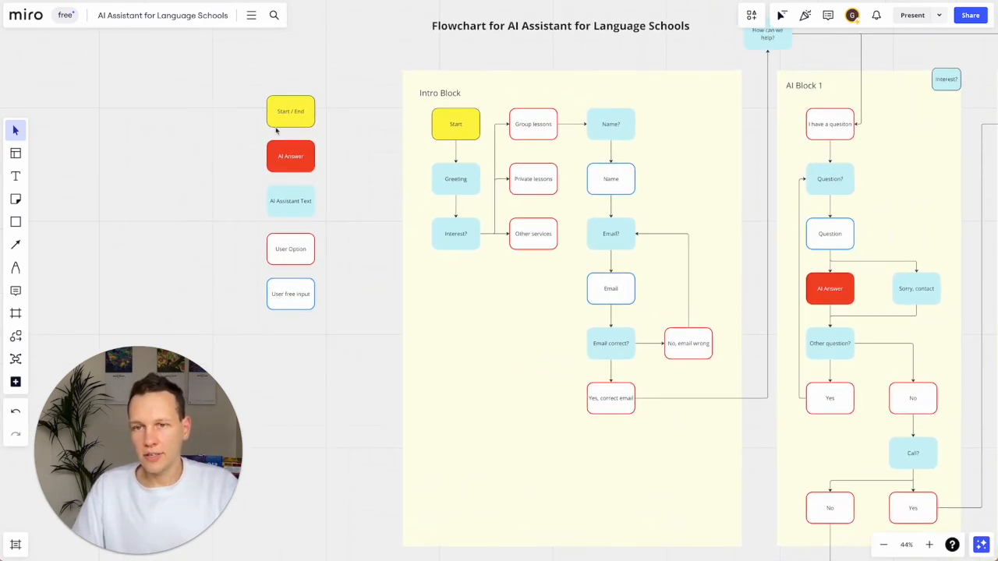
pyautogui.click(285, 117)
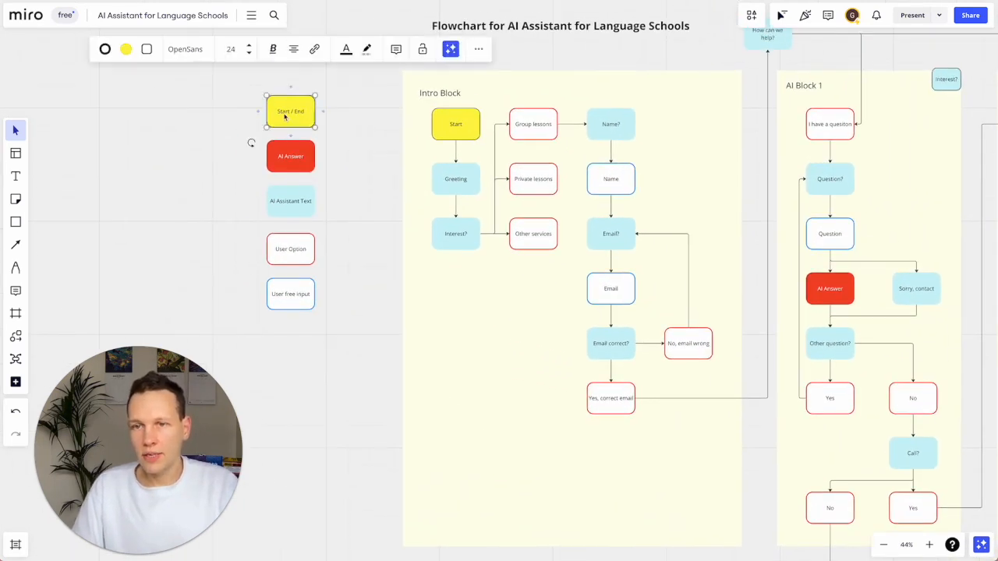
pyautogui.moveTo(369, 331); pyautogui.dragTo(238, 85)
pyautogui.scroll(-8, 238, 85)
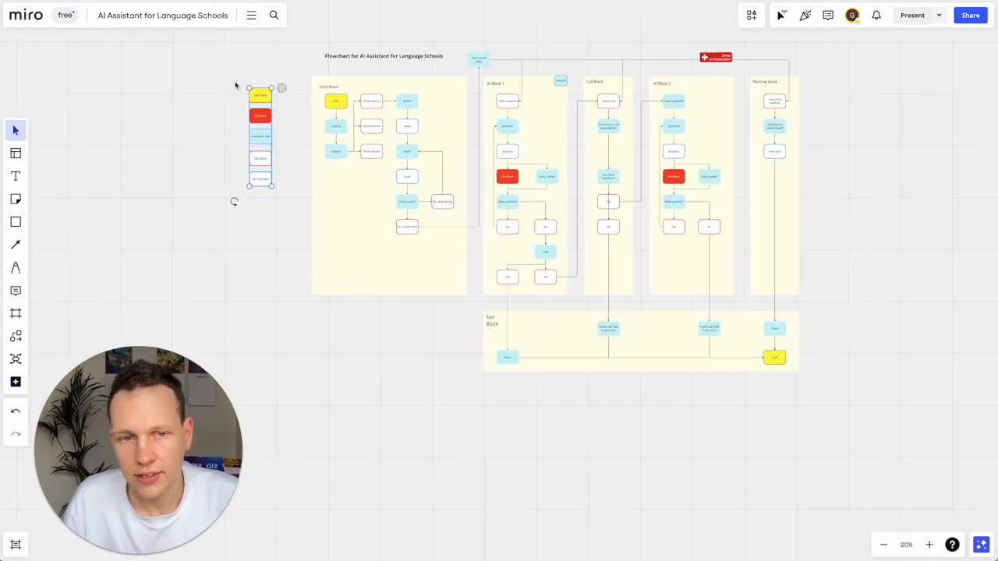
pyautogui.scroll(2, 575, 175)
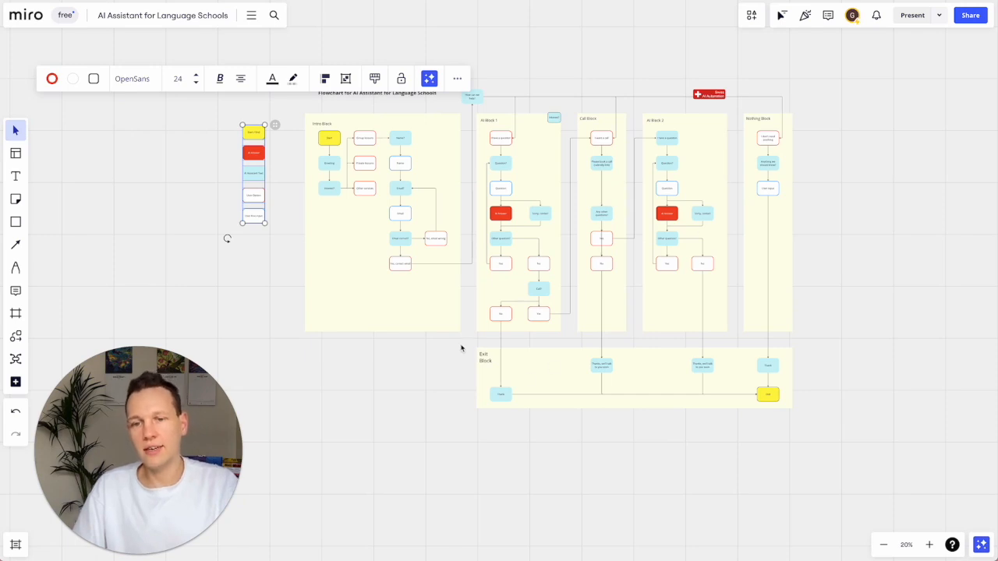
pyautogui.moveTo(460, 348); pyautogui.dragTo(294, 418)
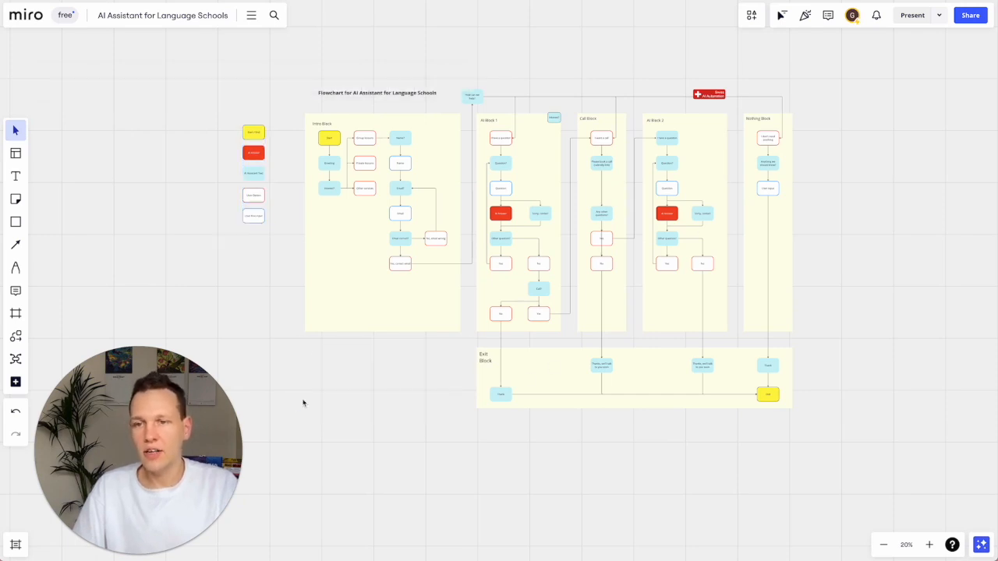
pyautogui.moveTo(284, 259); pyautogui.dragTo(234, 87)
# Step: Duplicate the Intro Block background, place the copy directly below it, and shorten it to match the Exit Block's height
pyautogui.click(408, 324)
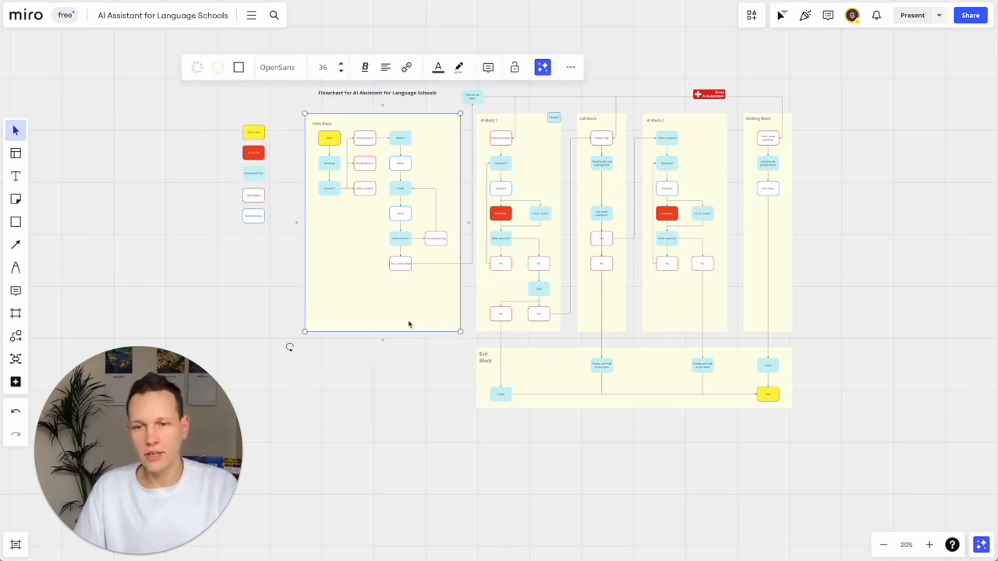
pyautogui.hotkey('ctrl', 'v')
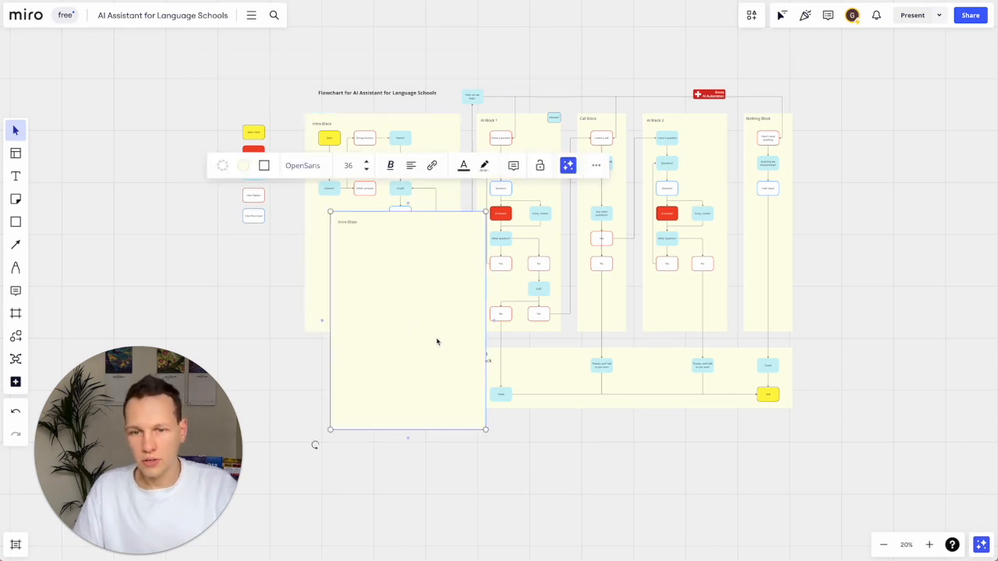
pyautogui.moveTo(465, 414); pyautogui.dragTo(438, 395)
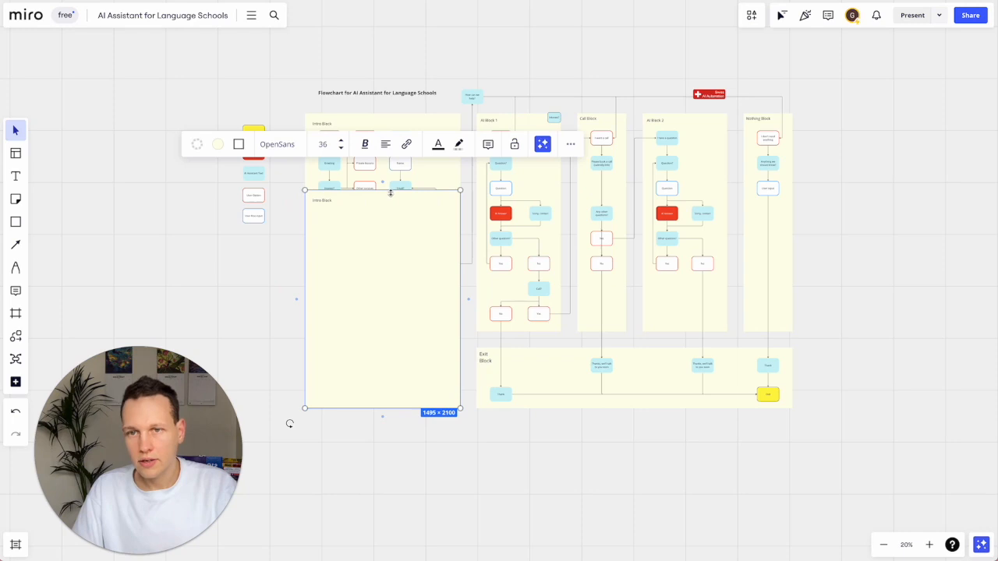
pyautogui.moveTo(390, 191); pyautogui.dragTo(399, 351)
# Step: Fill the duplicated block below the Intro Block with light gray
pyautogui.click(218, 302)
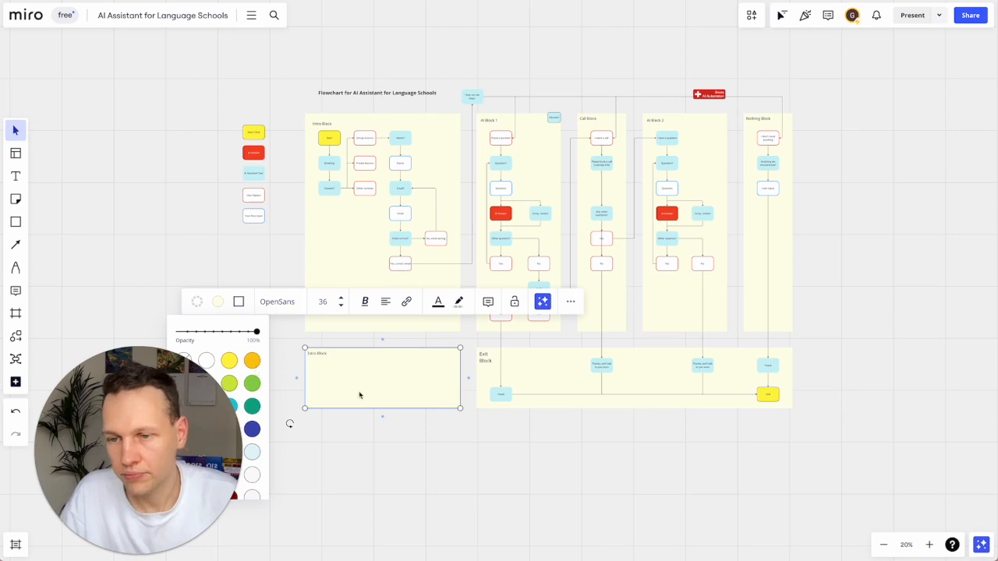
pyautogui.click(405, 426)
pyautogui.hscroll(-5, 413, 421)
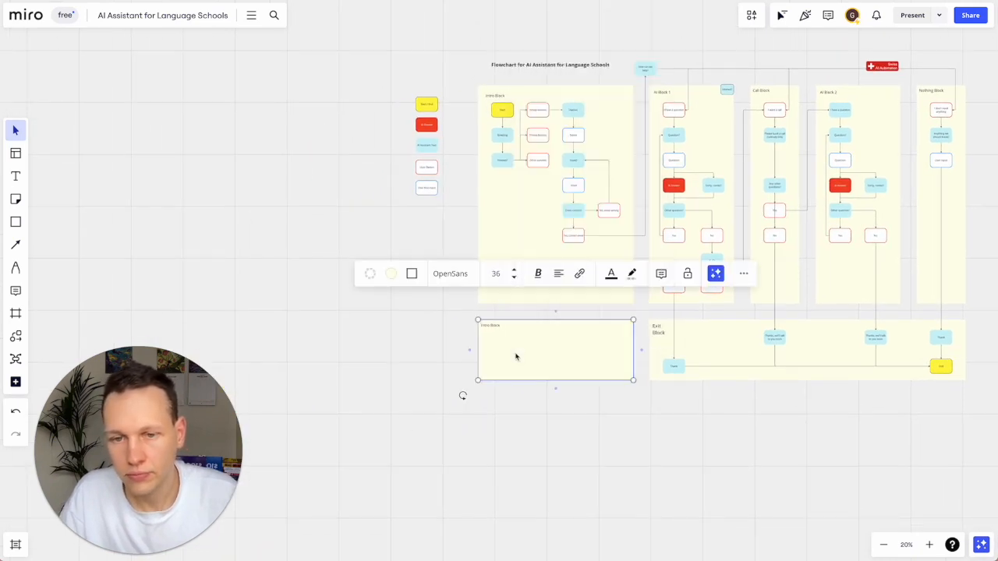
pyautogui.click(391, 273)
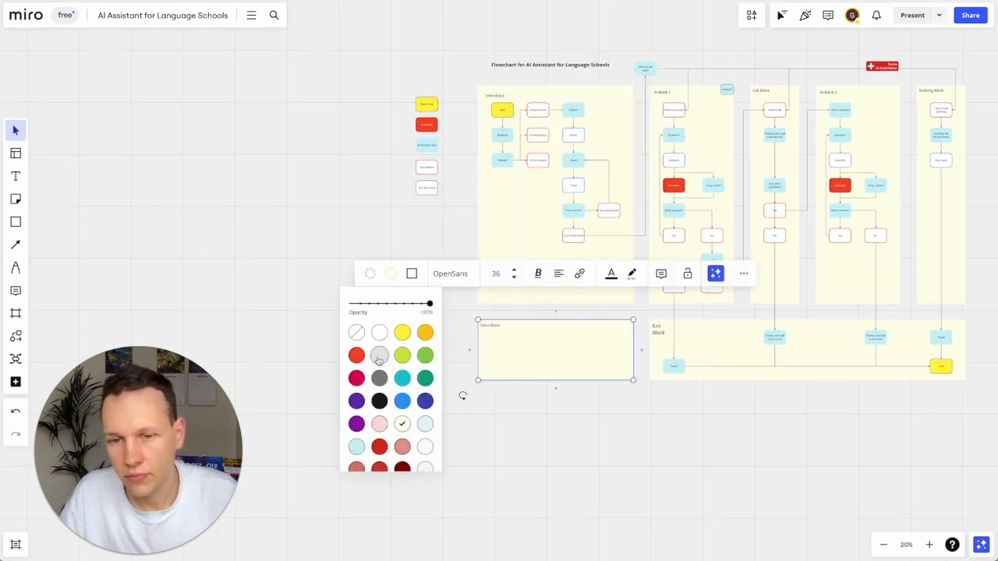
pyautogui.click(379, 355)
# Step: Retitle the gray block as Legend
pyautogui.tripleClick(494, 325)
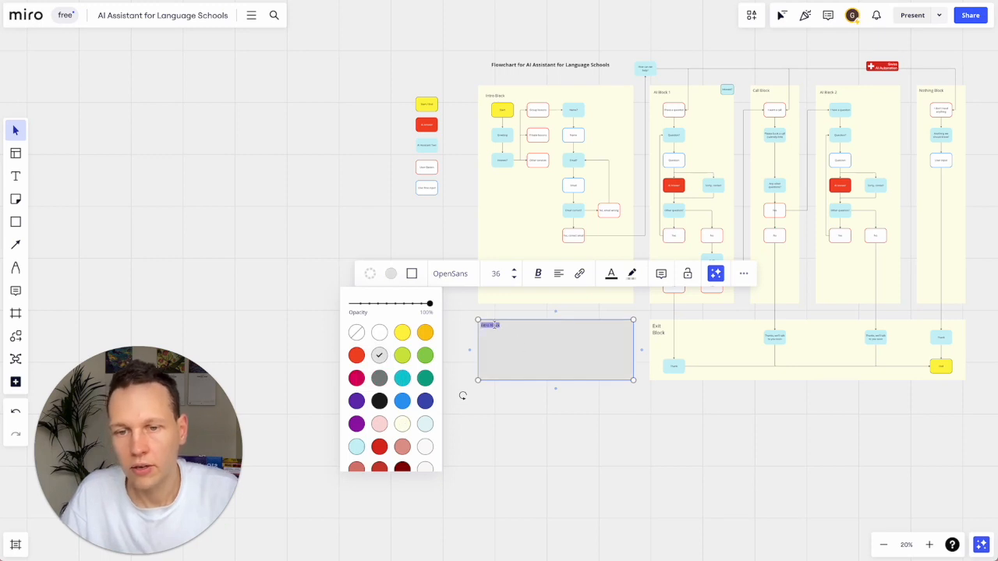
pyautogui.press('BackSpace')
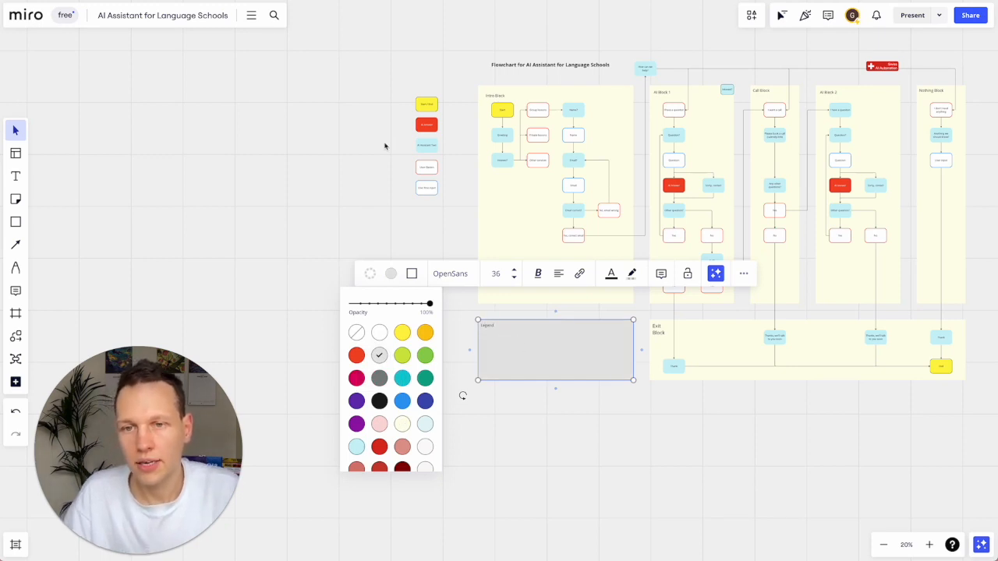
pyautogui.click(385, 145)
# Step: Move the five color-key boxes down to the Legend block and rearrange them into two rows, three above two
pyautogui.moveTo(410, 81); pyautogui.dragTo(457, 233)
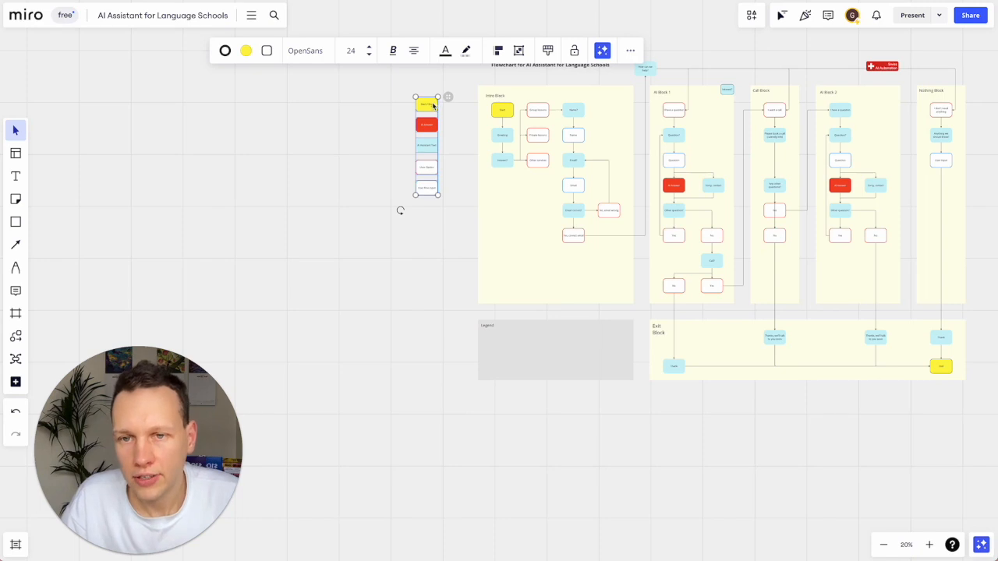
pyautogui.moveTo(435, 106); pyautogui.dragTo(423, 332)
pyautogui.scroll(3, 421, 333)
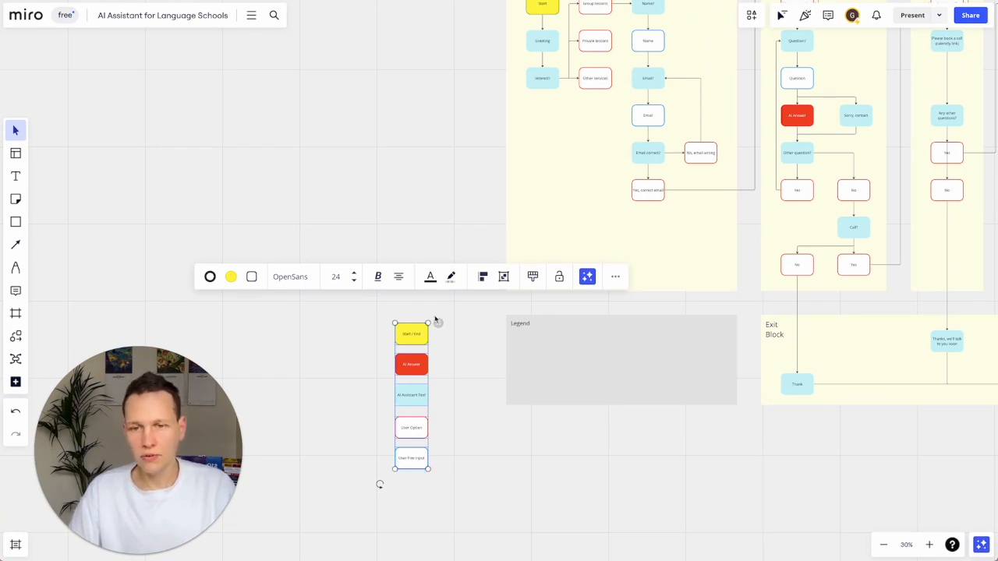
pyautogui.moveTo(437, 322); pyautogui.dragTo(512, 364)
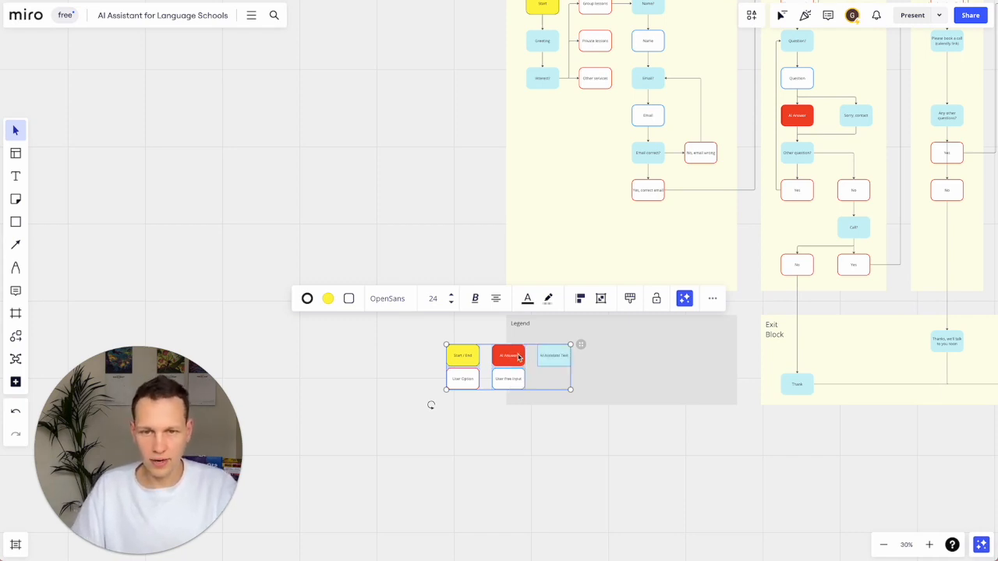
pyautogui.click(683, 367)
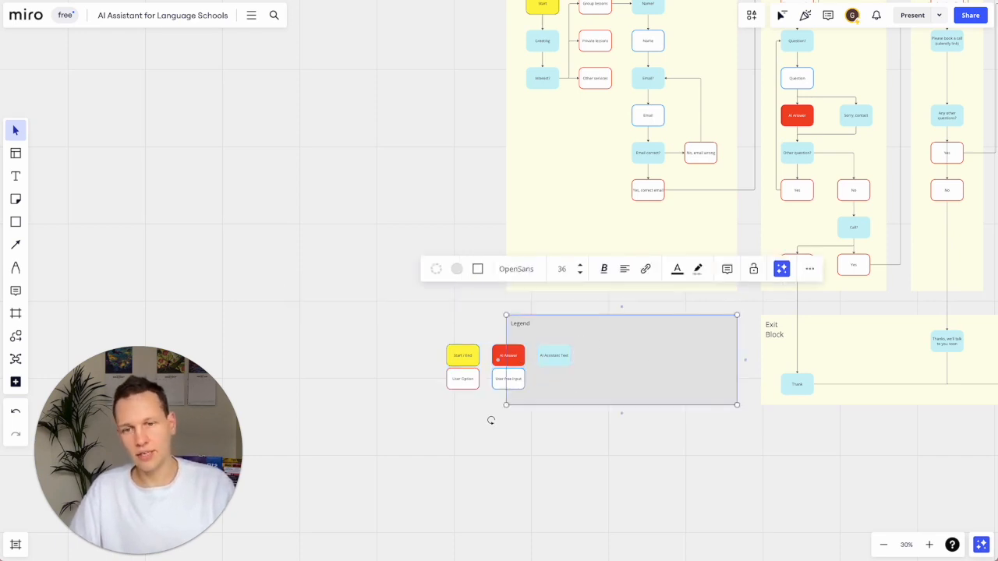
pyautogui.click(463, 363)
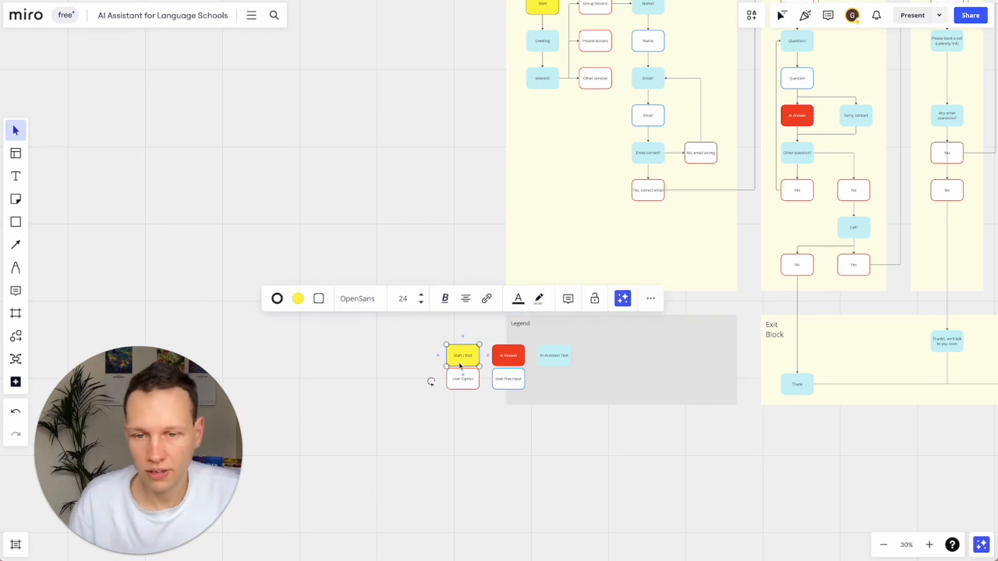
pyautogui.hscroll(5, 510, 401)
pyautogui.scroll(2, 511, 401)
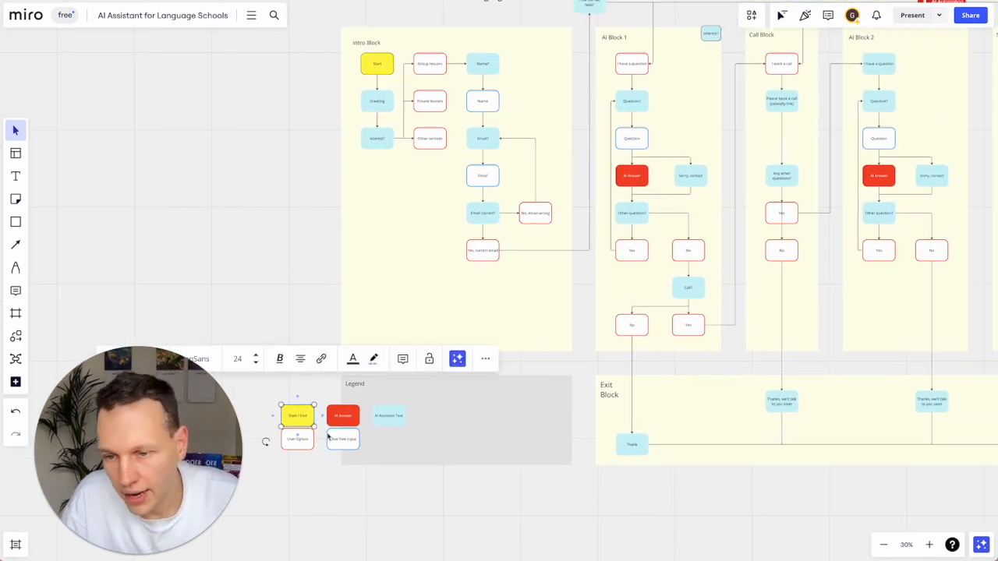
pyautogui.click(303, 455)
pyautogui.click(303, 439)
pyautogui.keyDown('shift'); pyautogui.click(303, 421); pyautogui.keyUp('shift')
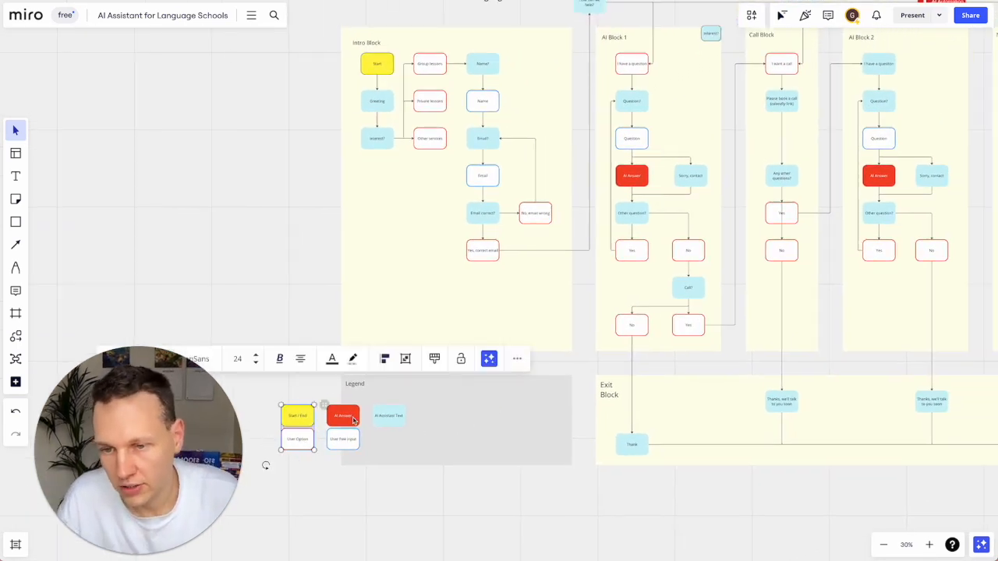
pyautogui.keyDown('shift'); pyautogui.click(341, 418); pyautogui.keyUp('shift')
pyautogui.keyDown('shift'); pyautogui.click(383, 419); pyautogui.keyUp('shift')
pyautogui.moveTo(304, 421)
pyautogui.mouseDown()
pyautogui.moveTo(413, 423)
pyautogui.moveTo(293, 423)
pyautogui.mouseUp()
pyautogui.click(378, 508)
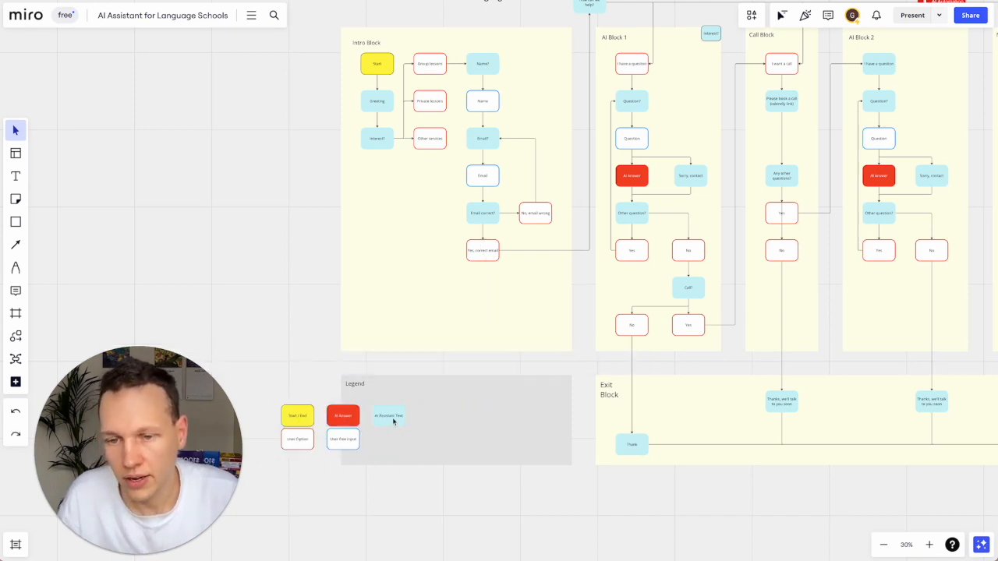
# Step: Right-align the AI Assistant Text legend box with the Intro Block's "Yes, correct email" box
pyautogui.click(394, 419)
pyautogui.keyDown('shift'); pyautogui.click(486, 255); pyautogui.keyUp('shift')
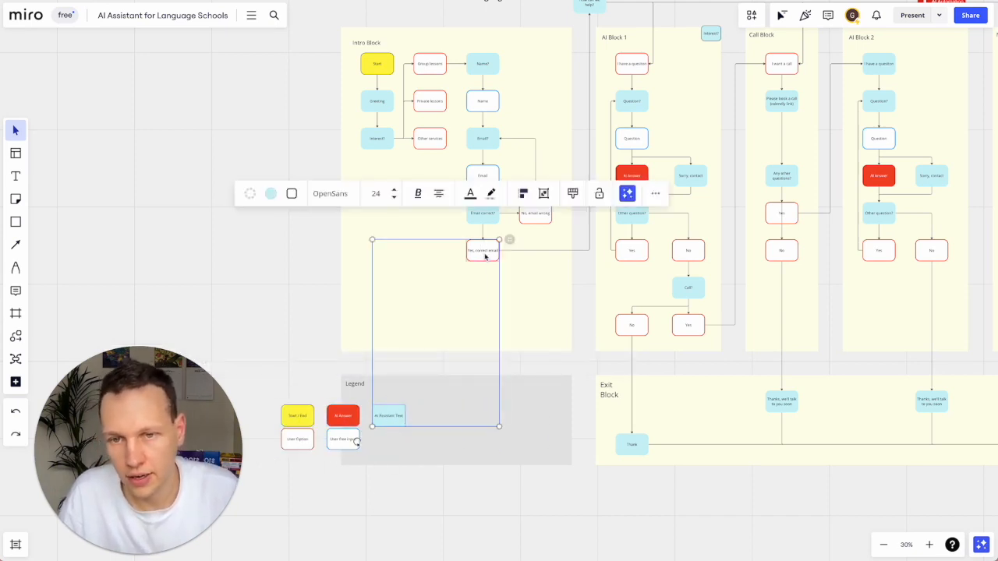
pyautogui.click(507, 195)
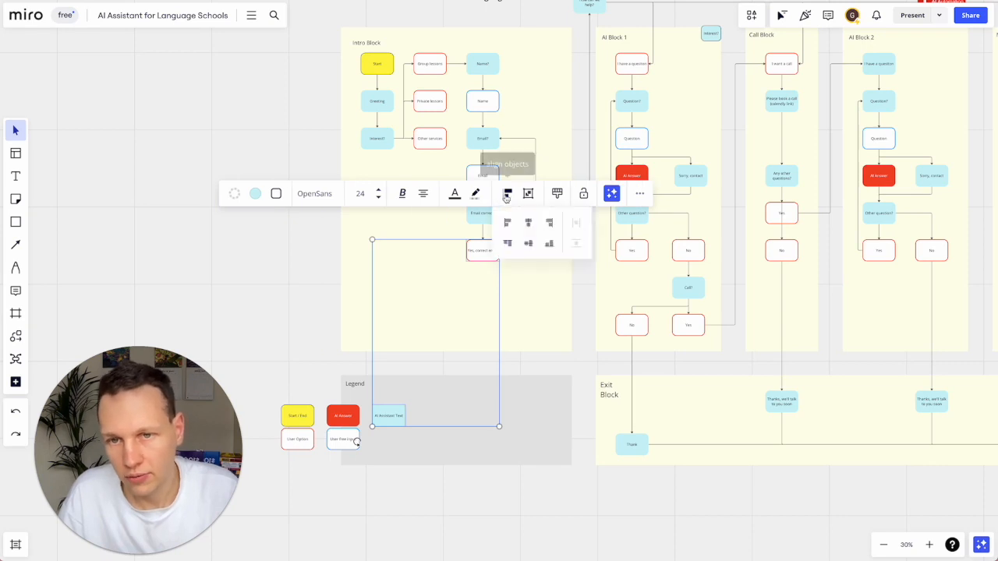
pyautogui.click(549, 223)
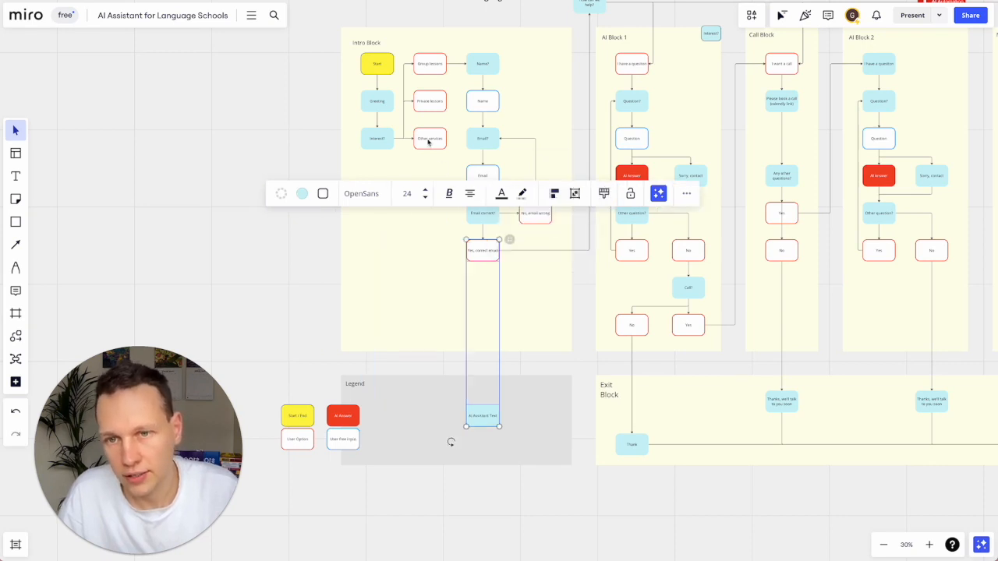
# Step: Right-align the AI Answer and User free input legend boxes with the Intro Block's Other services box
pyautogui.click(428, 141)
pyautogui.keyDown('shift'); pyautogui.click(347, 415); pyautogui.keyUp('shift')
pyautogui.keyDown('shift'); pyautogui.click(345, 439); pyautogui.keyUp('shift')
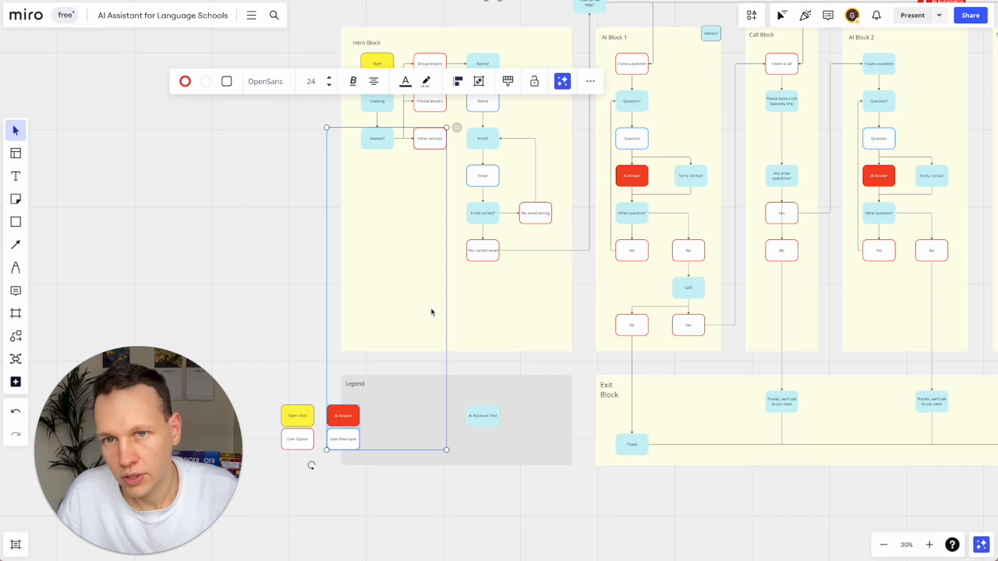
pyautogui.click(466, 87)
pyautogui.click(494, 113)
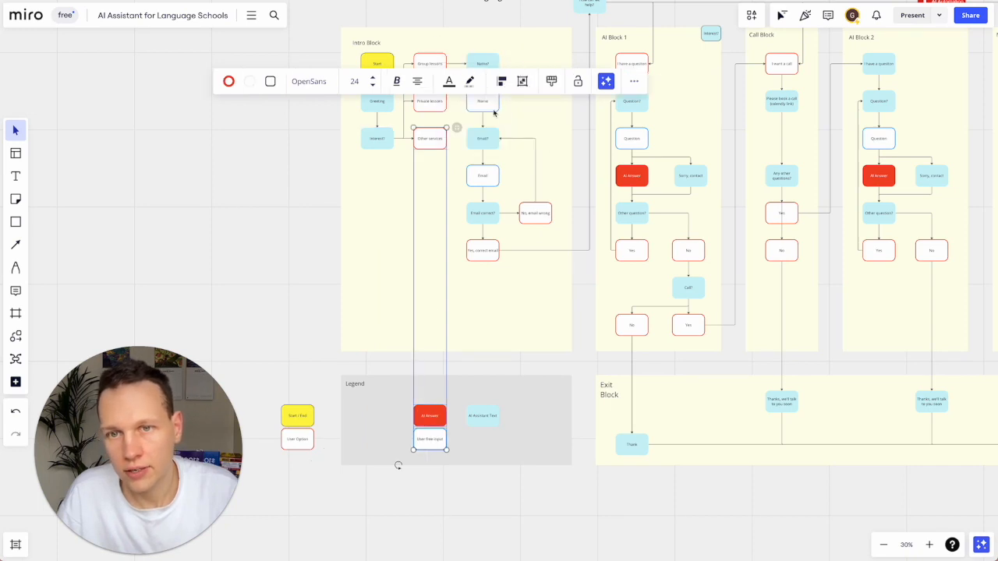
# Step: Right-align the Start / End and User Option legend boxes with the Intro Block's Greeting box
pyautogui.click(380, 109)
pyautogui.keyDown('shift'); pyautogui.click(297, 415); pyautogui.keyUp('shift')
pyautogui.keyDown('shift'); pyautogui.click(304, 438); pyautogui.keyUp('shift')
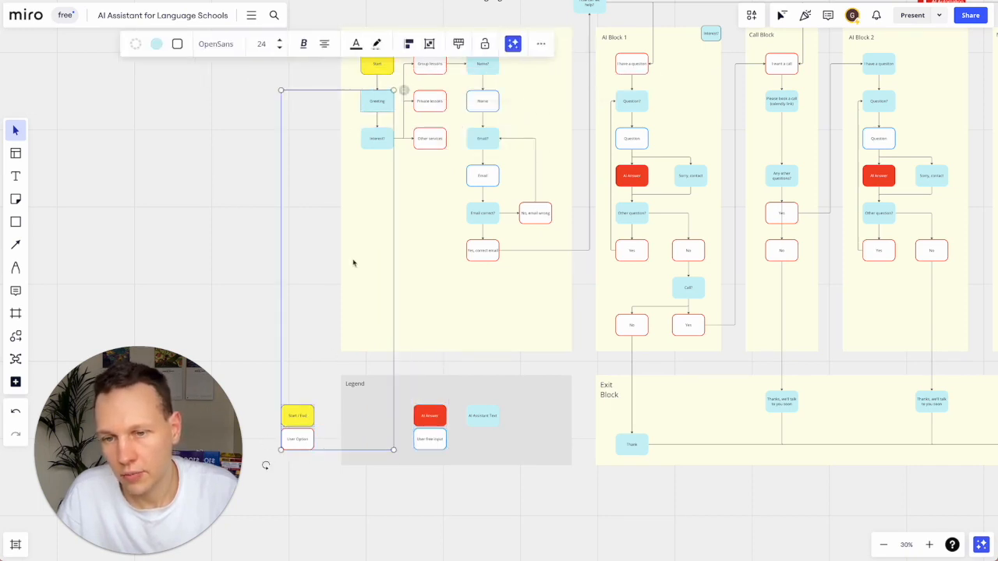
pyautogui.click(429, 44)
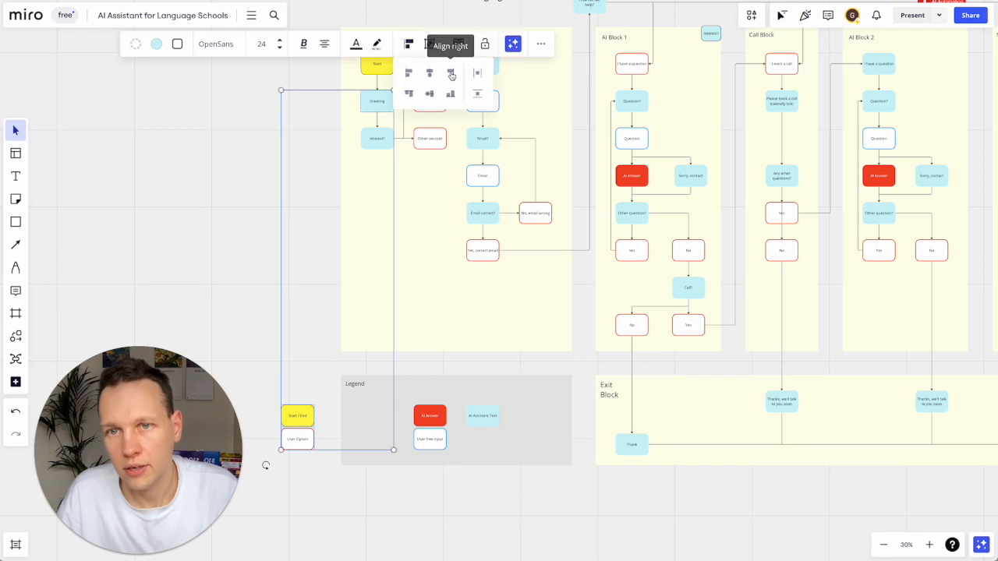
pyautogui.click(451, 73)
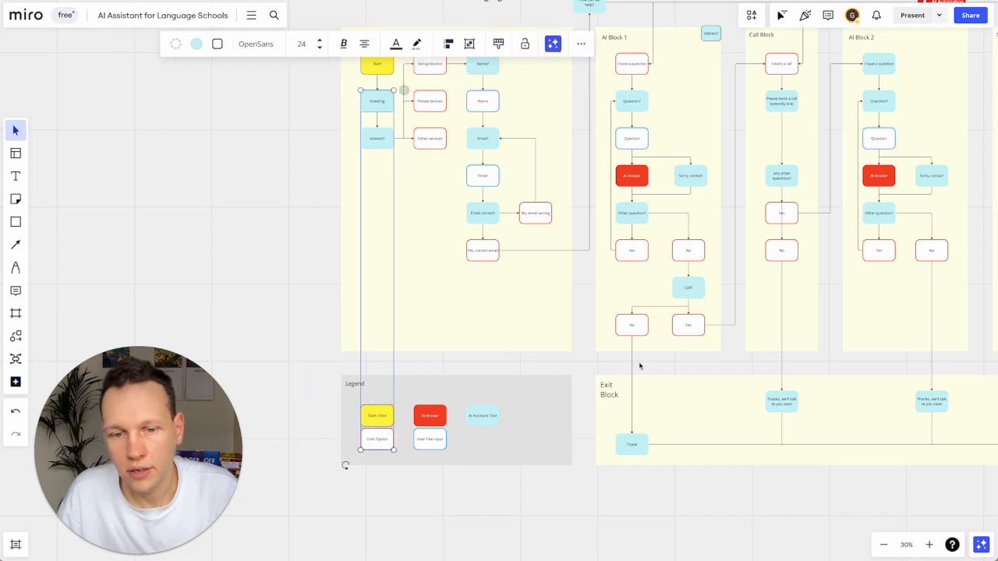
pyautogui.click(414, 508)
# Step: Bottom-align the User Option and User free input legend boxes with the Exit Block's lower Thank box
pyautogui.click(388, 422)
pyautogui.scroll(-2, 612, 485)
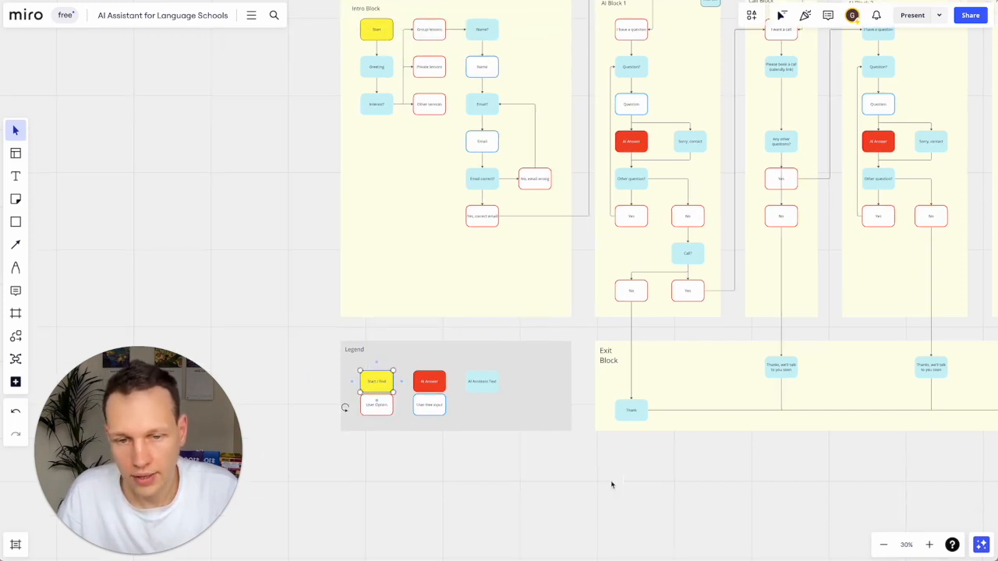
pyautogui.click(612, 484)
pyautogui.click(640, 417)
pyautogui.keyDown('shift'); pyautogui.click(432, 405); pyautogui.keyUp('shift')
pyautogui.keyDown('shift'); pyautogui.click(376, 405); pyautogui.keyUp('shift')
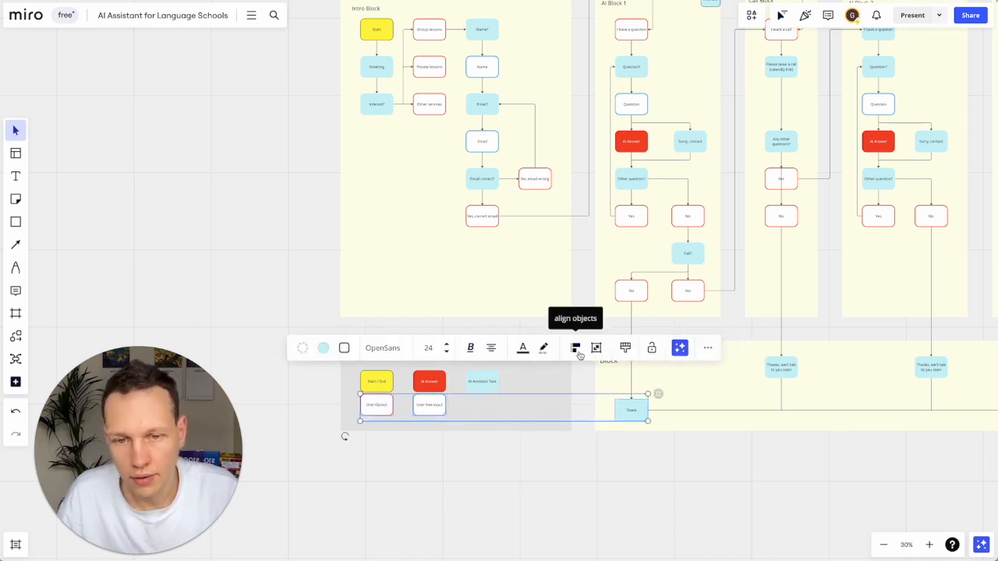
pyautogui.click(578, 353)
pyautogui.click(618, 398)
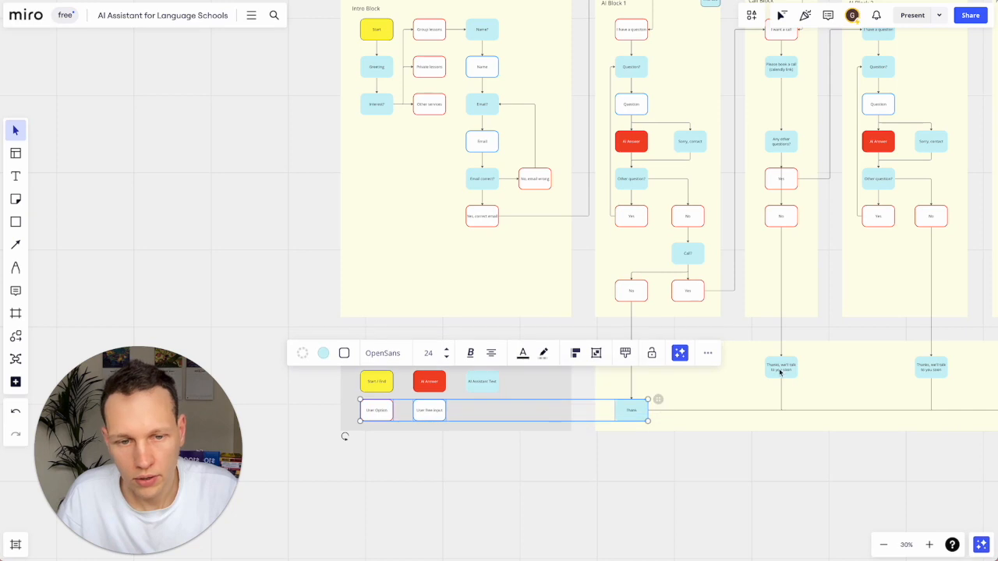
# Step: Top-align the Start / End, AI Answer and AI Assistant Text legend boxes with the Exit Block's first "Thanks, we'll talk to you soon" box
pyautogui.click(780, 373)
pyautogui.keyDown('shift'); pyautogui.click(490, 382); pyautogui.keyUp('shift')
pyautogui.keyDown('shift'); pyautogui.click(428, 384); pyautogui.keyUp('shift')
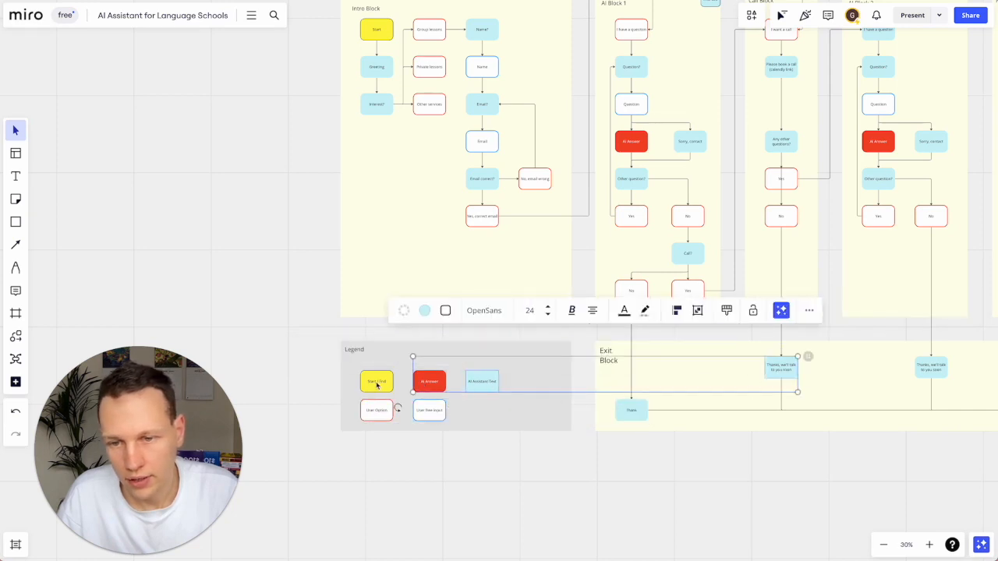
pyautogui.keyDown('shift'); pyautogui.click(379, 383); pyautogui.keyUp('shift')
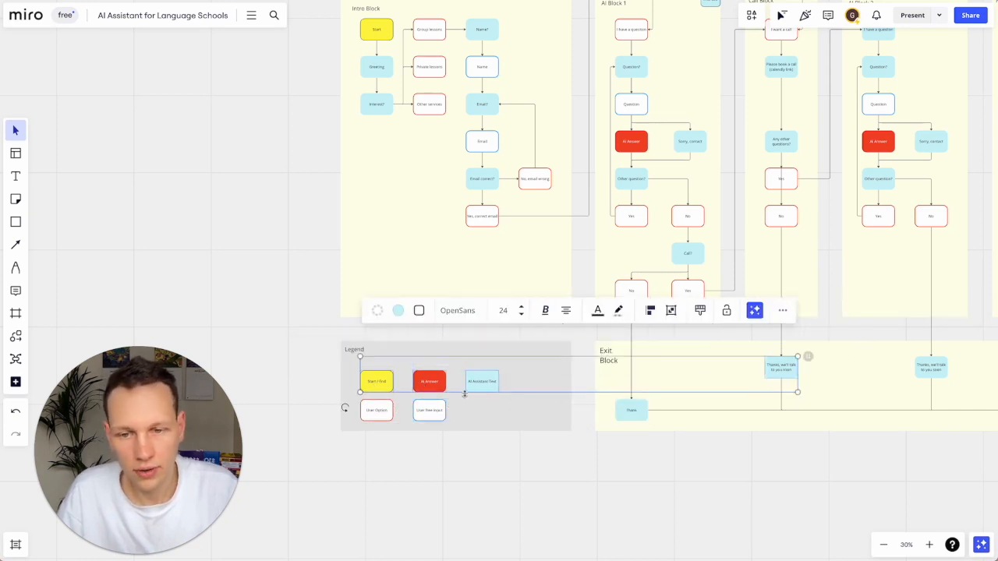
pyautogui.click(653, 313)
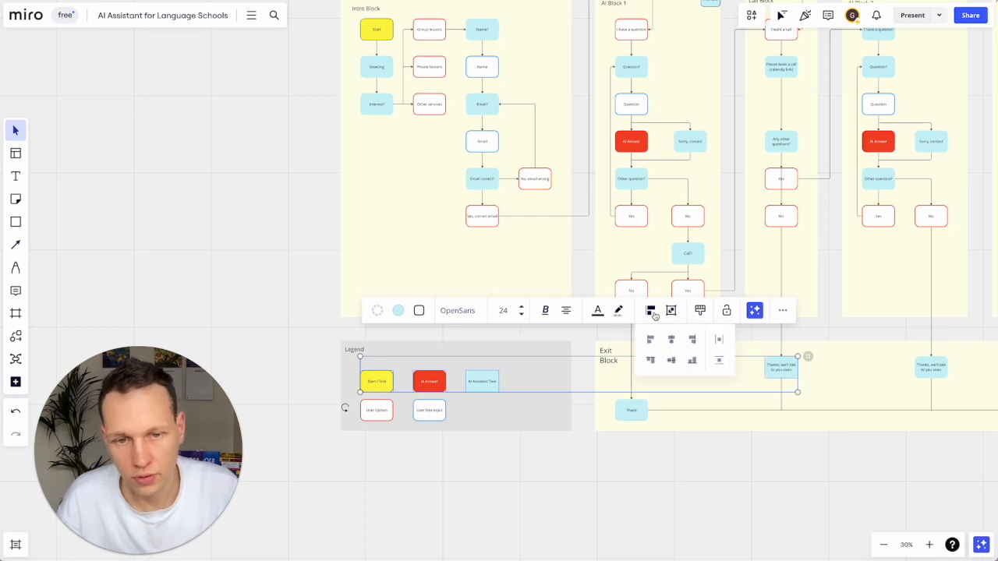
pyautogui.click(650, 360)
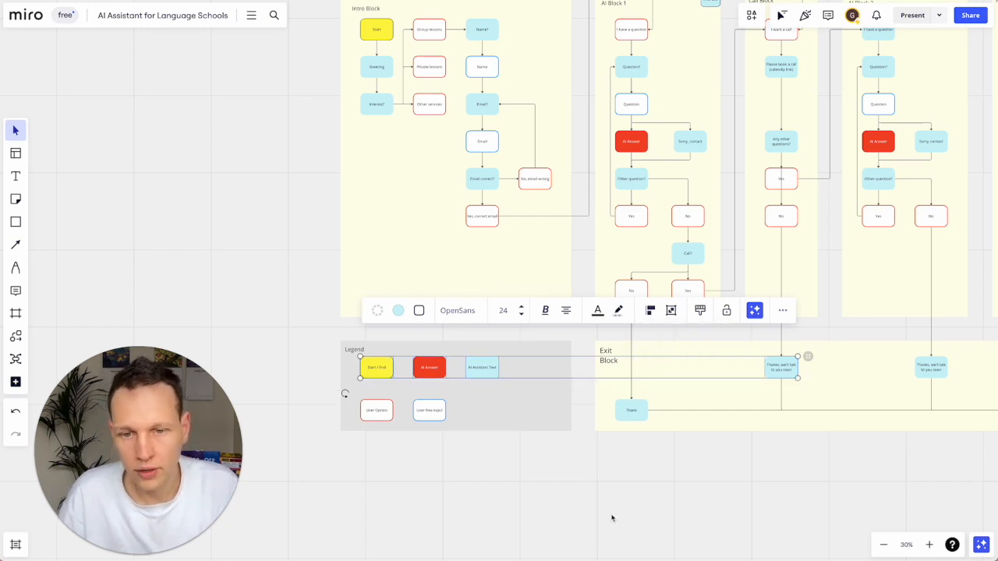
# Step: Duplicate the Intro Block's Greeting box and shrink the copy to 214 × 100 as a spacer
pyautogui.scroll(-2, 611, 518)
pyautogui.scroll(-1, 611, 518)
pyautogui.hscroll(2, 611, 517)
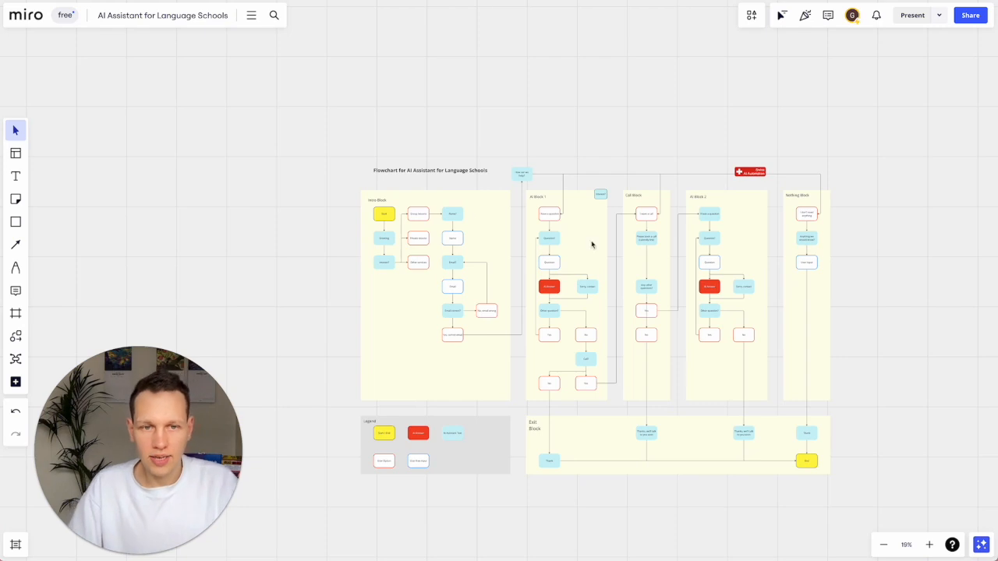
pyautogui.scroll(5, 425, 187)
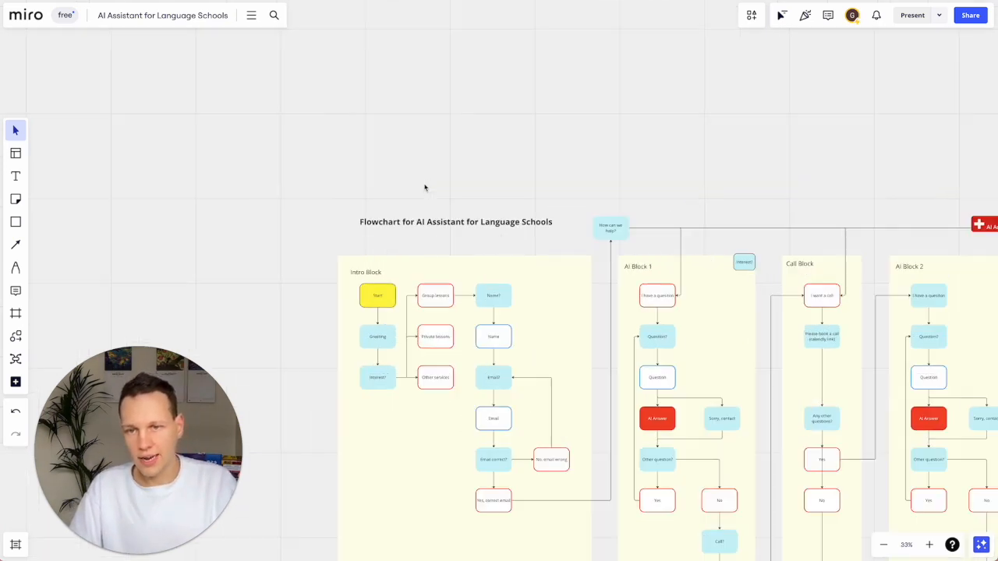
pyautogui.click(421, 244)
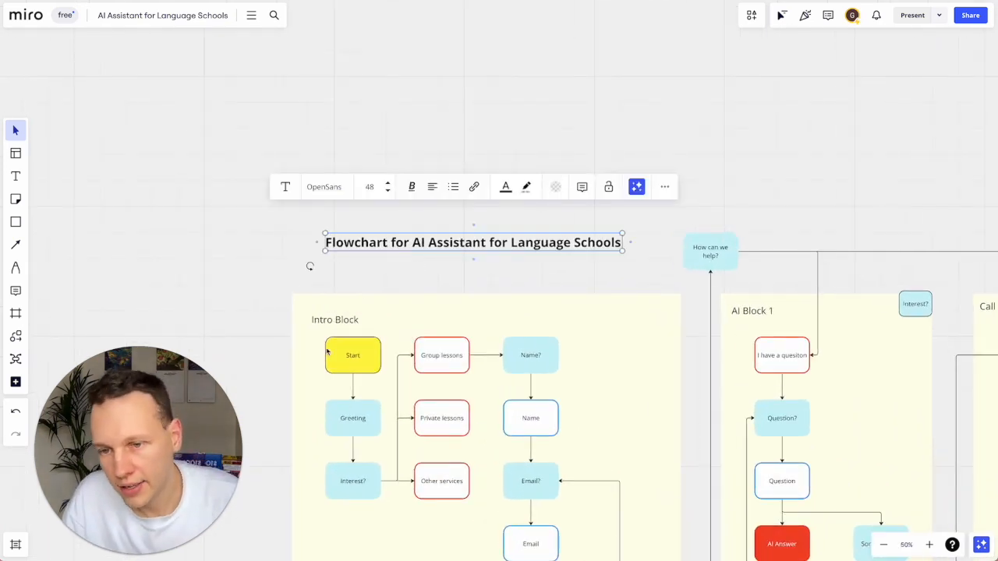
pyautogui.scroll(-2, 354, 416)
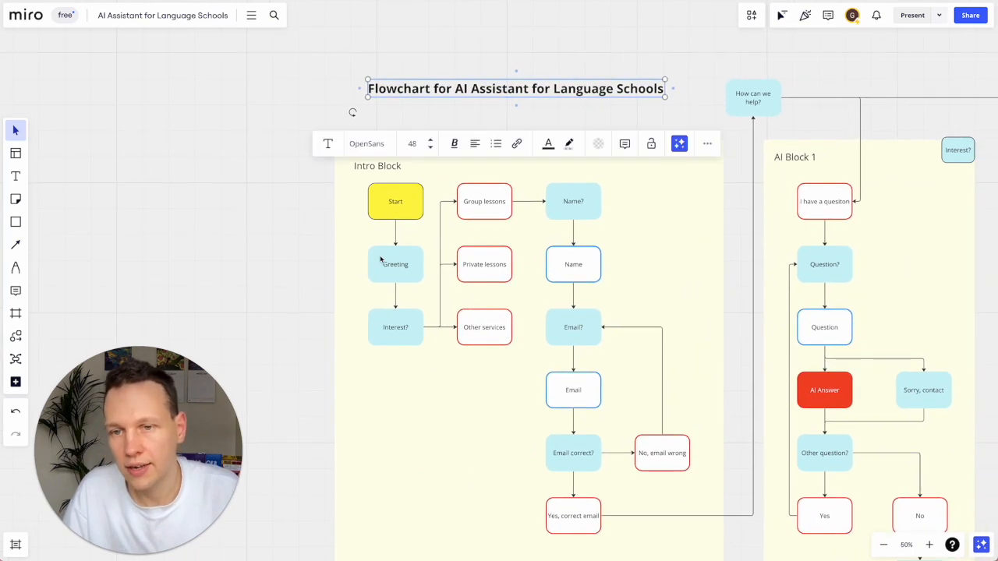
pyautogui.click(381, 260)
pyautogui.hotkey('ctrl', 'c')
pyautogui.hotkey('ctrl', 'v')
pyautogui.moveTo(379, 266); pyautogui.dragTo(373, 253)
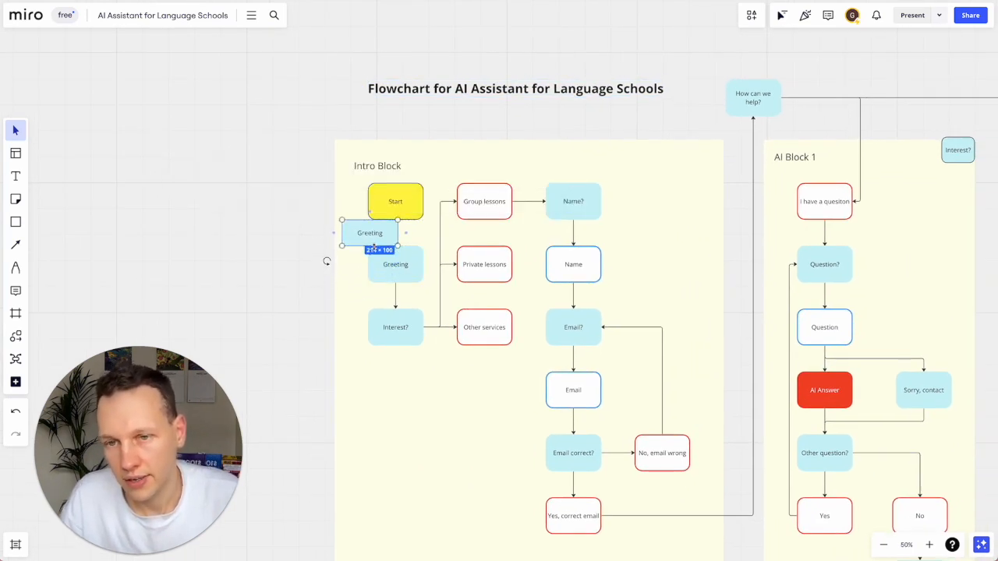
pyautogui.click(416, 86)
pyautogui.click(427, 175)
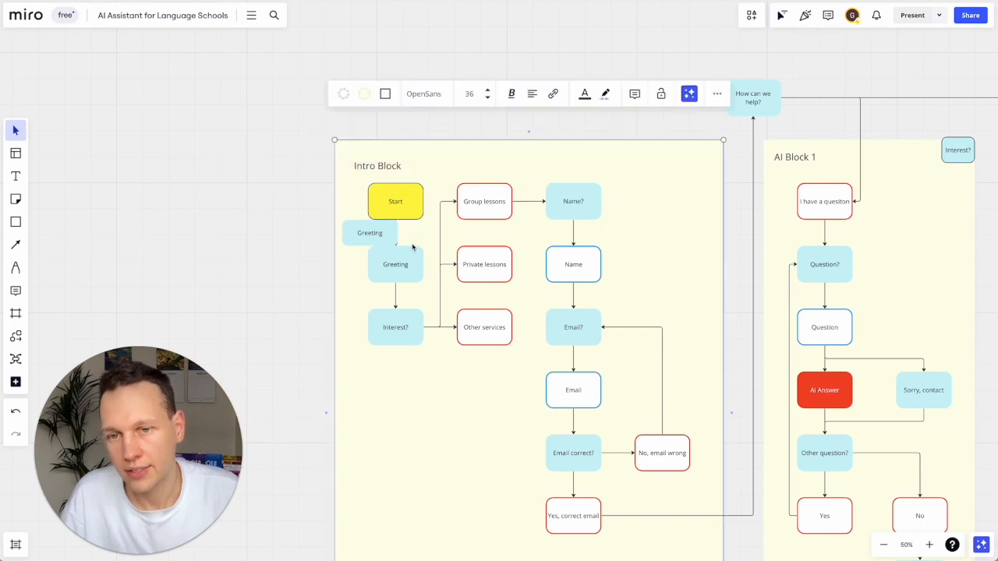
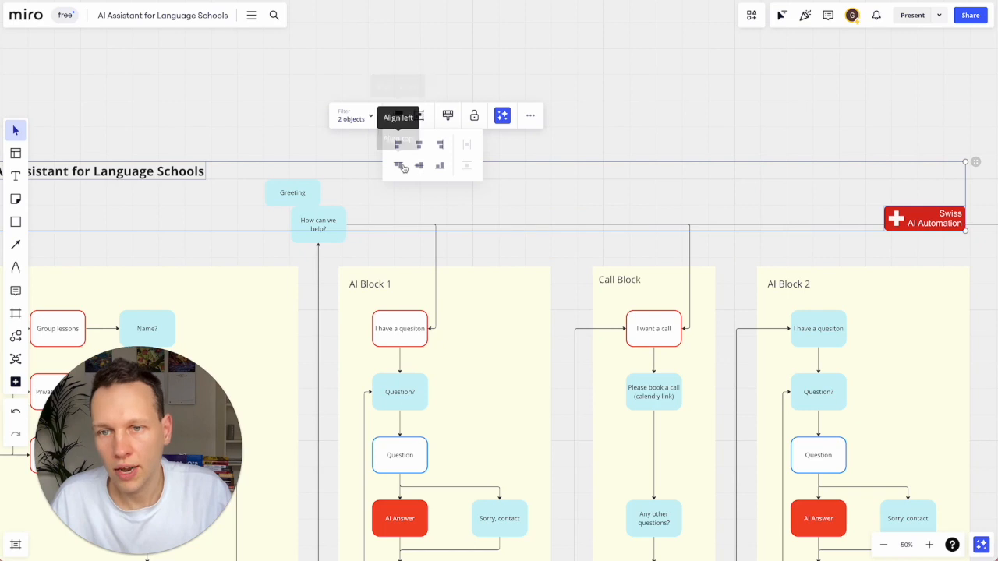
# Step: Top-align the Swiss AI Automation logo with the flowchart title and right-align it with AI Block 2
pyautogui.click(399, 165)
pyautogui.click(929, 326)
pyautogui.keyDown('shift'); pyautogui.click(948, 173); pyautogui.keyUp('shift')
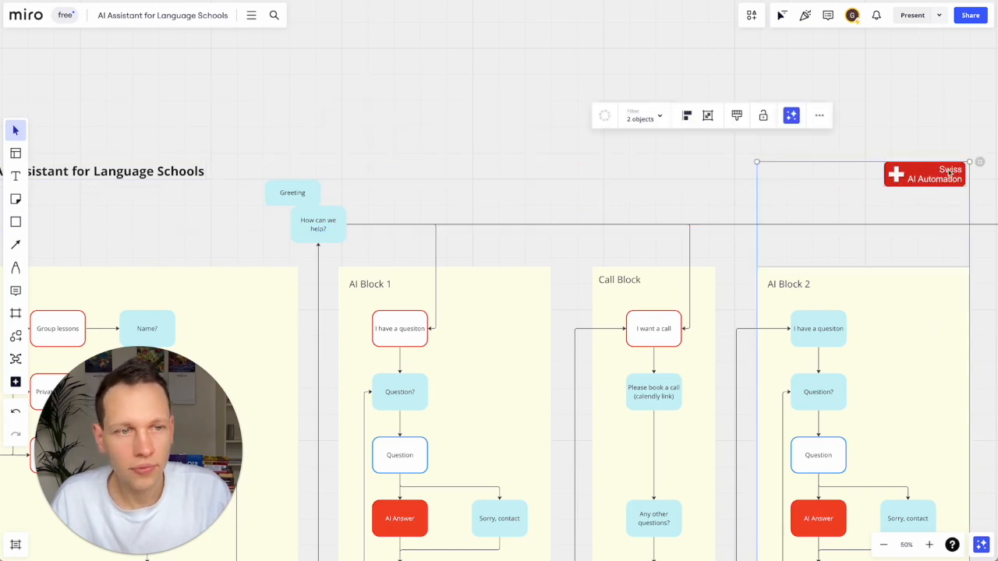
pyautogui.click(848, 119)
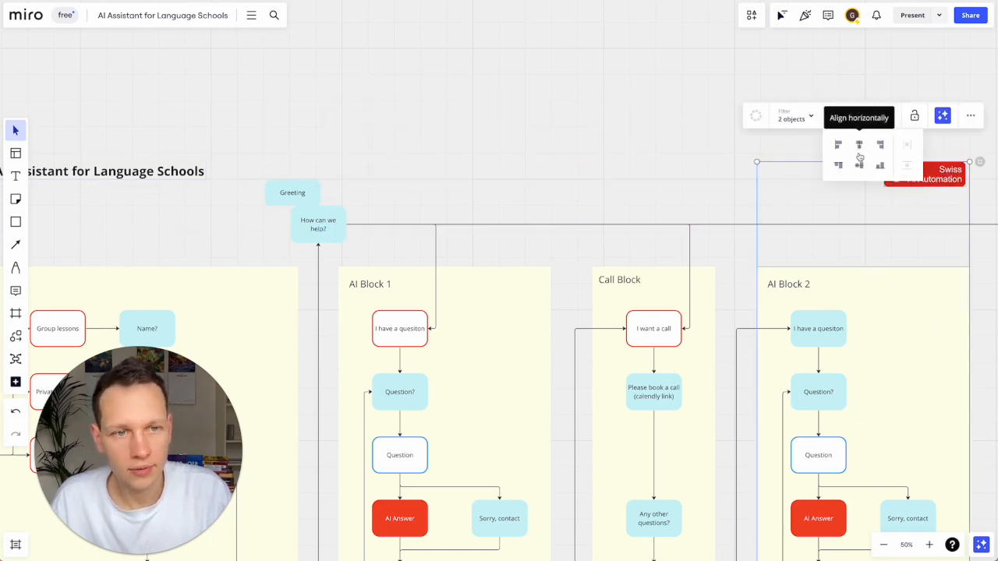
pyautogui.click(881, 151)
pyautogui.click(721, 183)
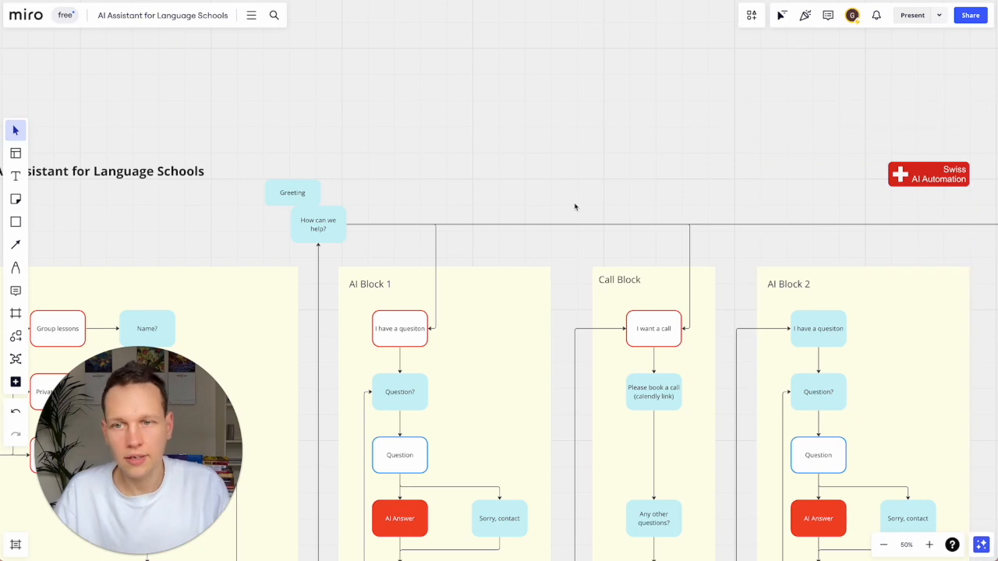
# Step: Delete the Greeting spacer above the "How can we help?" box
pyautogui.click(283, 197)
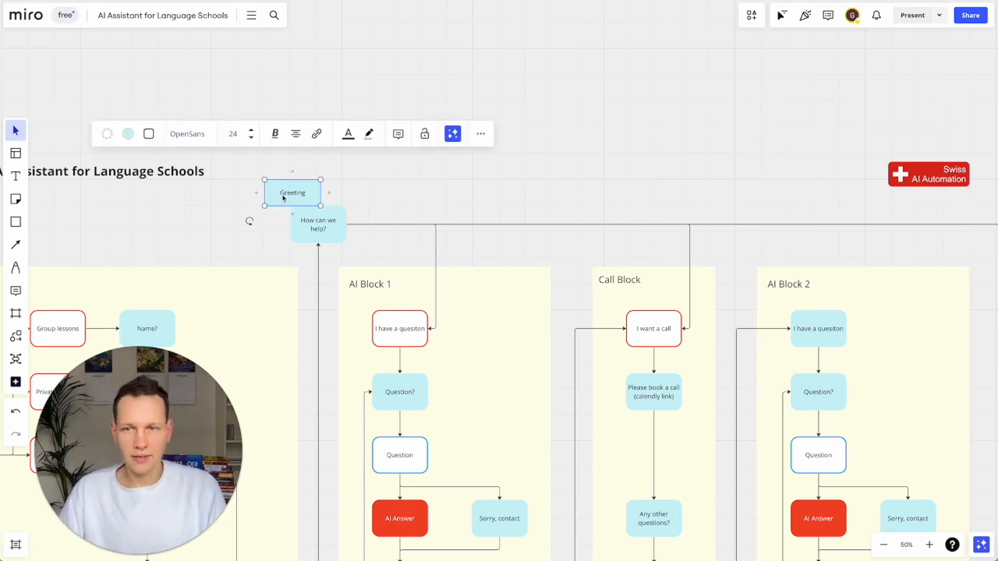
pyautogui.press('Delete')
pyautogui.scroll(-5, 282, 197)
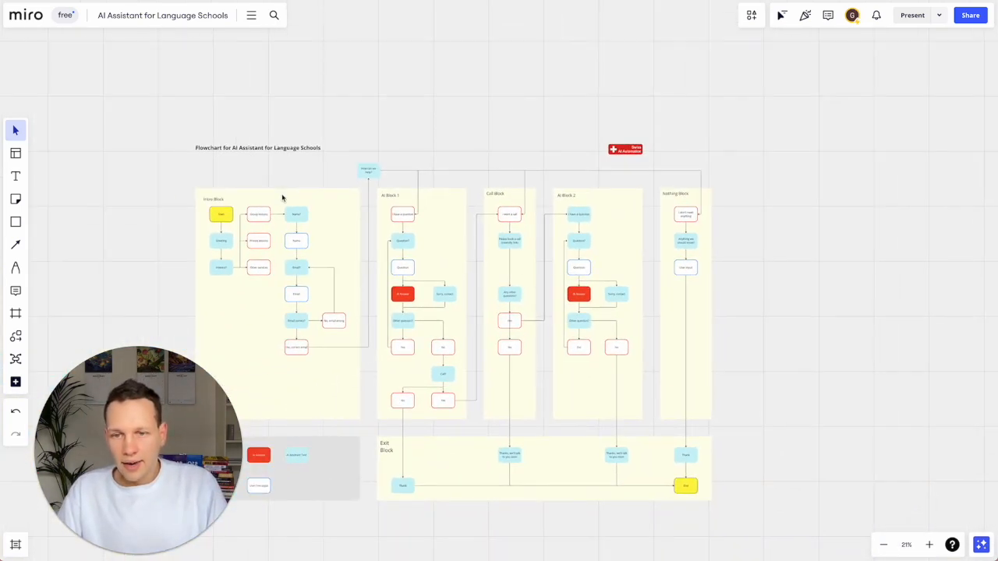
pyautogui.hscroll(-3, 282, 197)
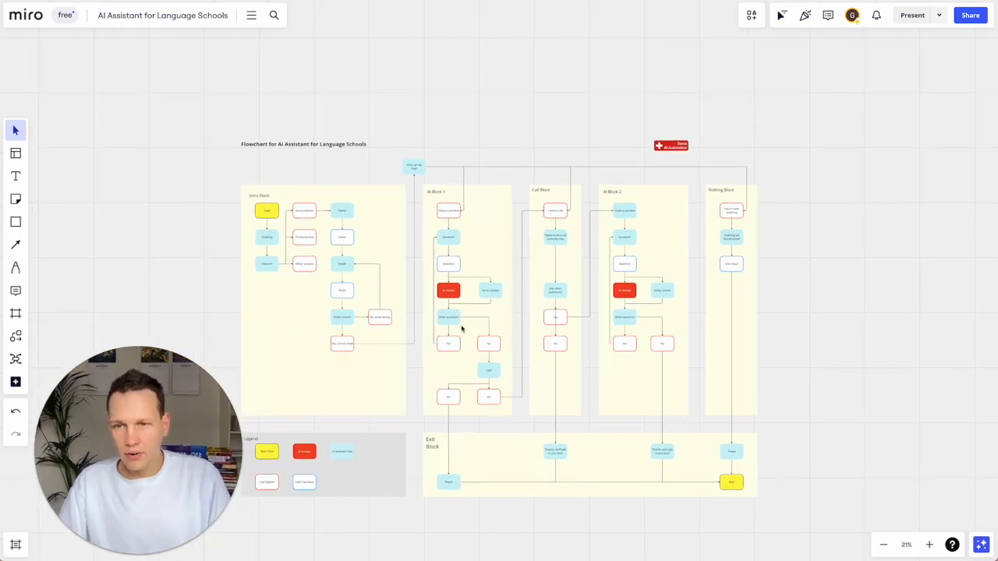
# Step: Examine how the Interest? box branches to Group lessons, Private lessons and Other services in the Intro Block
pyautogui.scroll(10, 218, 242)
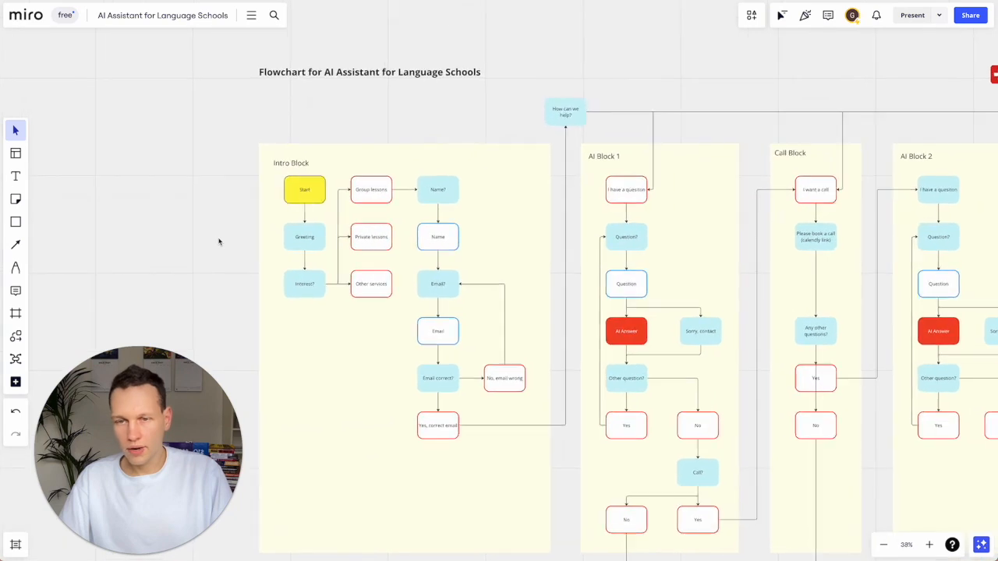
pyautogui.hscroll(2, 339, 287)
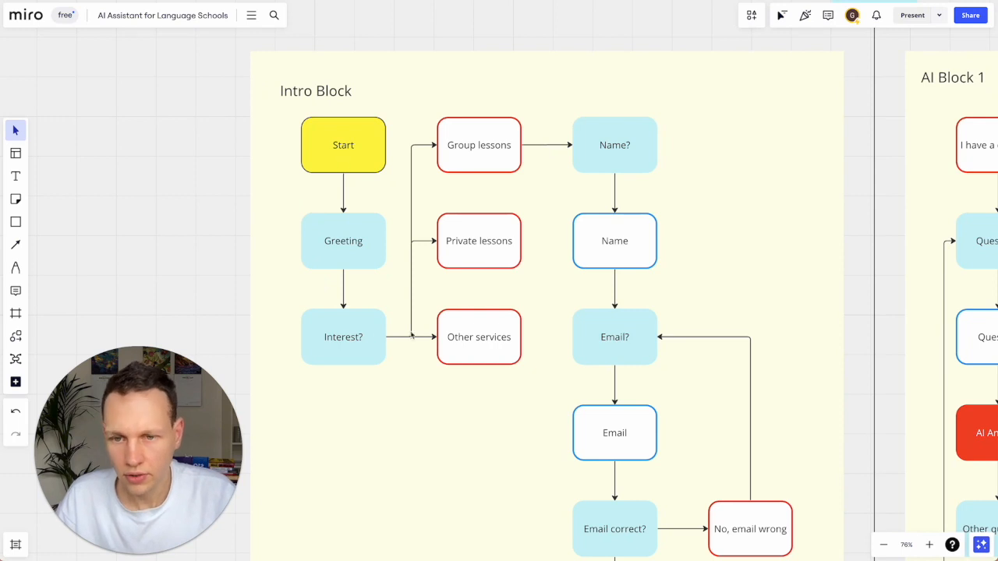
pyautogui.click(341, 347)
pyautogui.click(488, 142)
pyautogui.click(483, 245)
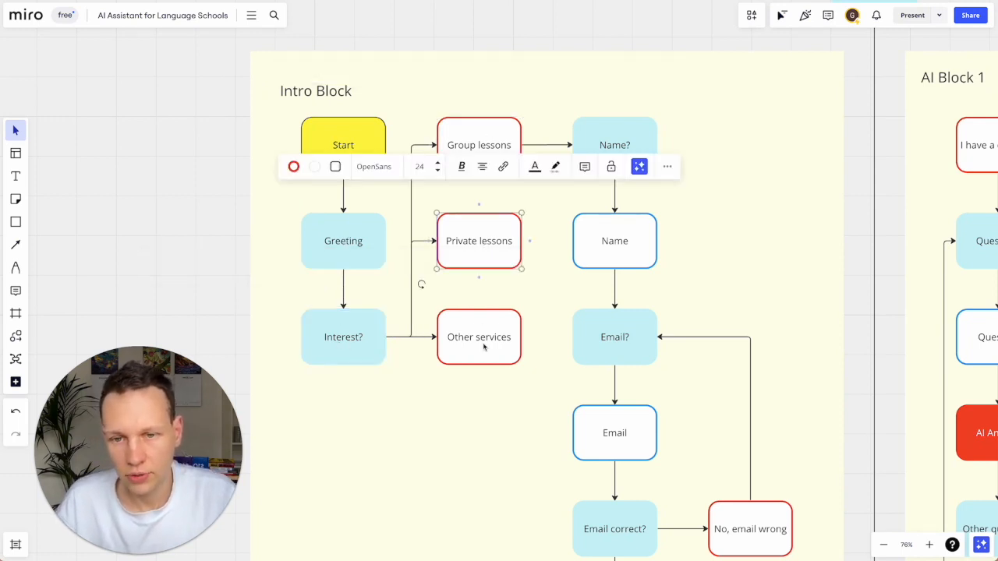
pyautogui.click(485, 345)
pyautogui.click(485, 423)
pyautogui.hscroll(3, 485, 422)
pyautogui.scroll(2, 485, 422)
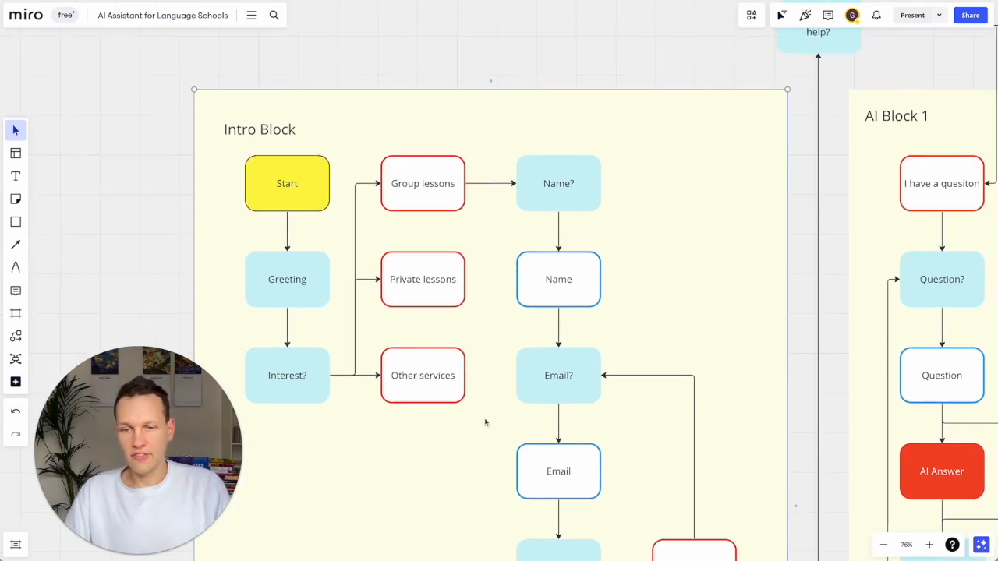
# Step: Connect the Private lessons and Other services boxes to the Name? box with arrows
pyautogui.click(412, 273)
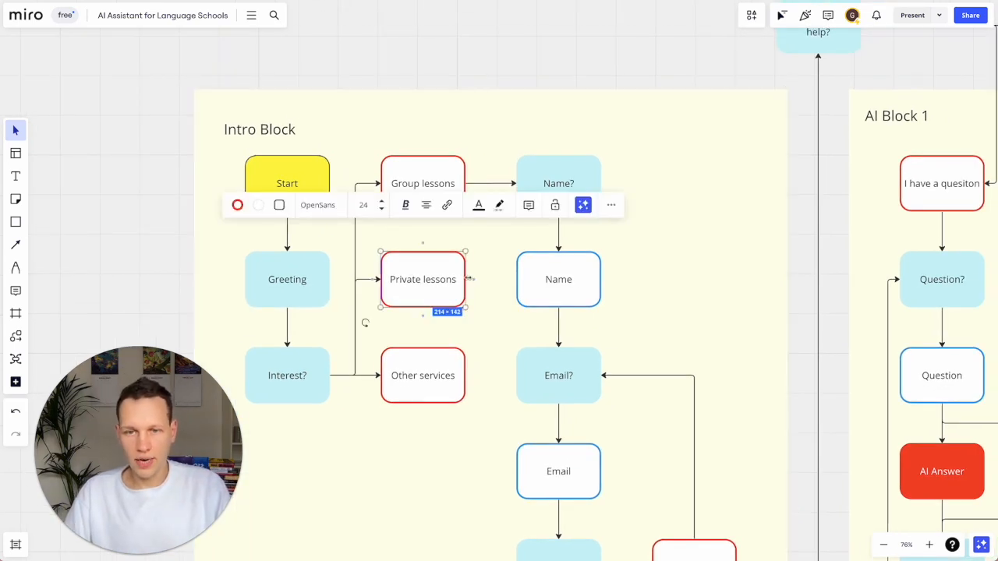
pyautogui.moveTo(473, 280); pyautogui.dragTo(521, 187)
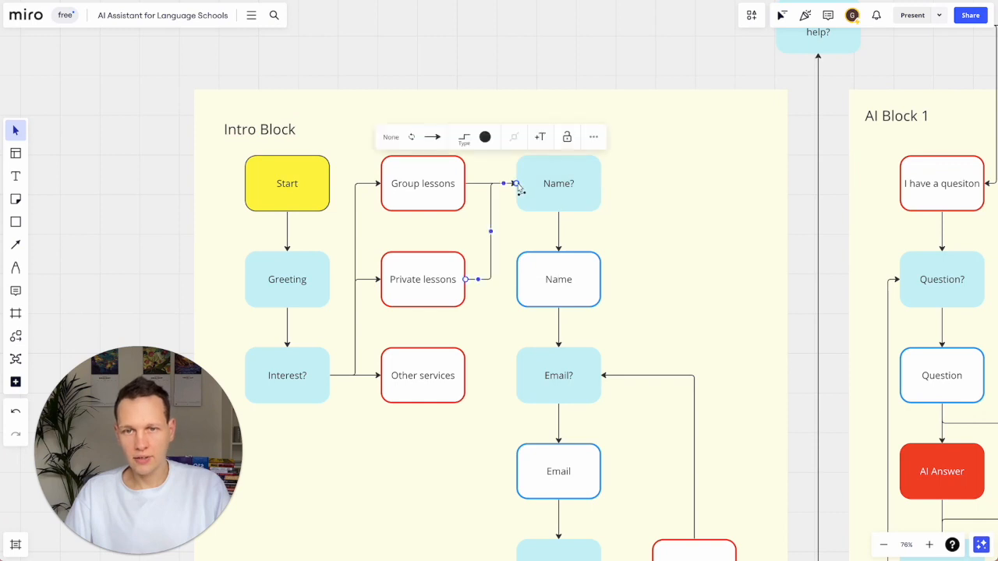
pyautogui.click(441, 378)
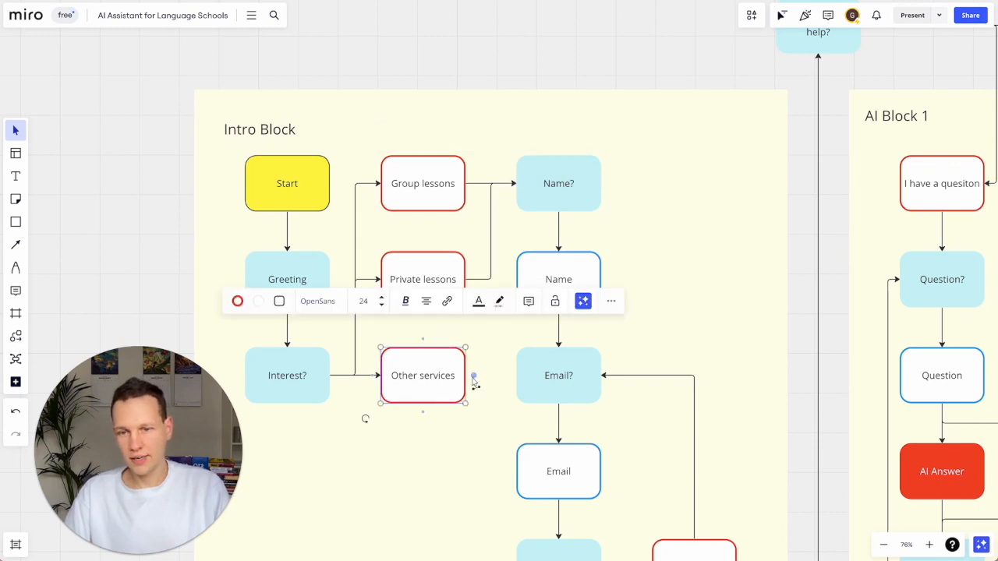
pyautogui.moveTo(473, 375); pyautogui.dragTo(520, 192)
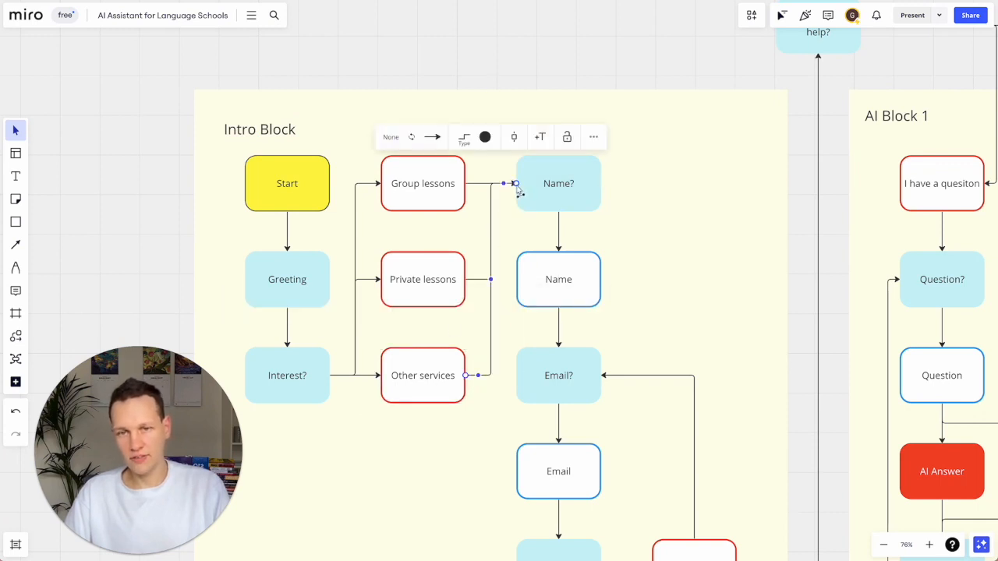
pyautogui.click(376, 440)
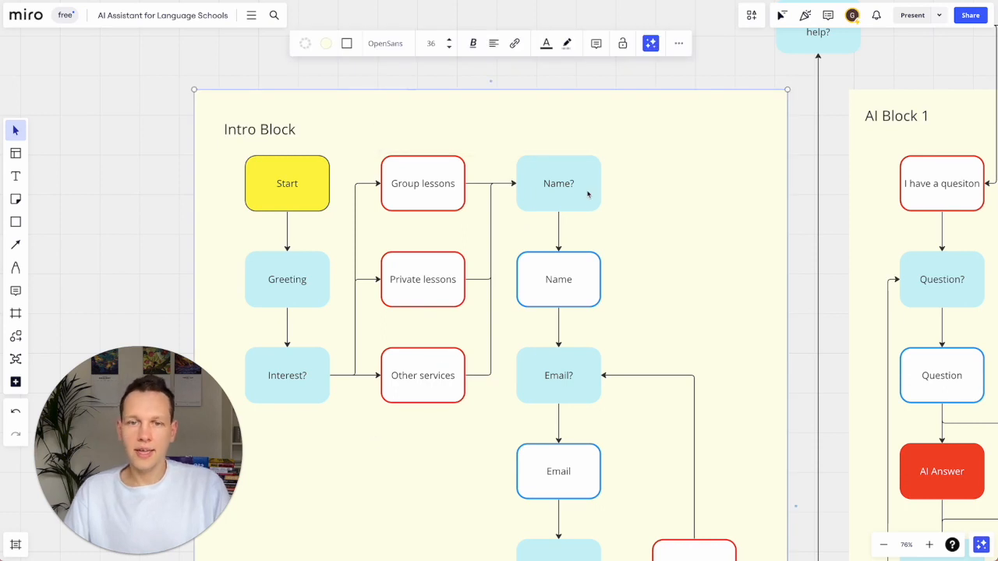
# Step: Walk through the Intro Block's path from Name? through Name and Email? to Email, down to the email check
pyautogui.hscroll(3, 663, 223)
pyautogui.scroll(-1, 663, 223)
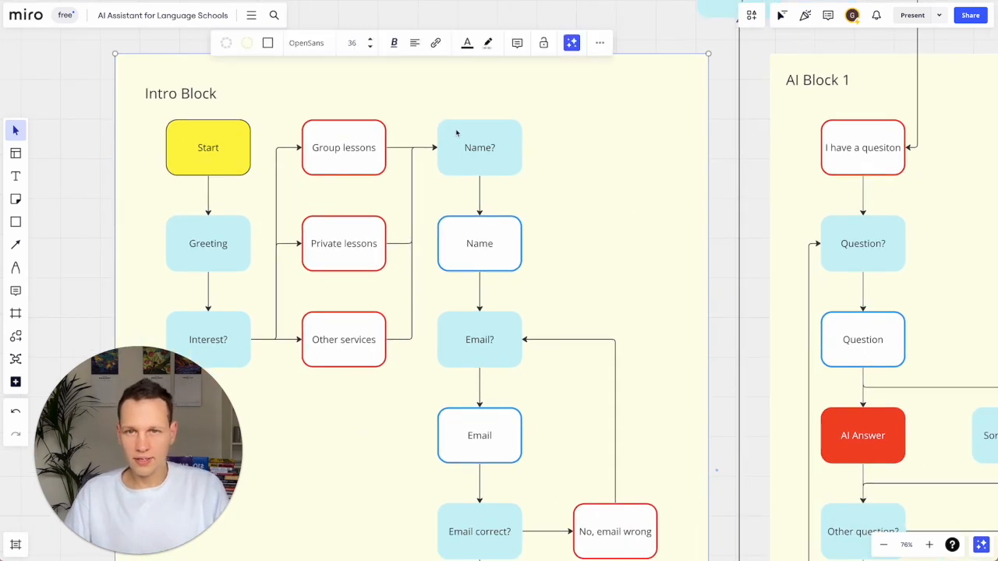
pyautogui.click(457, 133)
pyautogui.click(477, 232)
pyautogui.scroll(-2, 477, 234)
pyautogui.hscroll(1, 477, 234)
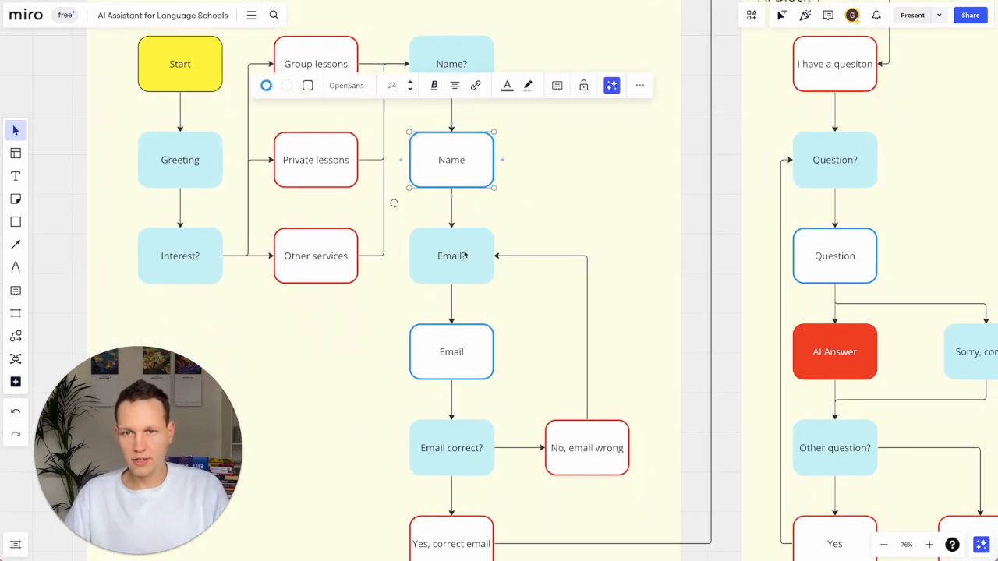
pyautogui.click(465, 255)
pyautogui.click(467, 367)
pyautogui.scroll(-3, 466, 368)
pyautogui.hscroll(1, 466, 368)
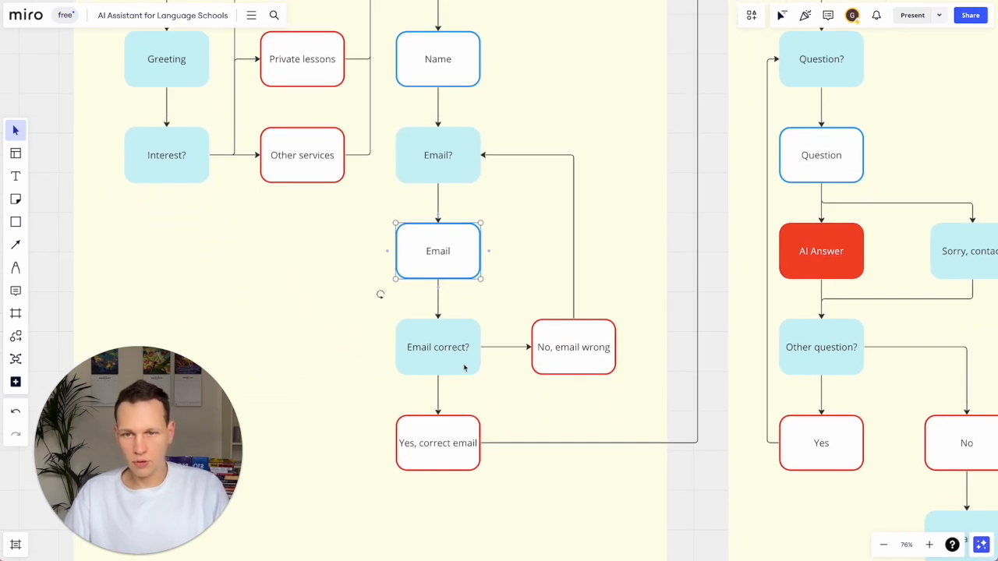
# Step: Trace the Email correct? branches in the Intro Block and follow the "How can we help?" connections to the blocks it leads to
pyautogui.click(464, 368)
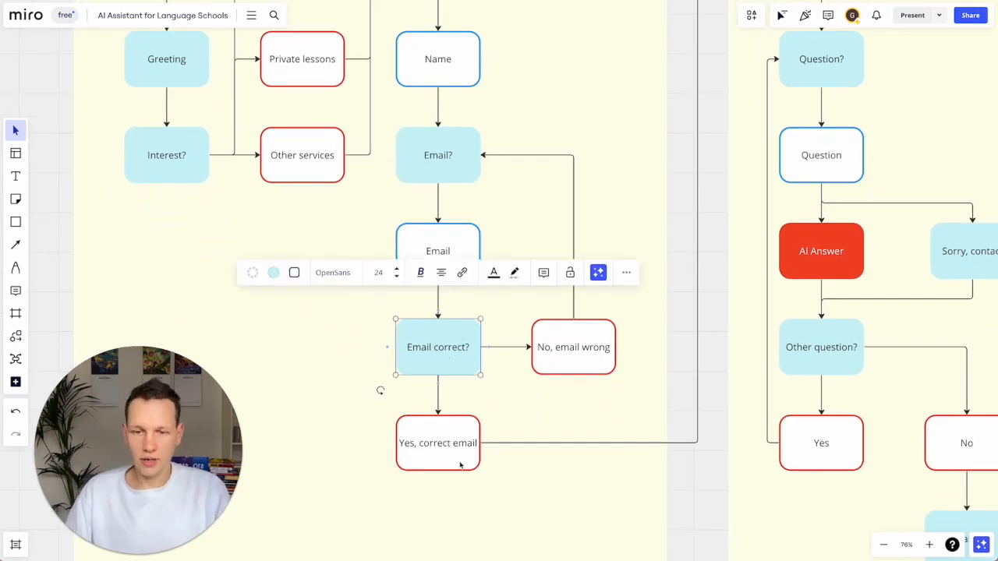
pyautogui.click(554, 364)
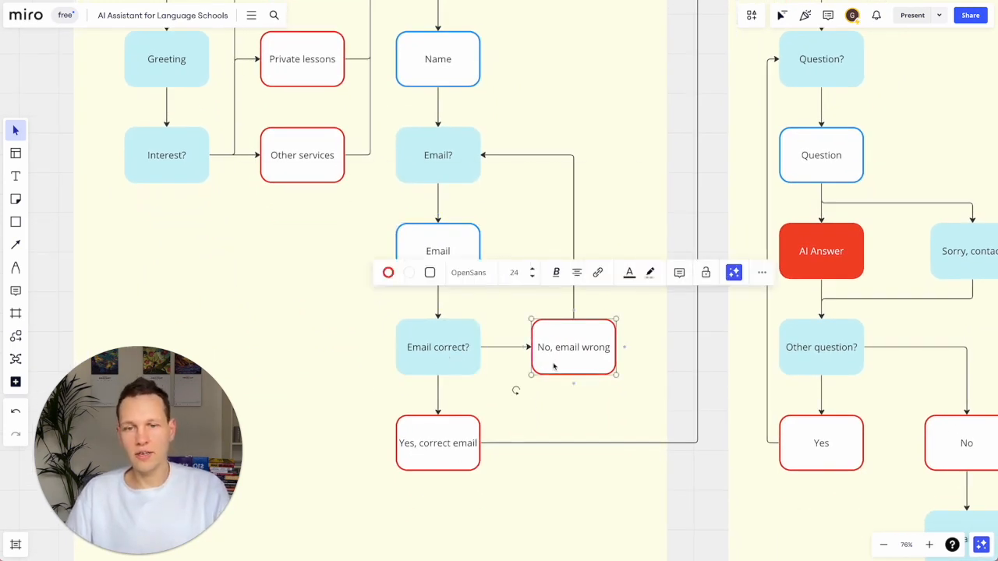
pyautogui.click(436, 151)
pyautogui.click(434, 441)
pyautogui.scroll(5, 684, 207)
pyautogui.hscroll(3, 684, 207)
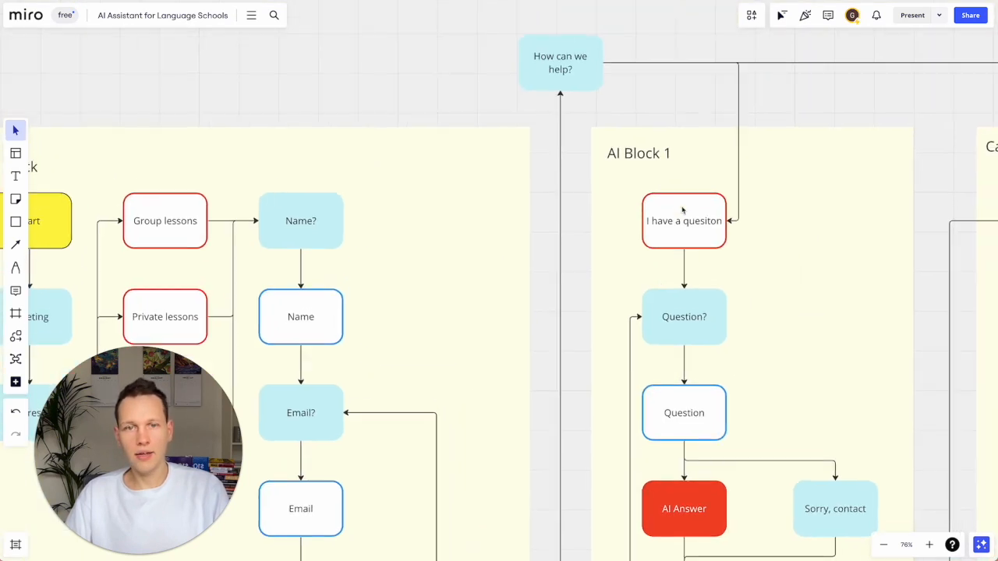
pyautogui.click(583, 62)
pyautogui.hscroll(3, 675, 84)
pyautogui.scroll(1, 674, 84)
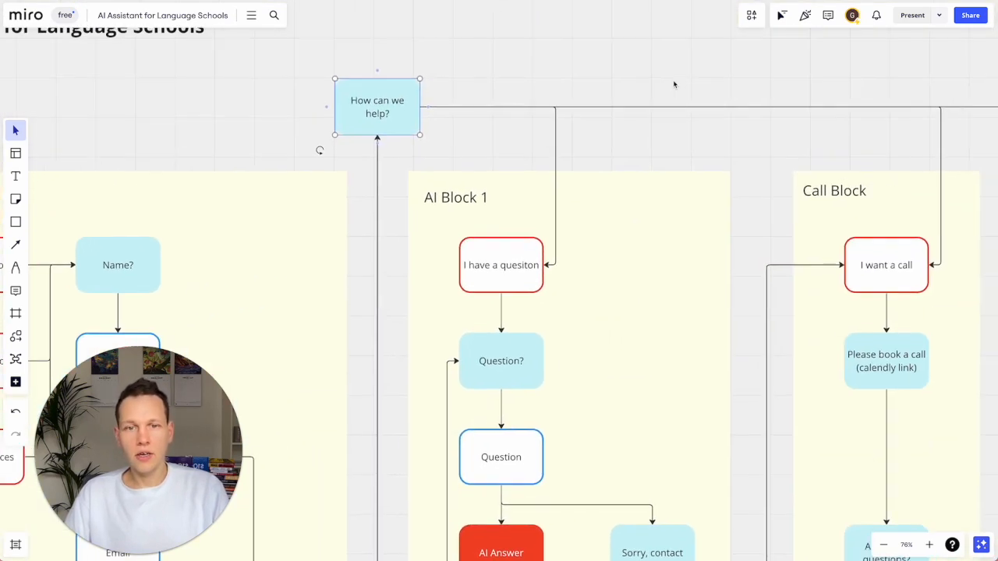
pyautogui.hscroll(5, 746, 144)
pyautogui.scroll(2, 746, 143)
pyautogui.scroll(-5, 730, 151)
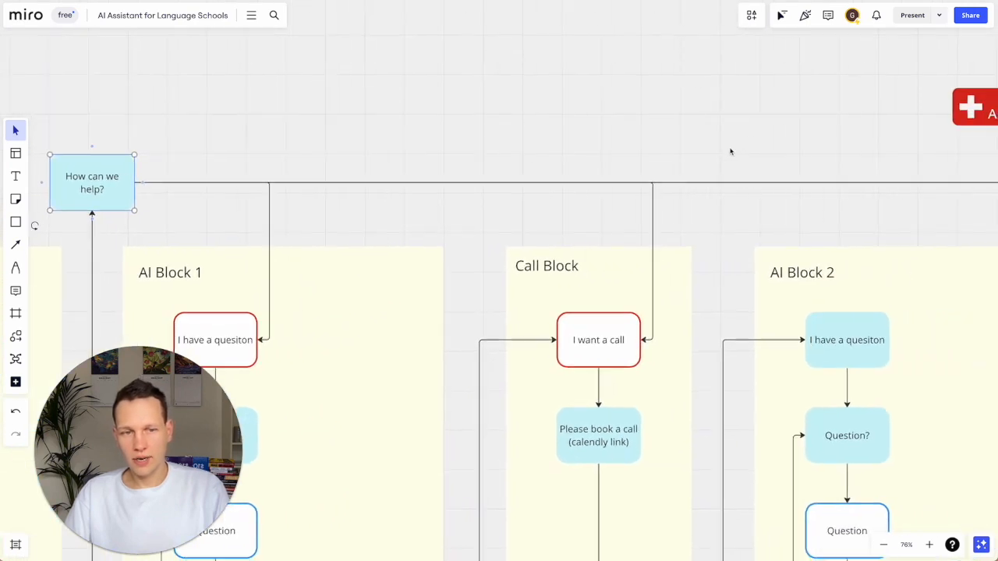
pyautogui.hscroll(1, 731, 152)
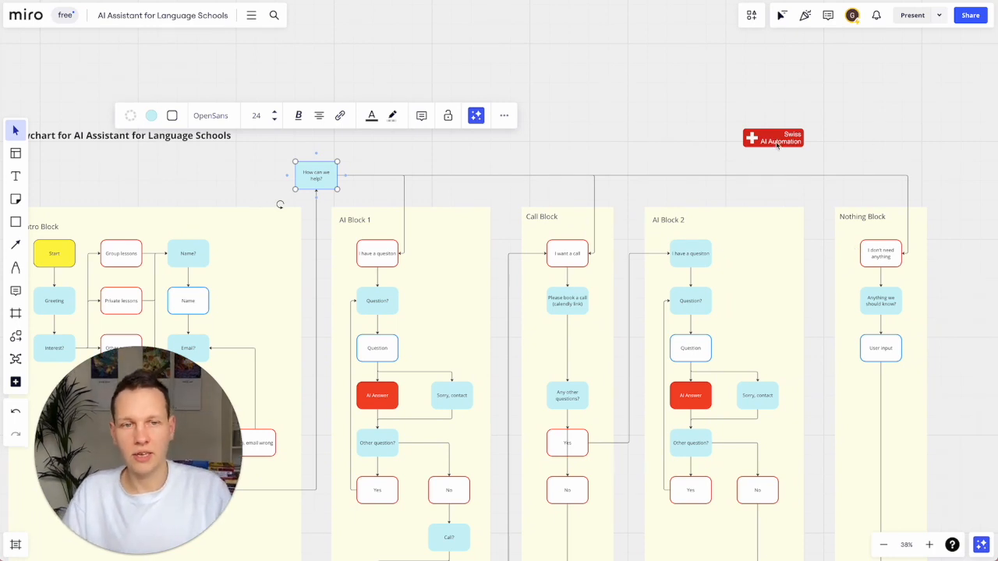
# Step: Align the Swiss AI Automation logo with the right edge of the Nothing Block
pyautogui.click(772, 233)
pyautogui.click(843, 218)
pyautogui.keyDown('shift'); pyautogui.click(768, 136); pyautogui.keyUp('shift')
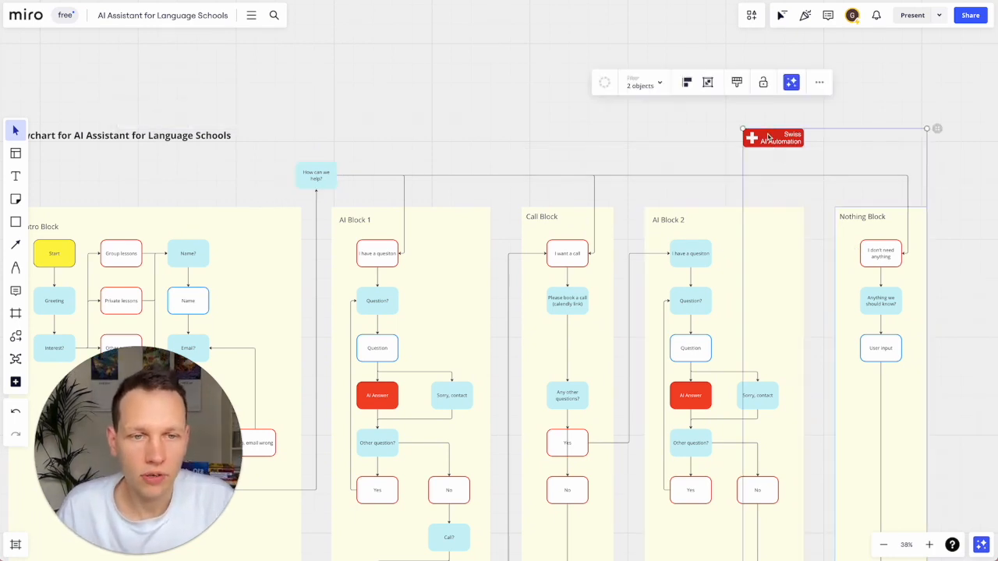
pyautogui.click(809, 82)
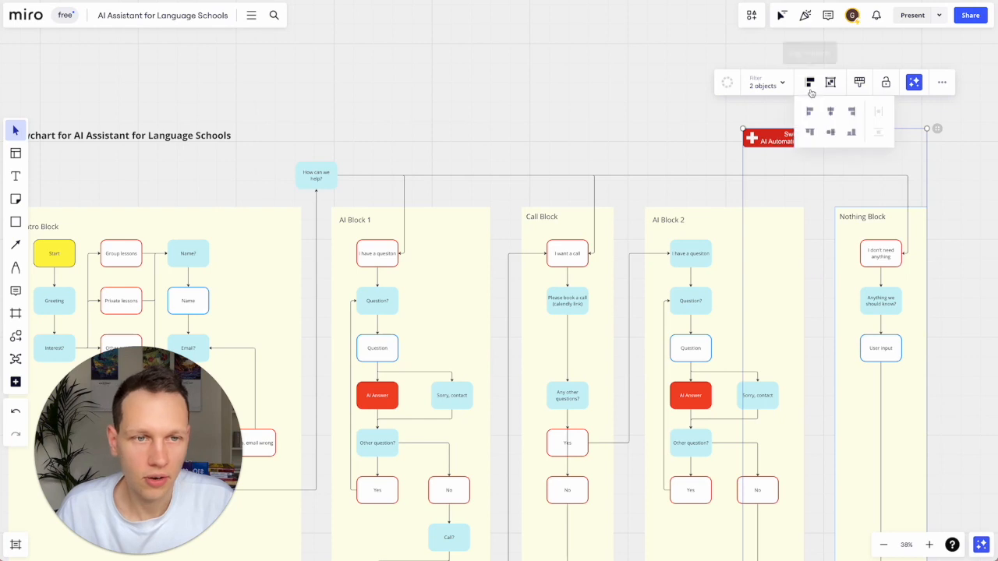
pyautogui.click(852, 114)
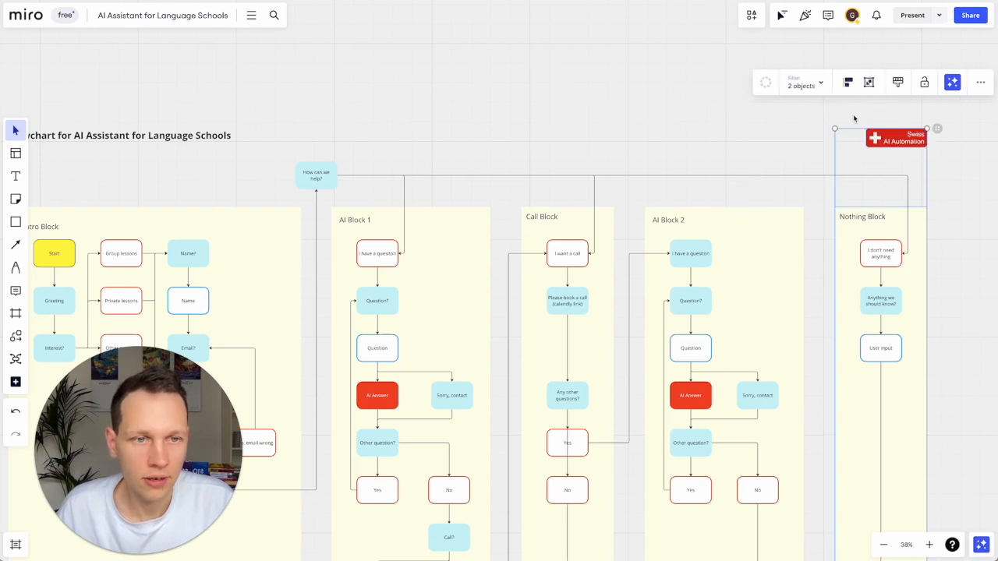
pyautogui.click(724, 164)
# Step: Walk through AI Block 1's path from Question? via the answer boxes and Other question? down to Call?
pyautogui.scroll(3, 680, 204)
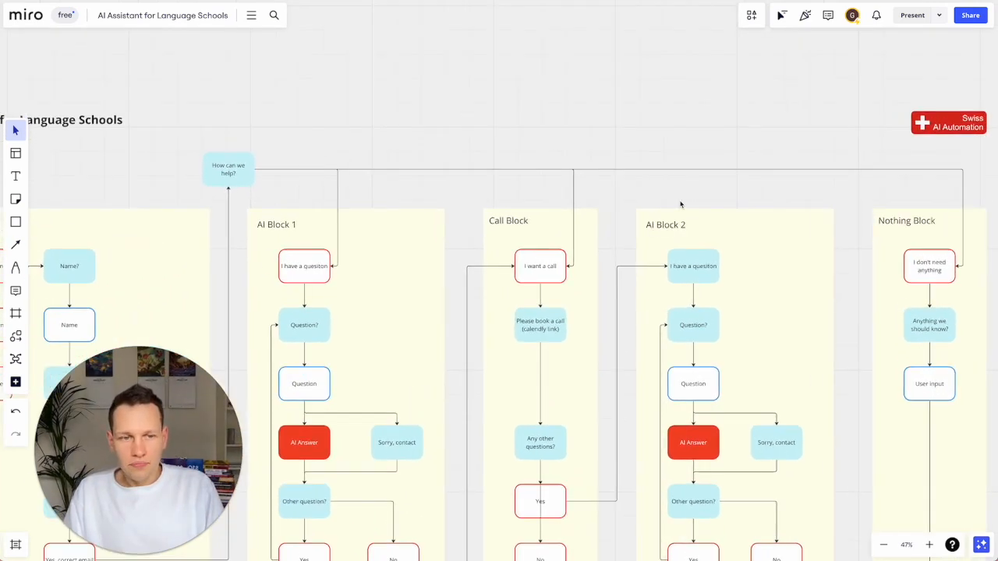
pyautogui.hscroll(1, 680, 205)
pyautogui.scroll(-1, 680, 205)
pyautogui.scroll(-2, 681, 204)
pyautogui.hscroll(-1, 680, 205)
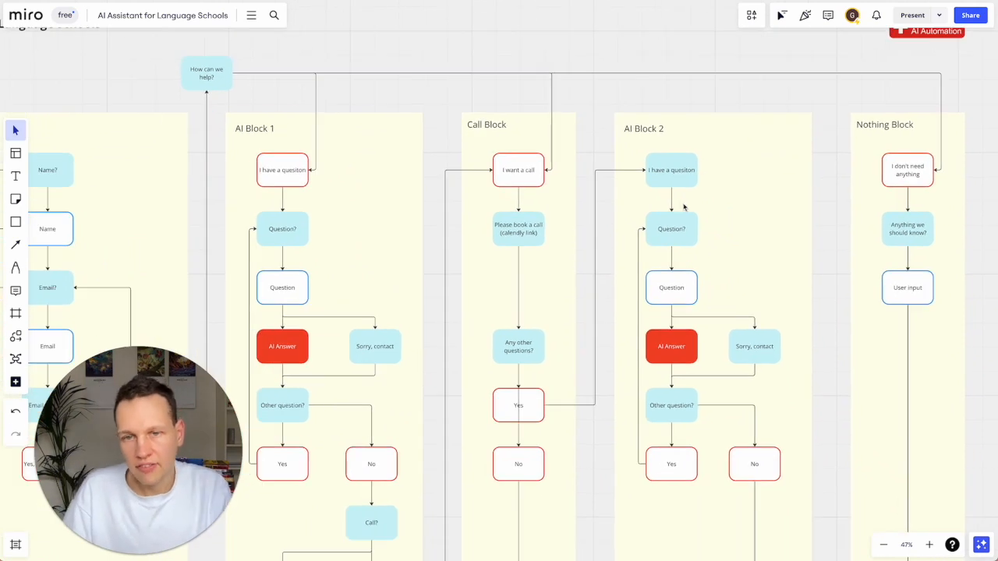
pyautogui.click(267, 239)
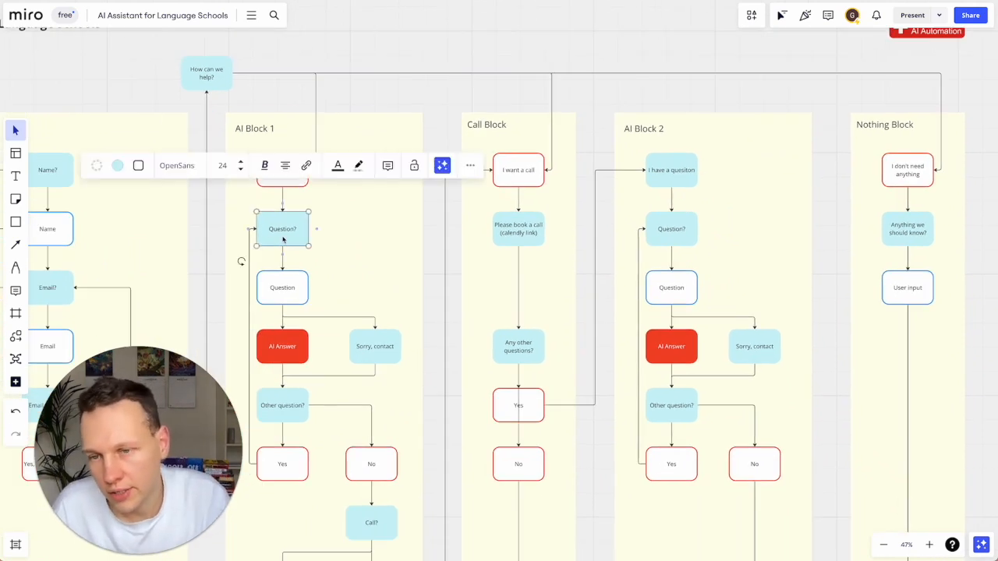
pyautogui.click(280, 286)
pyautogui.scroll(-2, 279, 285)
pyautogui.hscroll(-1, 279, 285)
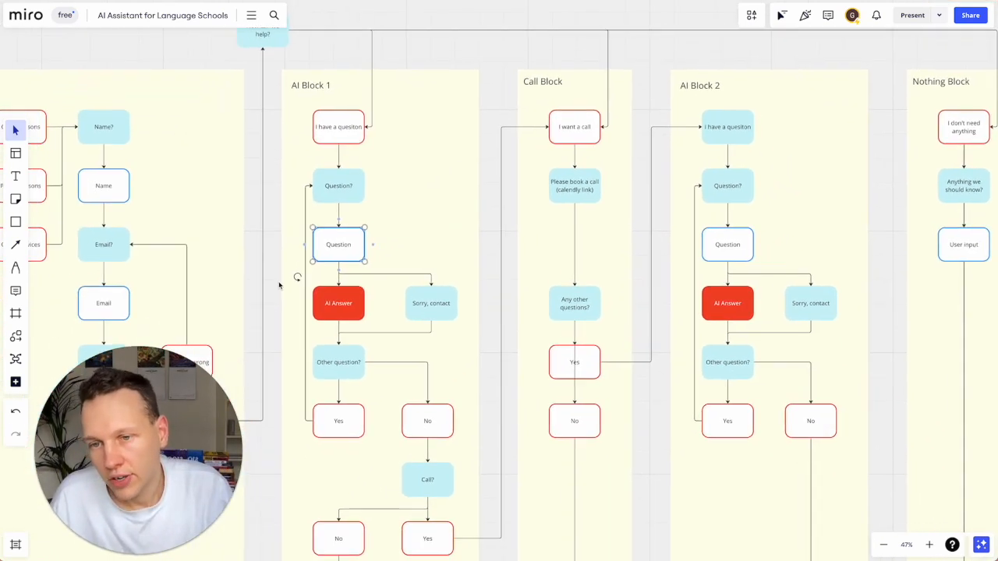
pyautogui.click(437, 302)
pyautogui.click(343, 352)
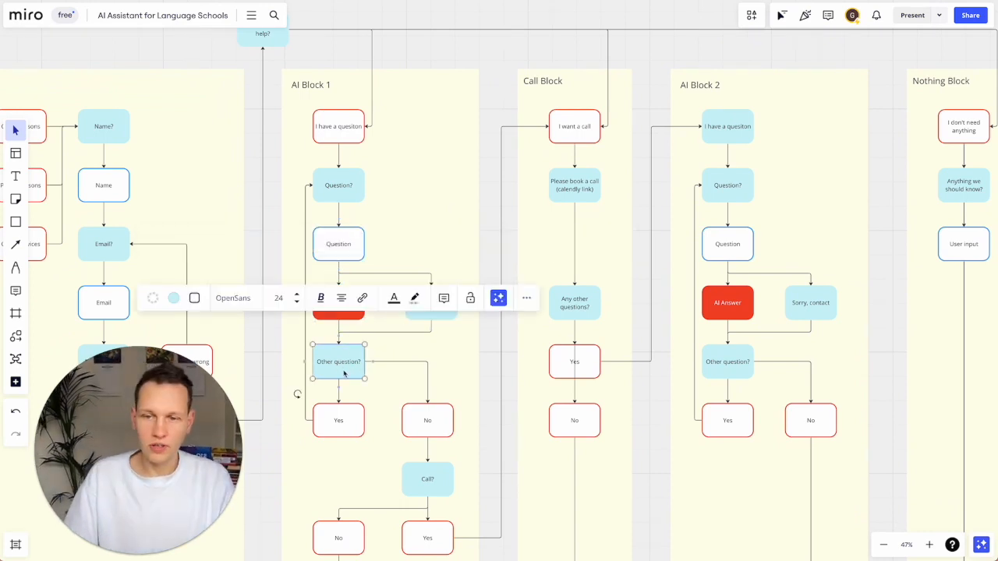
pyautogui.click(332, 426)
pyautogui.click(433, 424)
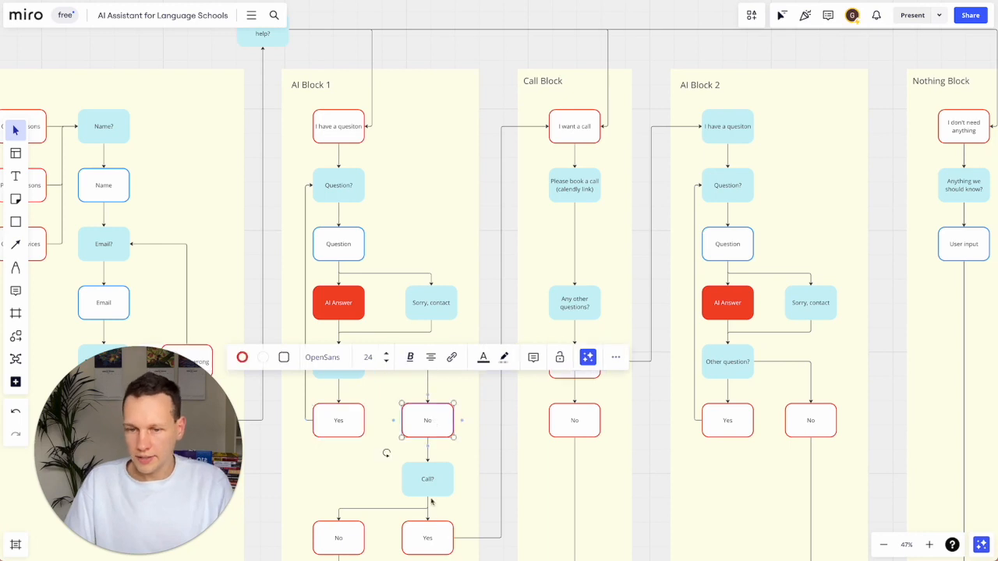
pyautogui.click(432, 494)
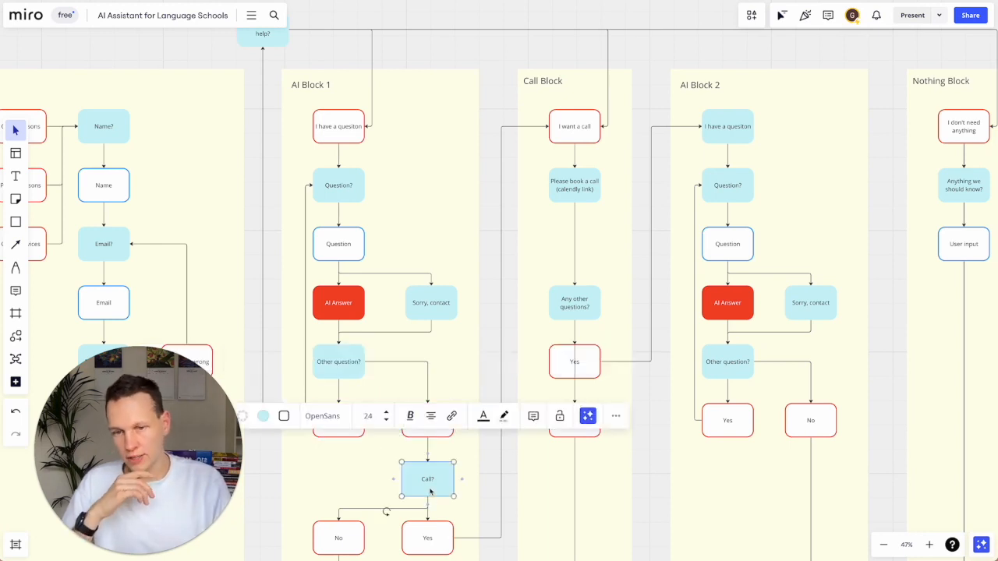
# Step: Examine how the Yes box under Call? in AI Block 1 leads to the "I want a call" box in the Call Block
pyautogui.scroll(-2, 433, 494)
pyautogui.click(449, 471)
pyautogui.click(425, 473)
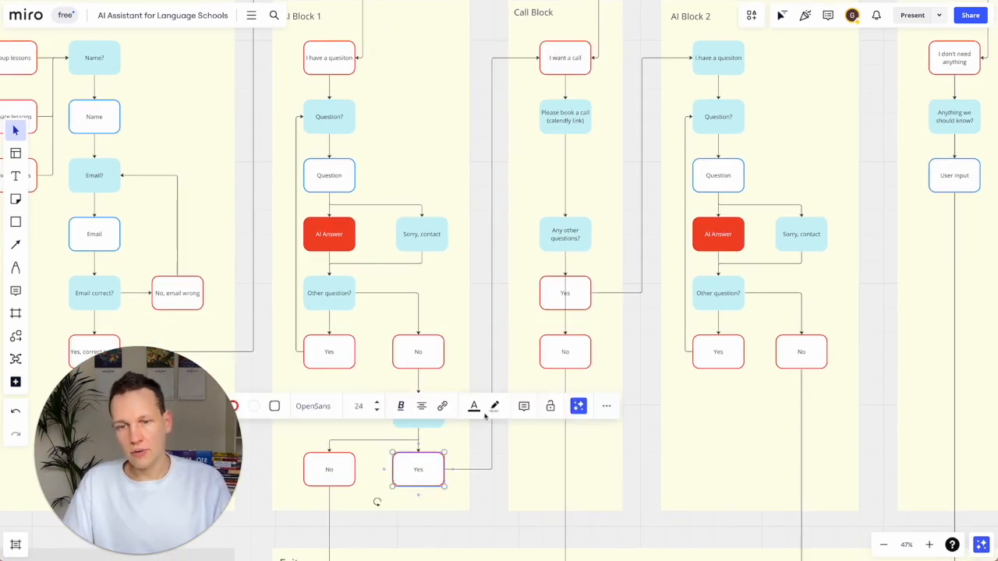
pyautogui.click(479, 188)
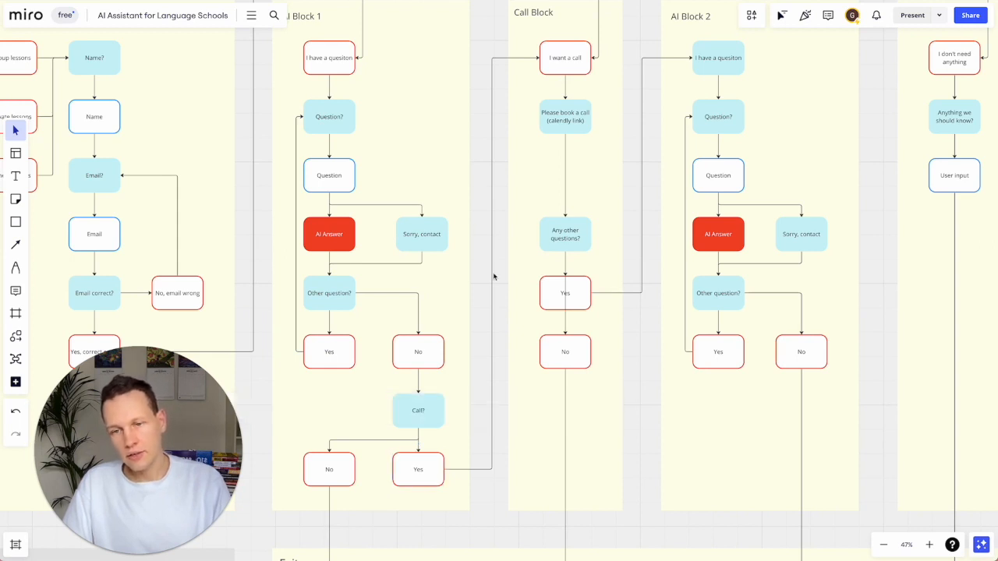
pyautogui.scroll(1, 494, 276)
pyautogui.click(559, 82)
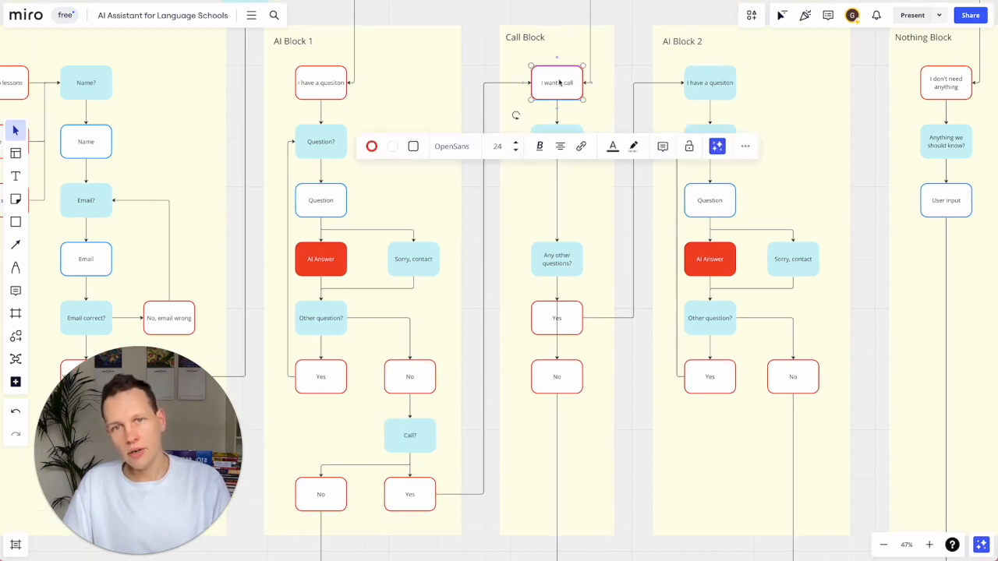
pyautogui.click(423, 487)
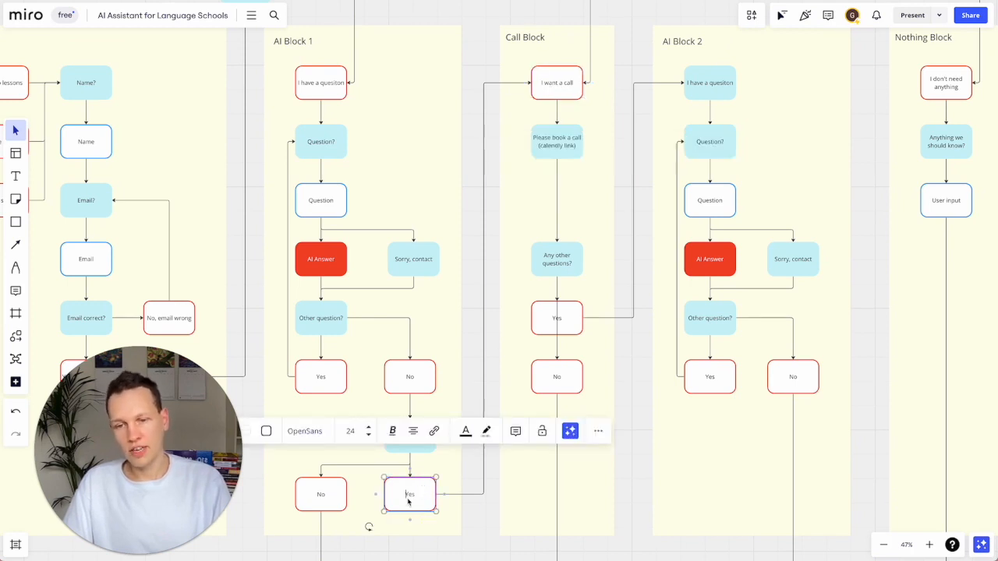
pyautogui.click(475, 514)
pyautogui.click(394, 500)
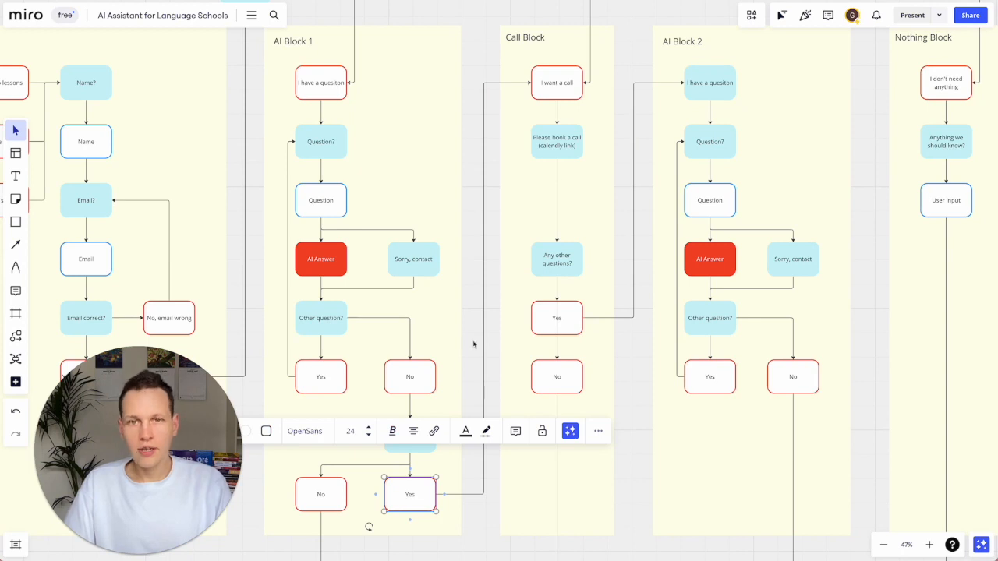
pyautogui.click(555, 87)
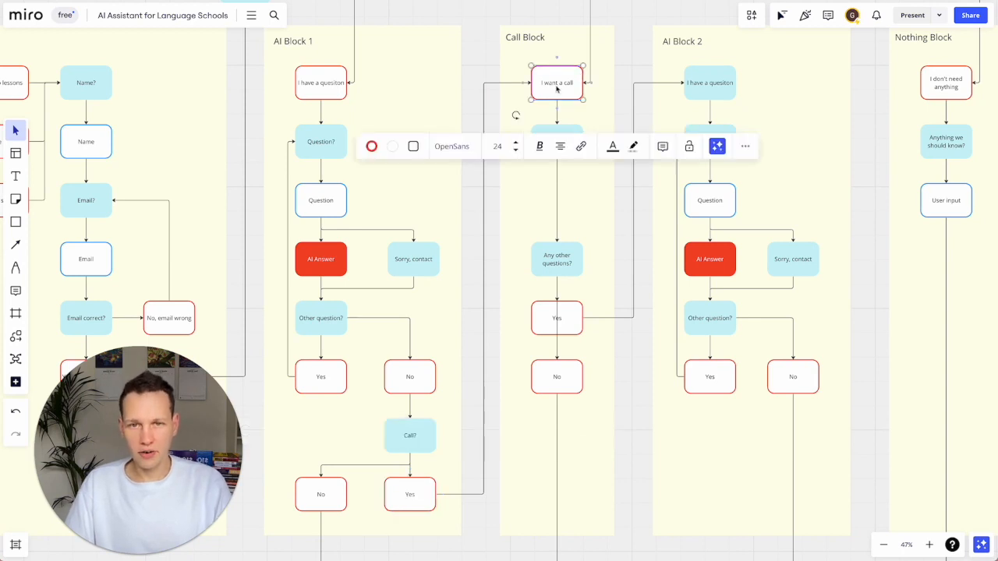
pyautogui.click(413, 494)
pyautogui.click(492, 530)
pyautogui.scroll(1, 463, 461)
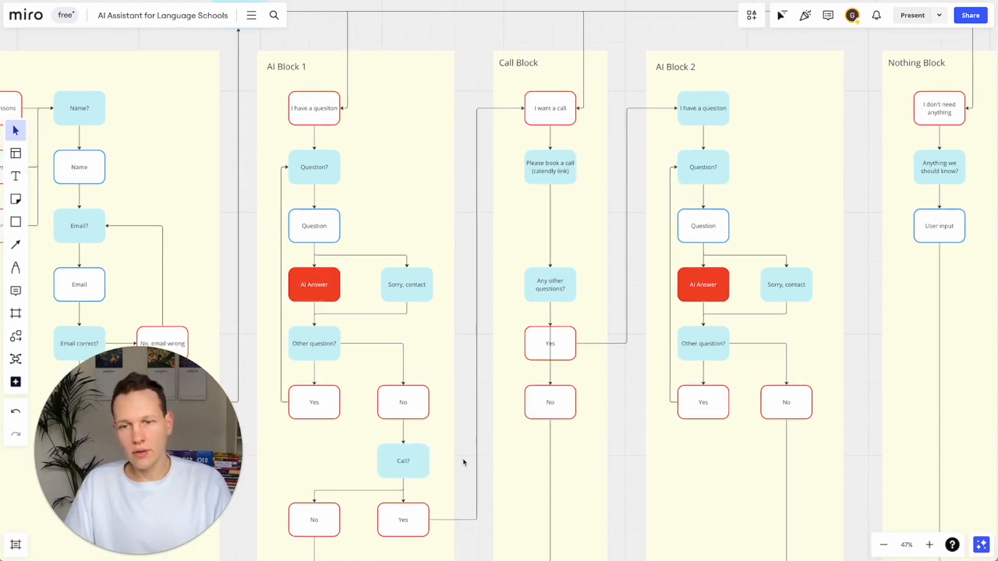
pyautogui.scroll(1, 462, 461)
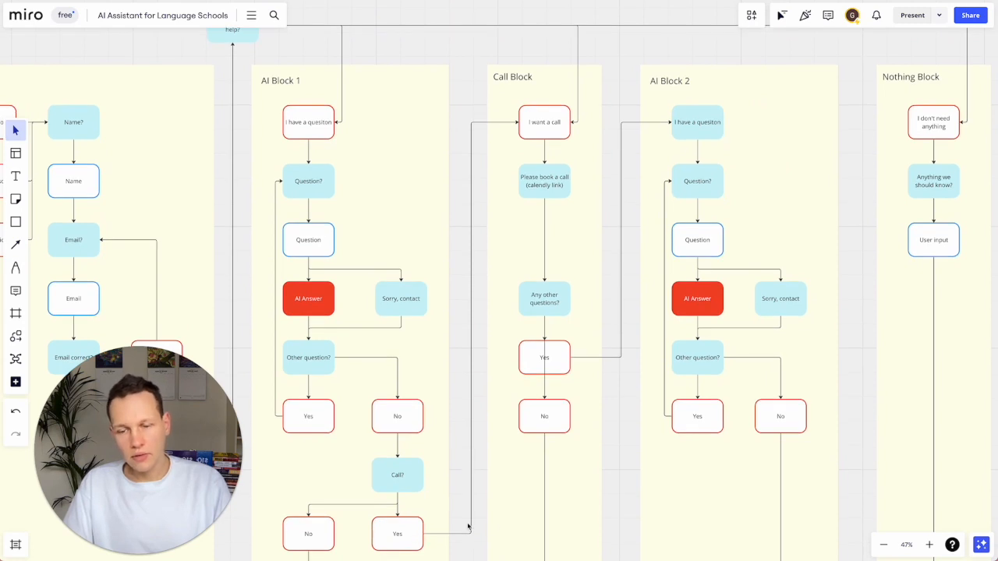
pyautogui.scroll(-3, 467, 527)
pyautogui.hscroll(-2, 468, 527)
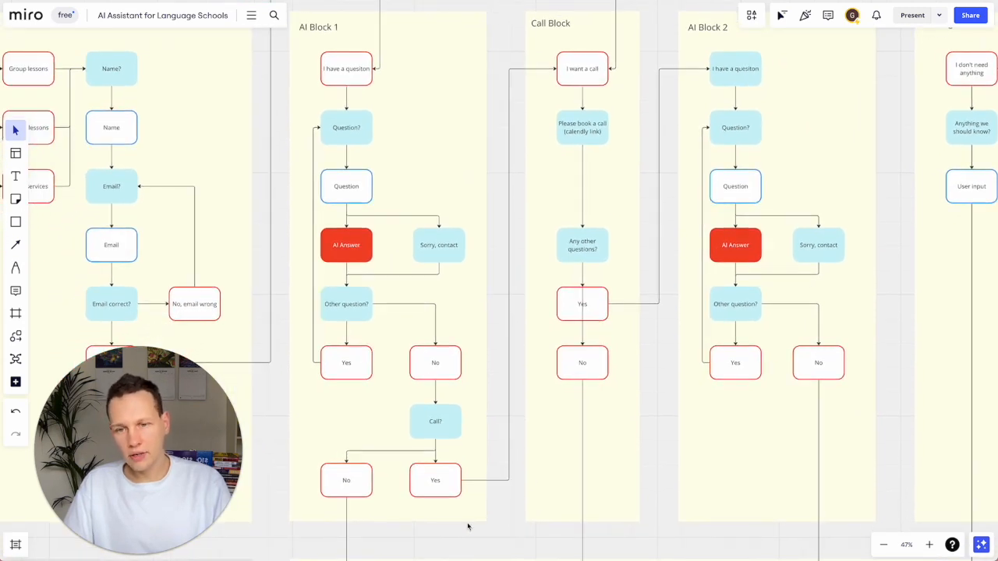
pyautogui.scroll(2, 467, 527)
pyautogui.hscroll(1, 467, 526)
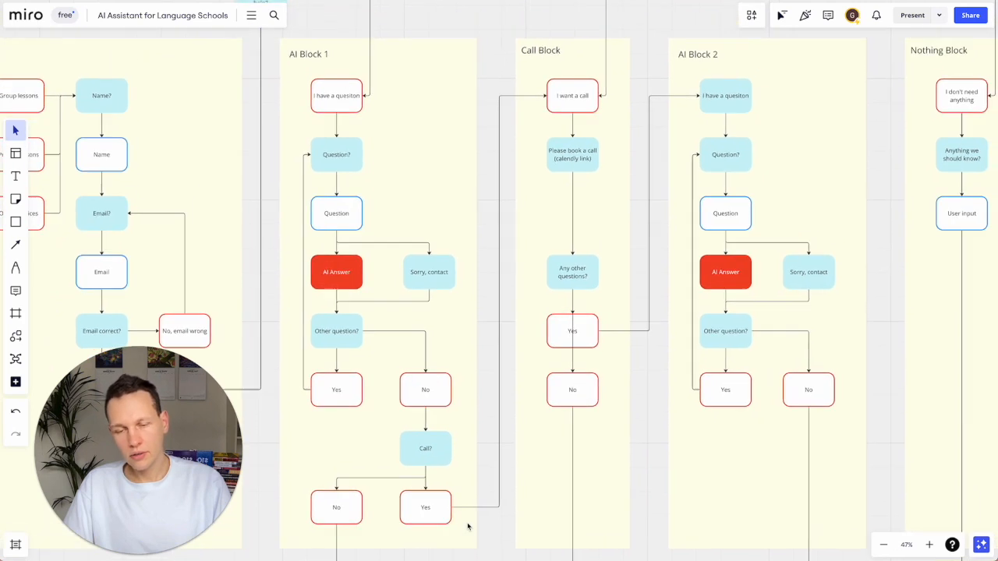
pyautogui.scroll(1, 468, 527)
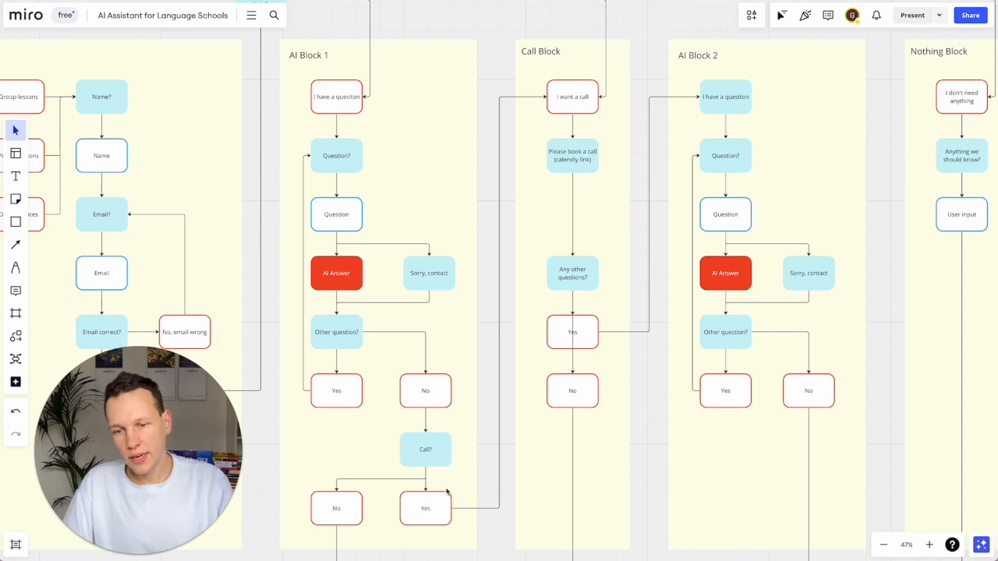
# Step: Replace the Yes box under Call? in AI Block 1 with a direct arrow from Call? to "I want a call"
pyautogui.click(430, 509)
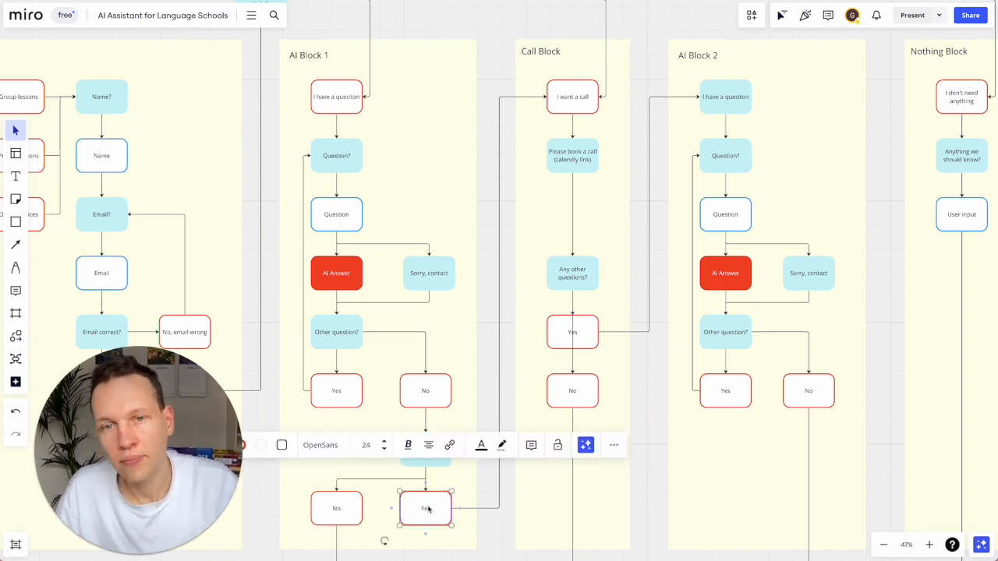
pyautogui.click(573, 100)
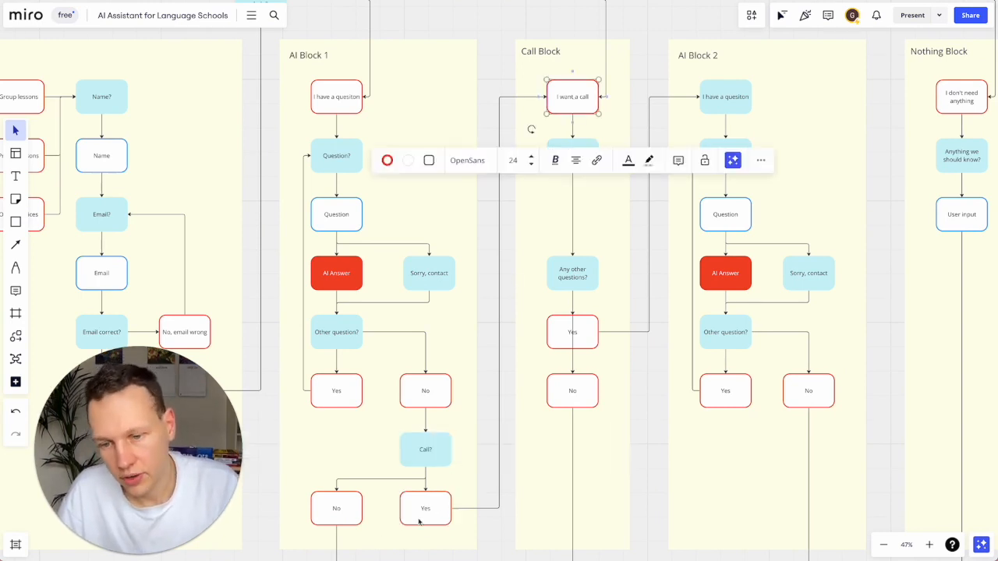
pyautogui.click(419, 522)
pyautogui.press('Delete')
pyautogui.click(424, 472)
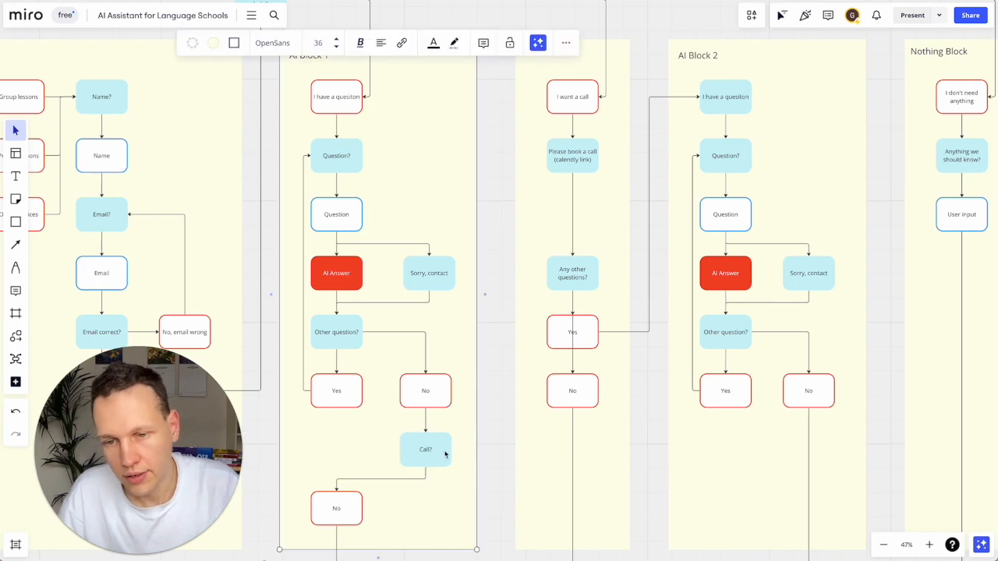
pyautogui.click(445, 454)
pyautogui.moveTo(459, 455); pyautogui.dragTo(547, 98)
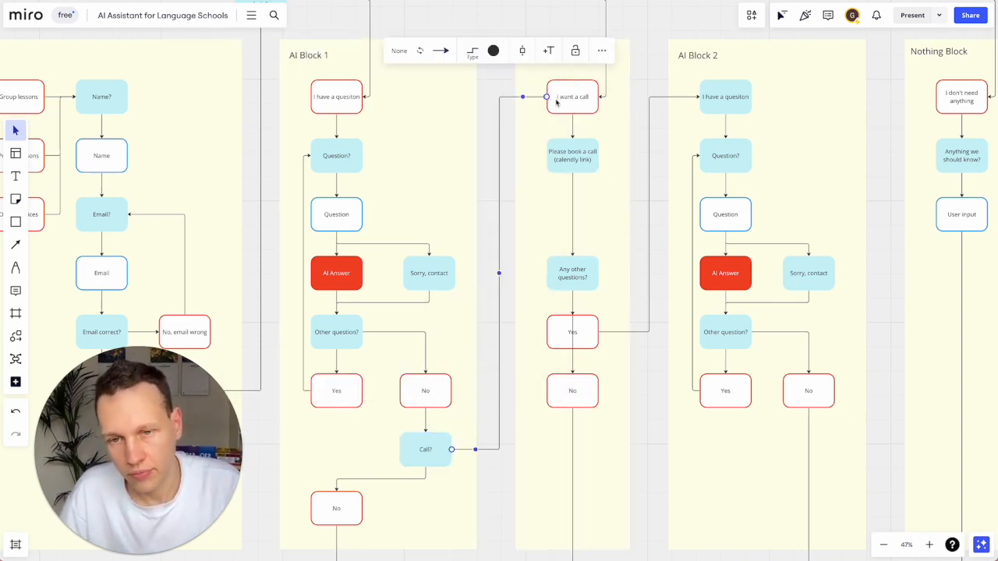
# Step: Move AI Block 1's lowest No box directly beneath the Call? box, centred on it
pyautogui.scroll(-2, 468, 273)
pyautogui.click(335, 437)
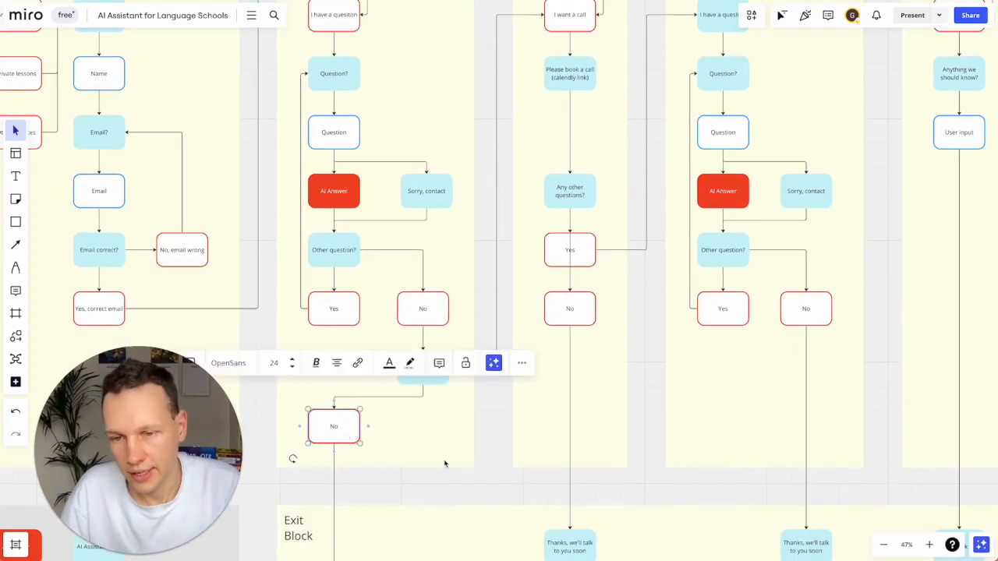
pyautogui.click(489, 445)
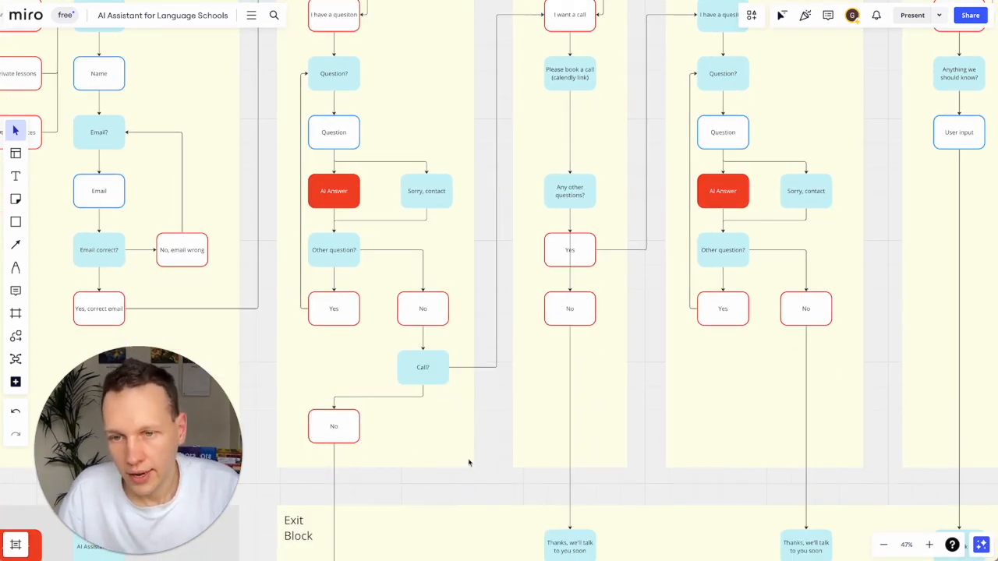
pyautogui.scroll(-2, 470, 444)
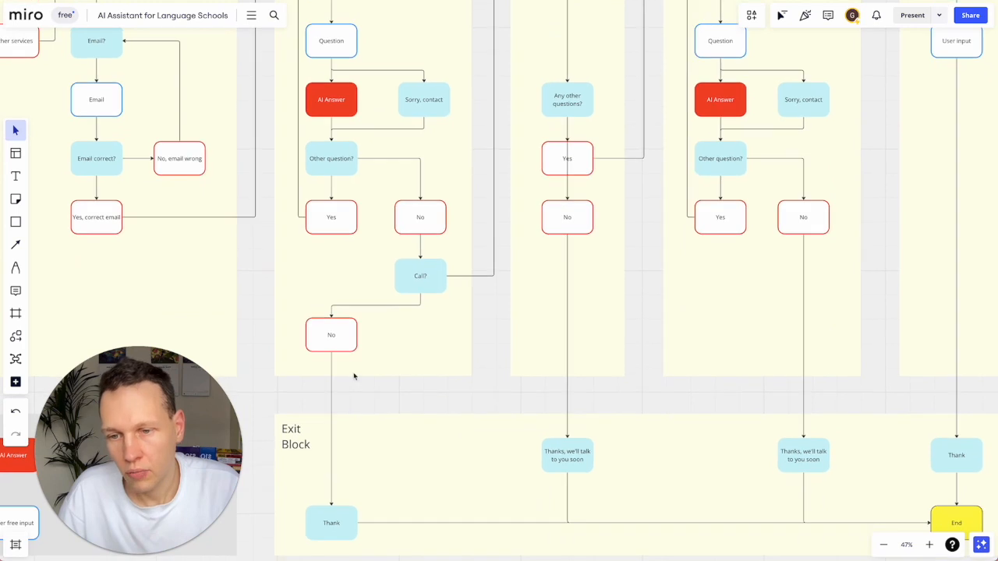
pyautogui.click(334, 348)
pyautogui.moveTo(331, 349); pyautogui.dragTo(420, 344)
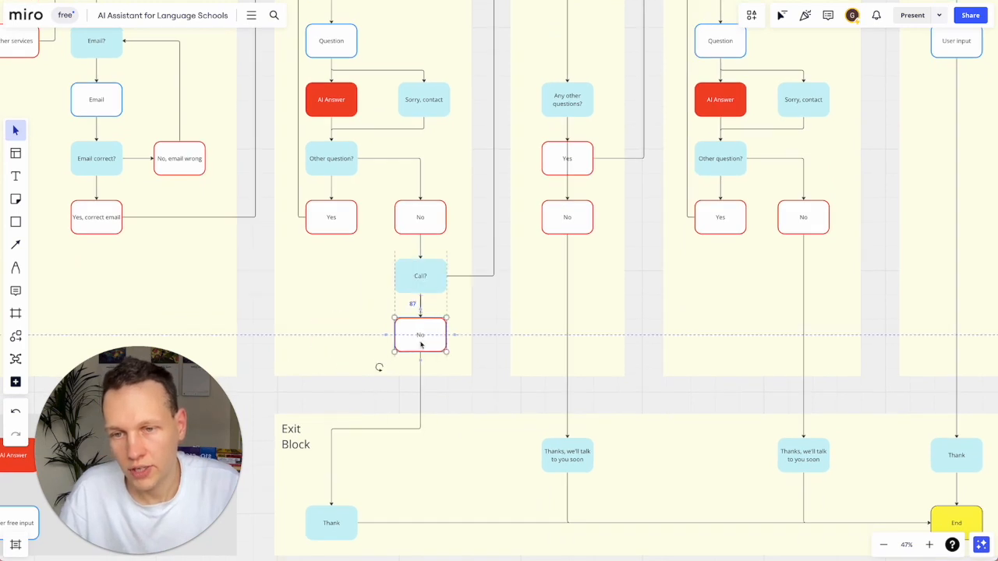
# Step: Align the Exit Block's leftmost Thank box beneath AI Block 1's lowest No box and put the Exit Block title on one line
pyautogui.moveTo(341, 527); pyautogui.dragTo(421, 530)
pyautogui.click(290, 436)
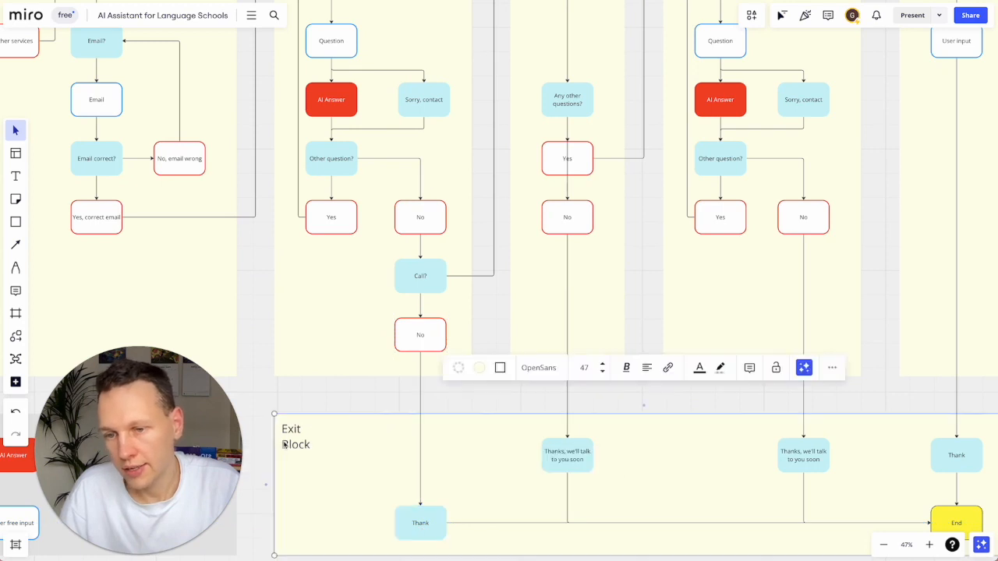
pyautogui.doubleClick(285, 444)
pyautogui.click(282, 445)
pyautogui.press('BackSpace')
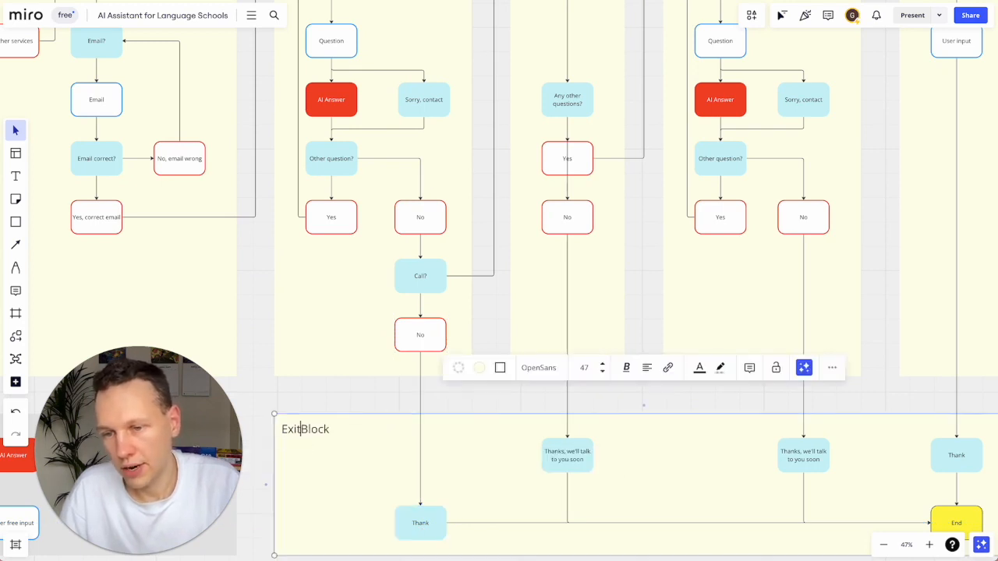
pyautogui.click(327, 407)
# Step: Trace the path from AI Block 1's Call? box through the Call Block's booking message to Any other questions?
pyautogui.scroll(5, 411, 396)
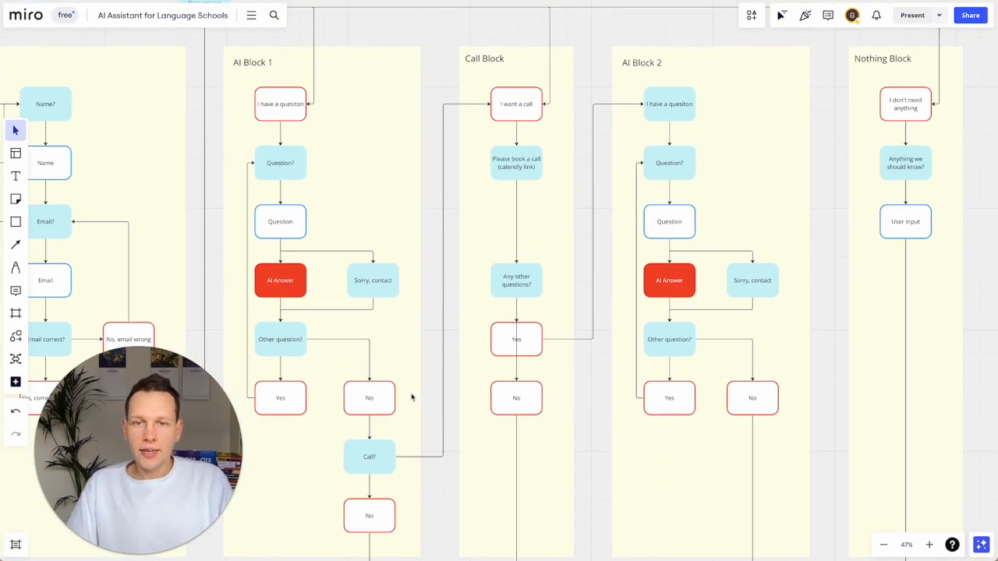
pyautogui.click(368, 456)
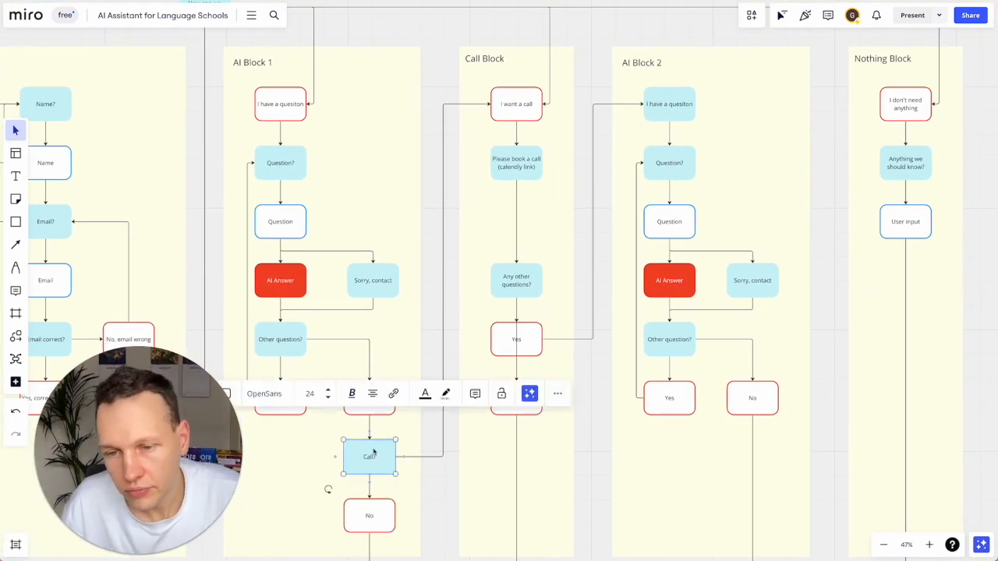
pyautogui.click(522, 109)
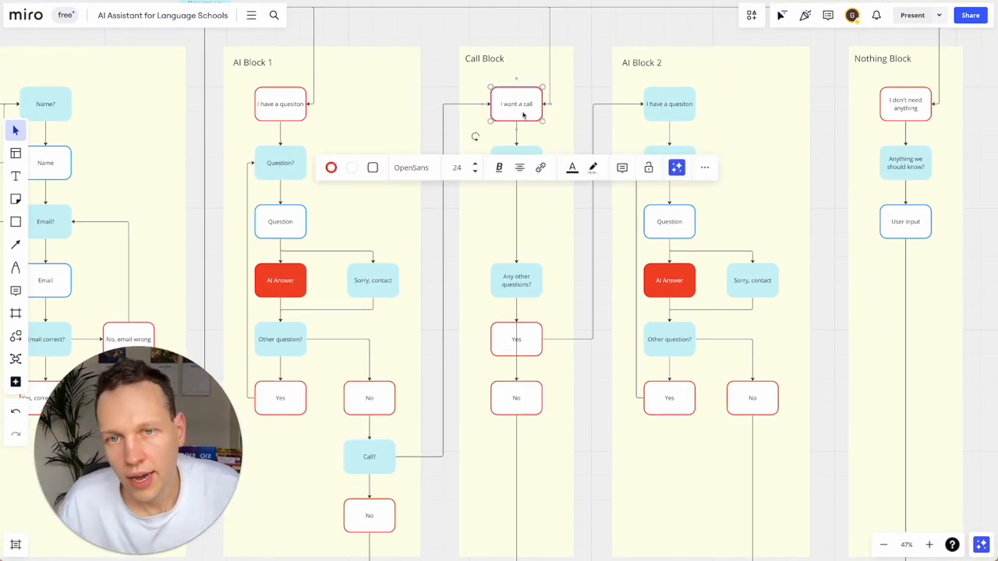
pyautogui.click(452, 83)
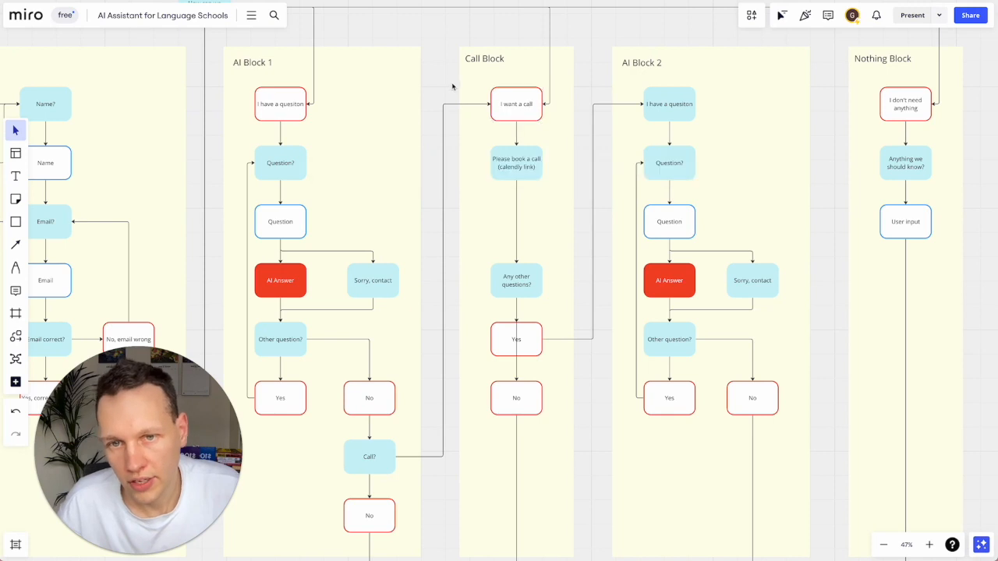
pyautogui.click(525, 173)
pyautogui.click(529, 290)
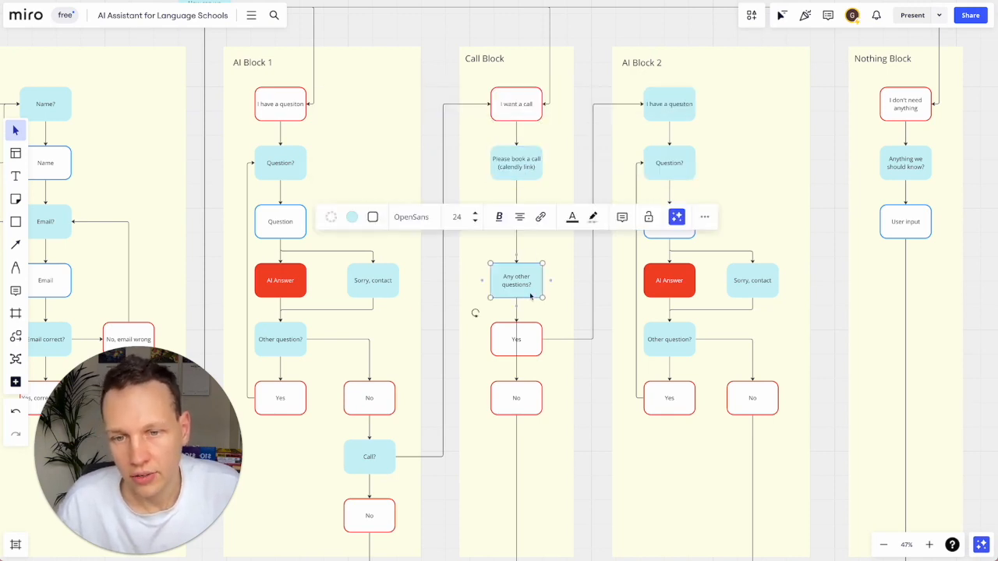
pyautogui.click(552, 266)
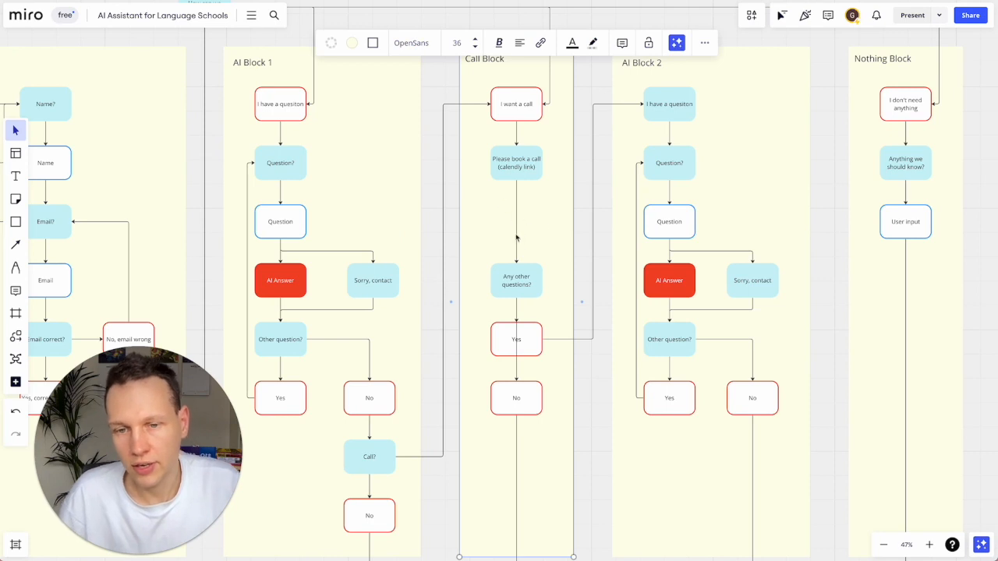
# Step: Group the Call Block's Any other questions?, Yes and No boxes and top-align the group with AI Block 1's Question box
pyautogui.click(530, 284)
pyautogui.keyDown('shift'); pyautogui.click(532, 349); pyautogui.keyUp('shift')
pyautogui.keyDown('shift'); pyautogui.click(531, 403); pyautogui.keyUp('shift')
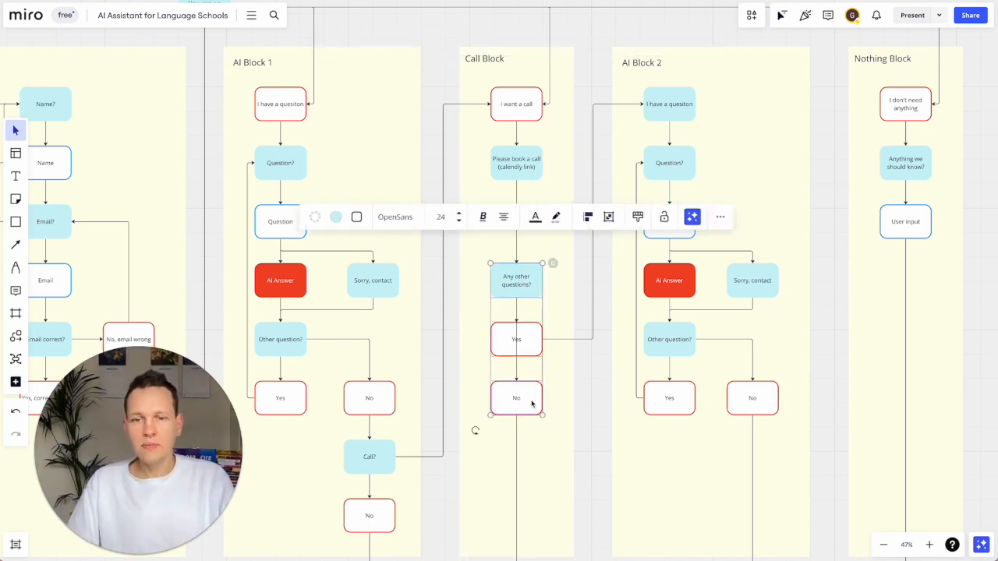
pyautogui.click(608, 221)
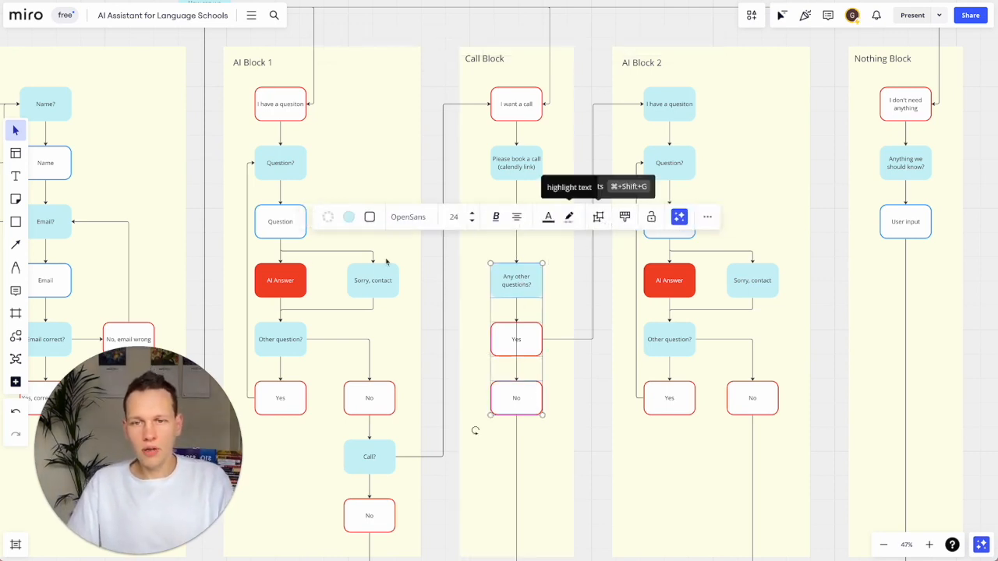
pyautogui.keyDown('shift'); pyautogui.click(282, 228); pyautogui.keyUp('shift')
pyautogui.click(459, 158)
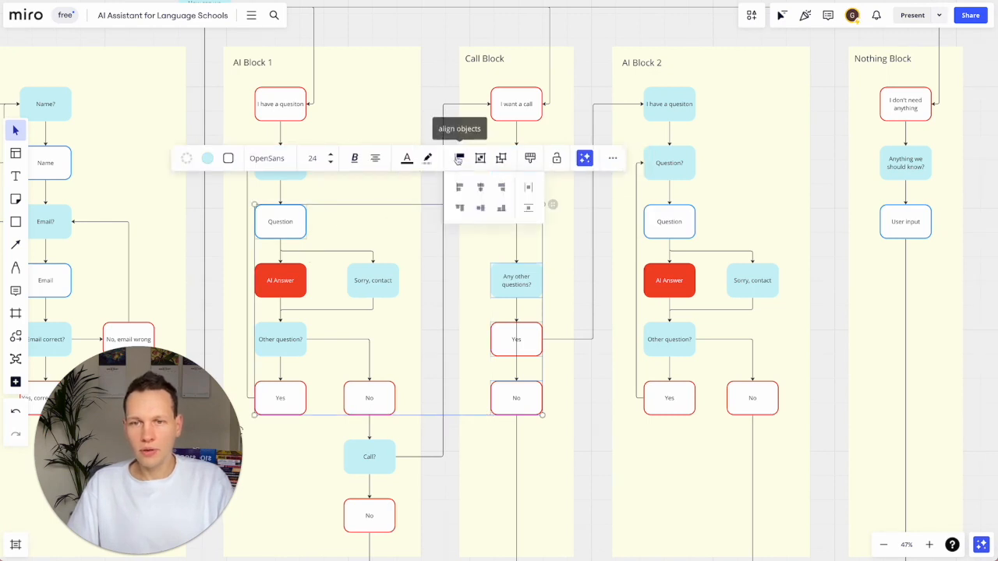
pyautogui.click(460, 208)
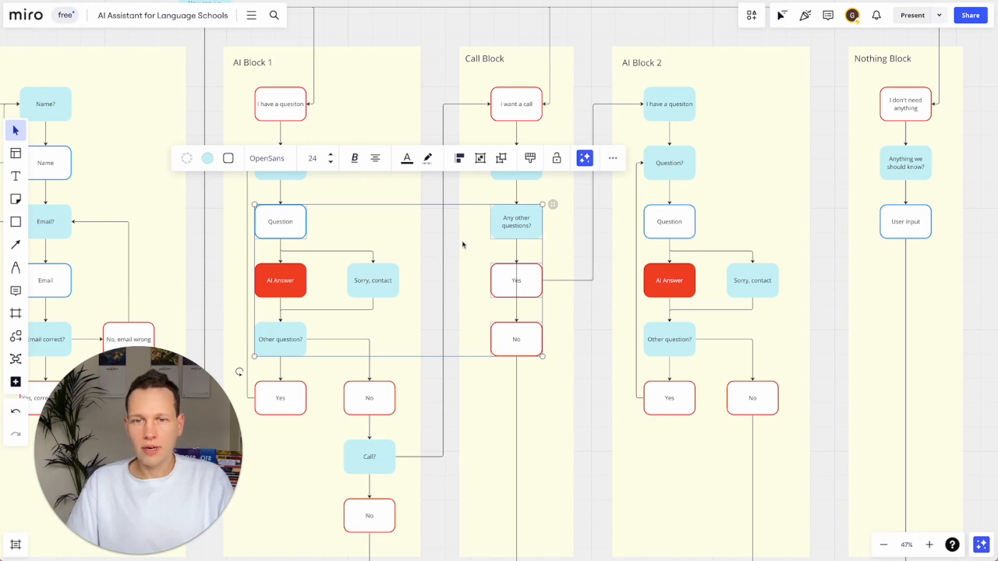
pyautogui.hotkey('ctrl', 'z')
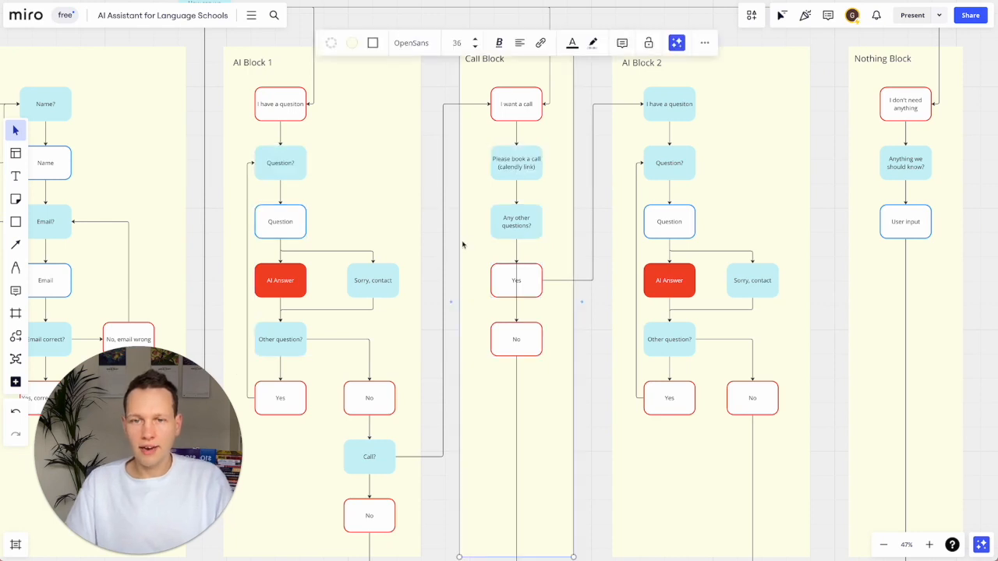
# Step: Ungroup the Call Block's Any other questions?, Yes and No boxes, and ungroup all the boxes in AI Block 2
pyautogui.click(517, 312)
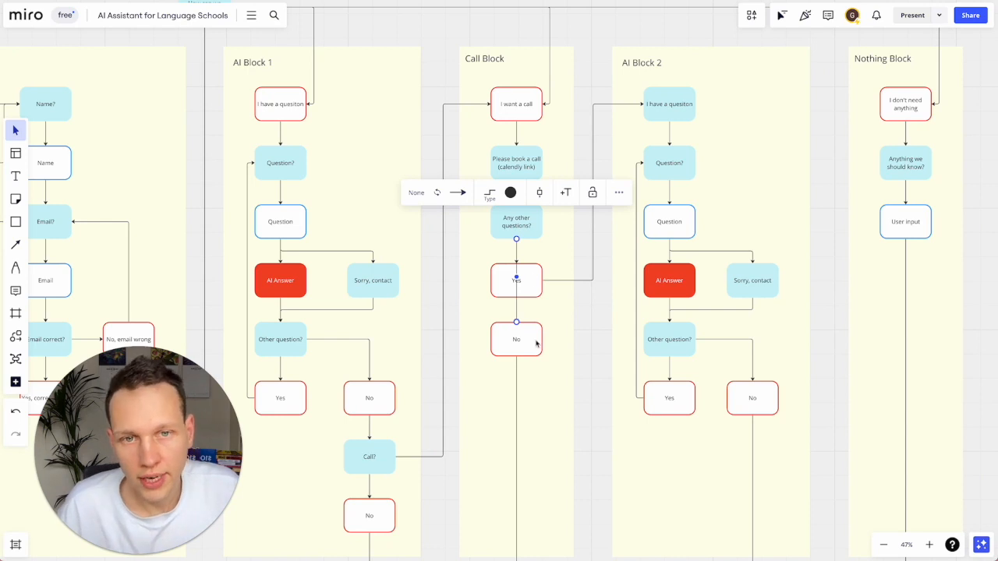
pyautogui.scroll(3, 534, 287)
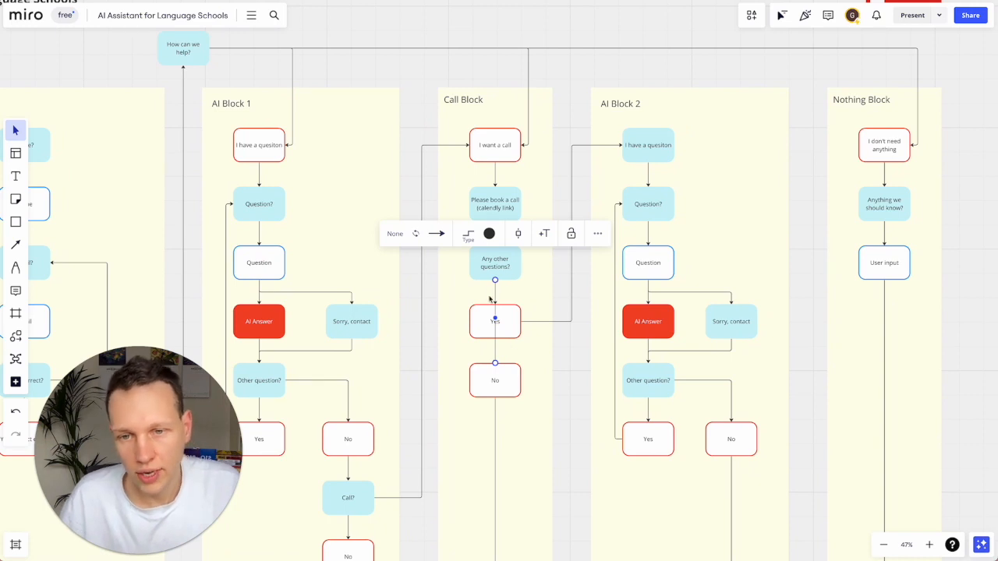
pyautogui.click(515, 321)
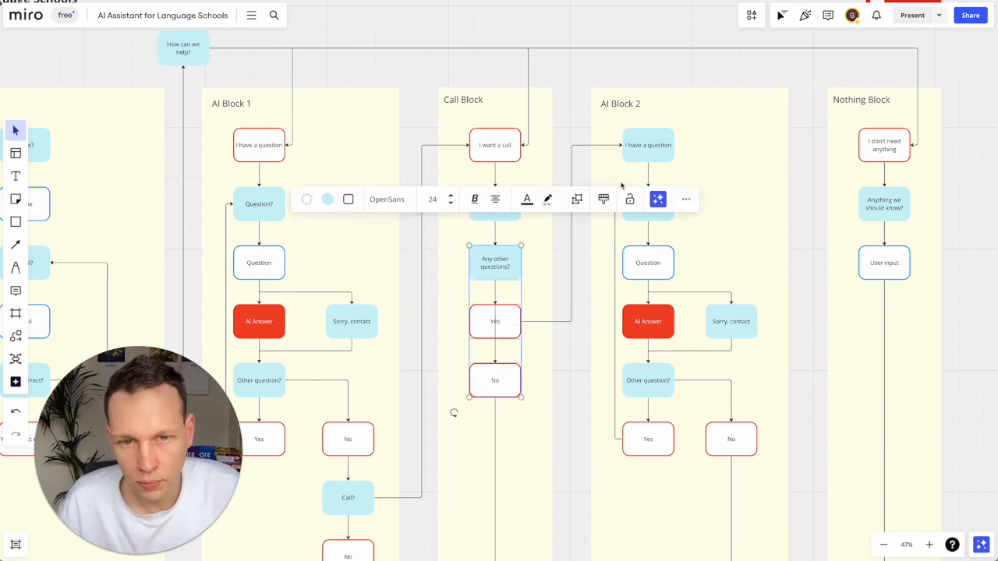
pyautogui.click(653, 143)
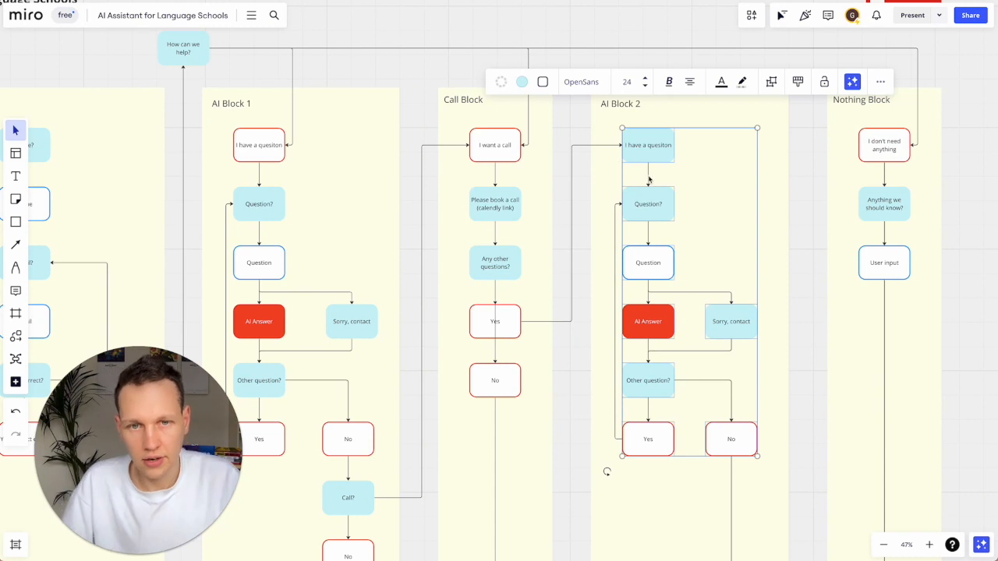
# Step: Copy the style of the Call Block's Yes box onto the "I have a quesiton" box in AI Block 2
pyautogui.click(514, 331)
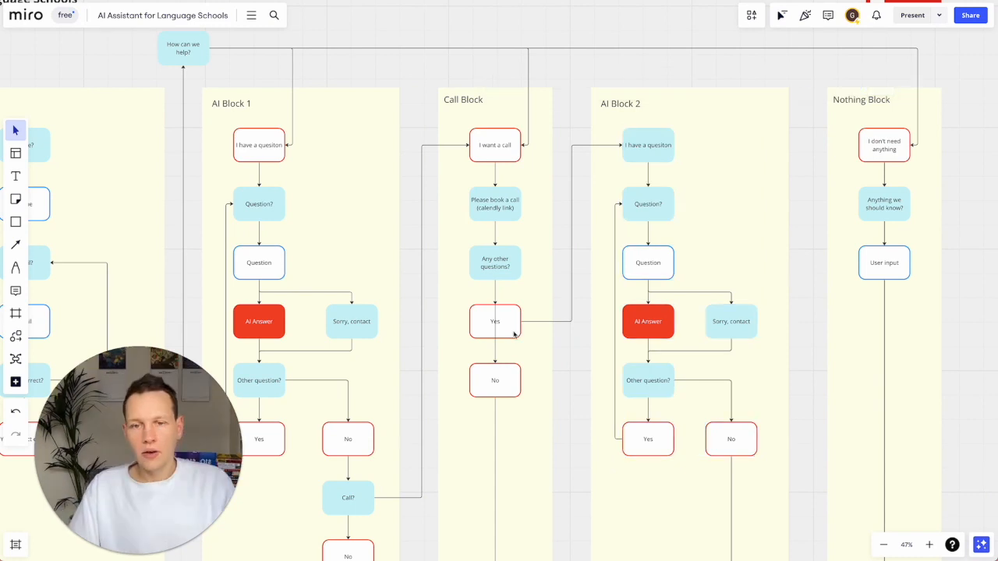
pyautogui.click(657, 155)
pyautogui.hotkey('ctrl', 'alt', 'v')
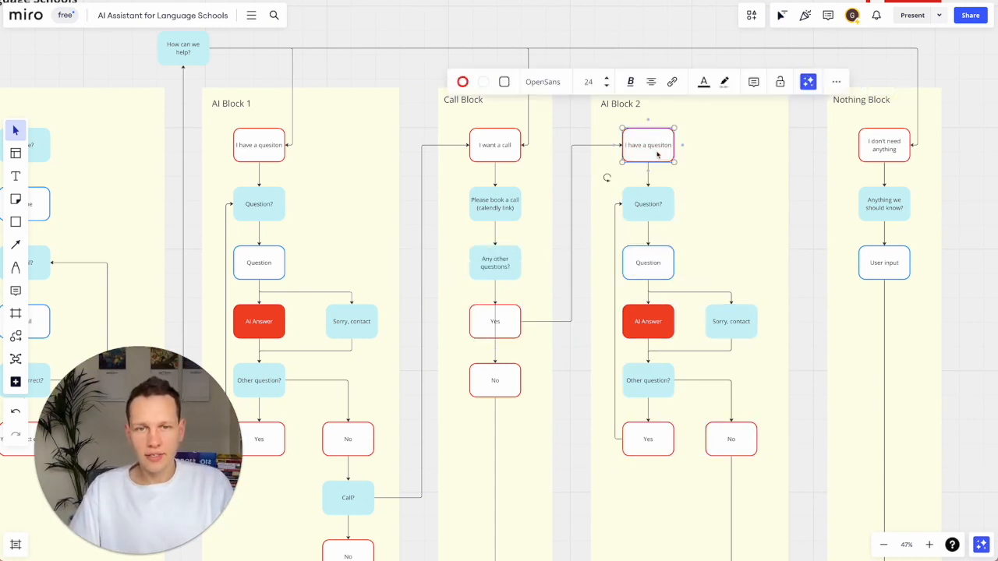
# Step: Remove the connector from the Call Block's Yes box to AI Block 2, along with the stray arrow from Any other questions?
pyautogui.click(504, 268)
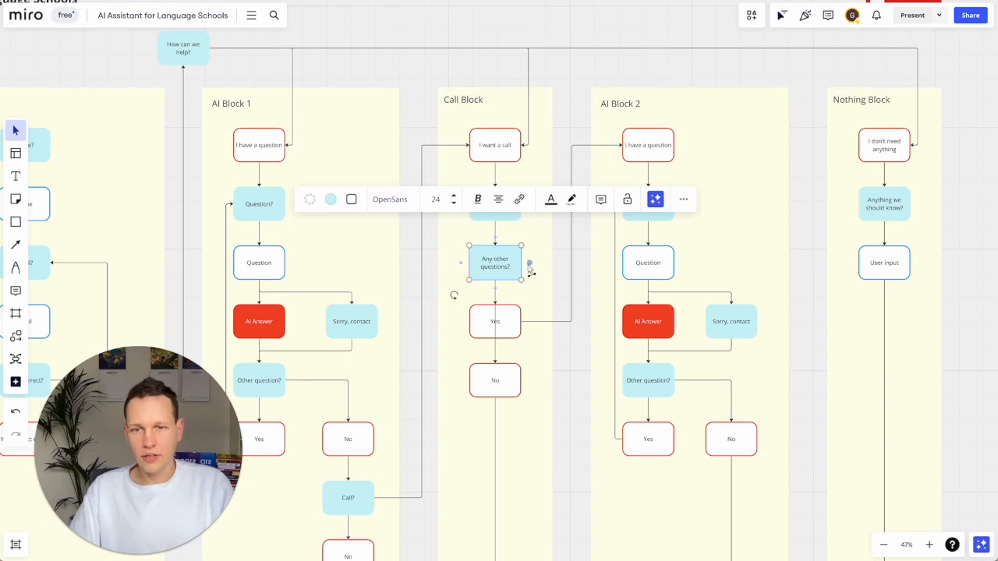
pyautogui.click(530, 263)
pyautogui.click(571, 268)
pyautogui.press('BackSpace')
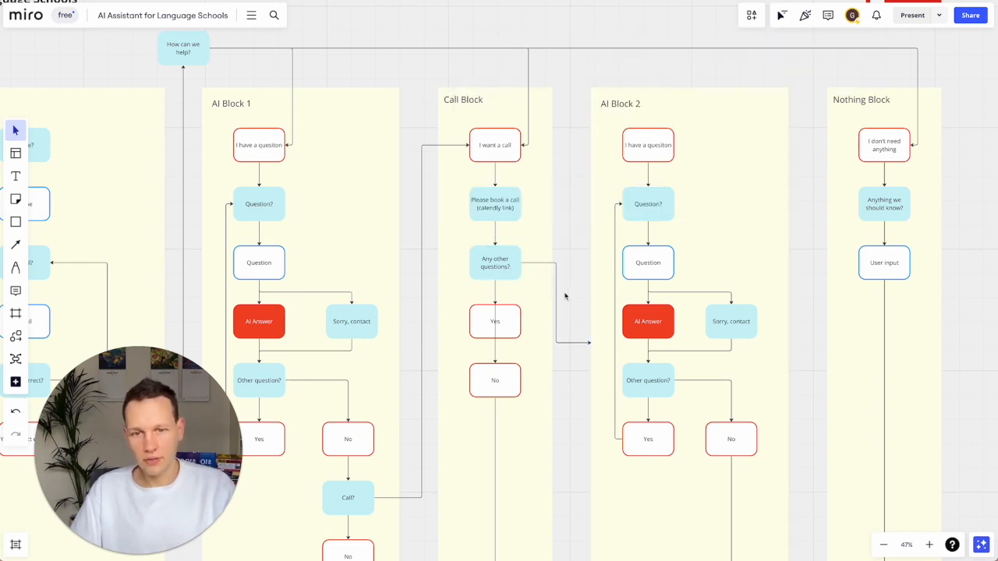
pyautogui.click(556, 296)
pyautogui.press('BackSpace')
# Step: Connect Any other questions? directly to "I have a quesiton" in AI Block 2 and delete the Call Block's Yes box
pyautogui.click(508, 274)
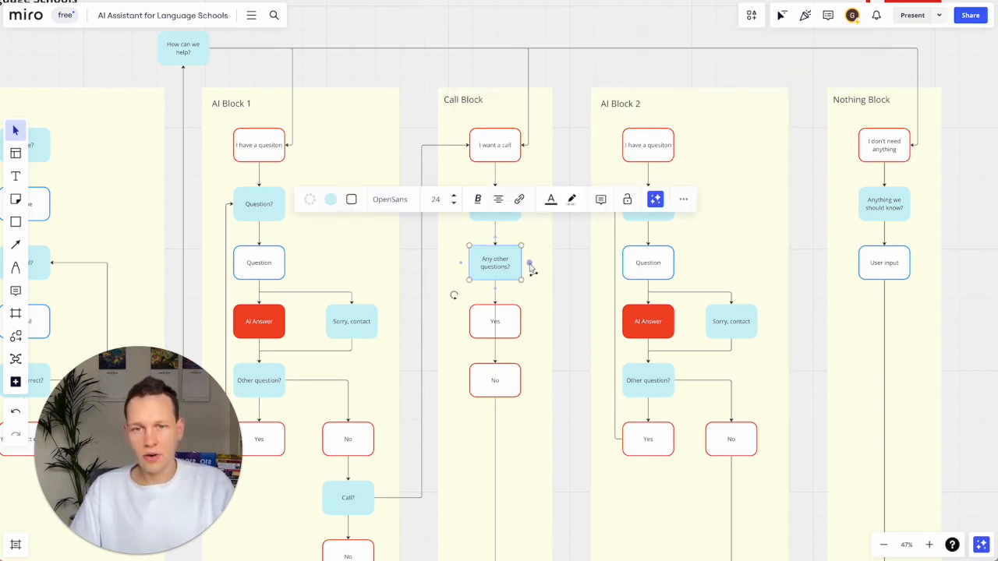
pyautogui.moveTo(529, 265); pyautogui.dragTo(628, 145)
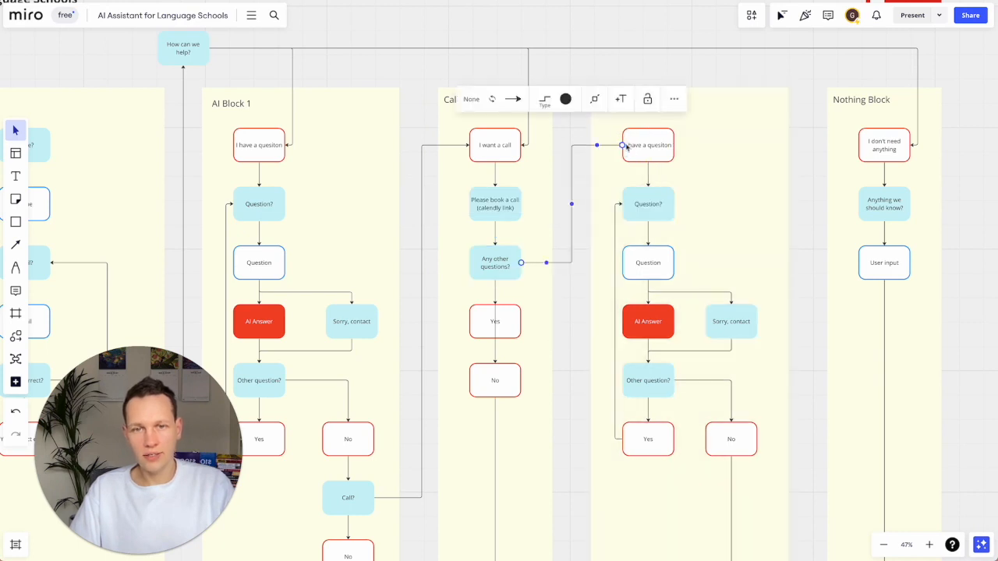
pyautogui.click(652, 144)
pyautogui.click(512, 269)
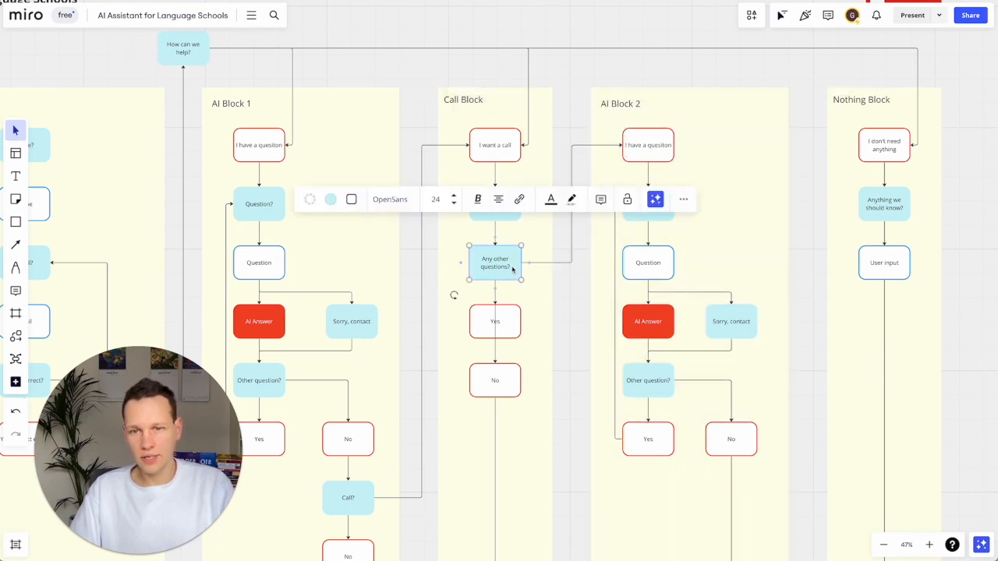
pyautogui.click(517, 330)
pyautogui.press('Delete')
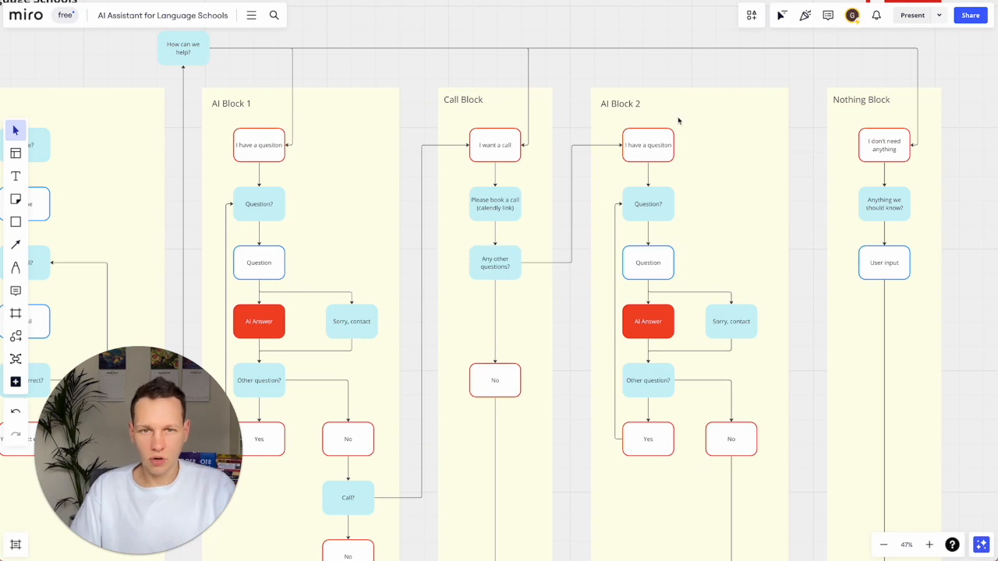
# Step: Move the Call Block's No box up into the free space directly beneath Any other questions?
pyautogui.click(662, 154)
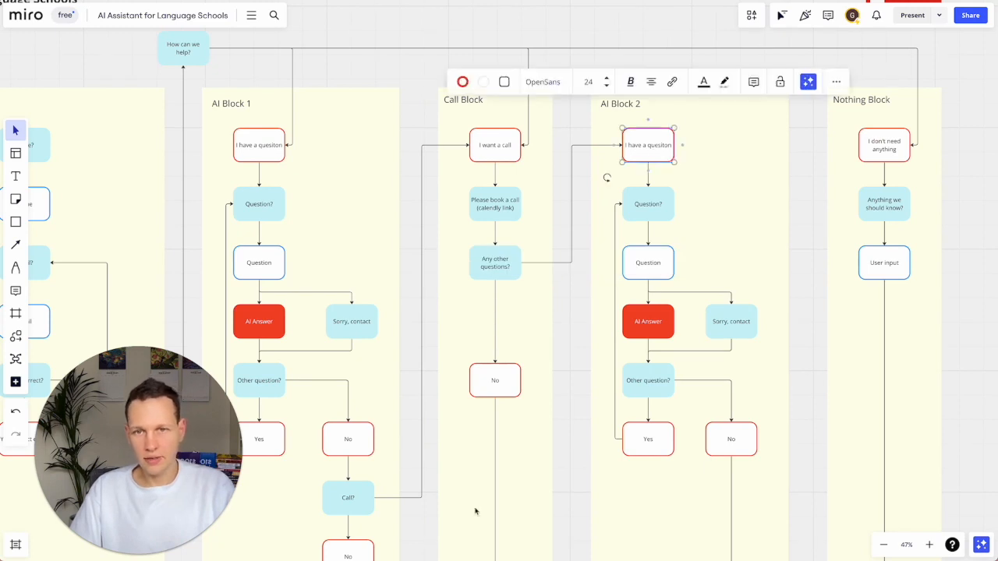
pyautogui.click(502, 385)
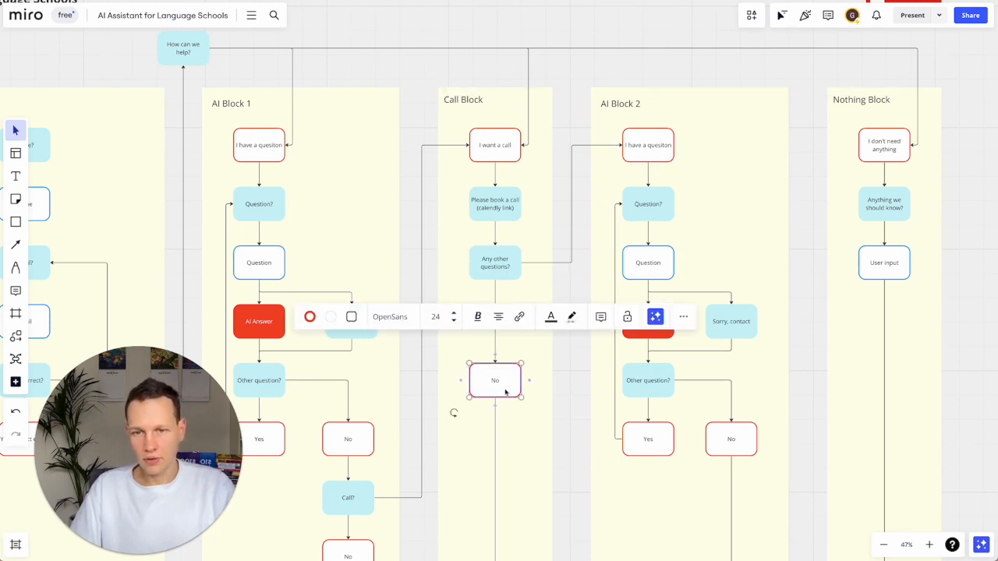
pyautogui.moveTo(505, 392); pyautogui.dragTo(505, 333)
pyautogui.scroll(-5, 485, 317)
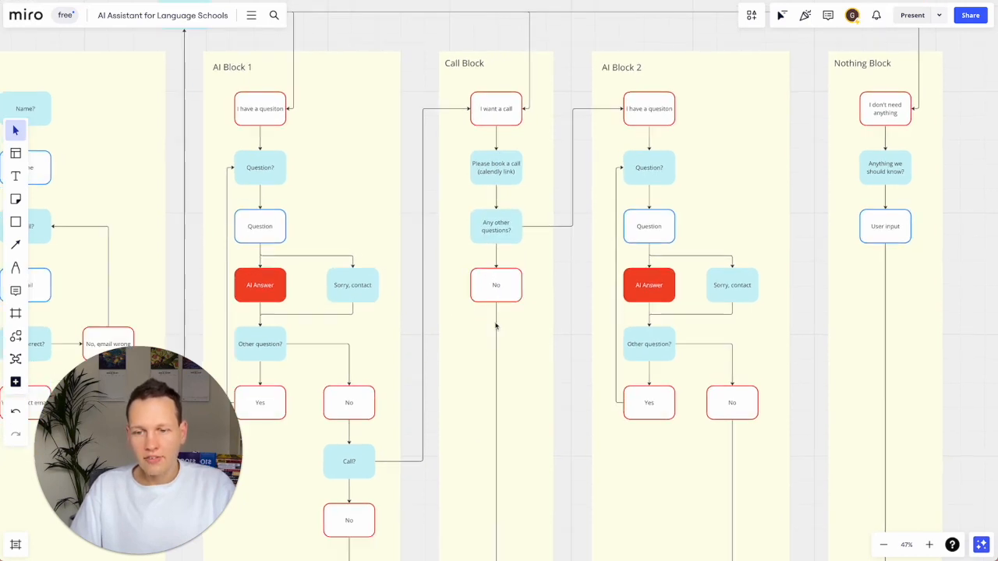
# Step: Review the path from Any other questions? in the Call Block through AI Block 2 down to the Exit Block
pyautogui.scroll(6, 552, 285)
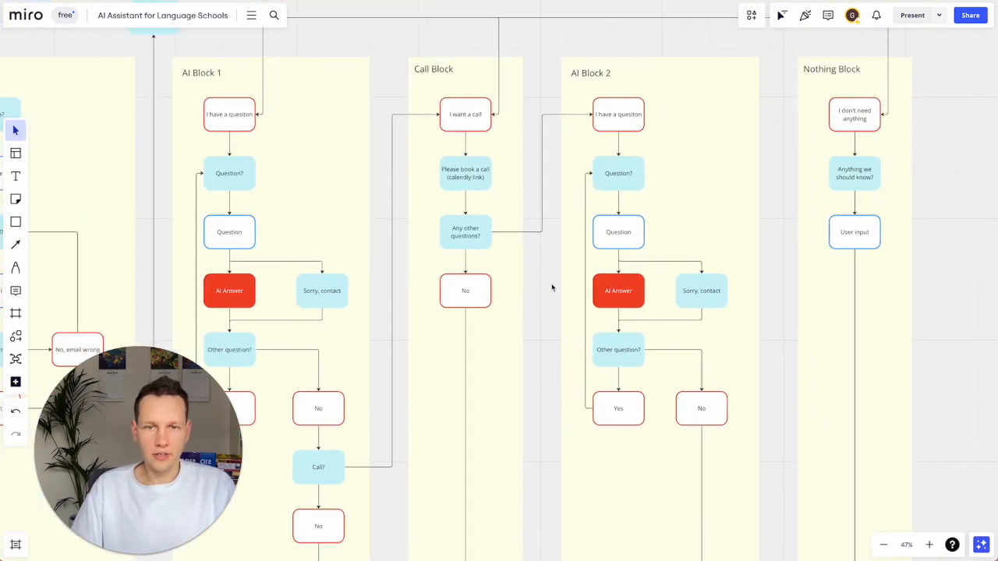
pyautogui.click(478, 290)
pyautogui.click(468, 234)
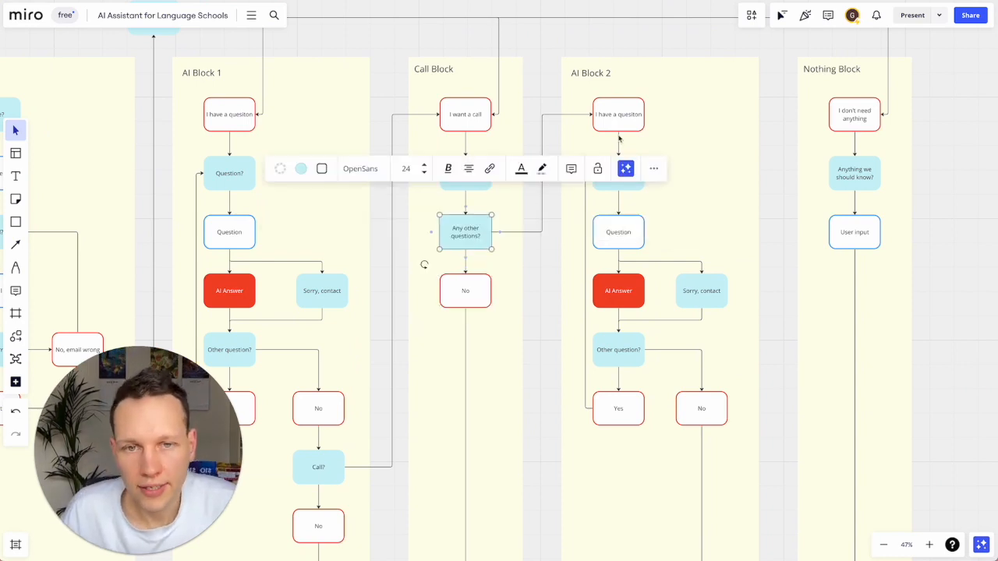
pyautogui.click(623, 121)
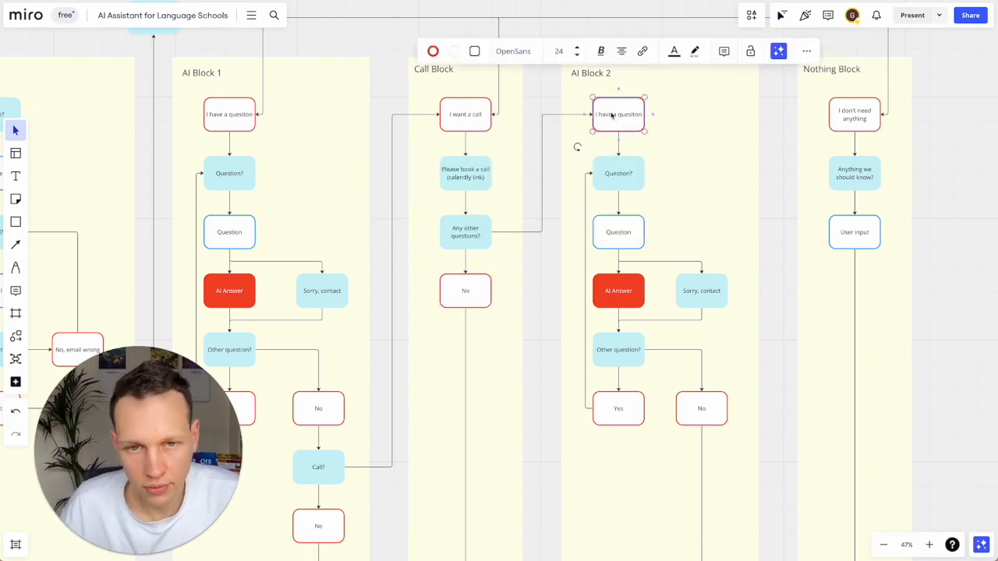
pyautogui.click(627, 178)
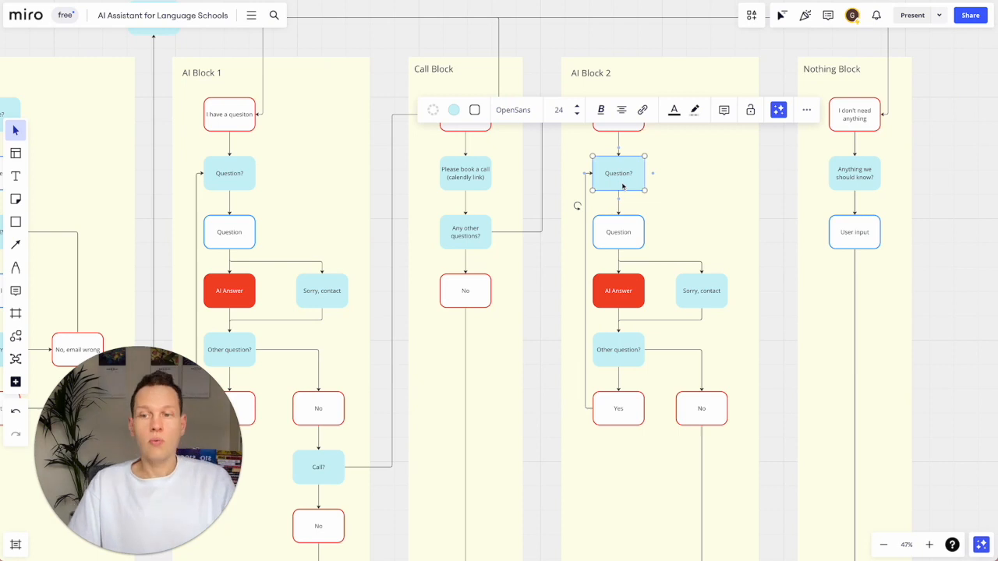
pyautogui.click(639, 237)
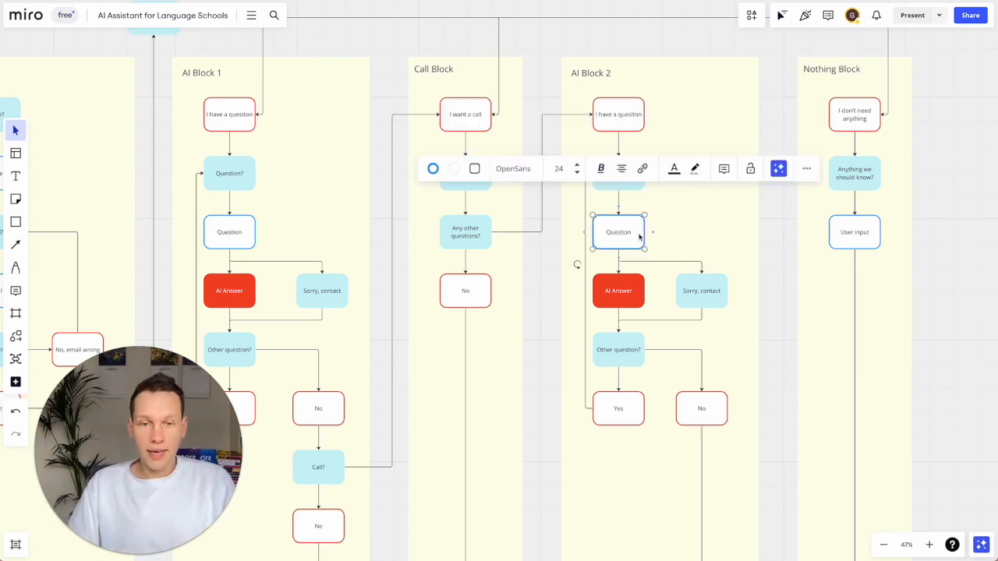
pyautogui.click(633, 294)
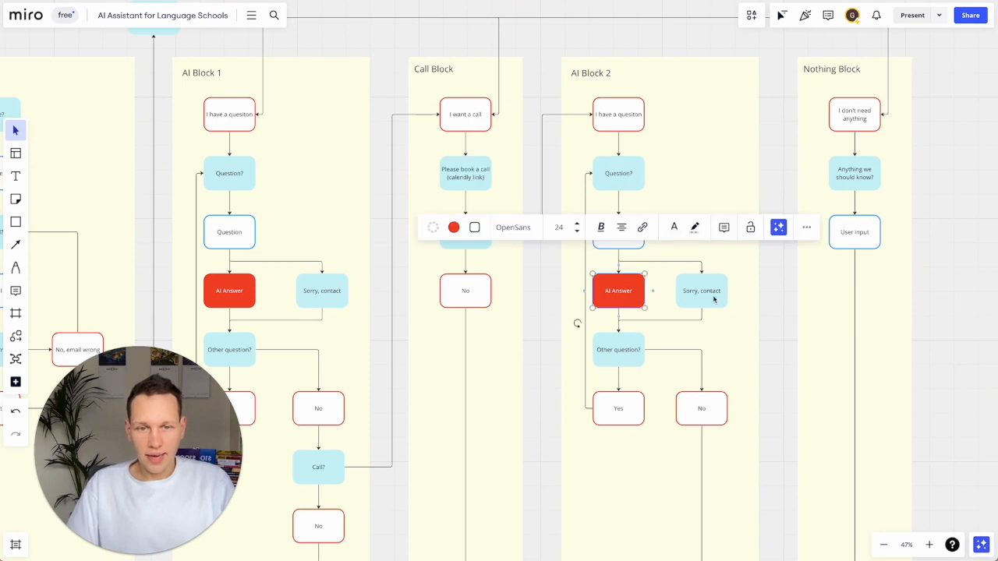
pyautogui.click(713, 299)
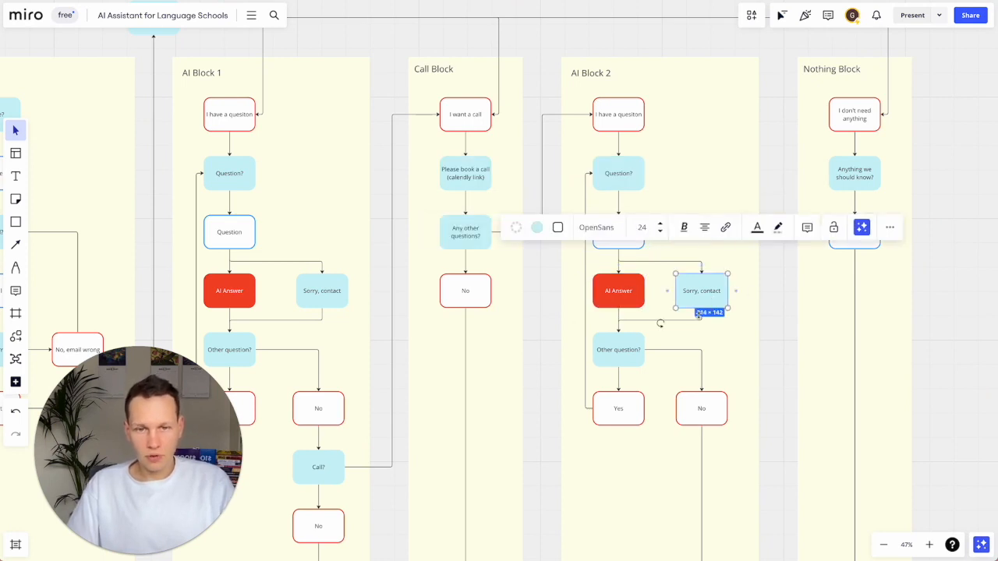
pyautogui.click(637, 365)
pyautogui.click(608, 426)
pyautogui.click(742, 423)
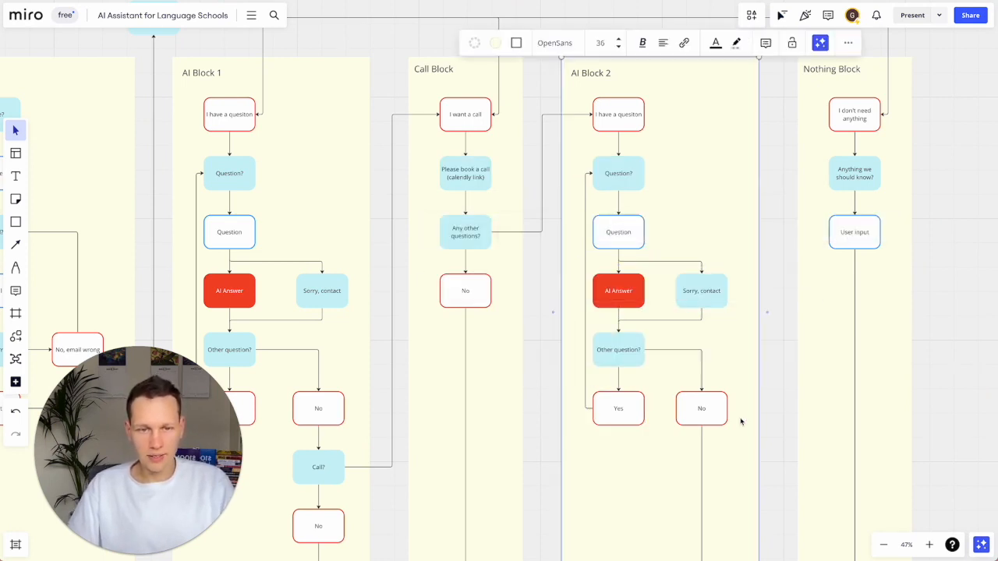
pyautogui.click(710, 422)
pyautogui.scroll(-5, 711, 421)
pyautogui.hscroll(2, 711, 421)
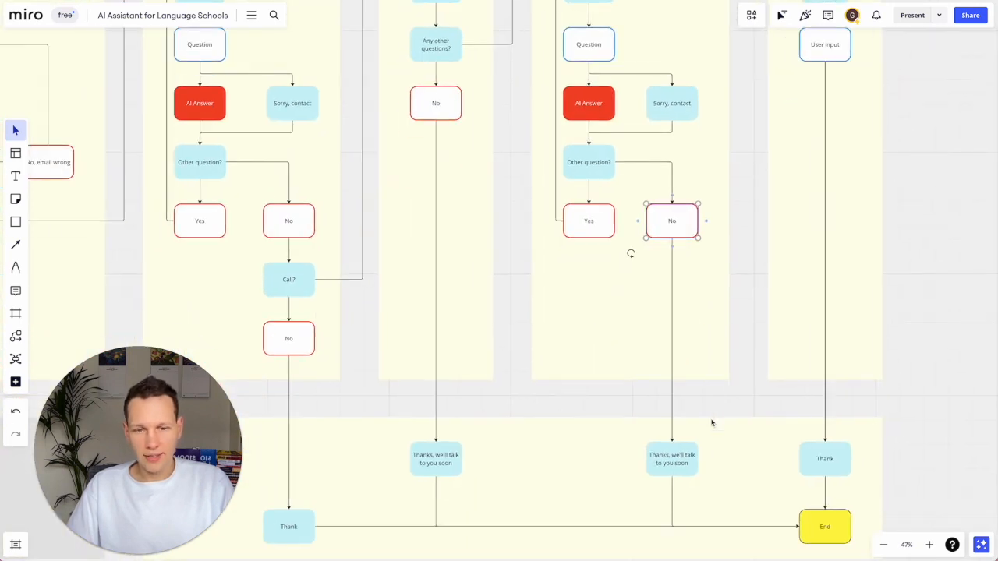
# Step: Review the Nothing Block's path from "I don't need anything" down to End in the Exit Block, and view the whole flowchart
pyautogui.scroll(5, 713, 414)
pyautogui.click(785, 122)
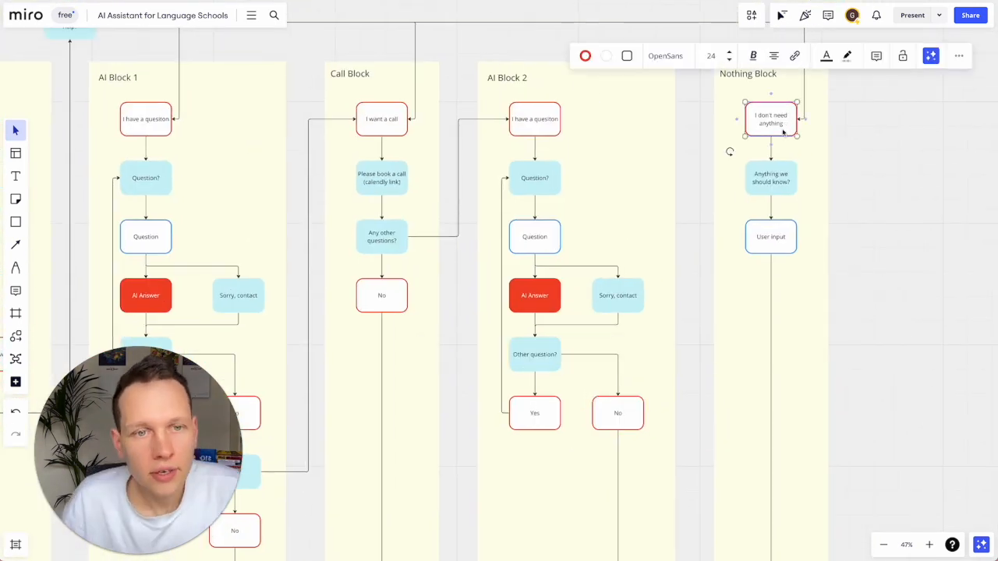
pyautogui.click(770, 178)
pyautogui.click(767, 246)
pyautogui.scroll(-6, 764, 253)
pyautogui.hscroll(-2, 763, 254)
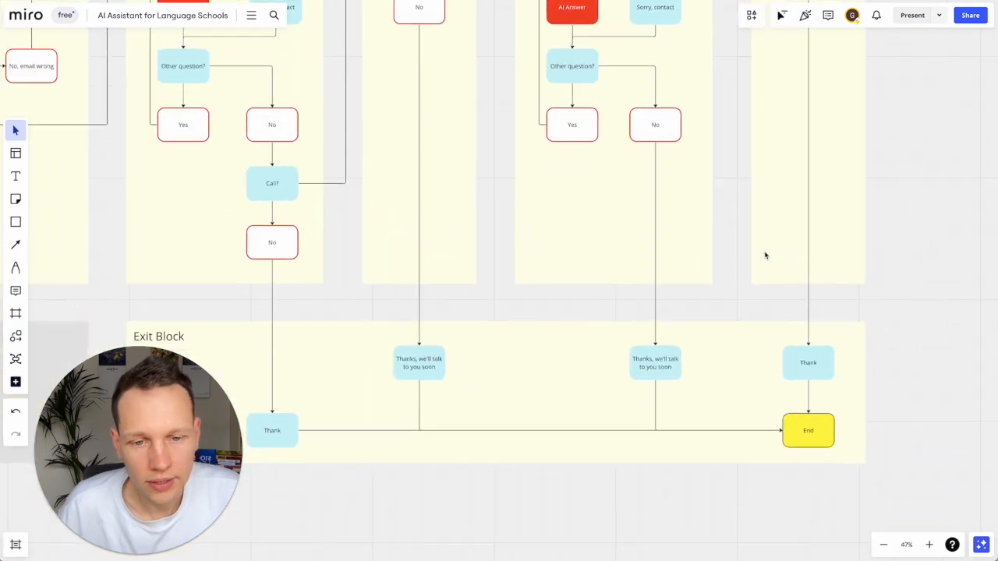
pyautogui.hscroll(-1, 765, 256)
pyautogui.scroll(3, 765, 255)
pyautogui.hscroll(2, 765, 256)
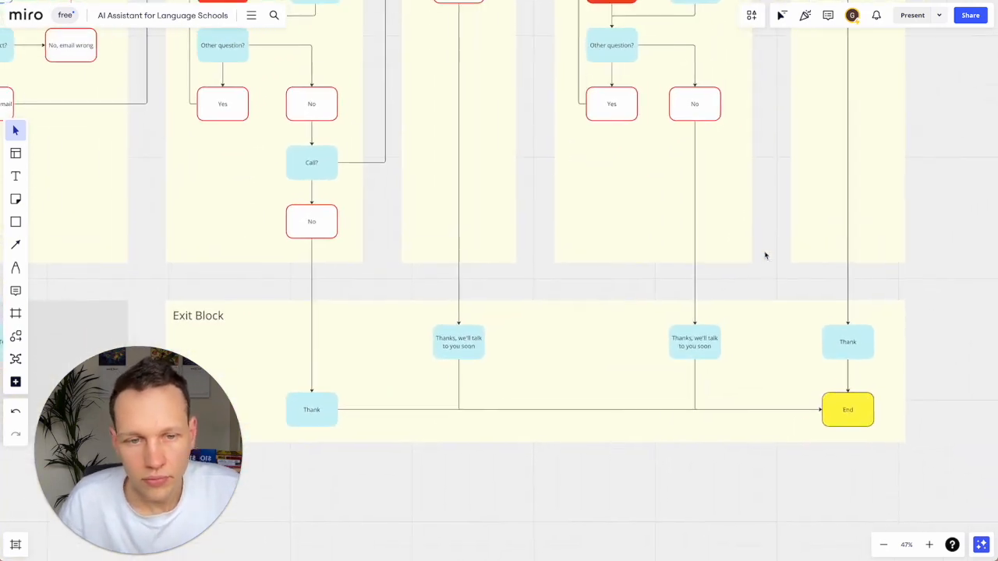
pyautogui.hscroll(1, 764, 256)
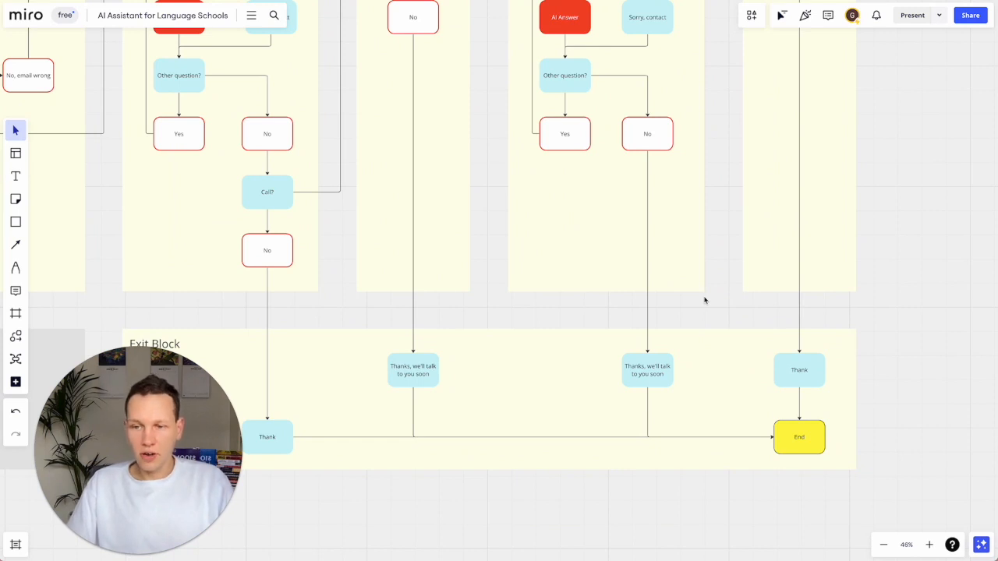
pyautogui.scroll(-4, 613, 320)
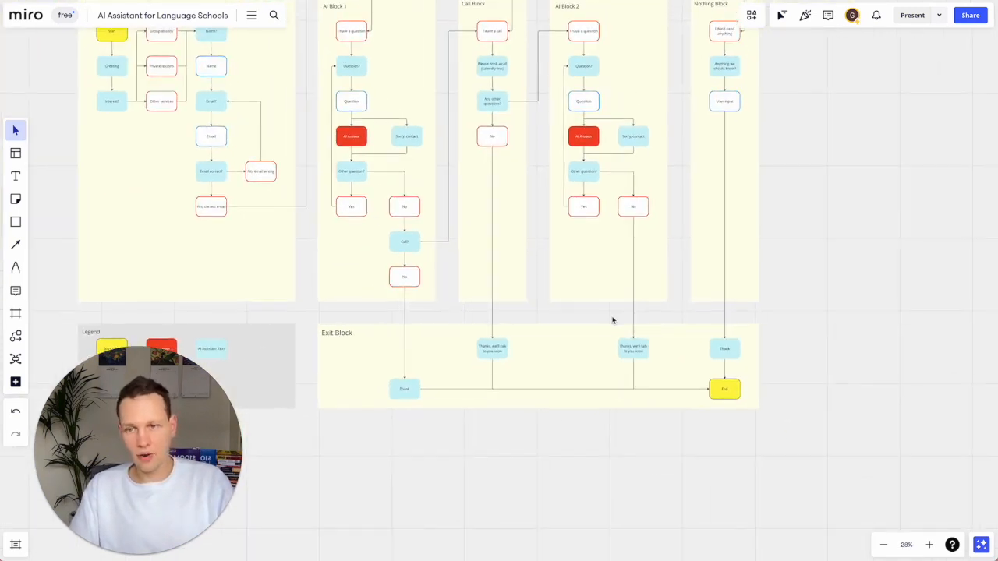
pyautogui.hscroll(-2, 612, 321)
pyautogui.scroll(2, 613, 321)
pyautogui.scroll(2, 612, 321)
pyautogui.hscroll(1, 612, 320)
pyautogui.hscroll(-2, 612, 320)
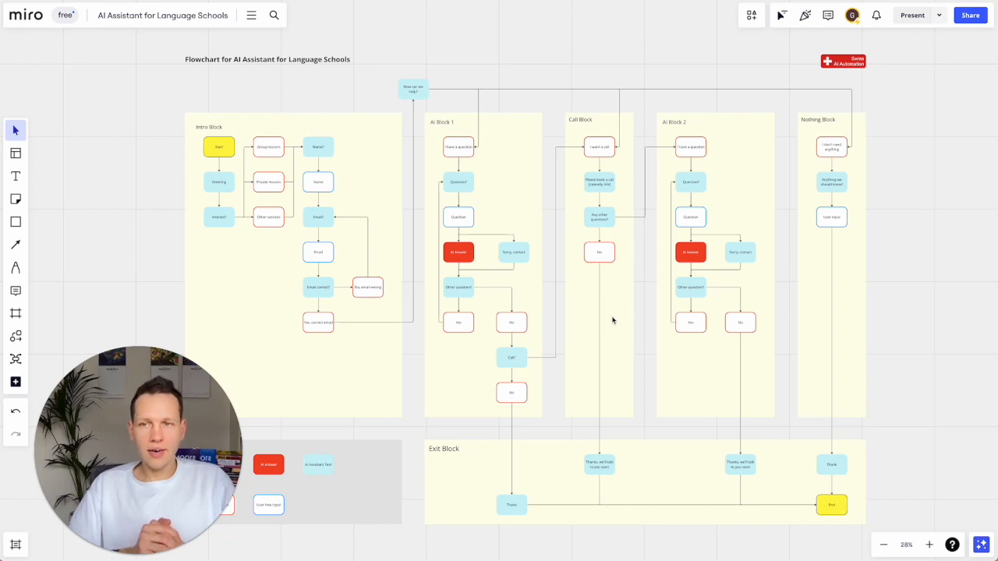
# Step: Add a 16:9 frame around the whole flowchart, enclosing the title, logo, all blocks and the legend
pyautogui.scroll(-3, 436, 339)
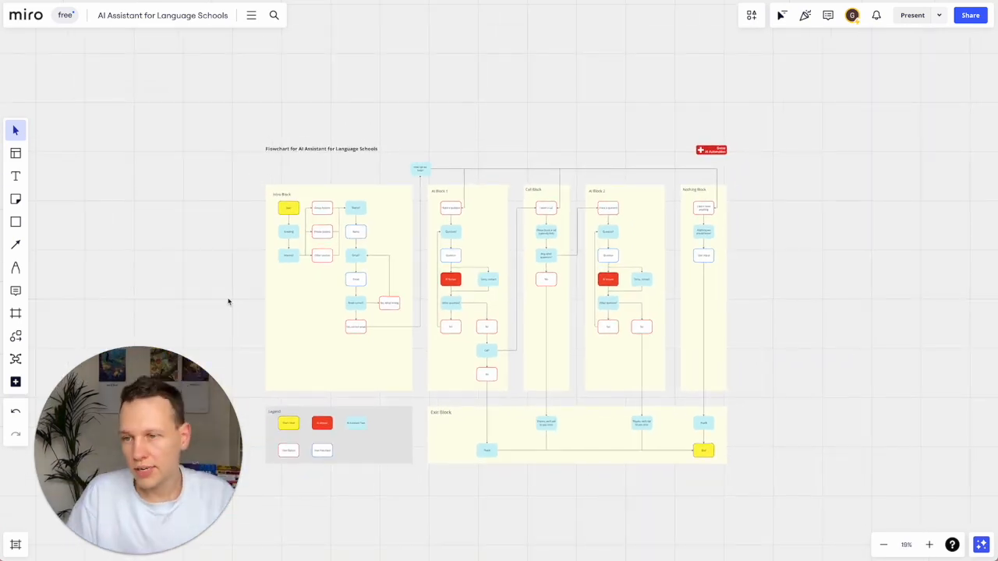
pyautogui.scroll(2, 328, 279)
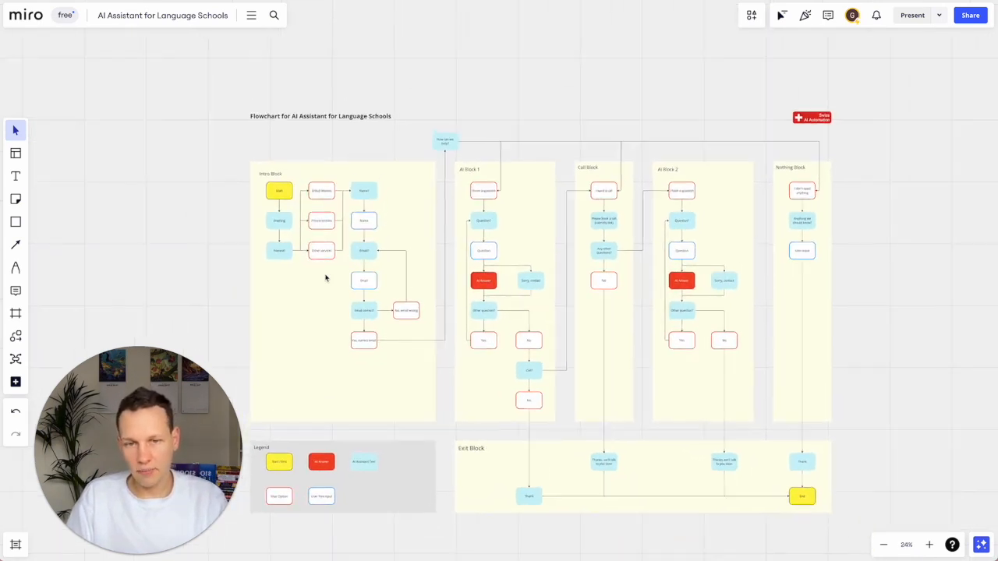
pyautogui.press('f')
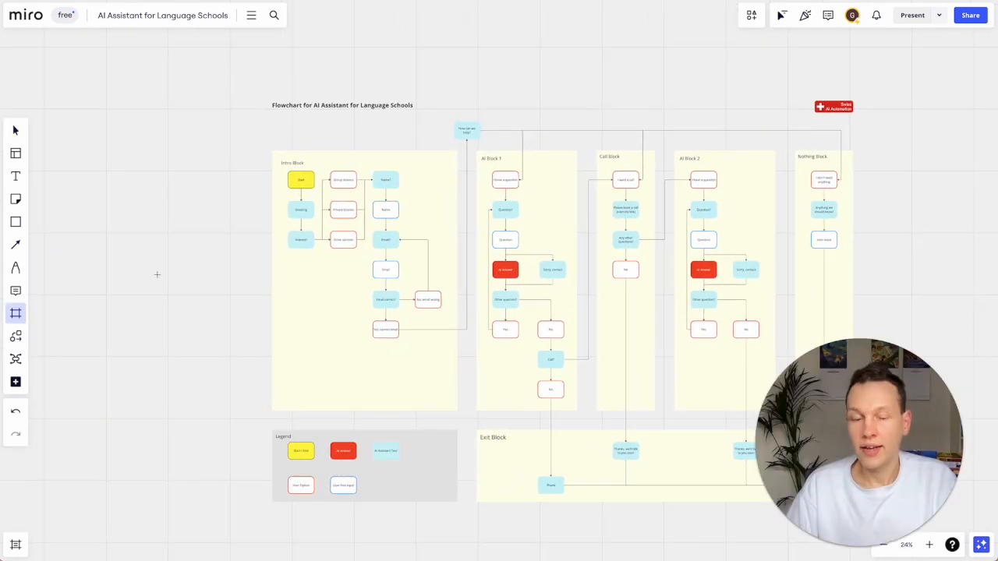
pyautogui.click(17, 314)
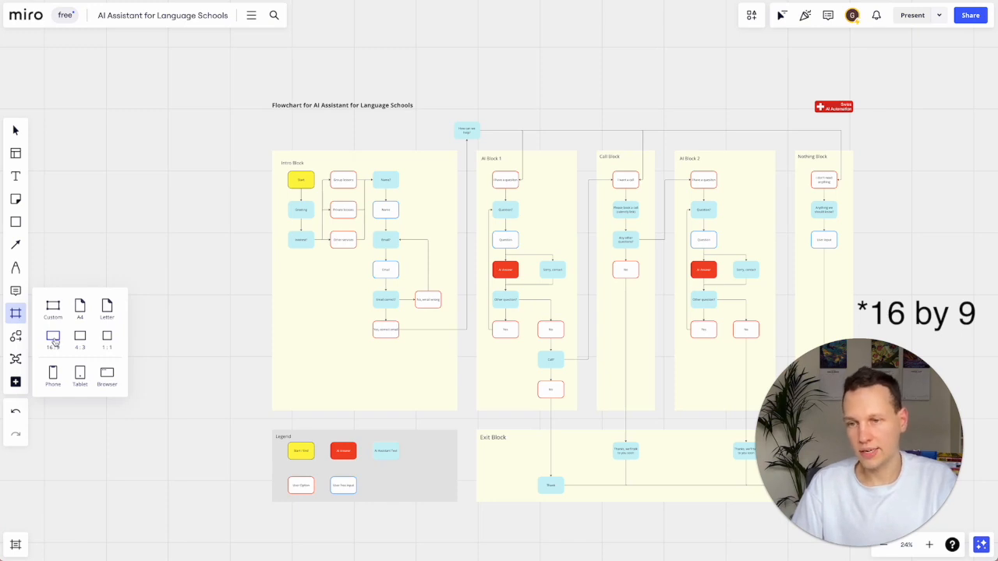
pyautogui.click(53, 338)
pyautogui.hscroll(5, 318, 344)
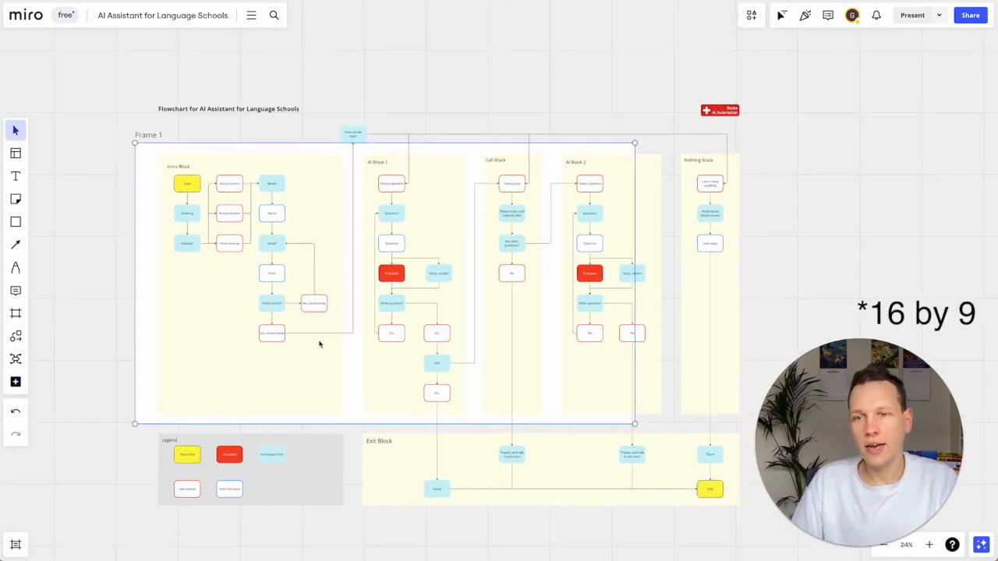
pyautogui.scroll(-2, 319, 343)
pyautogui.moveTo(180, 318); pyautogui.dragTo(182, 268)
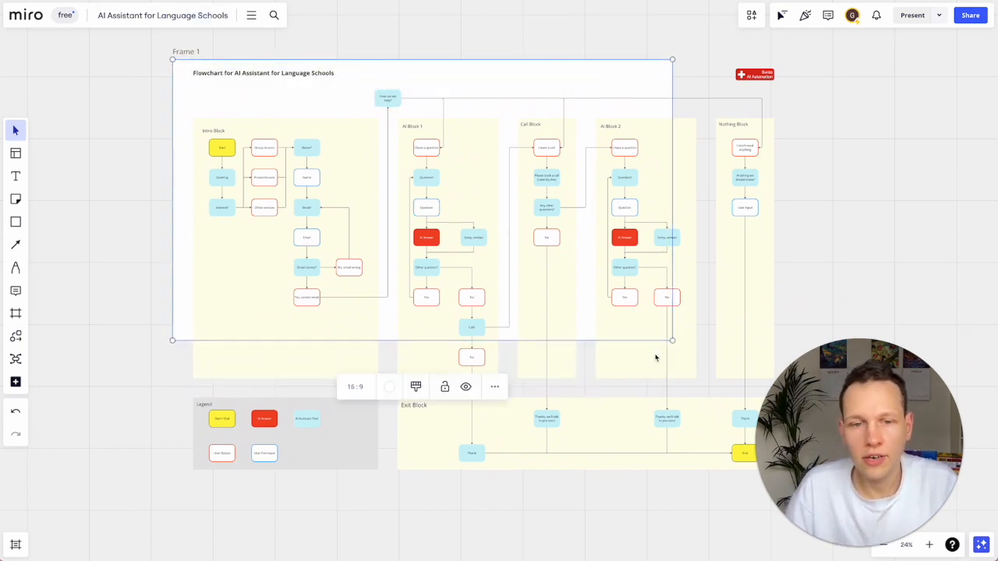
pyautogui.moveTo(673, 341); pyautogui.dragTo(919, 511)
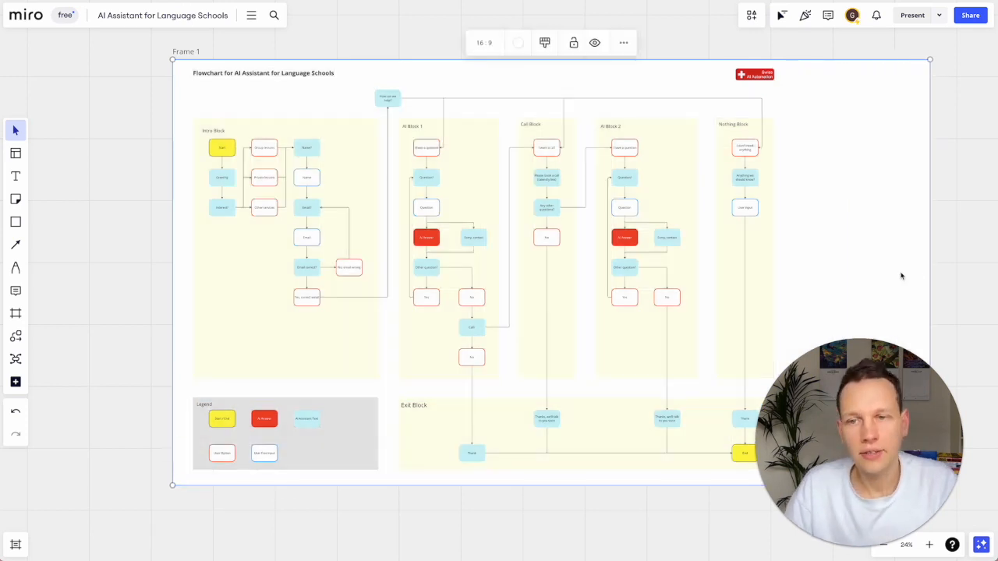
# Step: Move the entire flowchart with its title, logo and legend so that it sits centred within the frame
pyautogui.moveTo(902, 274); pyautogui.dragTo(850, 262)
pyautogui.scroll(-2, 693, 340)
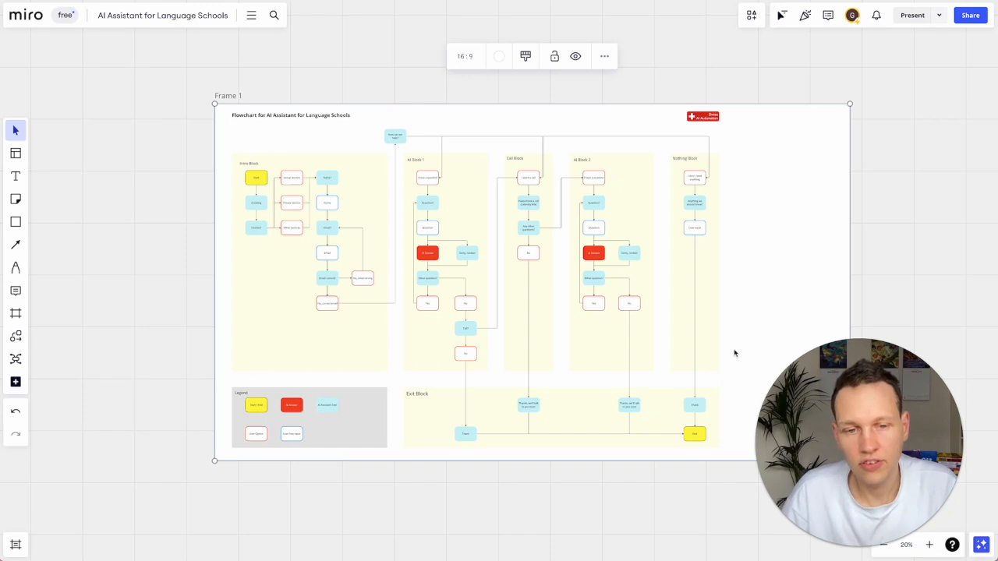
pyautogui.moveTo(736, 356)
pyautogui.mouseDown()
pyautogui.moveTo(757, 338)
pyautogui.moveTo(717, 354)
pyautogui.mouseUp()
pyautogui.moveTo(700, 483); pyautogui.dragTo(185, 107)
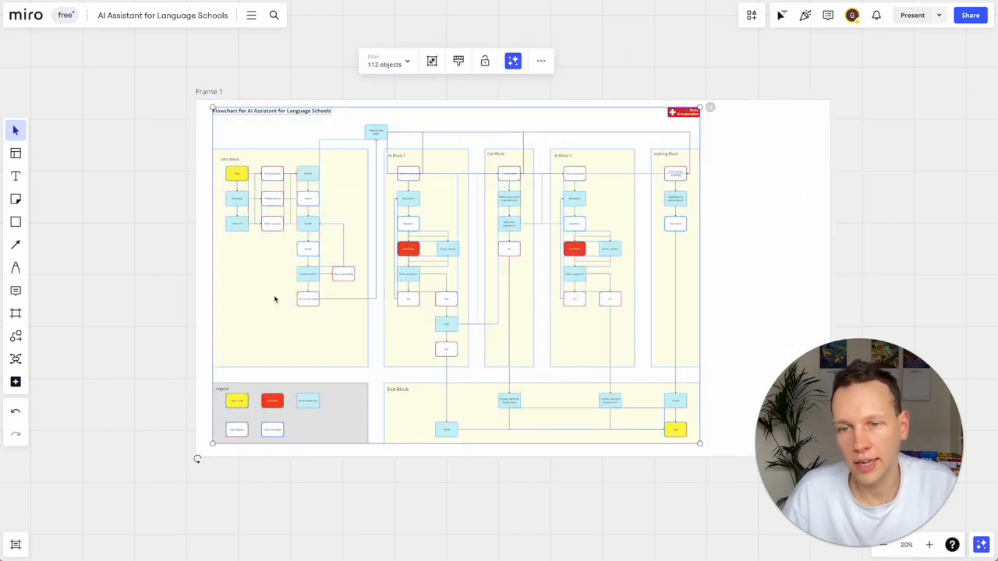
pyautogui.moveTo(286, 296); pyautogui.dragTo(330, 303)
pyautogui.click(515, 534)
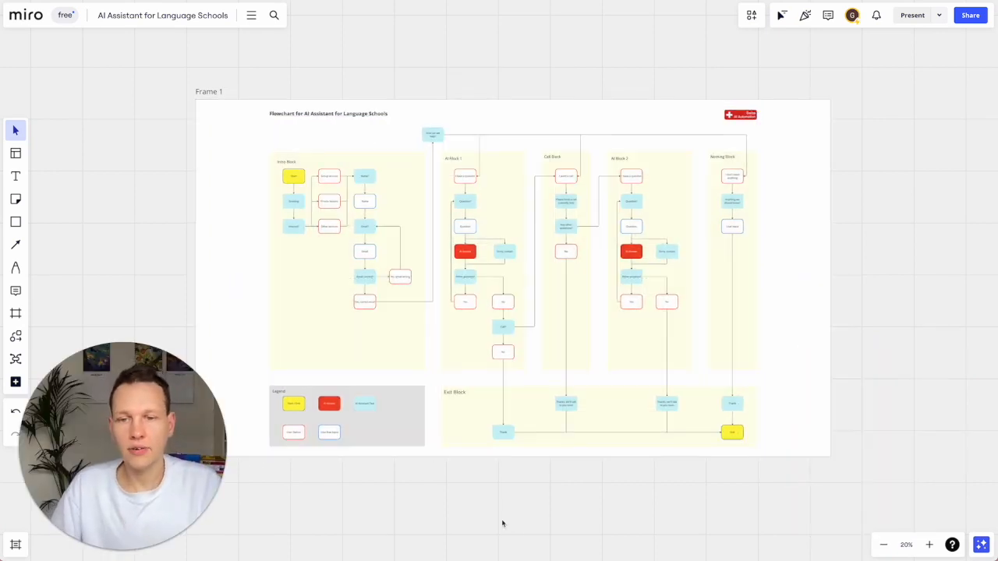
# Step: Change the fill of the Intro, AI 1, Call, AI 2, Nothing and Exit Block backgrounds to a very light grey
pyautogui.click(372, 358)
pyautogui.keyDown('shift'); pyautogui.click(470, 362); pyautogui.keyUp('shift')
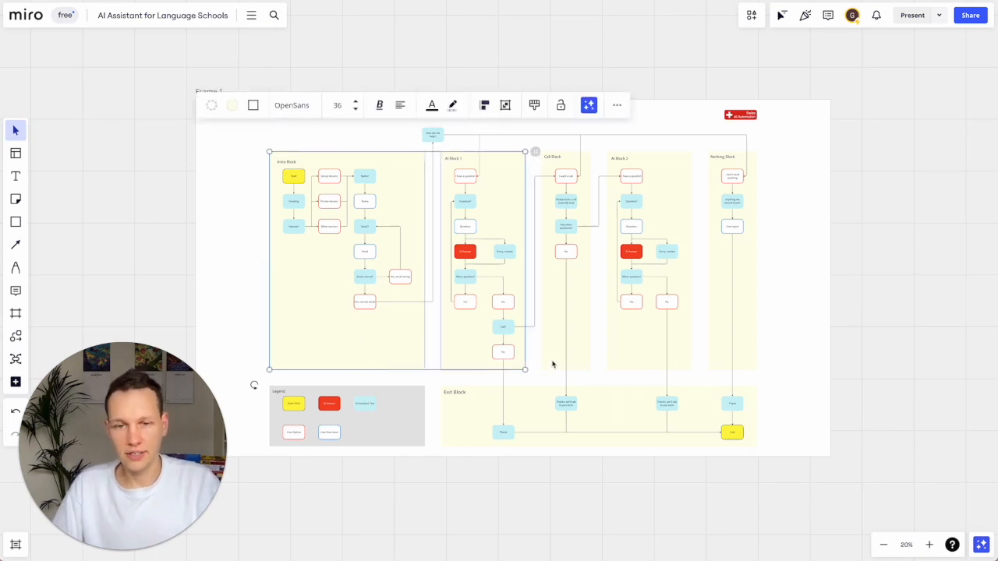
pyautogui.keyDown('shift'); pyautogui.click(553, 361); pyautogui.keyUp('shift')
pyautogui.keyDown('shift'); pyautogui.click(660, 353); pyautogui.keyUp('shift')
pyautogui.keyDown('shift'); pyautogui.click(718, 356); pyautogui.keyUp('shift')
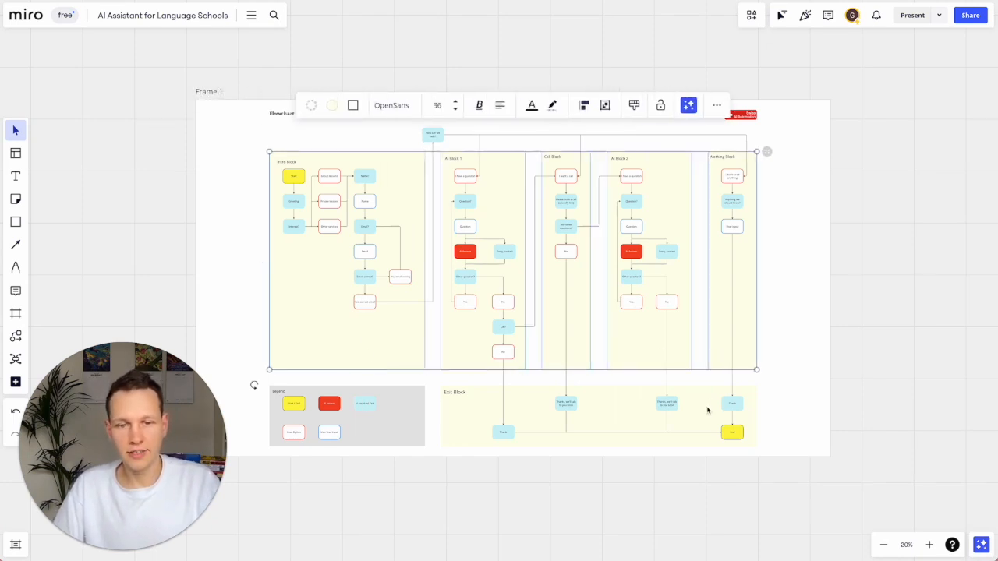
pyautogui.keyDown('shift'); pyautogui.click(709, 408); pyautogui.keyUp('shift')
pyautogui.click(339, 109)
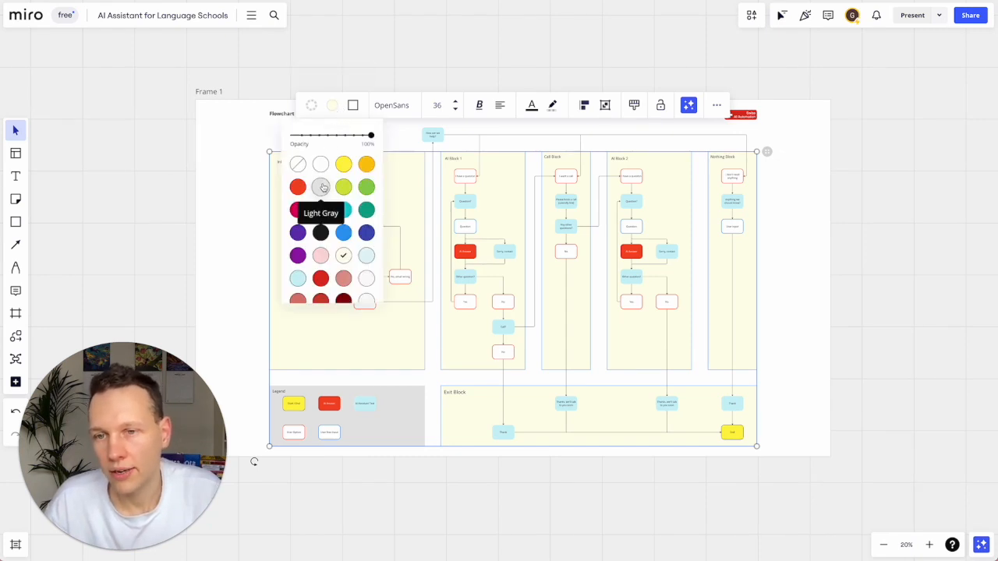
pyautogui.click(366, 277)
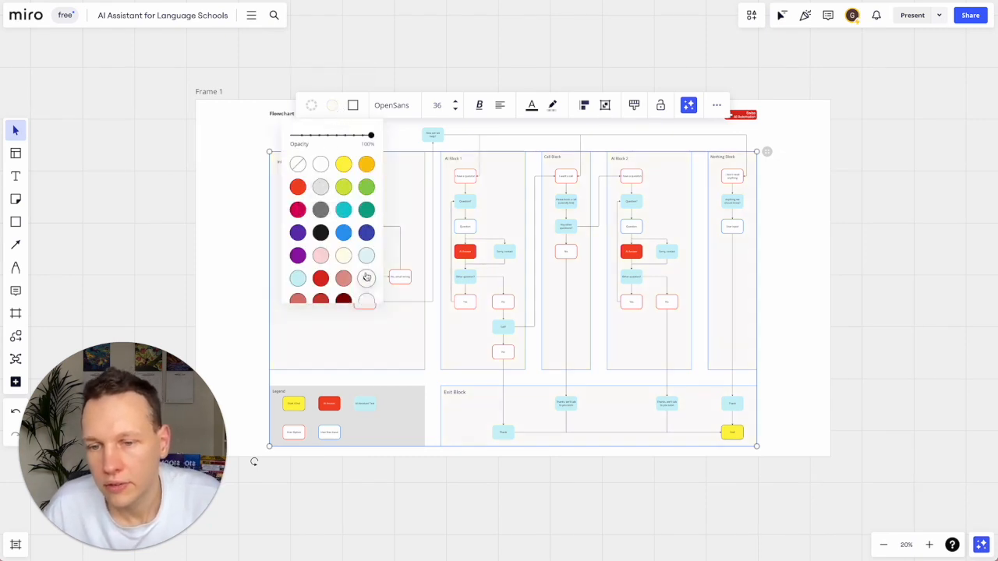
pyautogui.click(807, 306)
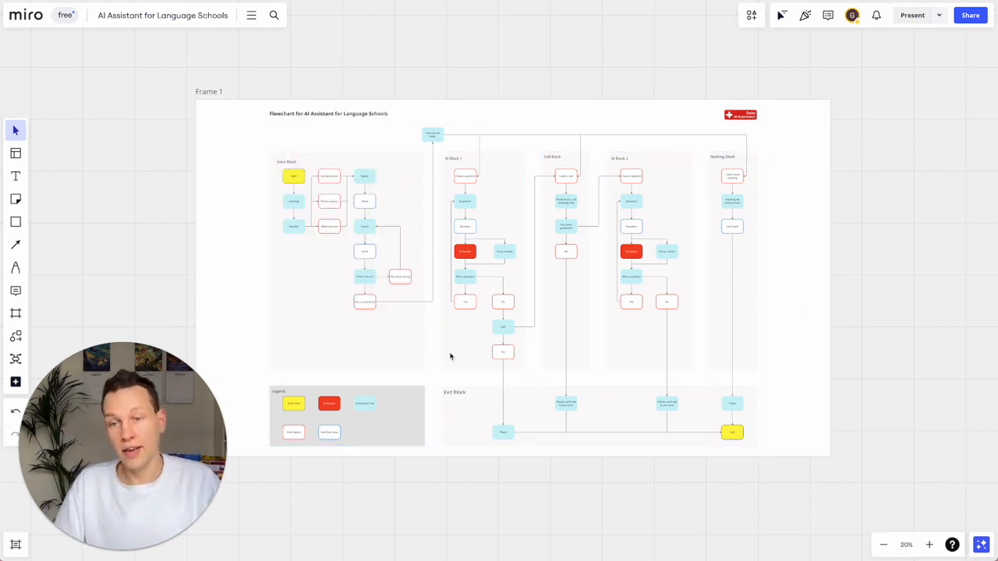
# Step: Enlarge the font size of the title "Flowchart for AI Assistant for Language Schools"
pyautogui.click(342, 115)
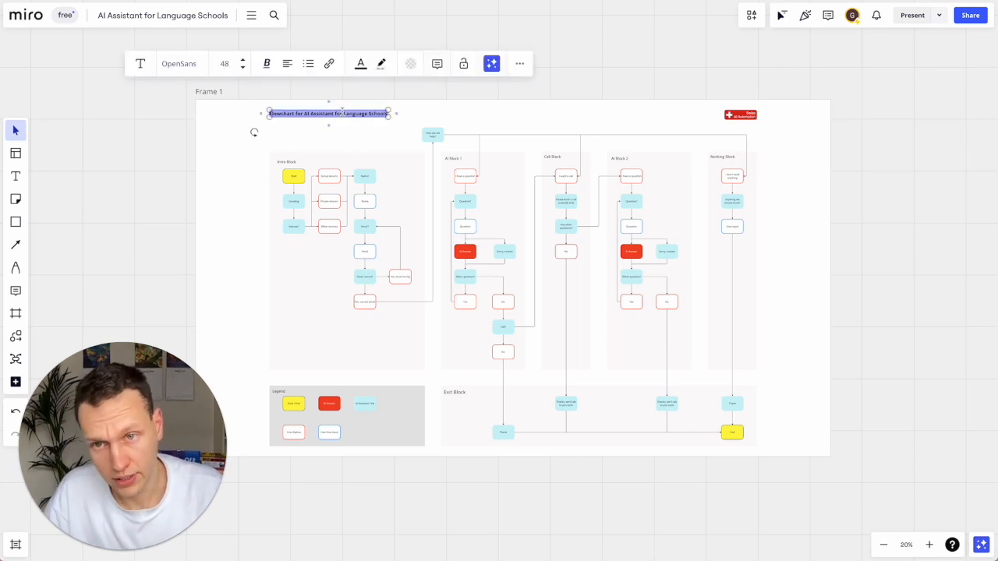
pyautogui.click(225, 63)
pyautogui.click(224, 256)
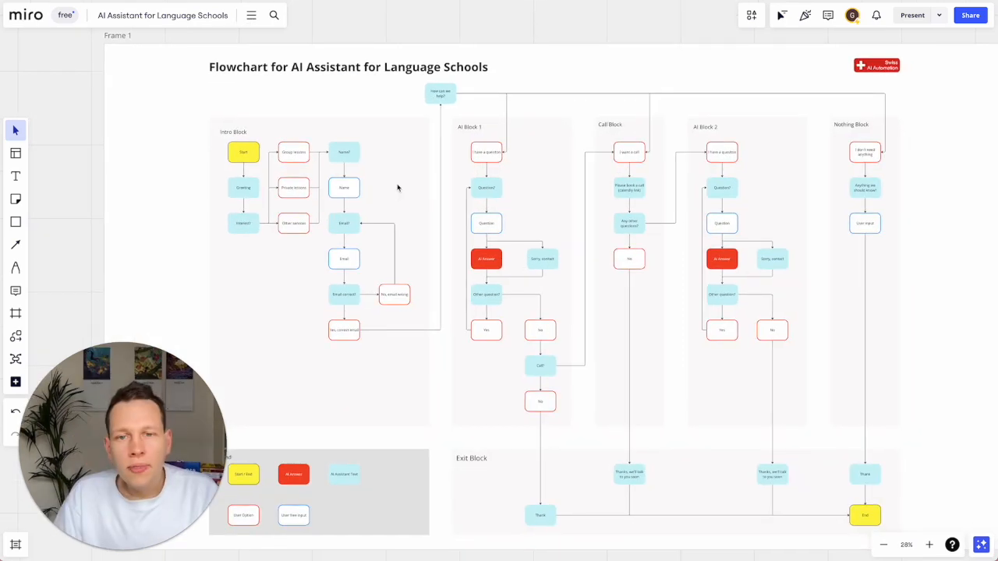
# Step: Examine the framed flowchart from Start to End, including the "I want a call", Question and "Sorry, contact" boxes
pyautogui.hscroll(-2, 397, 187)
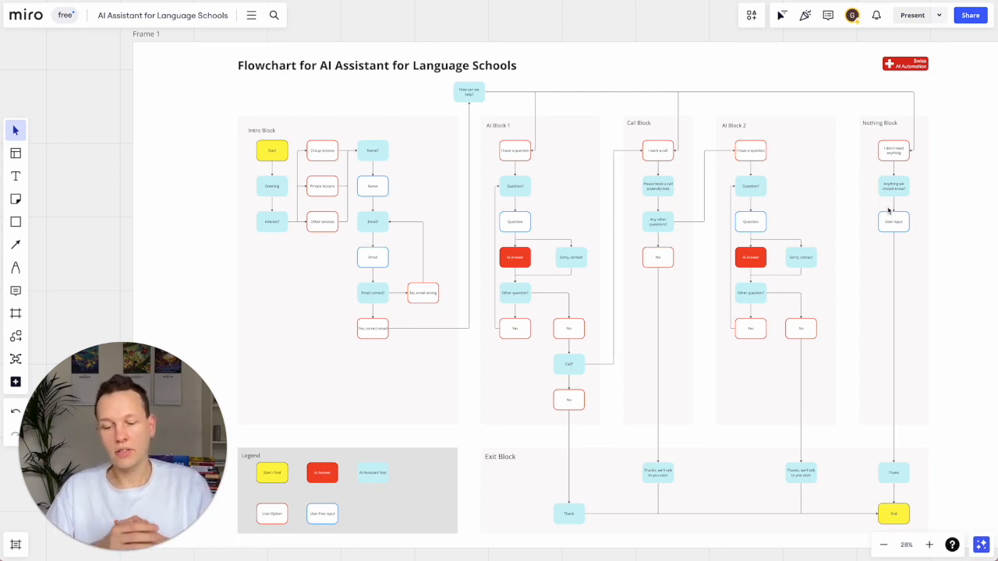
pyautogui.click(658, 151)
pyautogui.click(512, 224)
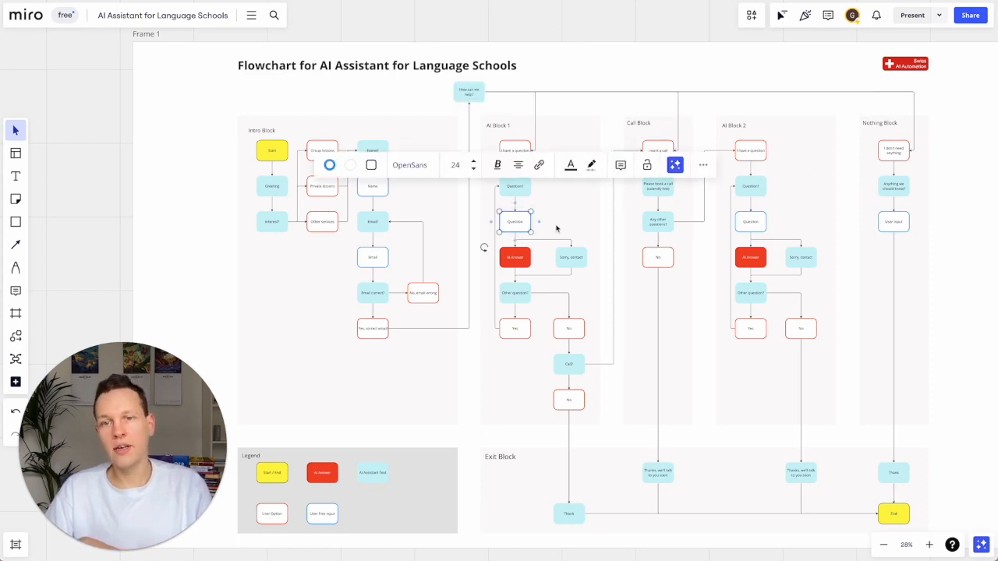
pyautogui.click(576, 258)
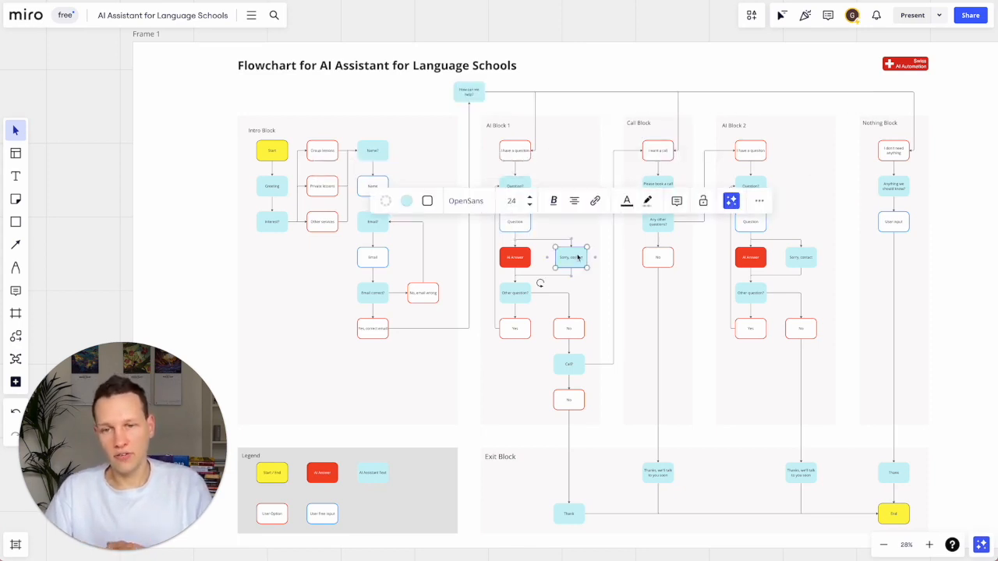
pyautogui.click(278, 165)
pyautogui.click(277, 156)
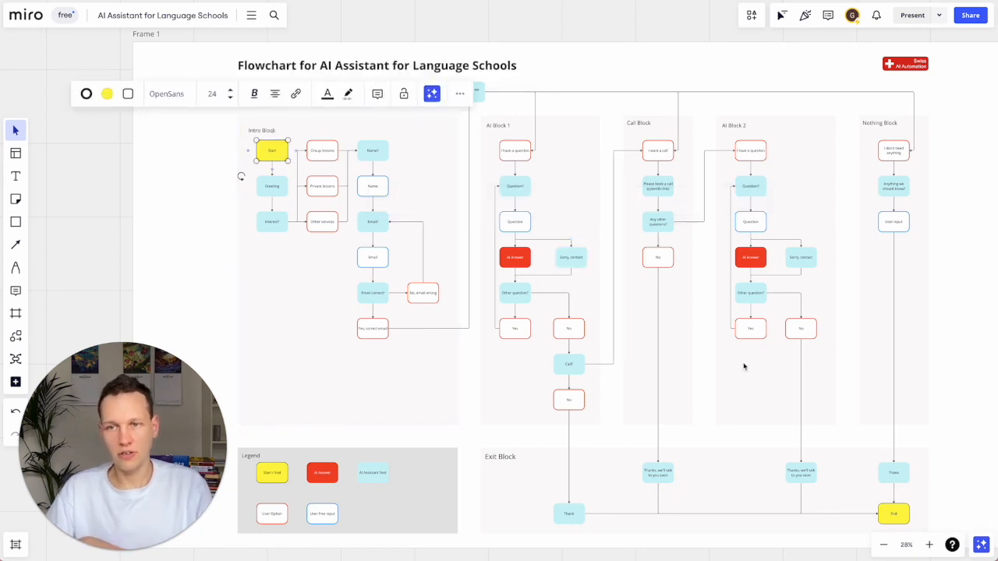
pyautogui.click(956, 485)
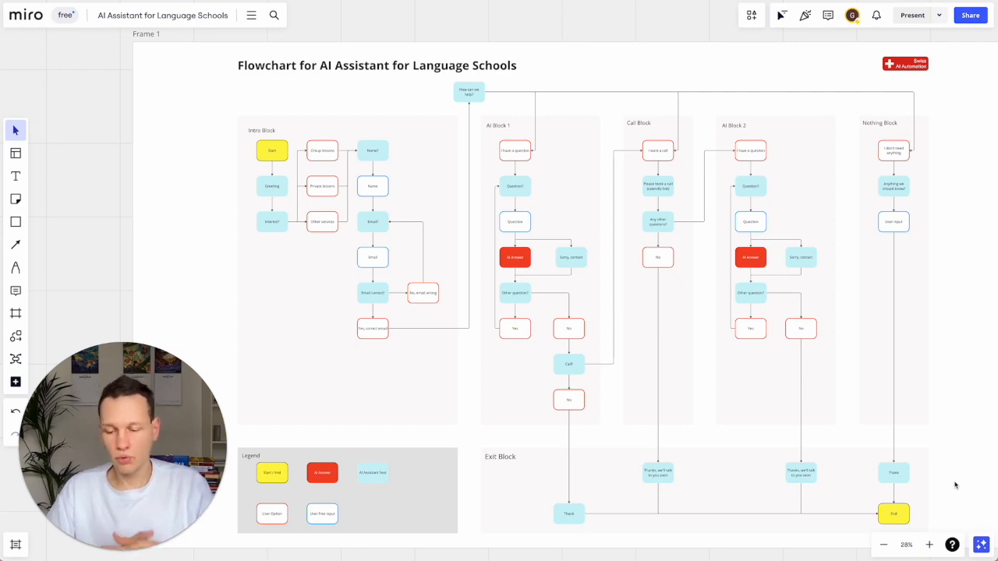
pyautogui.click(977, 309)
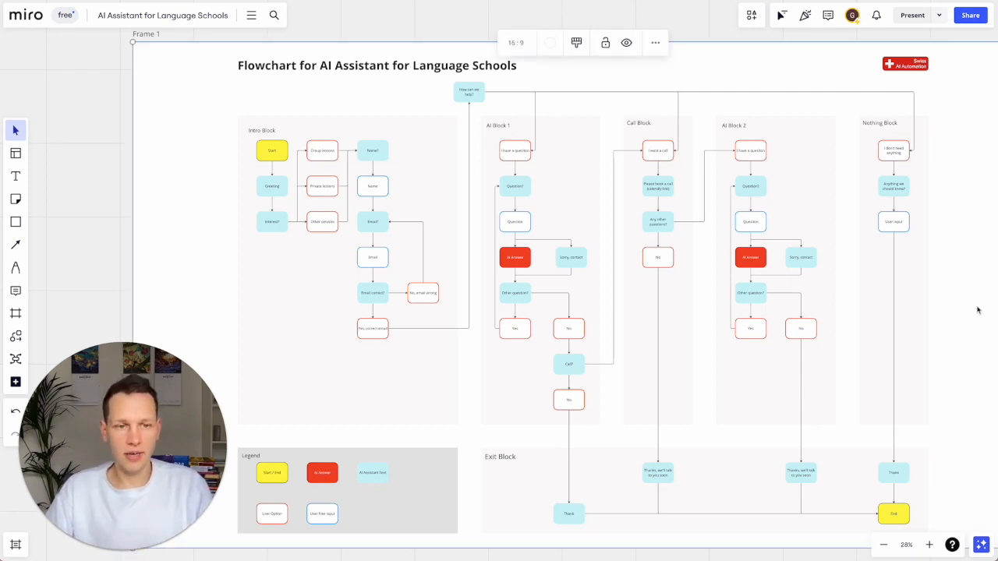
pyautogui.click(74, 240)
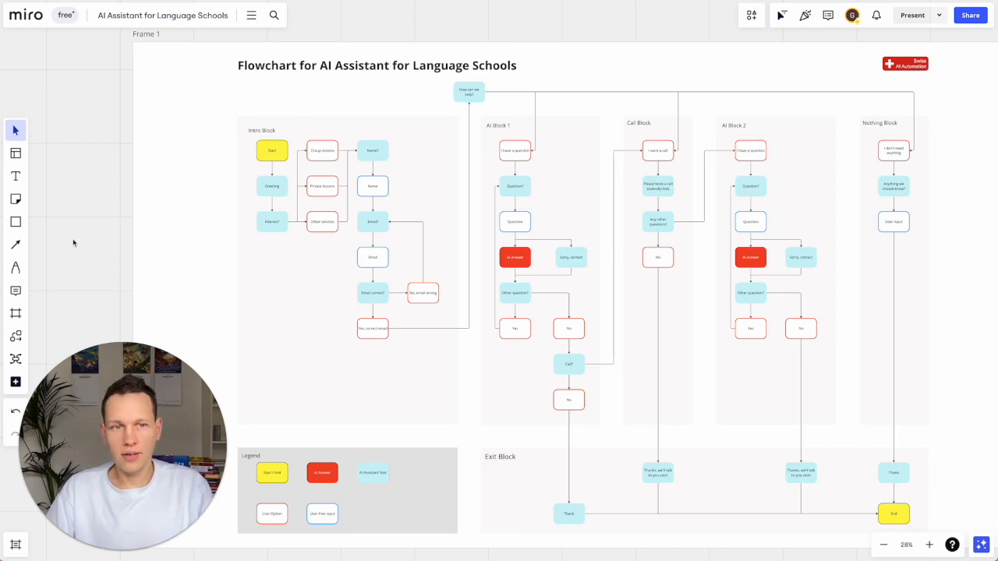